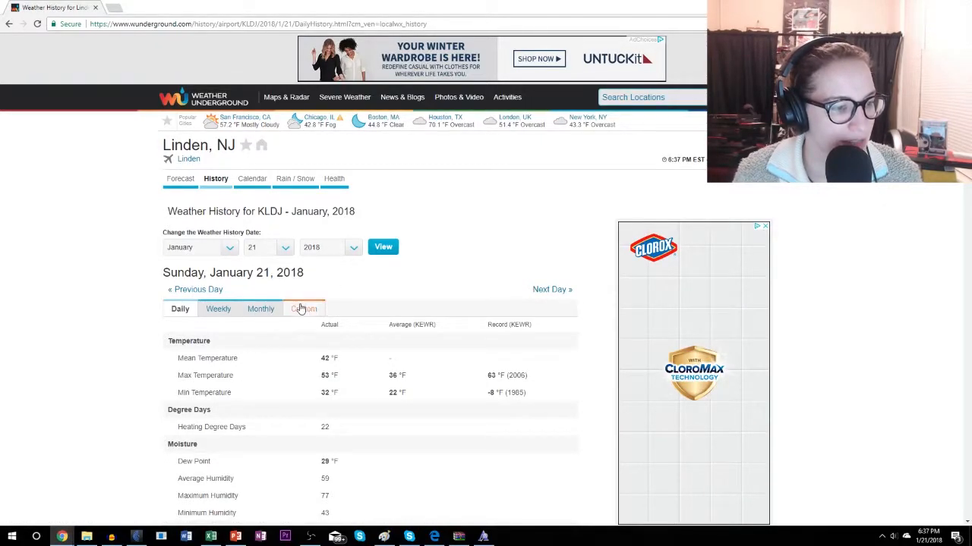
- Open the custom weather history for Linden and set its start date to September 12, 2015
{"action": "left_click", "coordinate": [304, 309]}
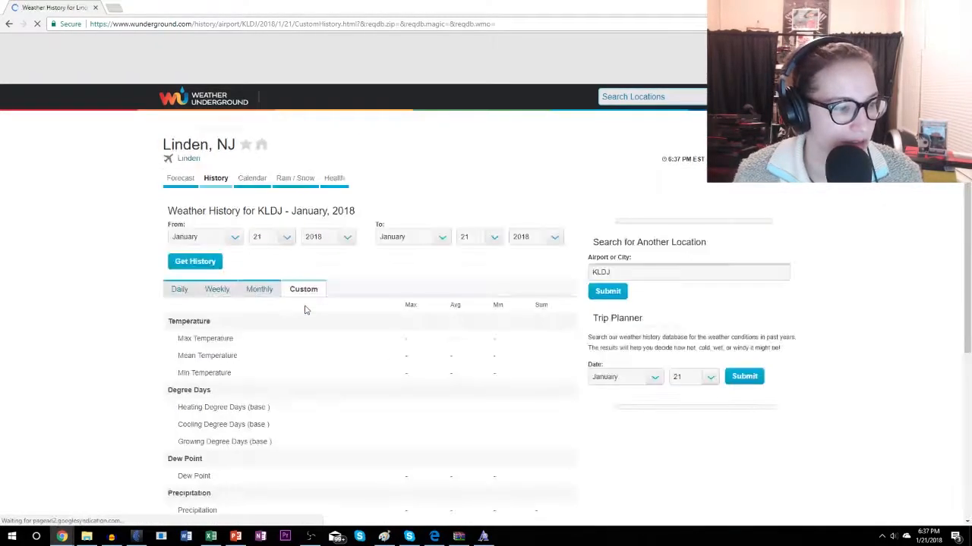
{"action": "left_click", "coordinate": [233, 240]}
{"action": "left_click", "coordinate": [220, 322]}
{"action": "left_click", "coordinate": [261, 237]}
{"action": "left_click", "coordinate": [258, 340]}
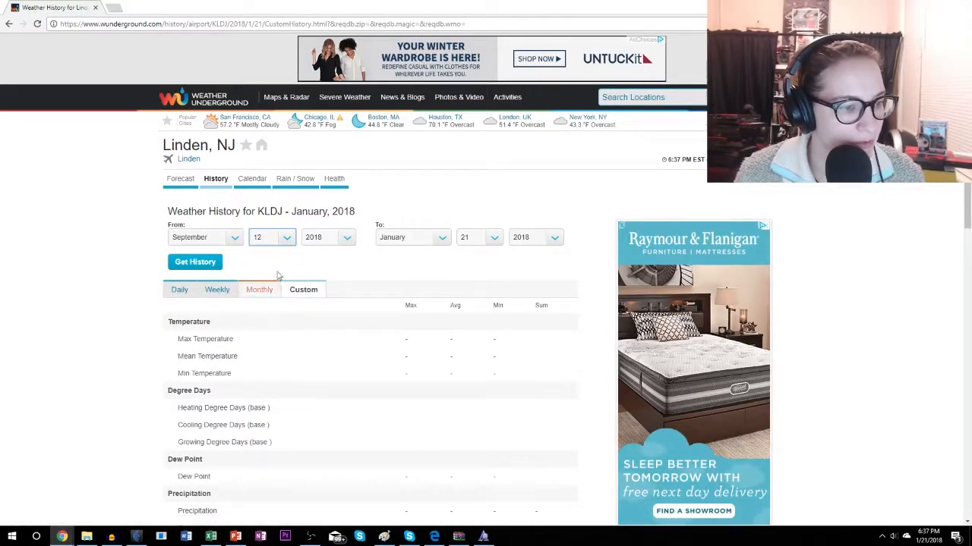
{"action": "left_click", "coordinate": [325, 238]}
{"action": "left_click", "coordinate": [325, 278]}
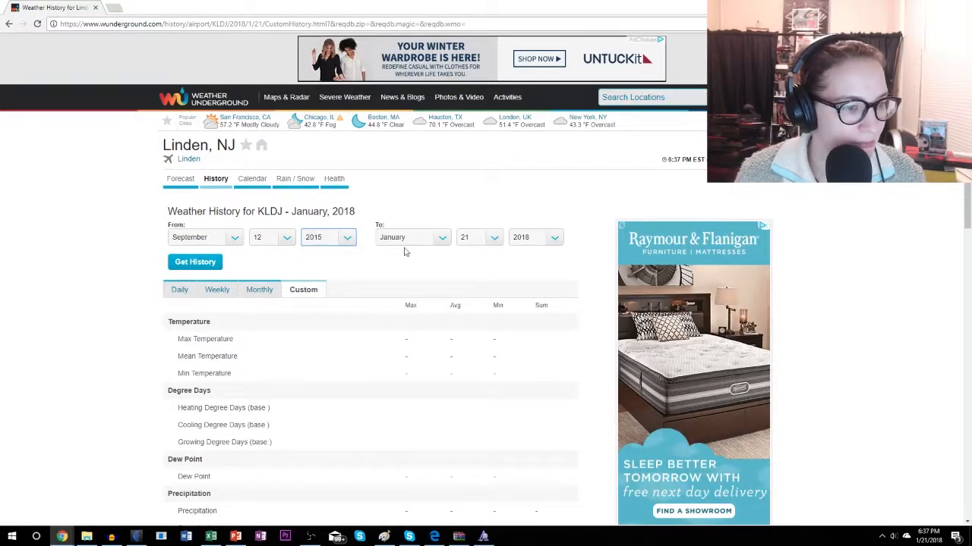
- Set the history's end date to September 12, 2016 and retrieve the weather records
{"action": "left_click", "coordinate": [410, 237]}
{"action": "left_click", "coordinate": [410, 327]}
{"action": "left_click", "coordinate": [467, 238]}
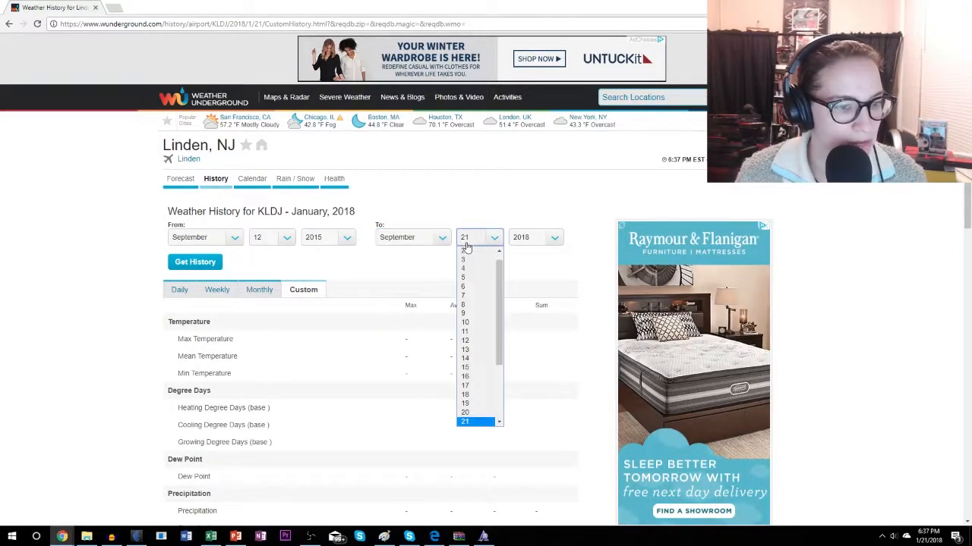
{"action": "left_click", "coordinate": [471, 339]}
{"action": "left_click", "coordinate": [535, 238]}
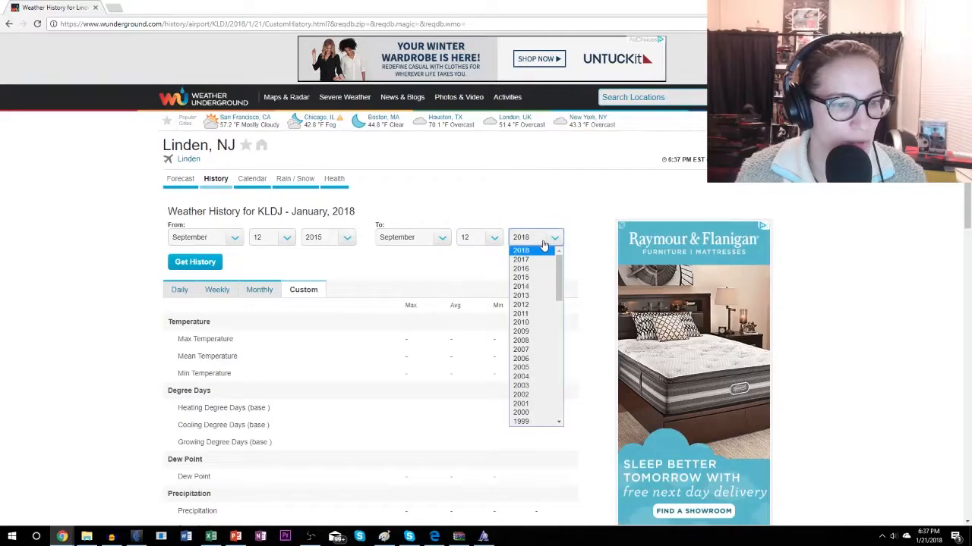
{"action": "left_click", "coordinate": [532, 275]}
{"action": "left_click", "coordinate": [214, 265]}
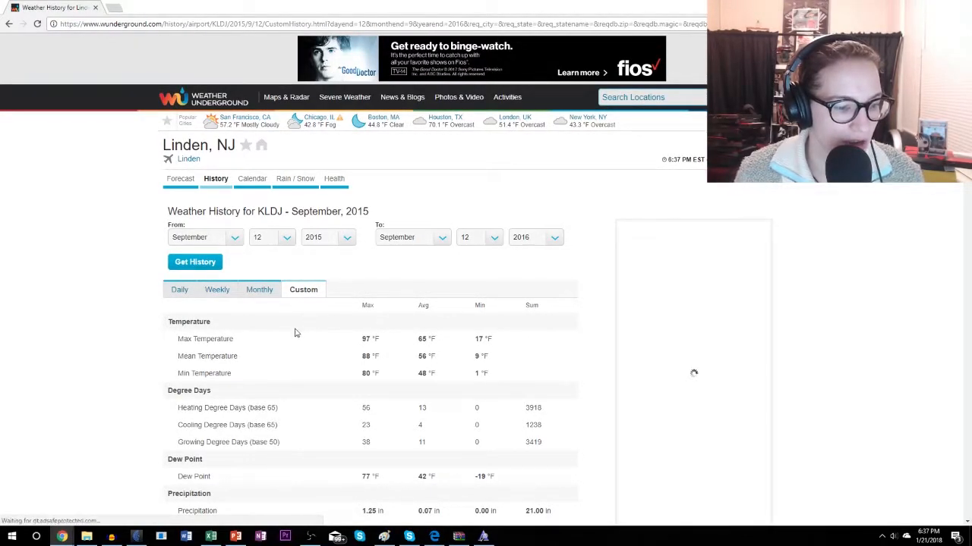
- Select and copy the whole Weather History & Observations table from September 12, 2015 through September 12, 2016
{"action": "scroll", "coordinate": [297, 329], "scroll_direction": "down", "scroll_amount": 10}
{"action": "scroll", "coordinate": [291, 260], "scroll_direction": "down", "scroll_amount": 3}
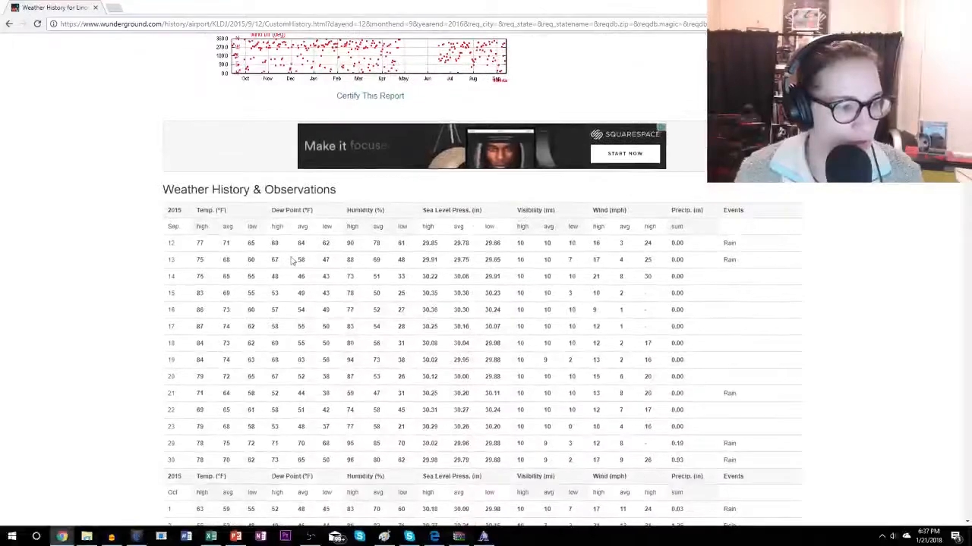
{"action": "scroll", "coordinate": [202, 226], "scroll_direction": "down", "scroll_amount": 3}
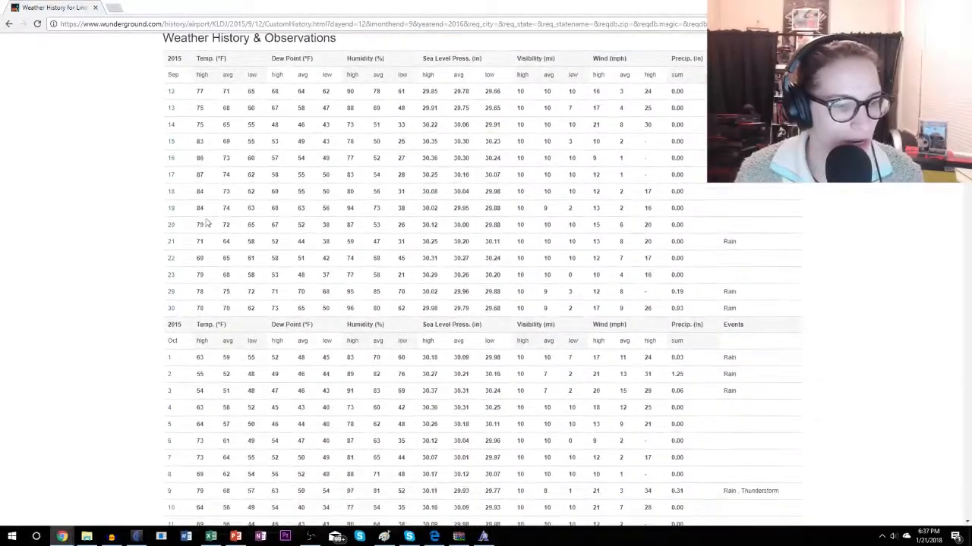
{"action": "scroll", "coordinate": [323, 220], "scroll_direction": "down", "scroll_amount": 3}
{"action": "scroll", "coordinate": [328, 224], "scroll_direction": "down", "scroll_amount": 7}
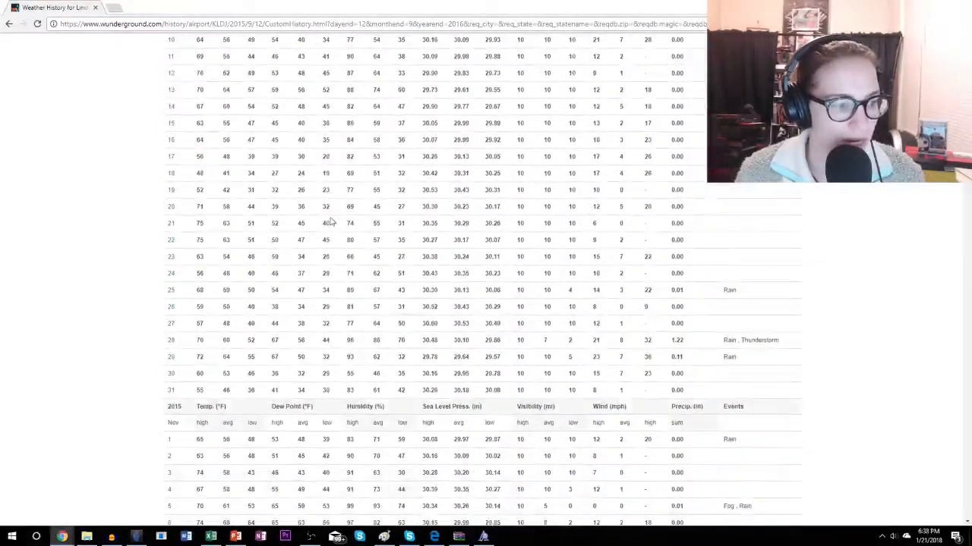
{"action": "left_click_drag", "start_coordinate": [967, 189], "coordinate": [967, 52]}
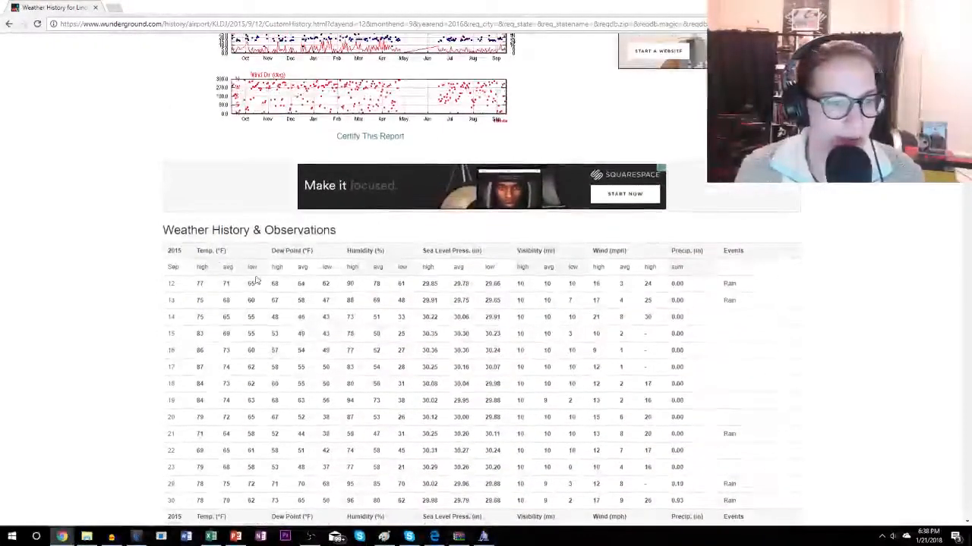
{"action": "scroll", "coordinate": [485, 279], "scroll_direction": "down", "scroll_amount": 20}
{"action": "key", "text": "ctrl+a"}
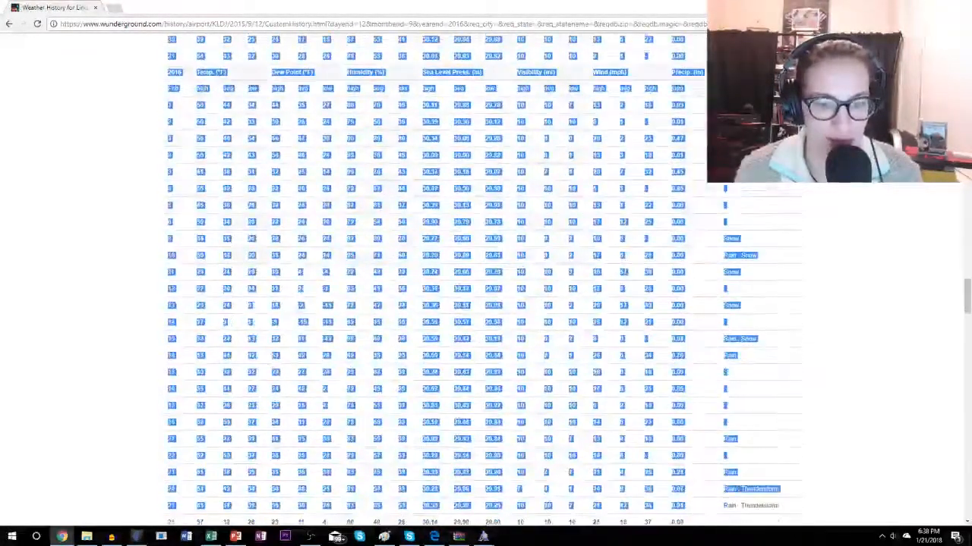
{"action": "scroll", "coordinate": [486, 279], "scroll_direction": "down", "scroll_amount": 1}
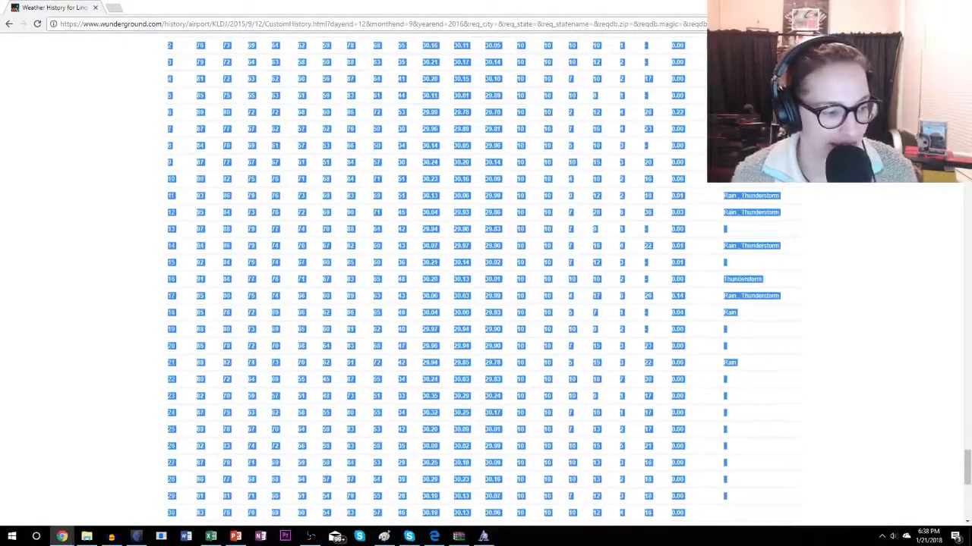
{"action": "scroll", "coordinate": [486, 273], "scroll_direction": "down", "scroll_amount": 5}
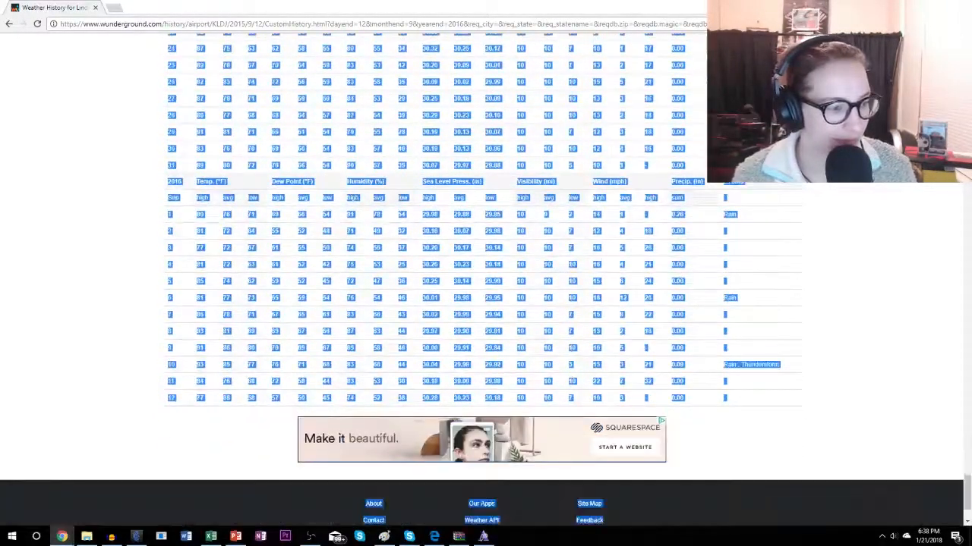
{"action": "scroll", "coordinate": [753, 361], "scroll_direction": "down", "scroll_amount": 1}
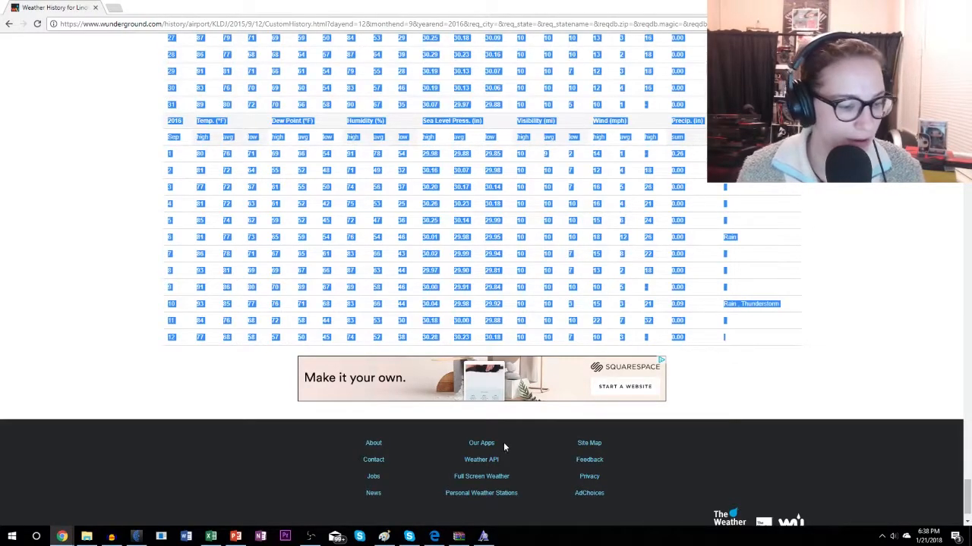
- Switch to Excel, clear the contents of columns A and B, and paste the copied weather table at A1
{"action": "left_click", "coordinate": [211, 536]}
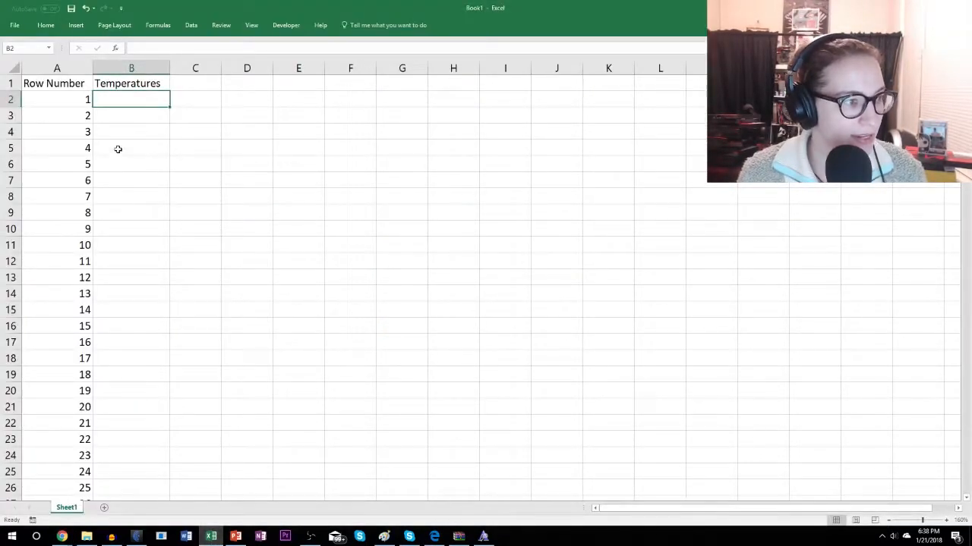
{"action": "left_click_drag", "start_coordinate": [125, 68], "coordinate": [45, 69]}
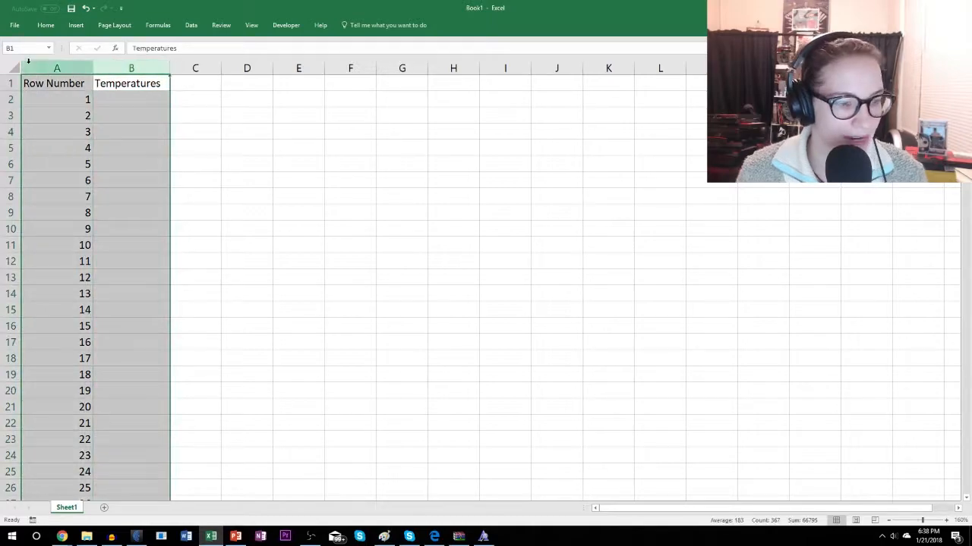
{"action": "key", "text": "Delete"}
{"action": "left_click", "coordinate": [76, 97]}
{"action": "left_click", "coordinate": [102, 100]}
{"action": "left_click", "coordinate": [88, 83]}
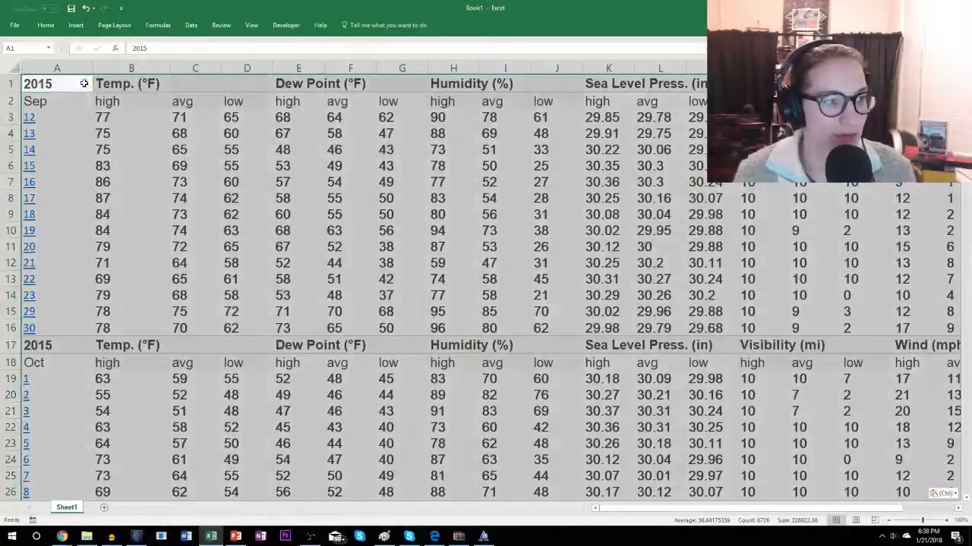
{"action": "left_click", "coordinate": [206, 134]}
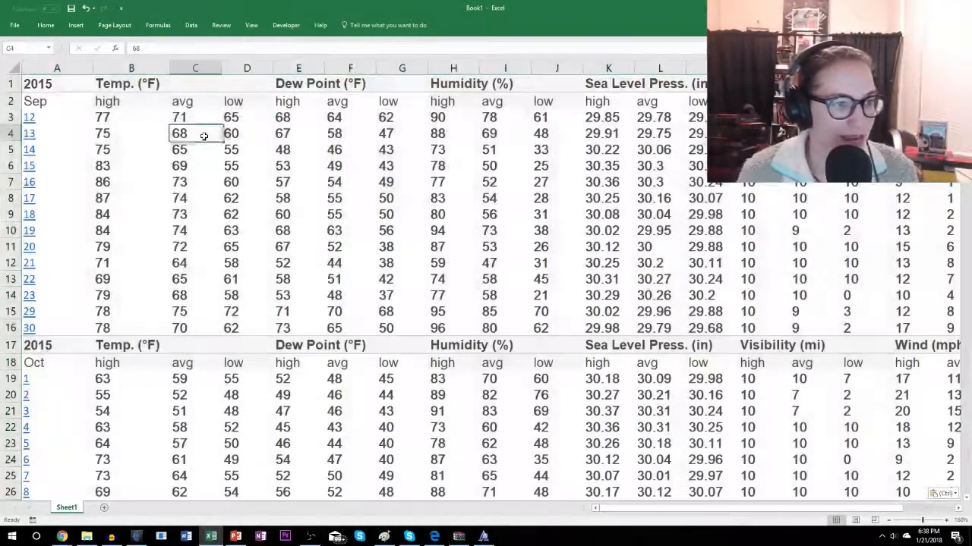
- Zoom the worksheet out to 100% and examine the pasted weather data from its first row to its last
{"action": "scroll", "coordinate": [312, 115], "scroll_direction": "down", "scroll_amount": 1}
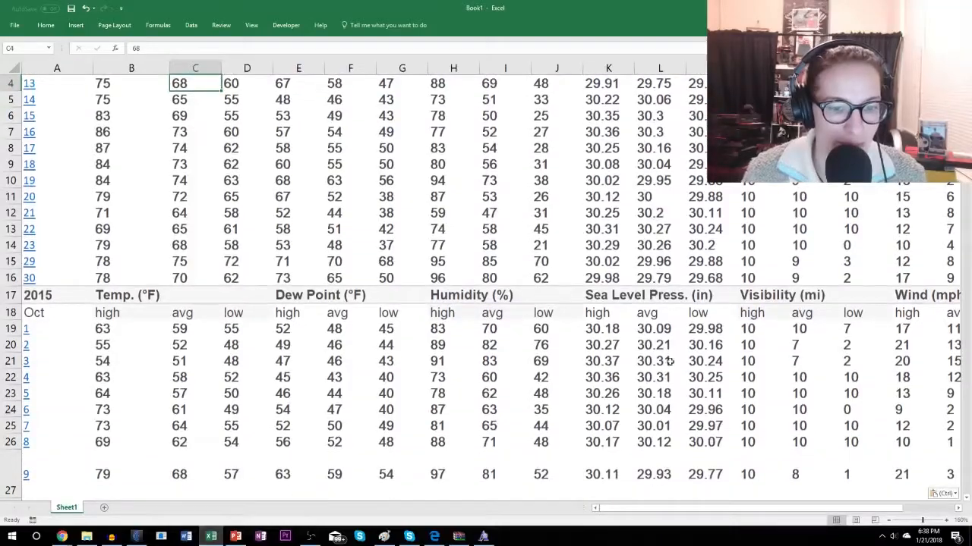
{"action": "left_click", "coordinate": [888, 521]}
{"action": "left_click", "coordinate": [889, 521]}
{"action": "left_click", "coordinate": [889, 521]}
{"action": "left_click", "coordinate": [888, 521]}
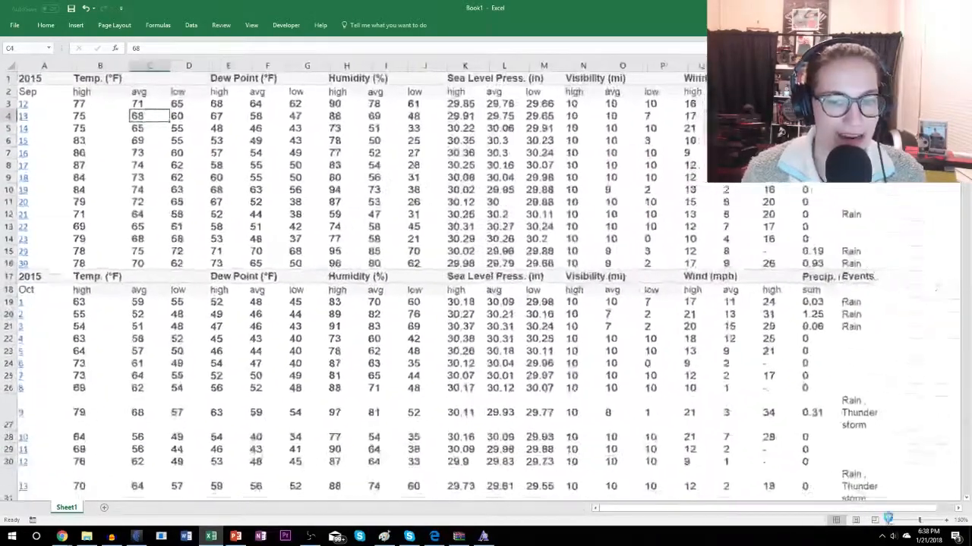
{"action": "left_click", "coordinate": [889, 521]}
{"action": "left_click", "coordinate": [888, 521]}
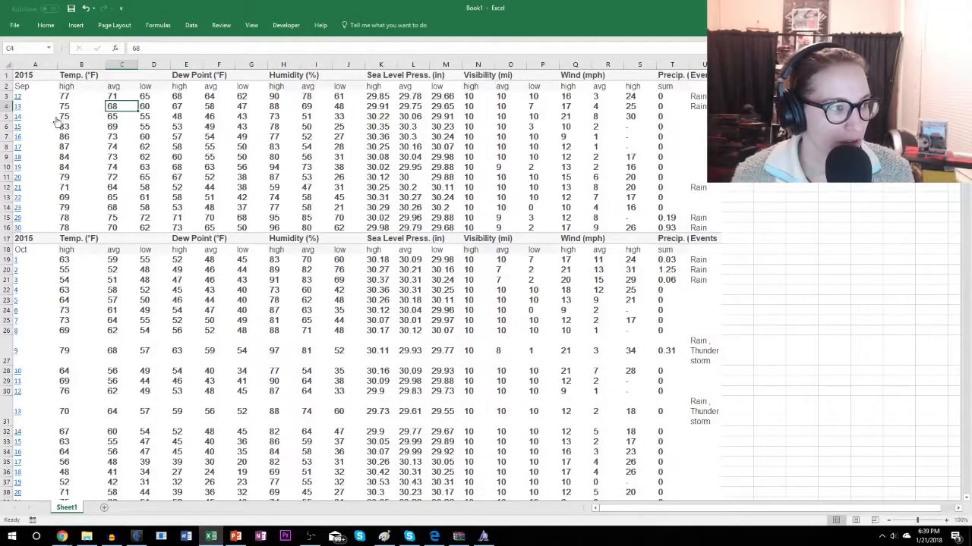
{"action": "left_click", "coordinate": [34, 74]}
{"action": "left_click", "coordinate": [34, 99]}
{"action": "scroll", "coordinate": [111, 198], "scroll_direction": "down", "scroll_amount": 5}
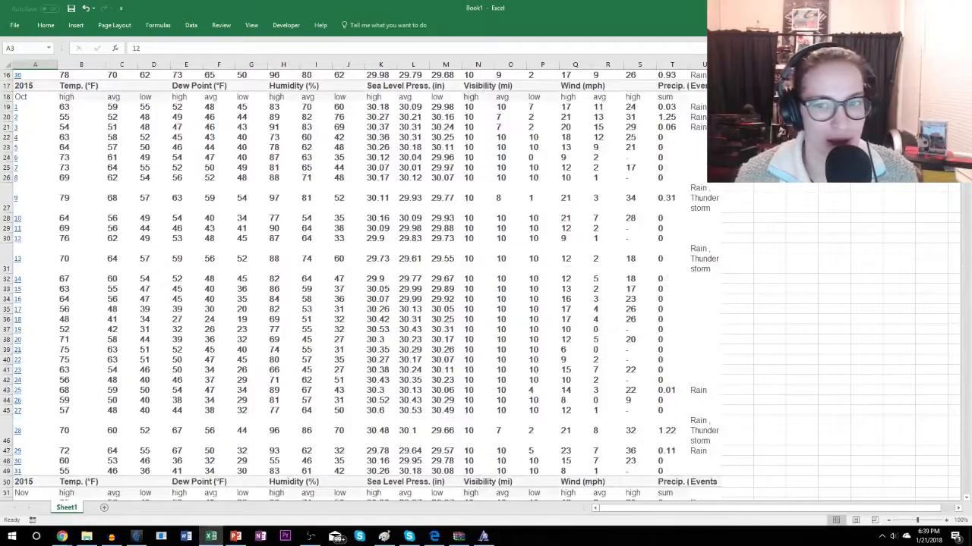
{"action": "scroll", "coordinate": [353, 284], "scroll_direction": "down", "scroll_amount": 10}
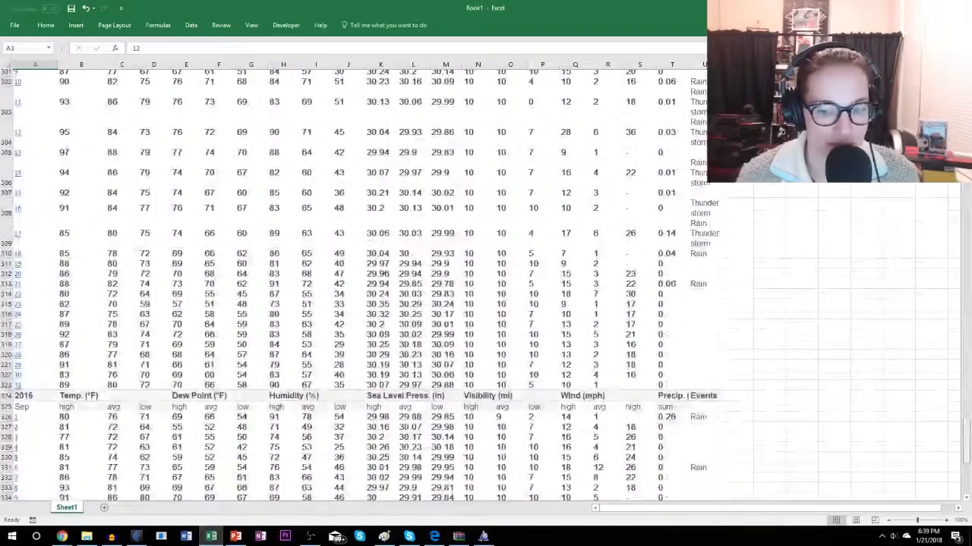
{"action": "scroll", "coordinate": [353, 285], "scroll_direction": "down", "scroll_amount": 3}
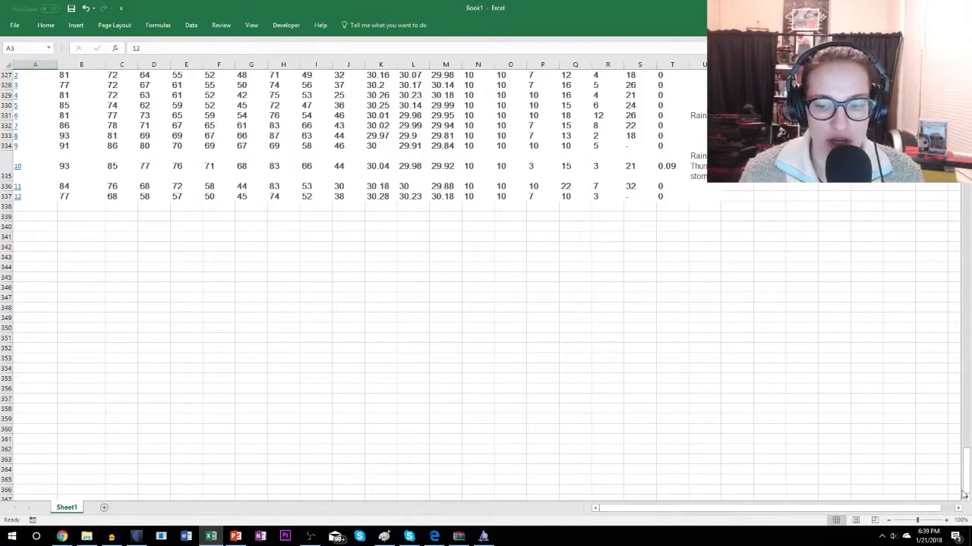
{"action": "scroll", "coordinate": [965, 484], "scroll_direction": "up", "scroll_amount": 20}
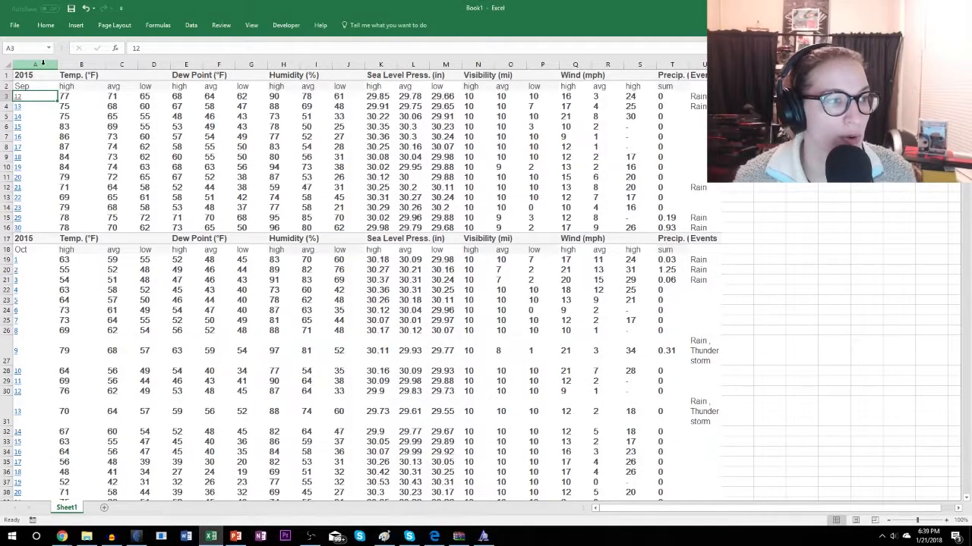
- Insert a blank column before column A of the weather data
{"action": "left_click", "coordinate": [35, 64]}
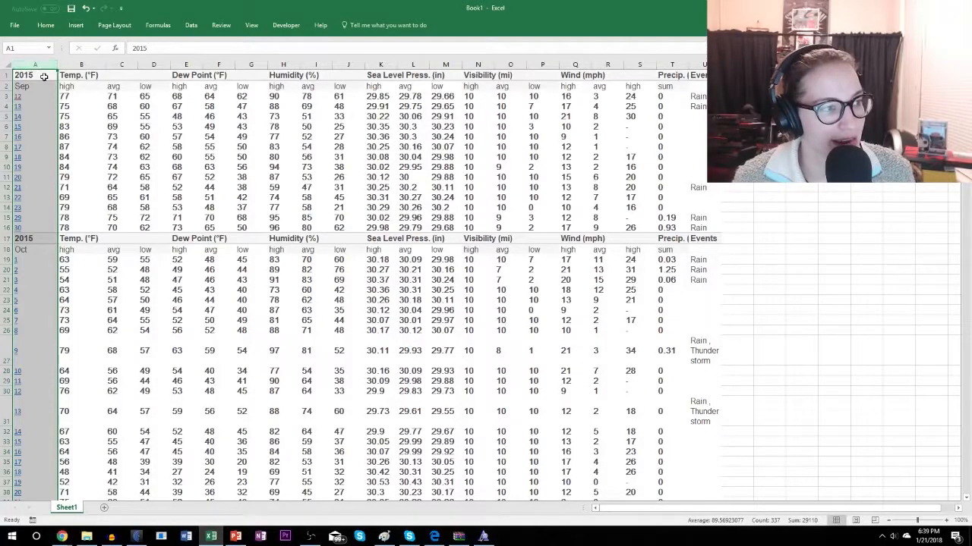
{"action": "right_click", "coordinate": [35, 63]}
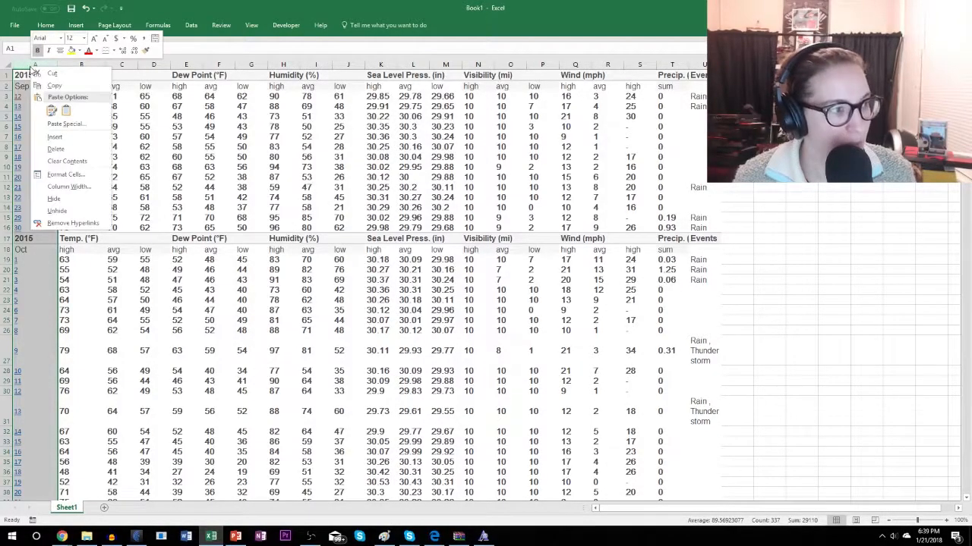
{"action": "left_click", "coordinate": [47, 136]}
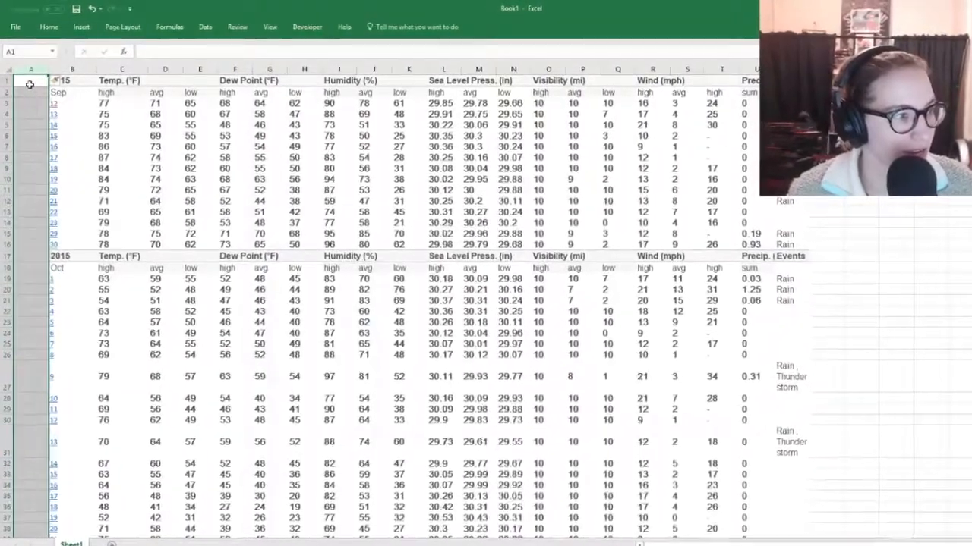
- Enter the date 9/1/2015 in cell A3, beside the first September record
{"action": "left_click", "coordinate": [31, 85]}
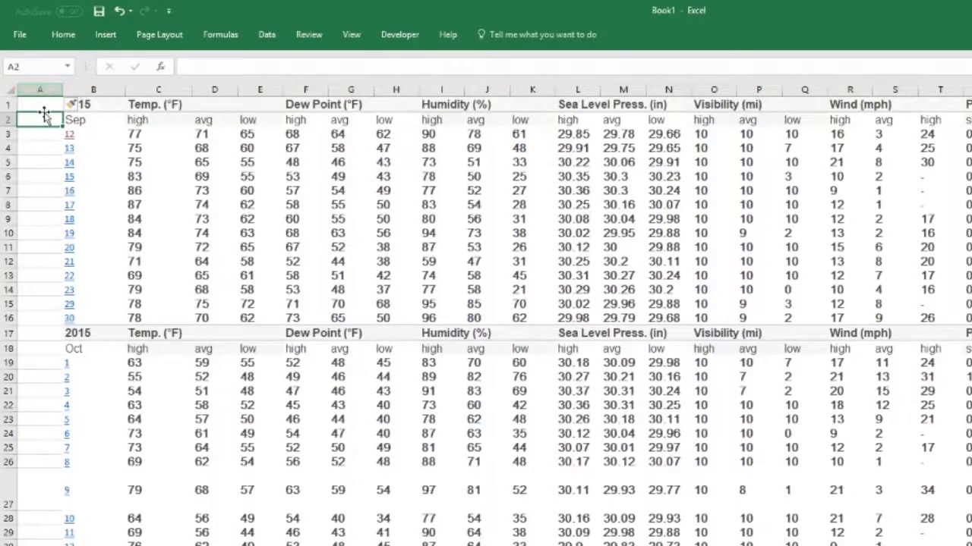
{"action": "left_click", "coordinate": [30, 137]}
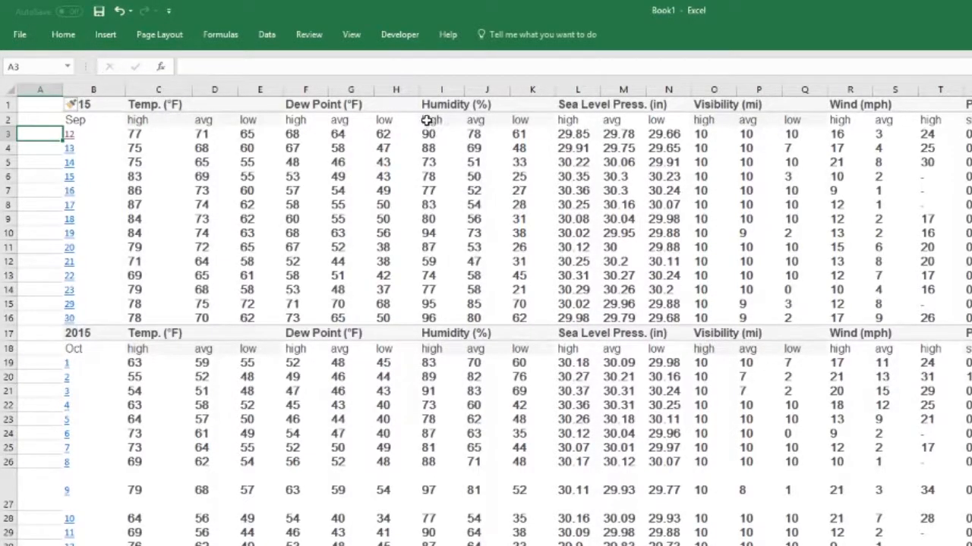
{"action": "left_click", "coordinate": [90, 107]}
{"action": "left_click", "coordinate": [92, 120]}
{"action": "left_click", "coordinate": [40, 137]}
{"action": "type", "text": "9"}
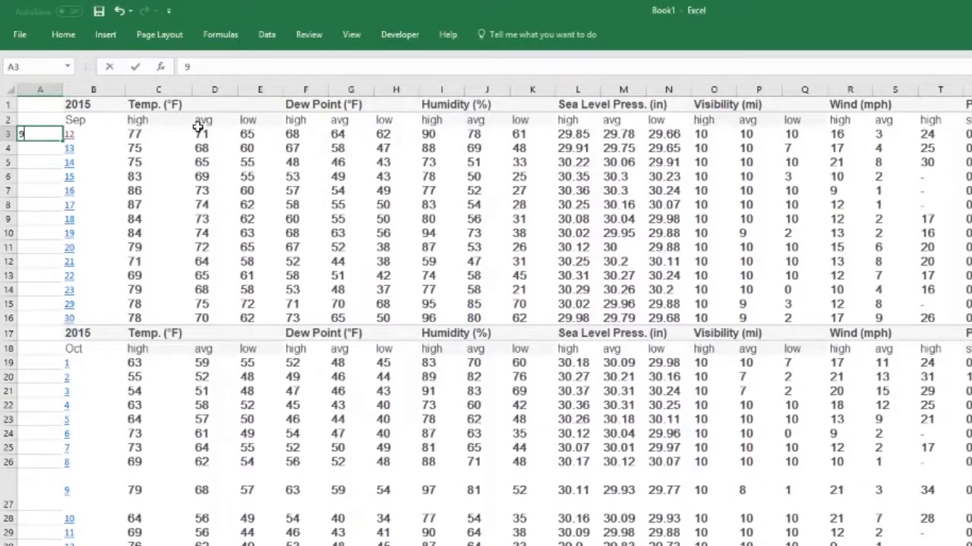
{"action": "type", "text": "/1/201"}
{"action": "key", "text": "Return"}
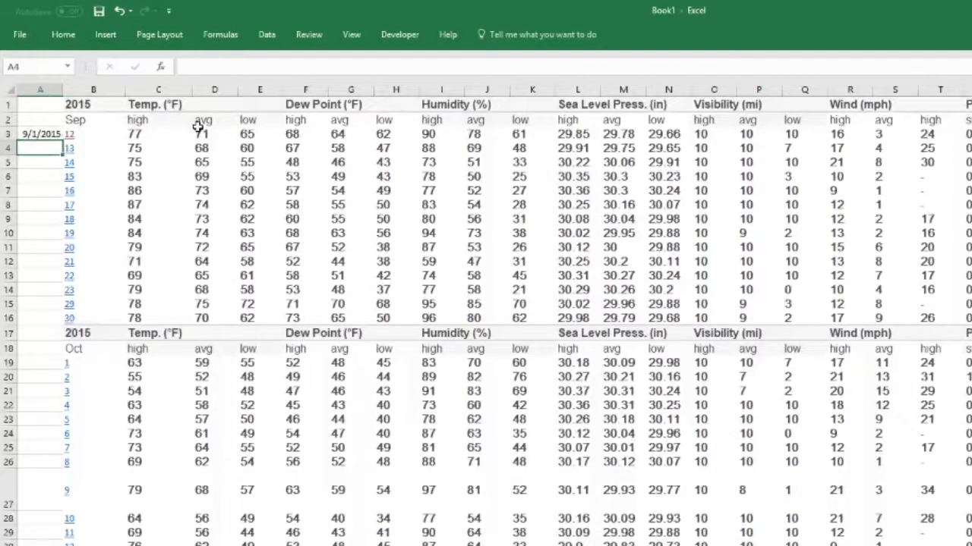
- Correct the date in cell A3 to 9/12/2015 to match the first September record
{"action": "left_click", "coordinate": [49, 134]}
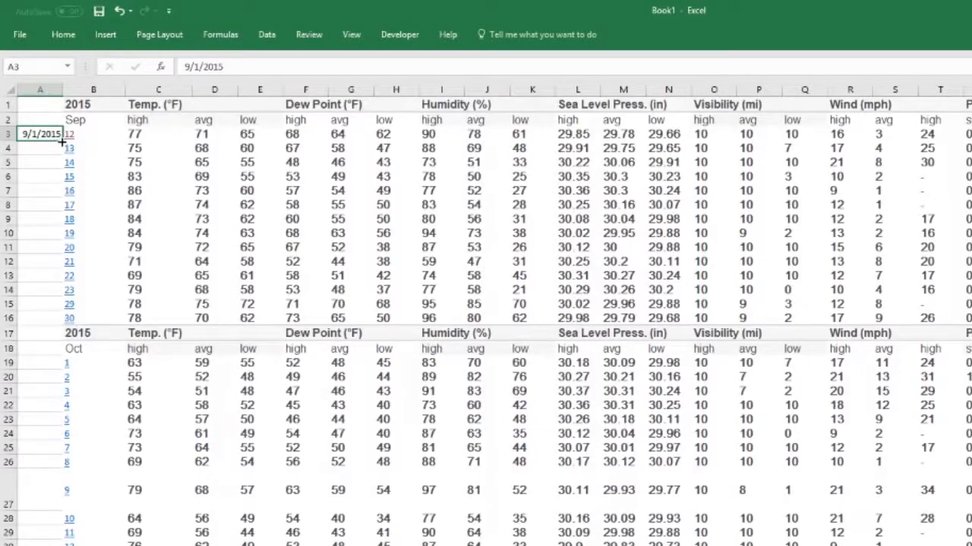
{"action": "mouse_move", "coordinate": [62, 148]}
{"action": "left_mouse_down"}
{"action": "mouse_move", "coordinate": [68, 264]}
{"action": "mouse_move", "coordinate": [60, 141]}
{"action": "left_mouse_up"}
{"action": "left_click", "coordinate": [199, 67]}
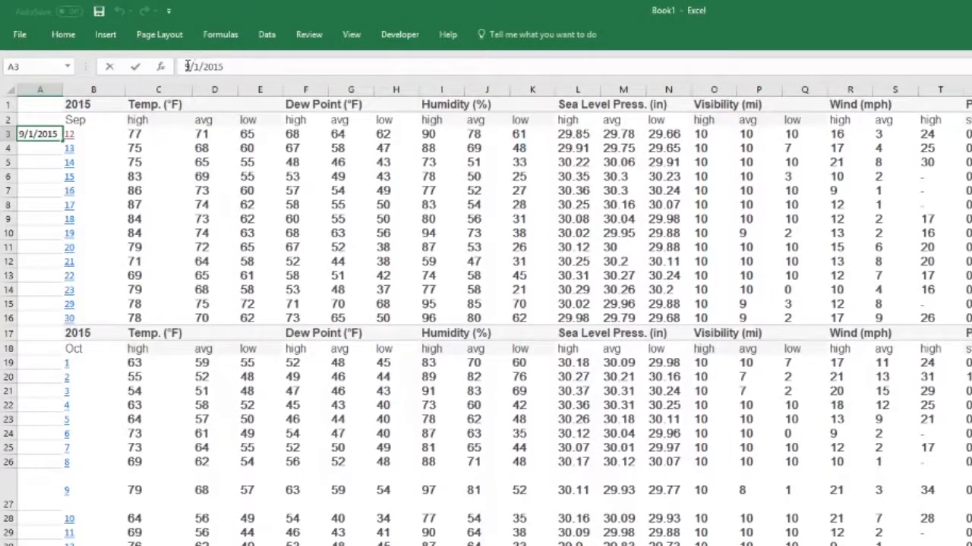
{"action": "type", "text": "2"}
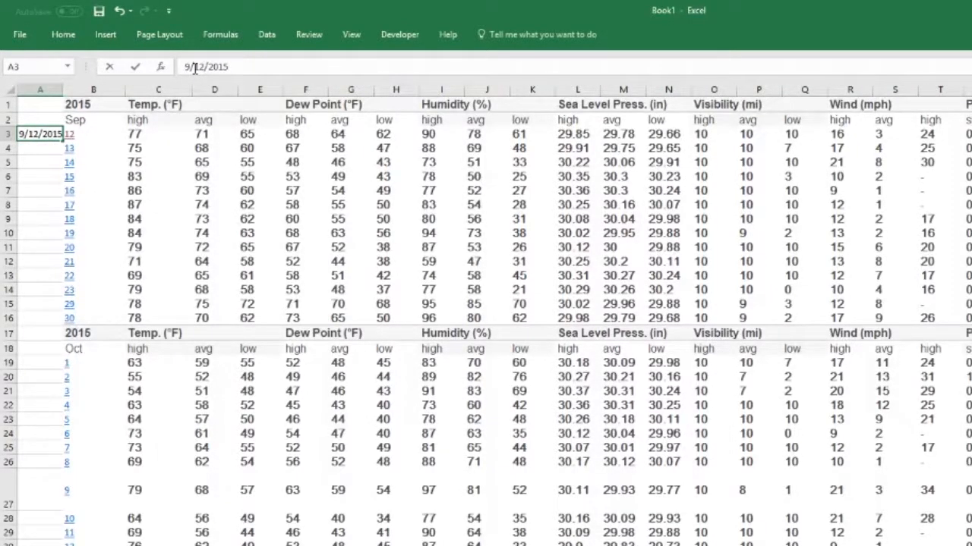
{"action": "key", "text": "Return"}
- Fill the date series from A3 down to A16 beside the September records
{"action": "left_click", "coordinate": [52, 133]}
{"action": "mouse_move", "coordinate": [65, 141]}
{"action": "left_mouse_down"}
{"action": "mouse_move", "coordinate": [58, 306]}
{"action": "mouse_move", "coordinate": [61, 141]}
{"action": "left_mouse_up"}
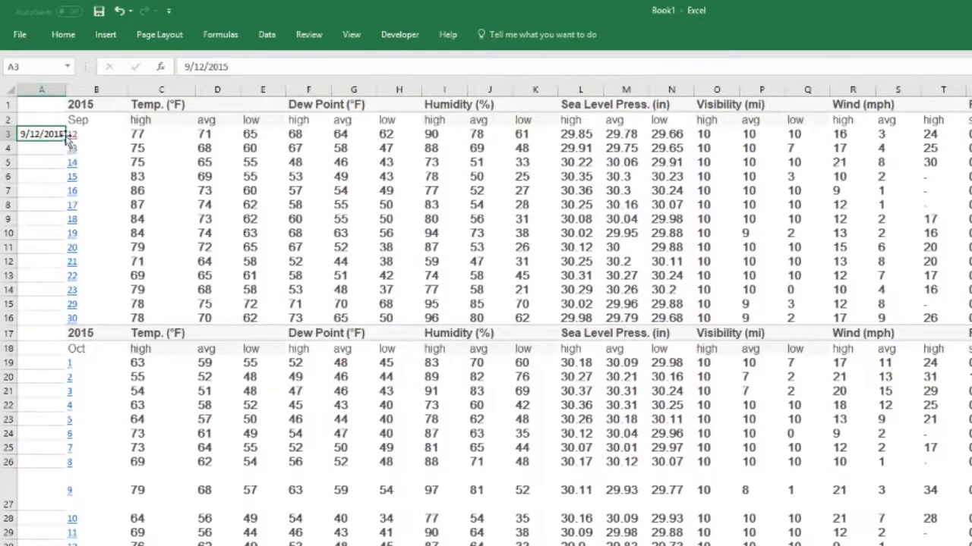
{"action": "left_click_drag", "start_coordinate": [65, 142], "coordinate": [67, 323]}
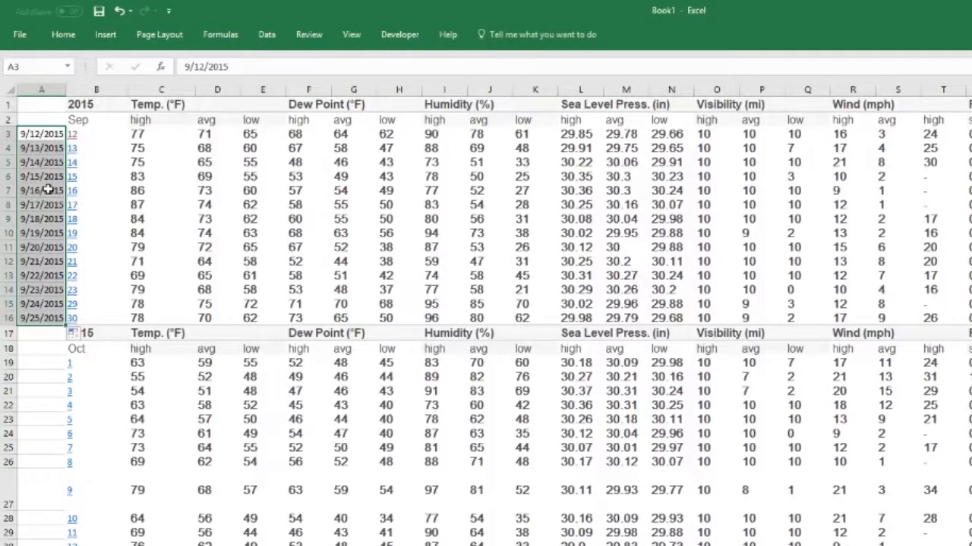
- Set the date in A16, beside the last September record, to 9/30/2015
{"action": "left_click", "coordinate": [53, 303]}
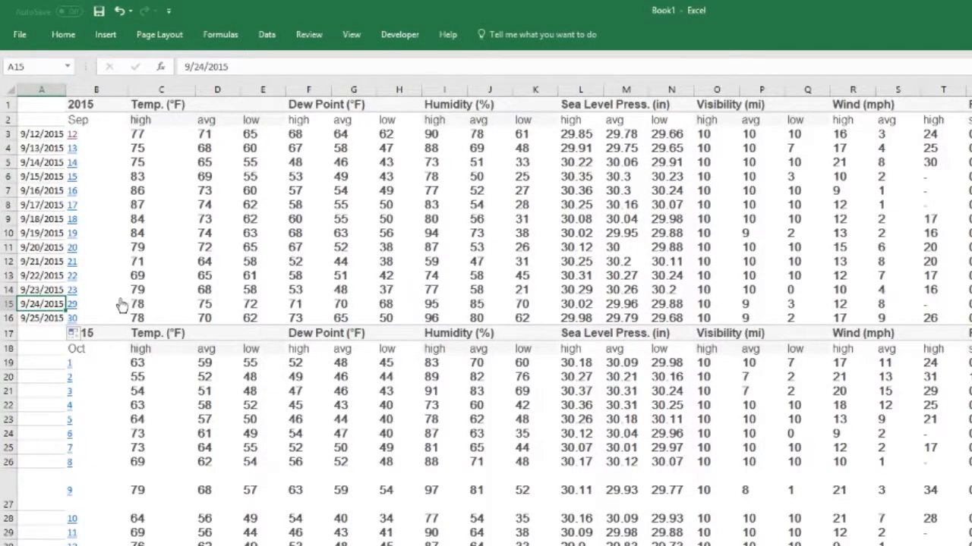
{"action": "scroll", "coordinate": [91, 326], "scroll_direction": "down", "scroll_amount": 7}
{"action": "scroll", "coordinate": [91, 318], "scroll_direction": "up", "scroll_amount": 7}
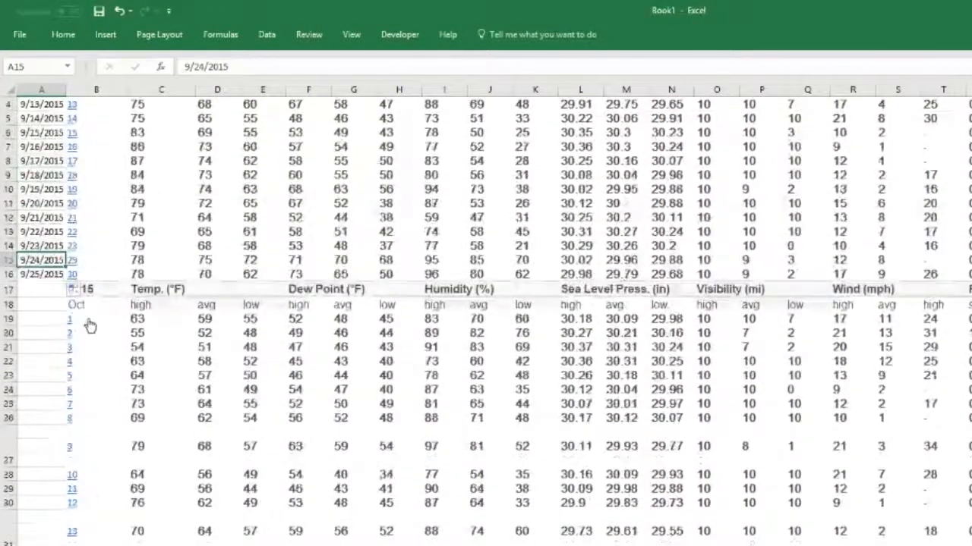
{"action": "left_click", "coordinate": [43, 317]}
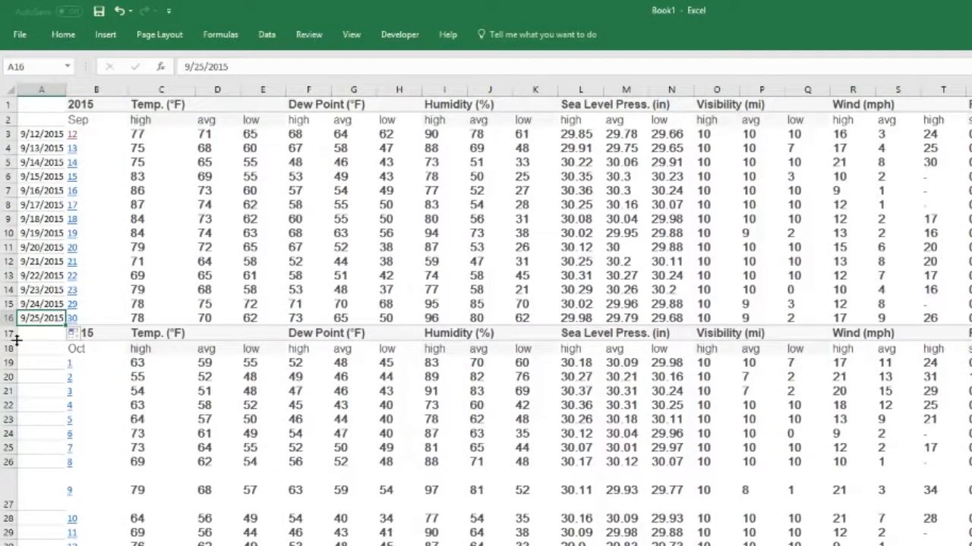
{"action": "type", "text": "9/30/2"}
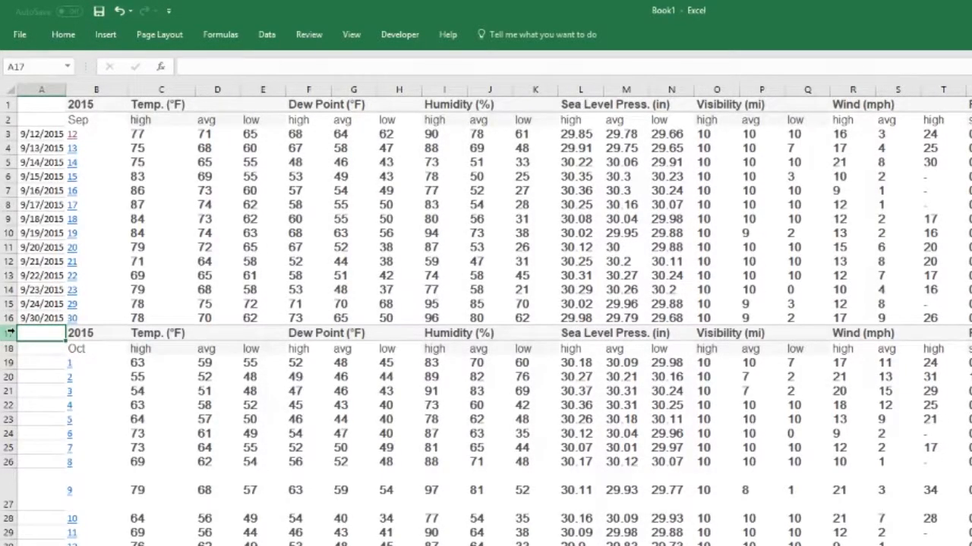
- Delete the two October 2015 header rows, 17 and 18
{"action": "left_click_drag", "start_coordinate": [10, 335], "coordinate": [9, 349]}
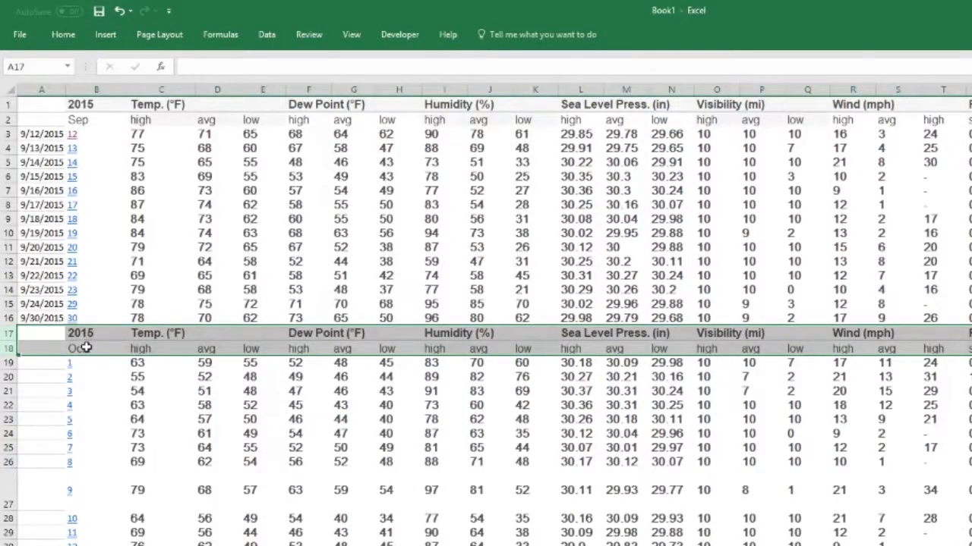
{"action": "right_click", "coordinate": [119, 336]}
{"action": "left_click", "coordinate": [159, 453]}
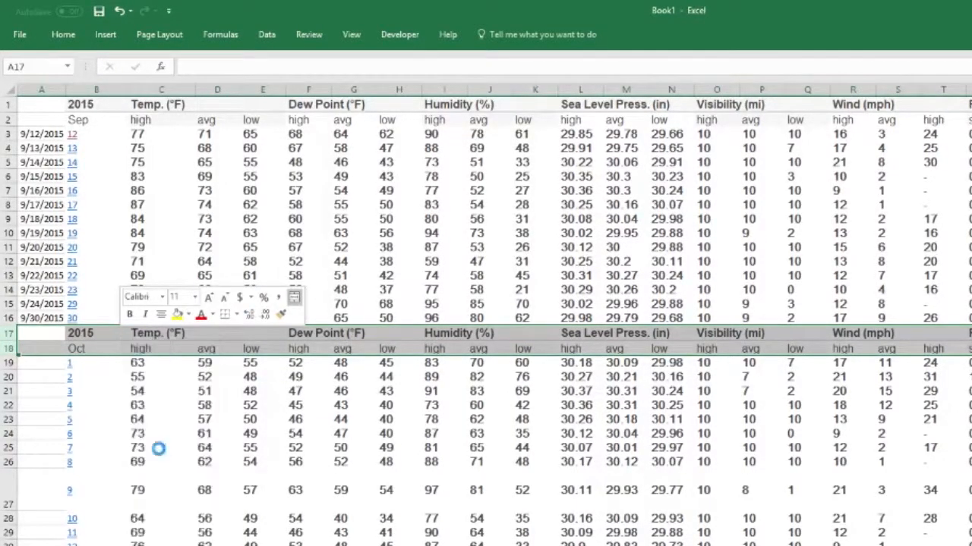
- Enter 10/1/2015 in A17 and fill the date series down beside the October records to 10/31/2015
{"action": "left_click", "coordinate": [60, 331]}
{"action": "type", "text": "10/"}
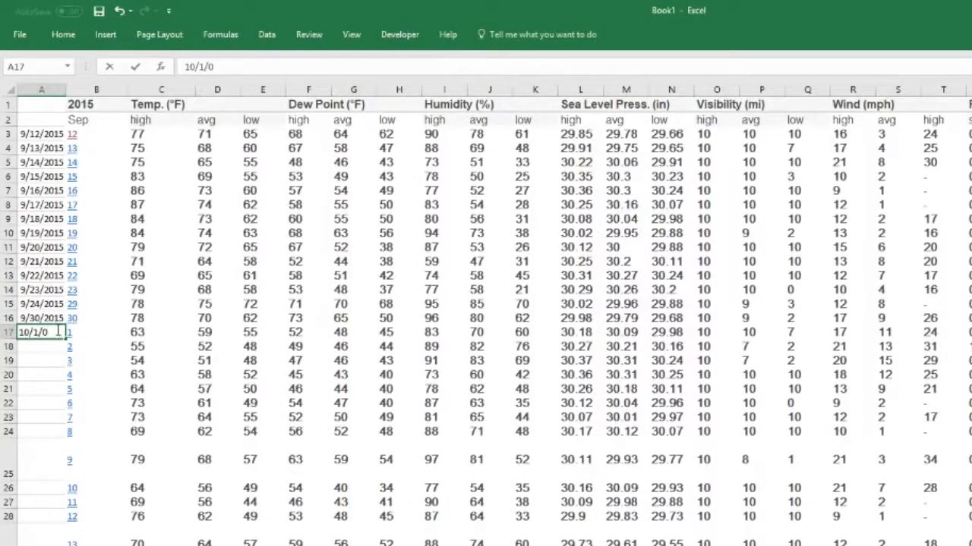
{"action": "type", "text": "1/2015"}
{"action": "key", "text": "Return"}
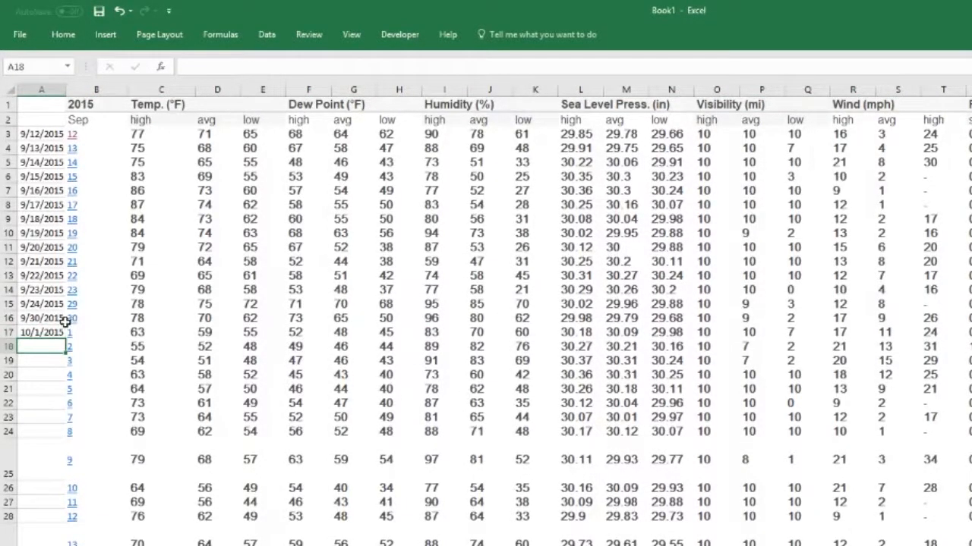
{"action": "left_click", "coordinate": [55, 332]}
{"action": "left_click_drag", "start_coordinate": [67, 340], "coordinate": [66, 540]}
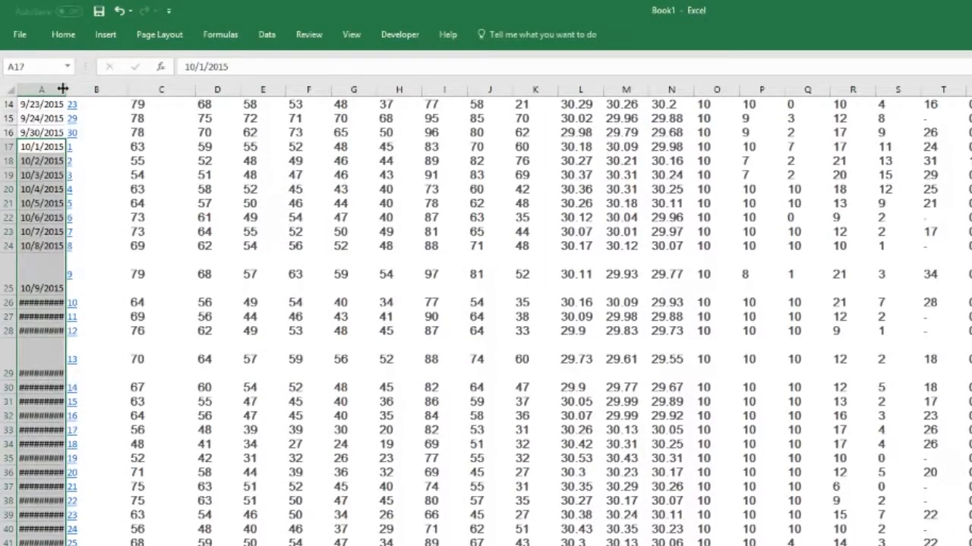
- Widen column A to fit the full October dates
{"action": "left_click", "coordinate": [45, 303]}
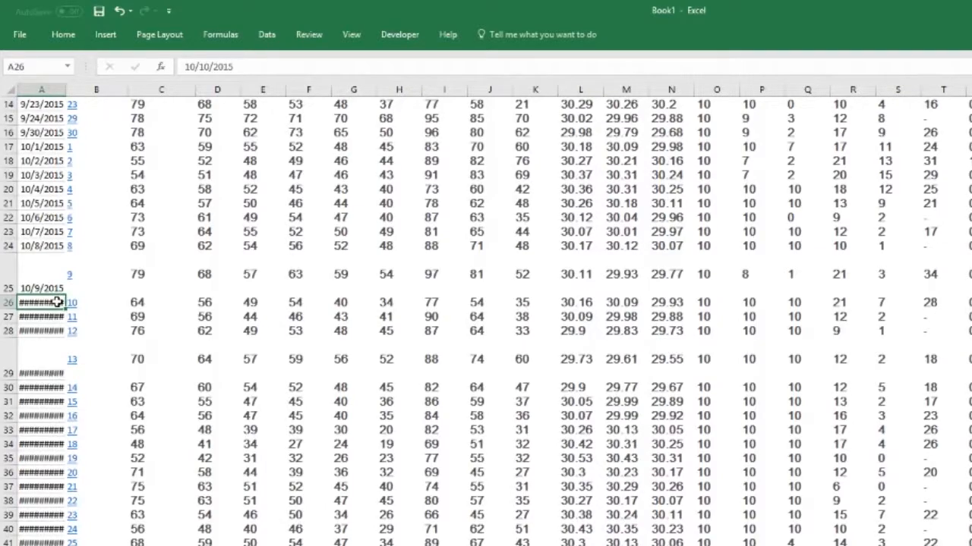
{"action": "double_click", "coordinate": [63, 89]}
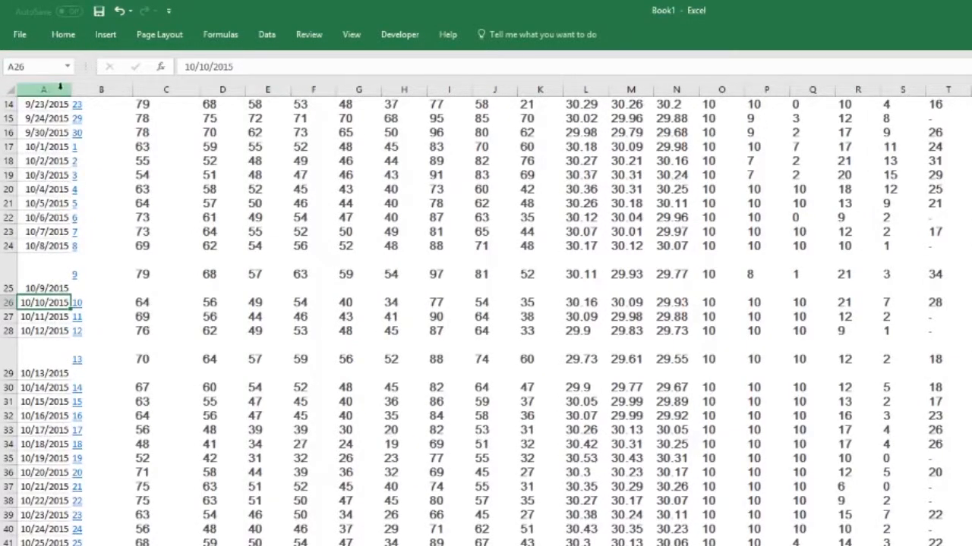
{"action": "left_click", "coordinate": [68, 89]}
{"action": "left_click_drag", "start_coordinate": [82, 88], "coordinate": [59, 98]}
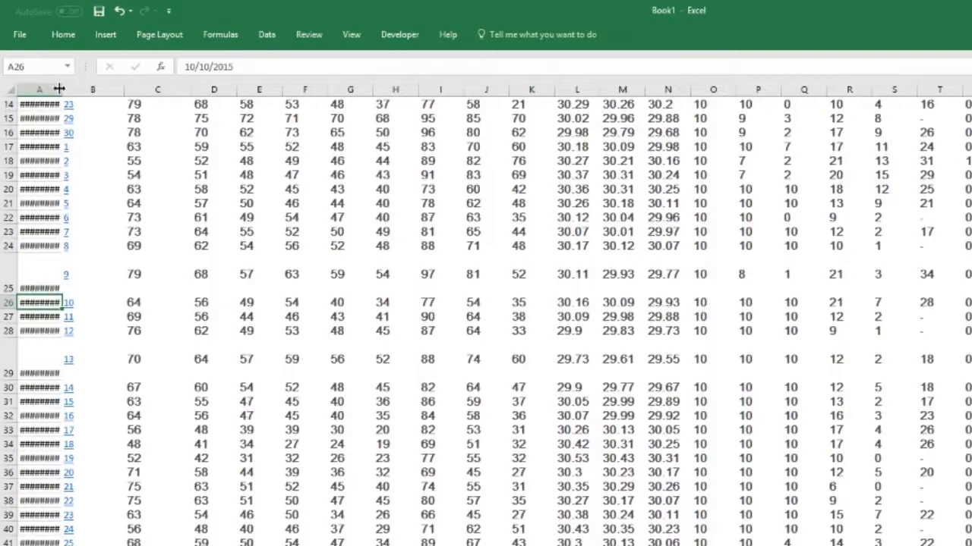
{"action": "left_click_drag", "start_coordinate": [55, 90], "coordinate": [64, 89]}
- Delete the two November 2015 header rows, 48 and 49
{"action": "scroll", "coordinate": [60, 301], "scroll_direction": "down", "scroll_amount": 3}
{"action": "scroll", "coordinate": [59, 302], "scroll_direction": "down", "scroll_amount": 5}
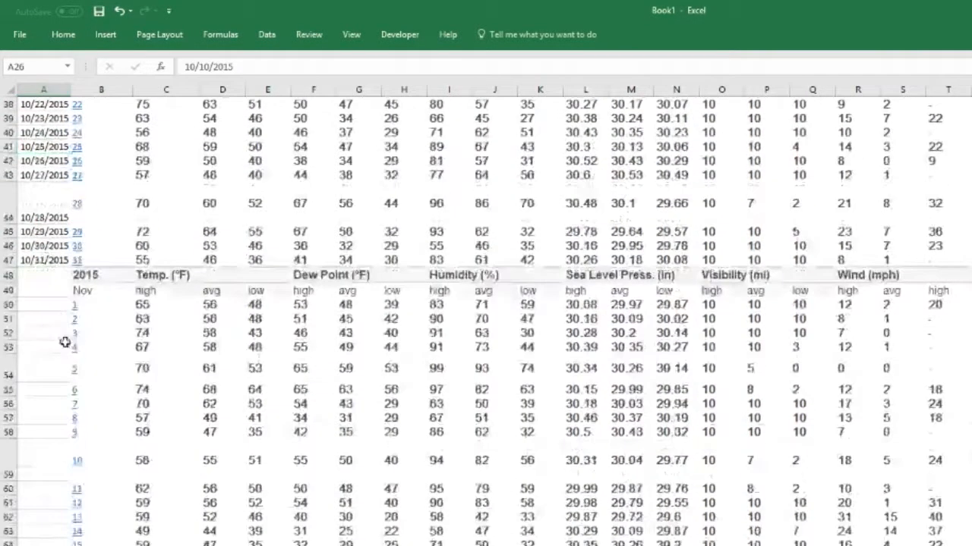
{"action": "left_click_drag", "start_coordinate": [15, 275], "coordinate": [19, 291]}
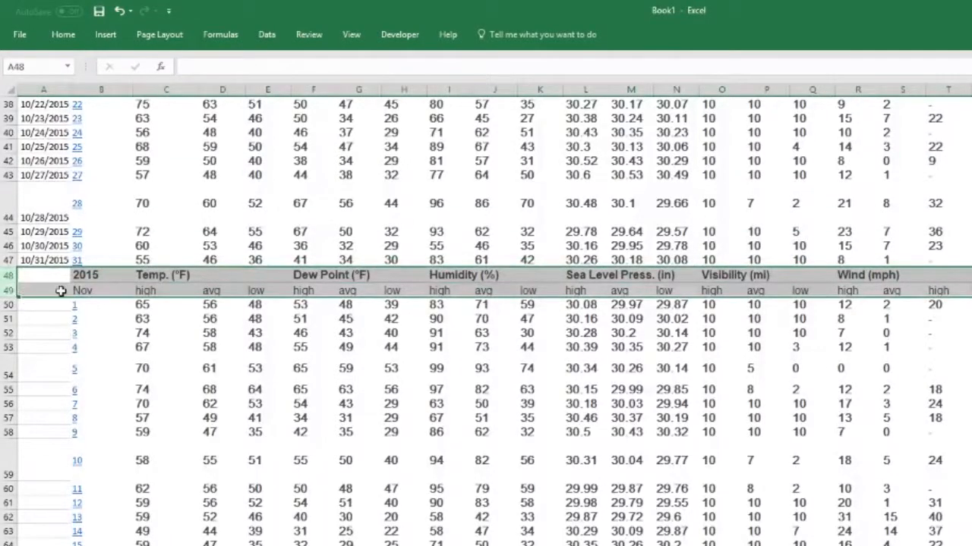
{"action": "right_click", "coordinate": [18, 290]}
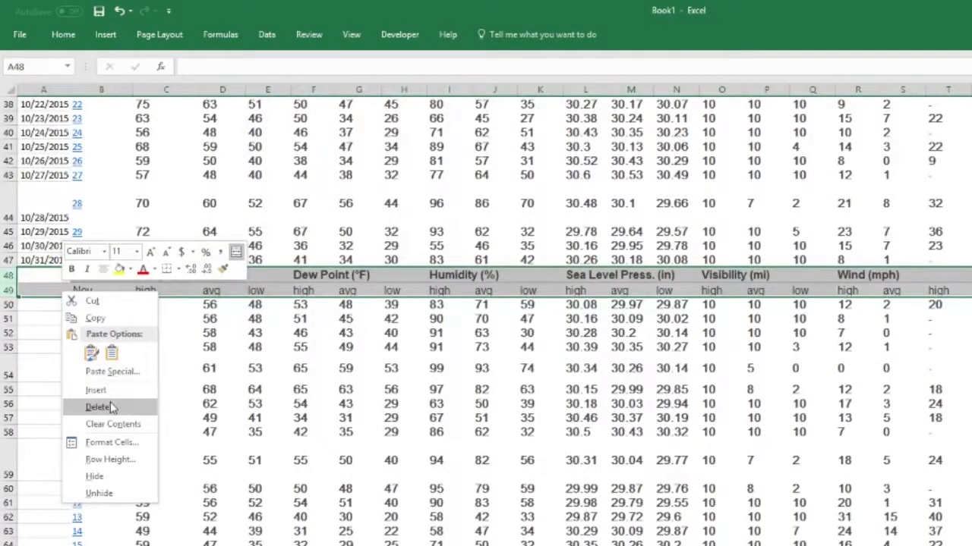
{"action": "left_click", "coordinate": [99, 408]}
- Enter 11/1/2015 in A48 and fill the date series down to A77 beside the November records
{"action": "left_click_drag", "start_coordinate": [44, 260], "coordinate": [43, 245]}
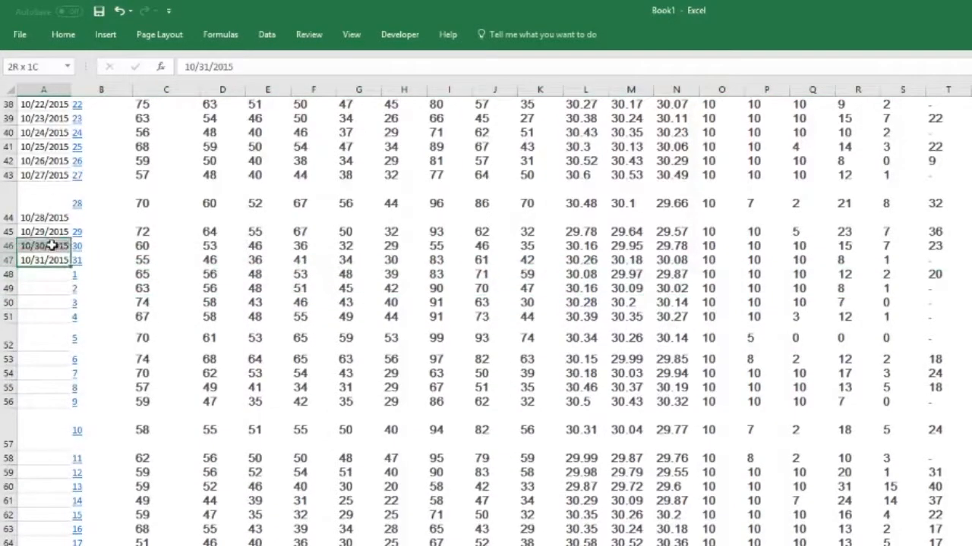
{"action": "left_click", "coordinate": [49, 274]}
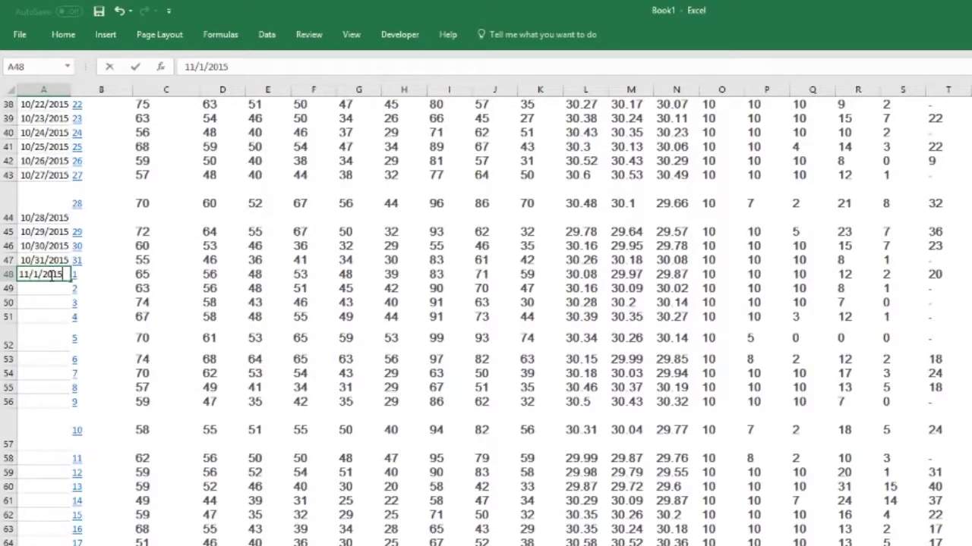
{"action": "key", "text": "Return"}
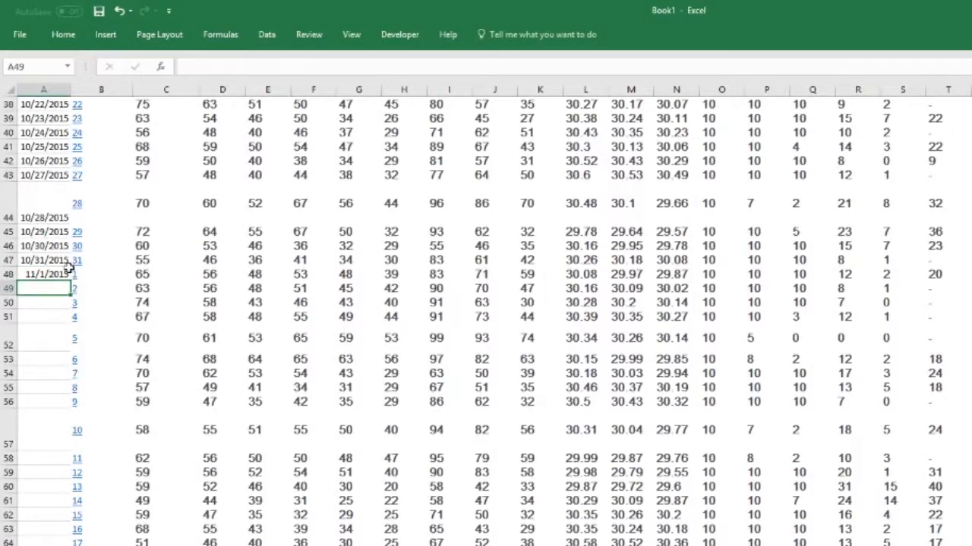
{"action": "left_click", "coordinate": [57, 274]}
{"action": "left_click_drag", "start_coordinate": [67, 305], "coordinate": [45, 545]}
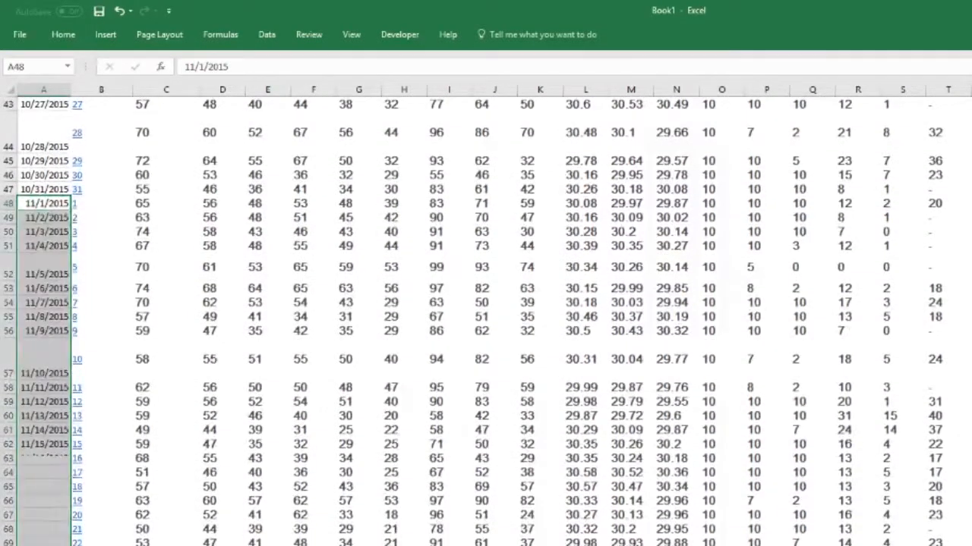
{"action": "left_click", "coordinate": [45, 545]}
{"action": "scroll", "coordinate": [30, 516], "scroll_direction": "down", "scroll_amount": 3}
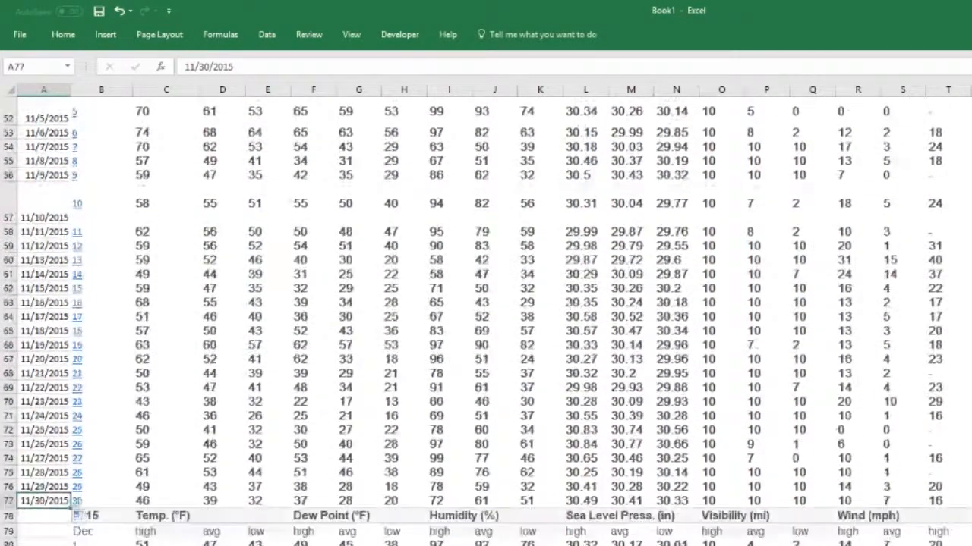
- Delete the two December 2015 header rows, 78 and 79
{"action": "left_click", "coordinate": [10, 518]}
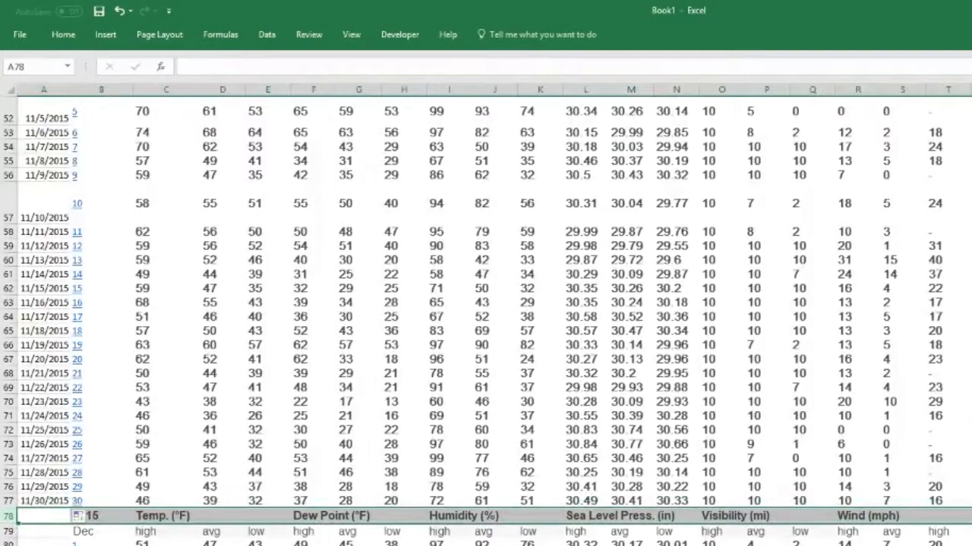
{"action": "right_click", "coordinate": [11, 523]}
{"action": "left_click", "coordinate": [49, 432]}
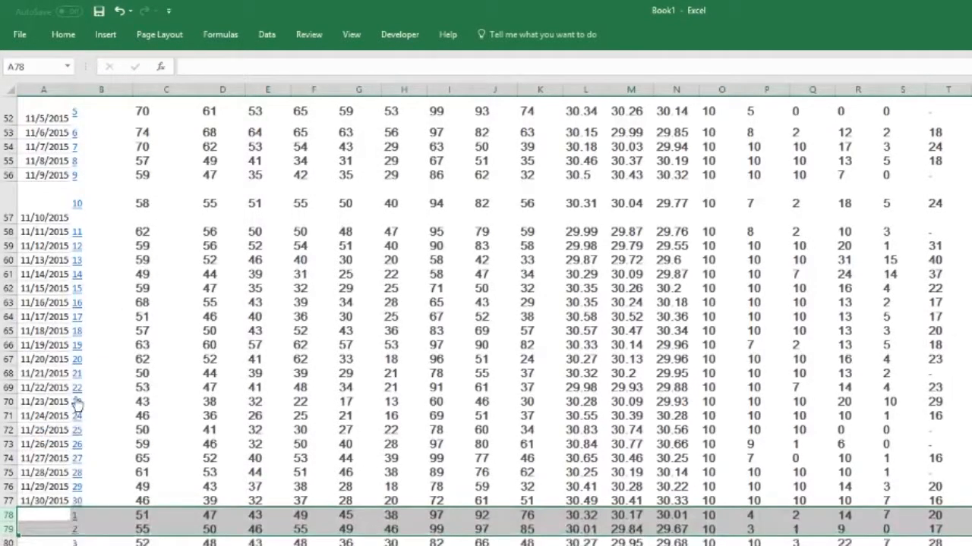
- Extend the date series from A77 down to 12/31/2015 in A108 beside the December records
{"action": "scroll", "coordinate": [44, 322], "scroll_direction": "down", "scroll_amount": 5}
{"action": "left_click", "coordinate": [47, 247]}
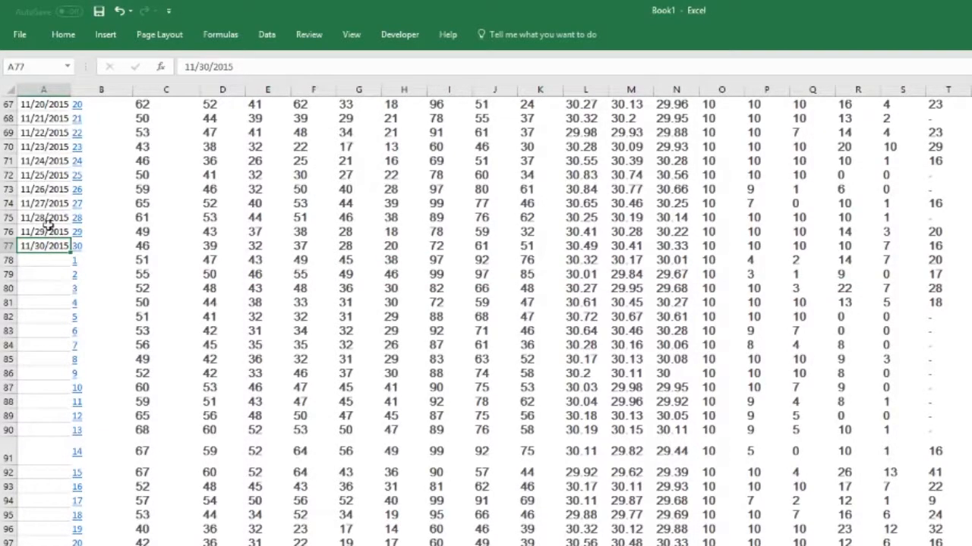
{"action": "left_click_drag", "start_coordinate": [48, 229], "coordinate": [72, 389]}
{"action": "left_click", "coordinate": [48, 243]}
{"action": "left_click", "coordinate": [8, 402]}
{"action": "right_click", "coordinate": [9, 403]}
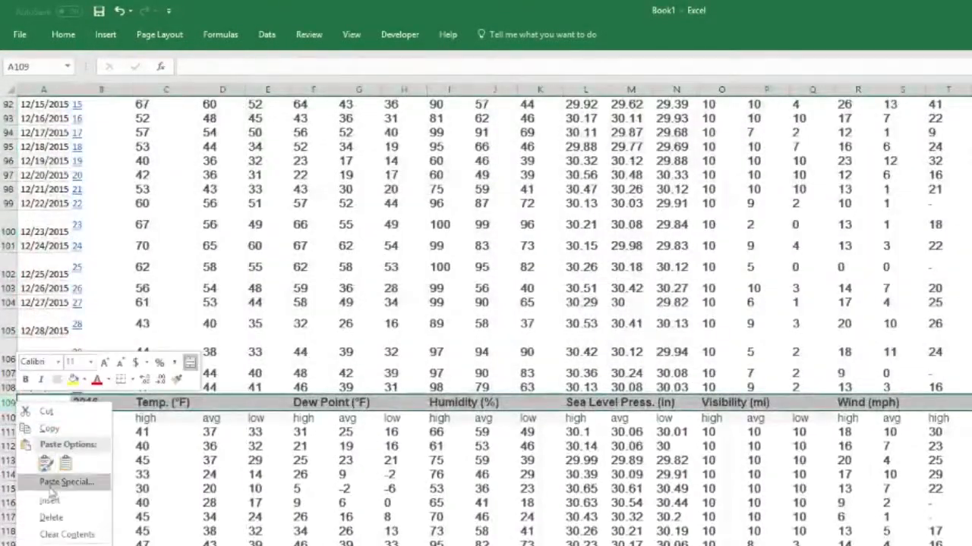
{"action": "key", "text": "Escape"}
- Delete the two January 2016 header rows, 109 and 110
{"action": "mouse_move", "coordinate": [9, 403]}
{"action": "left_mouse_down"}
{"action": "mouse_move", "coordinate": [11, 425]}
{"action": "mouse_move", "coordinate": [35, 417]}
{"action": "mouse_move", "coordinate": [14, 402]}
{"action": "mouse_move", "coordinate": [15, 419]}
{"action": "left_mouse_up"}
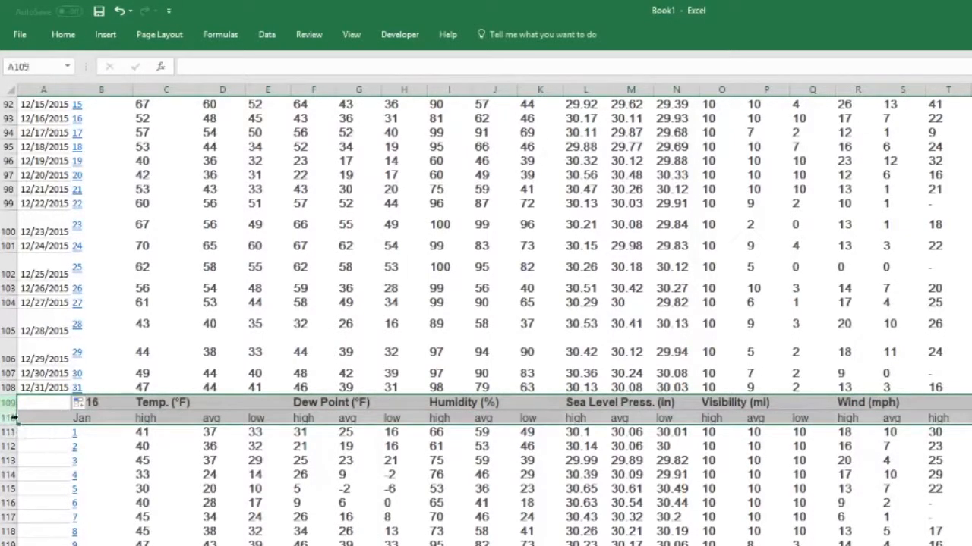
{"action": "right_click", "coordinate": [47, 412]}
{"action": "left_click", "coordinate": [76, 527]}
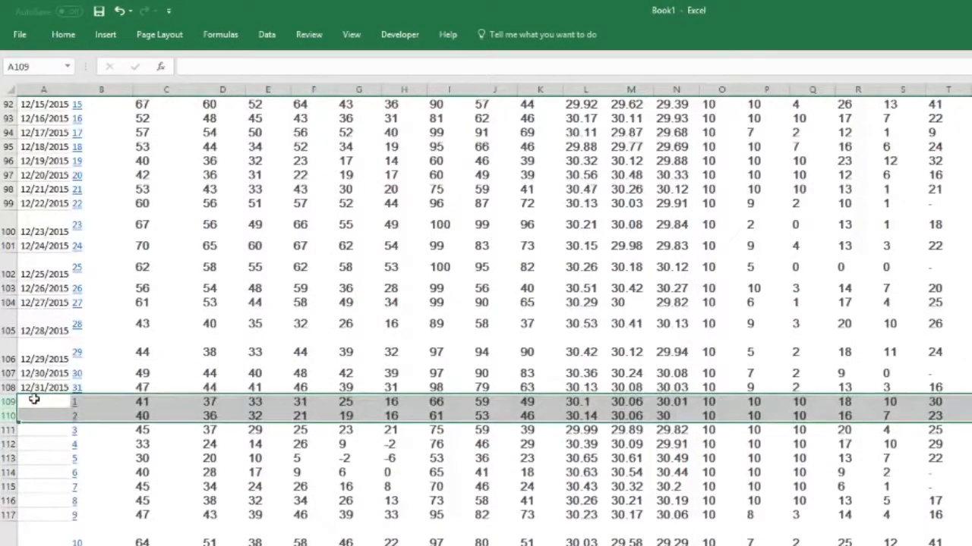
- Extend the date series from A108 down beside all the January 2016 records
{"action": "left_click", "coordinate": [37, 400]}
{"action": "left_click", "coordinate": [42, 387]}
{"action": "left_click_drag", "start_coordinate": [70, 394], "coordinate": [79, 343]}
- Delete the two February 2016 header rows and extend the date series down to 2/29/2016 in A168
{"action": "left_click_drag", "start_coordinate": [13, 346], "coordinate": [11, 361]}
{"action": "right_click", "coordinate": [97, 357]}
{"action": "left_click", "coordinate": [110, 475]}
{"action": "left_click_drag", "start_coordinate": [66, 332], "coordinate": [76, 409]}
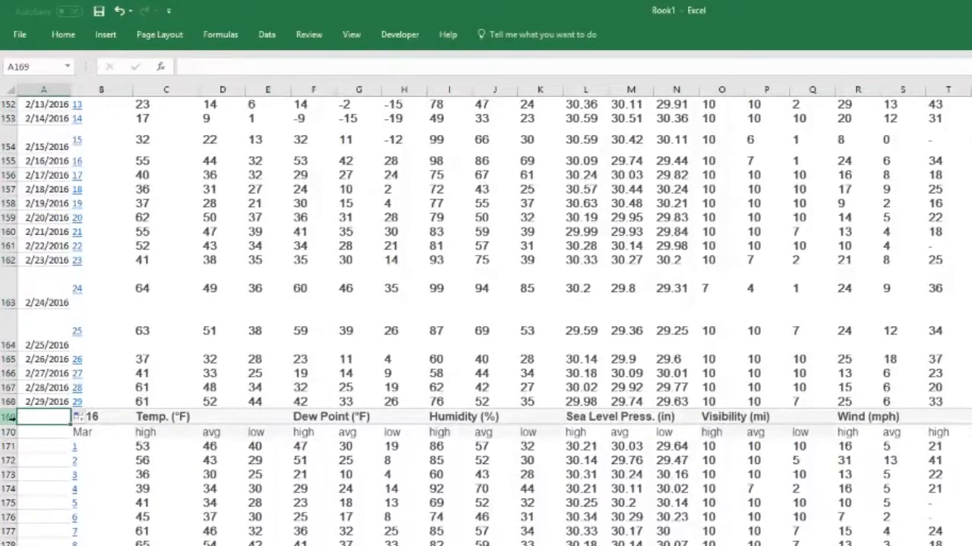
{"action": "left_click", "coordinate": [10, 416]}
{"action": "right_click", "coordinate": [10, 417]}
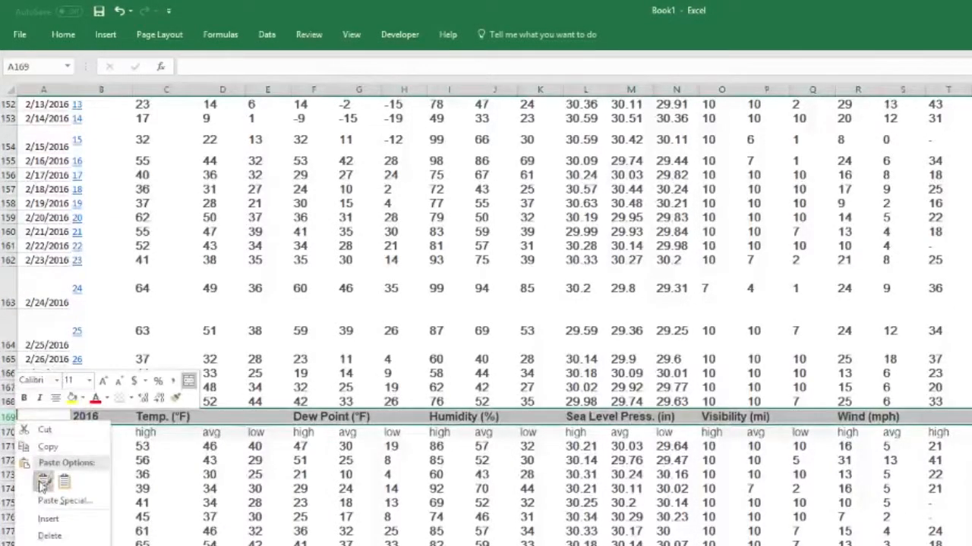
{"action": "left_click", "coordinate": [11, 422]}
- Delete the two March 2016 header rows, 169 and 170
{"action": "left_click_drag", "start_coordinate": [11, 422], "coordinate": [11, 432]}
{"action": "right_click", "coordinate": [111, 436]}
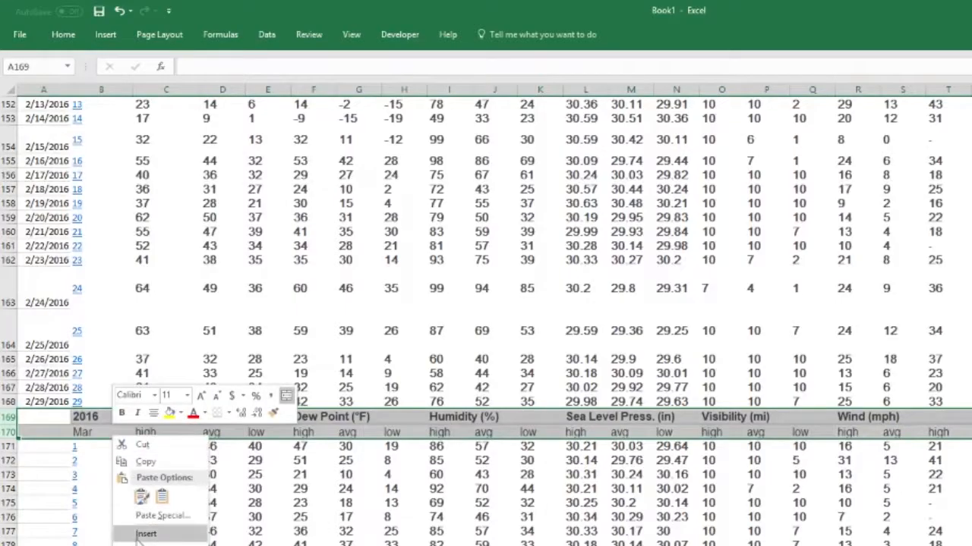
{"action": "left_click", "coordinate": [152, 535]}
- Extend the date series through March and April 2016 down to A224, deleting the two April header rows in between
{"action": "left_click_drag", "start_coordinate": [62, 400], "coordinate": [72, 540]}
{"action": "right_click", "coordinate": [35, 398]}
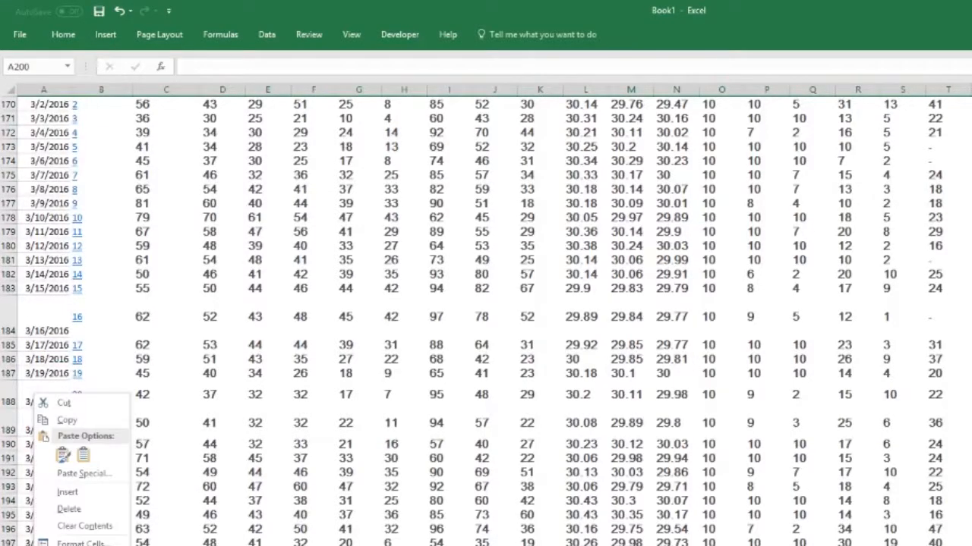
{"action": "key", "text": "Escape"}
{"action": "left_click_drag", "start_coordinate": [53, 545], "coordinate": [76, 190]}
- Check the March and April 2016 dates against the day numbers in column B, down to the June header rows
{"action": "left_click_drag", "start_coordinate": [7, 204], "coordinate": [8, 219]}
{"action": "right_click", "coordinate": [49, 209]}
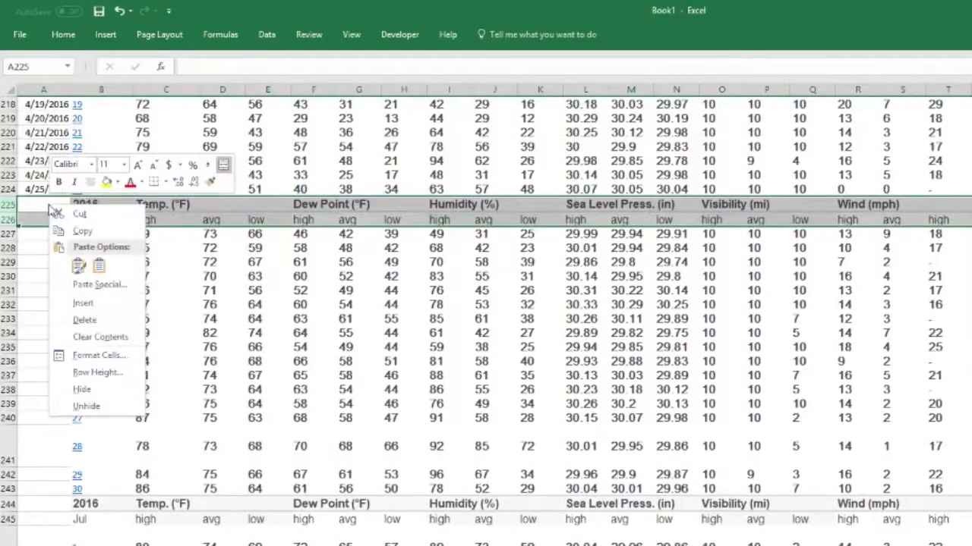
{"action": "key", "text": "Escape"}
{"action": "scroll", "coordinate": [40, 260], "scroll_direction": "up", "scroll_amount": 3}
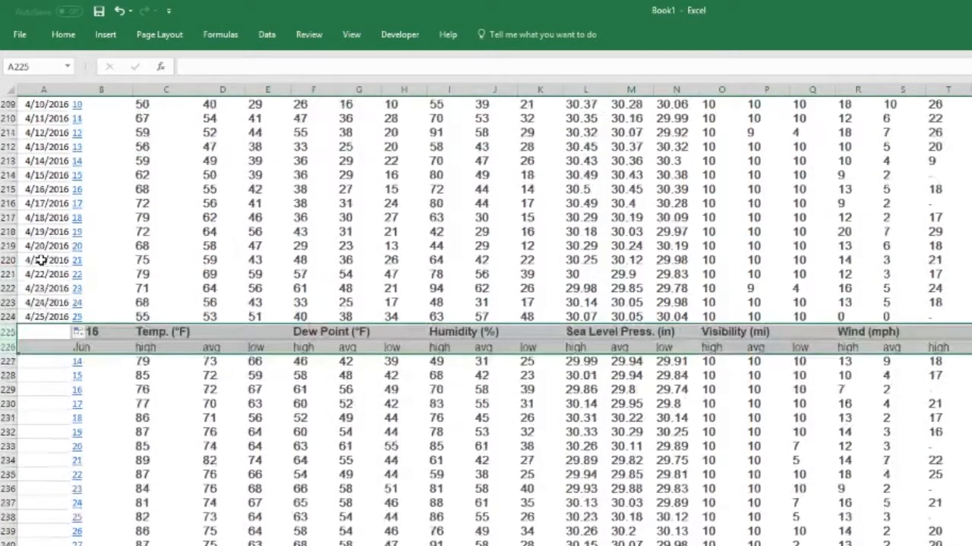
{"action": "scroll", "coordinate": [40, 261], "scroll_direction": "up", "scroll_amount": 2}
{"action": "scroll", "coordinate": [40, 260], "scroll_direction": "up", "scroll_amount": 6}
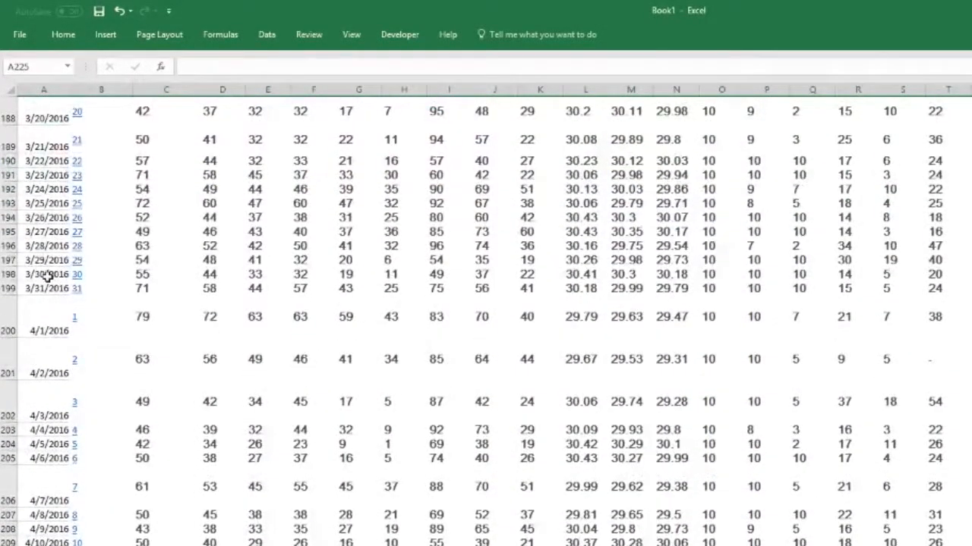
{"action": "scroll", "coordinate": [45, 269], "scroll_direction": "down", "scroll_amount": 5}
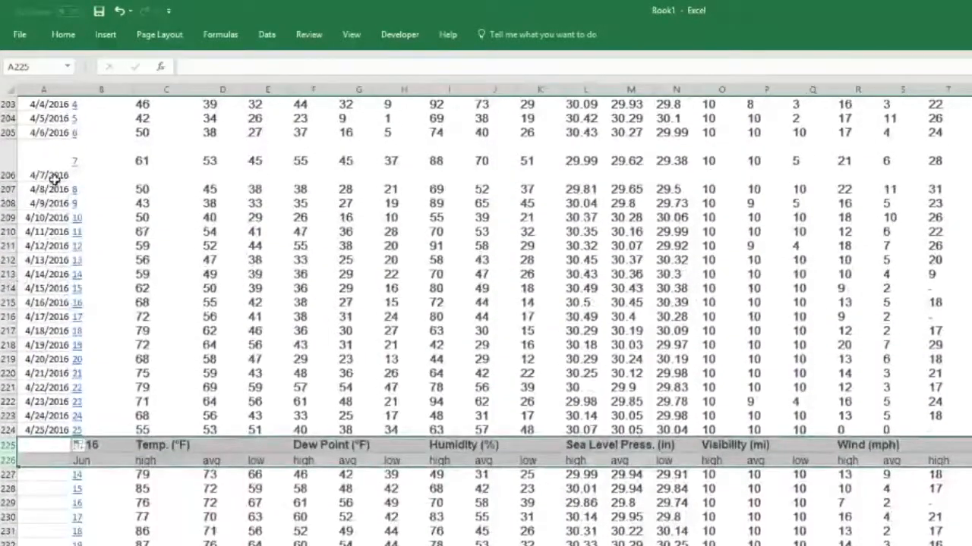
- Try deleting the two June 2016 header rows, 225 and 226, and undo the deletion
{"action": "right_click", "coordinate": [43, 447]}
{"action": "left_click", "coordinate": [84, 545]}
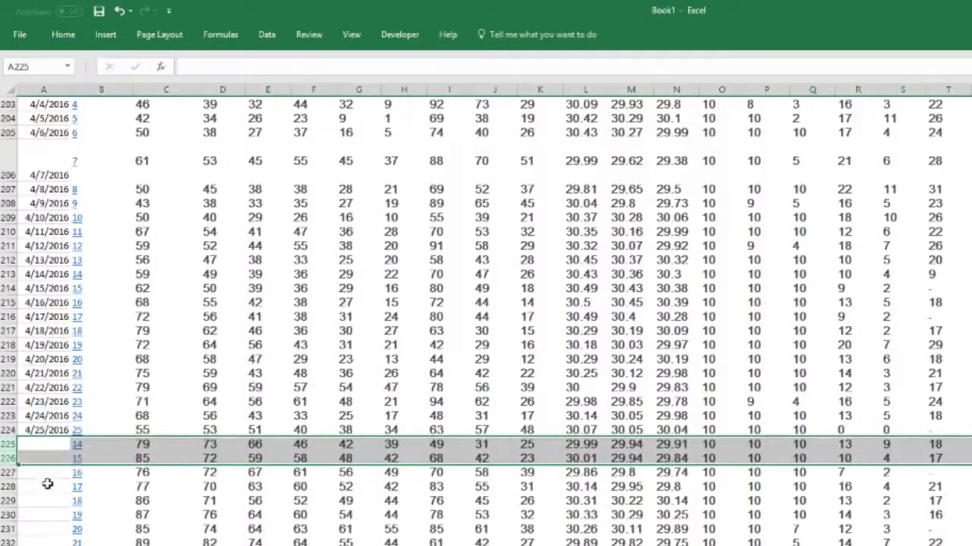
{"action": "left_click", "coordinate": [45, 449]}
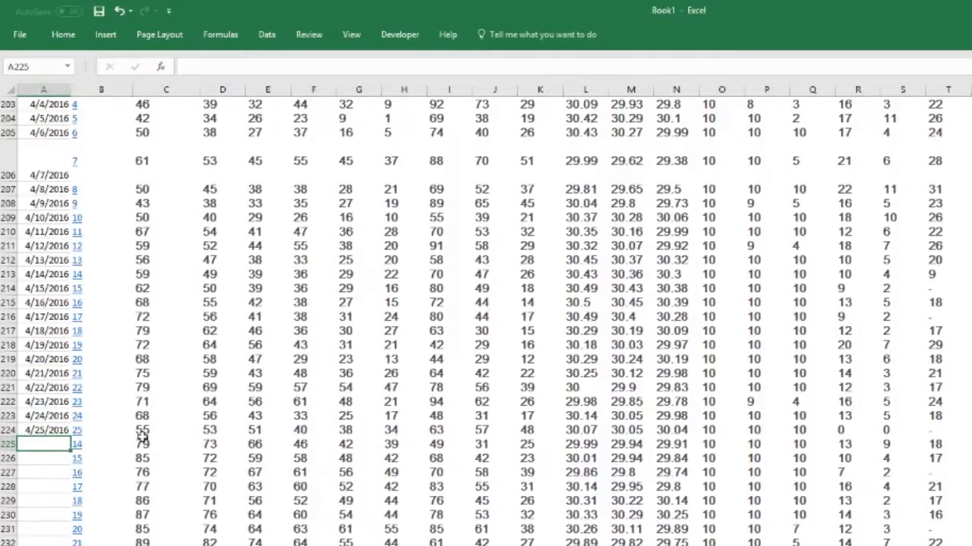
{"action": "key", "text": "ctrl+z"}
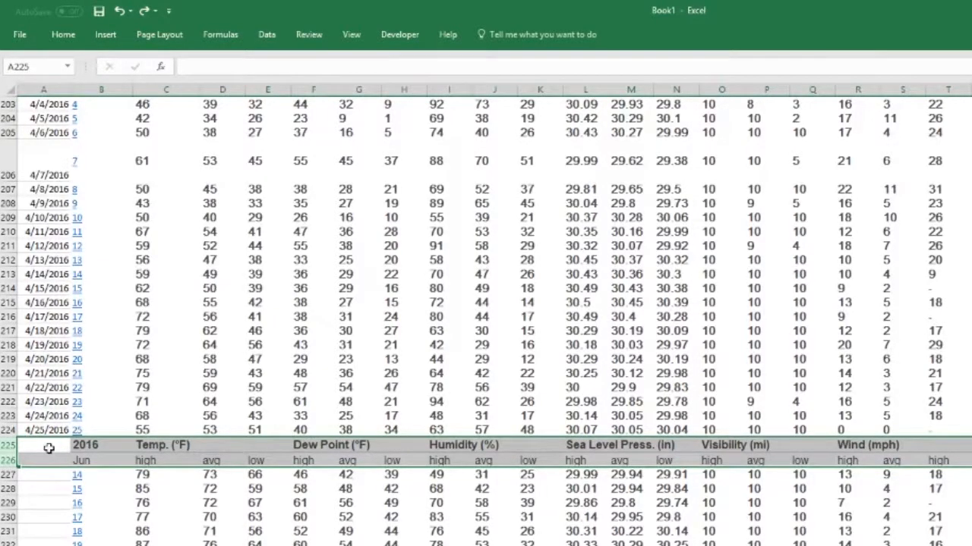
- Enter the date 6/14/16 in A227 beside the first June 2016 record
{"action": "left_click", "coordinate": [47, 474]}
{"action": "type", "text": "6/14/16"}
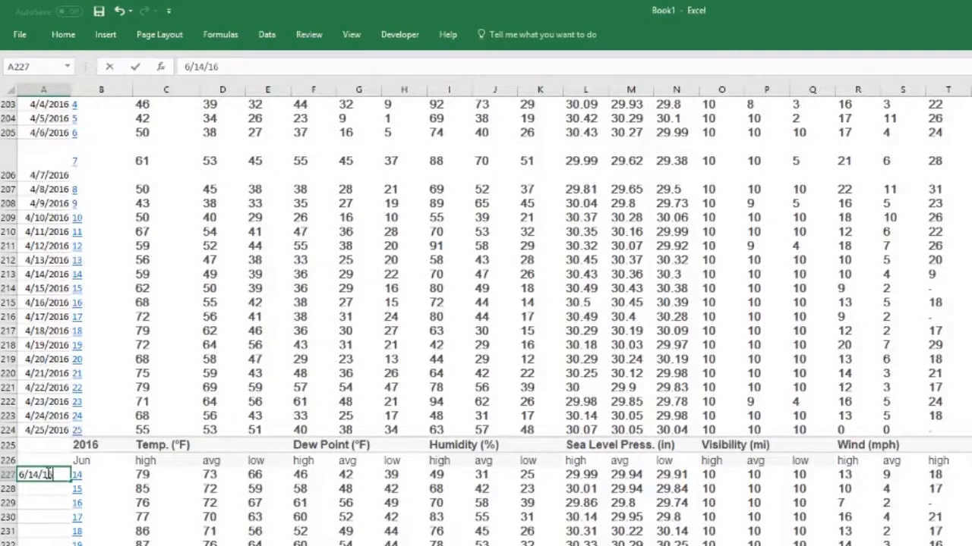
{"action": "key", "text": "Return"}
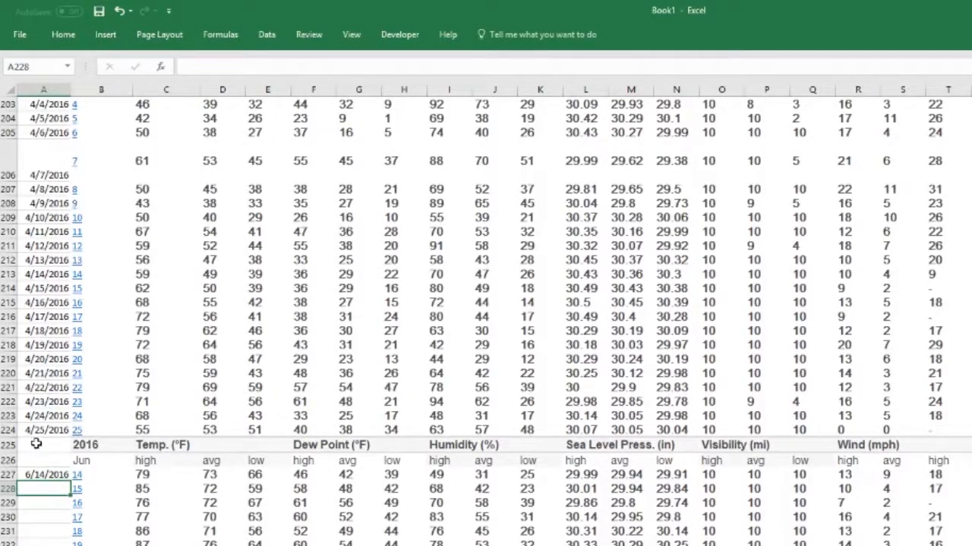
- Delete the two June 2016 header rows, 225 and 226
{"action": "left_click_drag", "start_coordinate": [9, 445], "coordinate": [9, 460]}
{"action": "right_click", "coordinate": [48, 460]}
{"action": "left_click", "coordinate": [80, 479]}
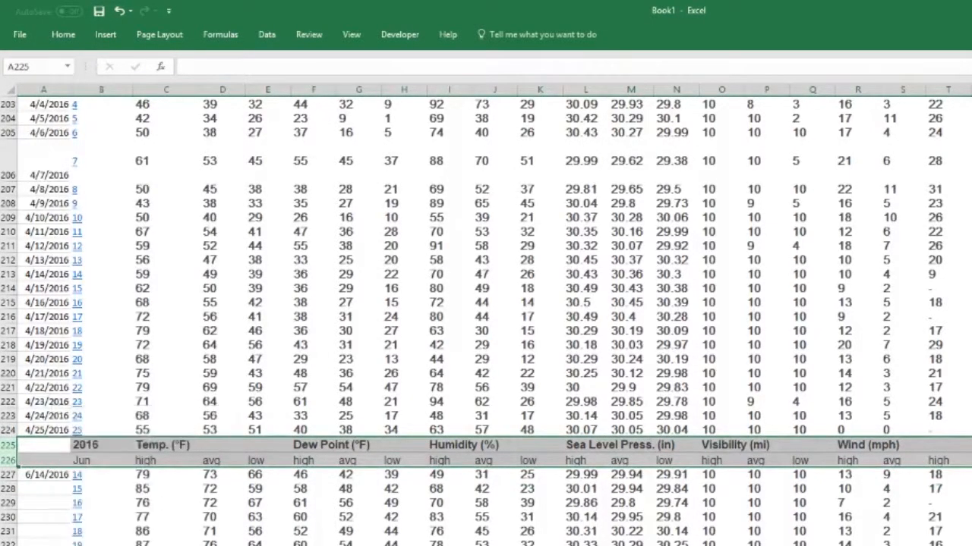
{"action": "key", "text": "ctrl+minus"}
- Extend the date series beside the June 2016 records and delete the two July header rows below them
{"action": "left_click_drag", "start_coordinate": [69, 453], "coordinate": [54, 543]}
{"action": "left_click", "coordinate": [9, 542]}
{"action": "right_click", "coordinate": [43, 544]}
{"action": "left_click", "coordinate": [72, 512]}
- Extend the date series down to 7/31/2016 in A272 and delete the two August header rows
{"action": "left_click_drag", "start_coordinate": [53, 543], "coordinate": [83, 360]}
{"action": "left_click_drag", "start_coordinate": [8, 375], "coordinate": [7, 390]}
{"action": "right_click", "coordinate": [41, 389]}
{"action": "left_click", "coordinate": [74, 501]}
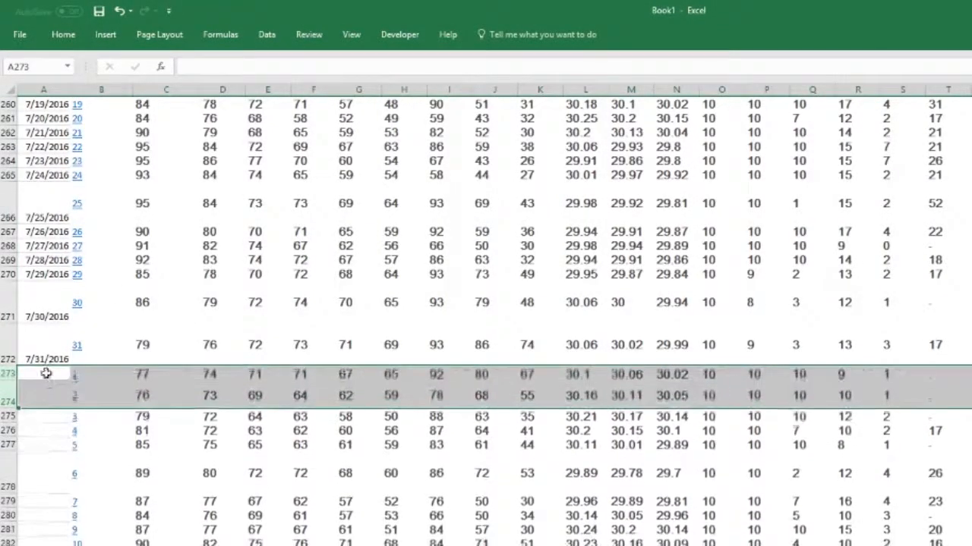
- Extend the date series through August down to 9/12/2016 in A315, deleting the two September header rows in between
{"action": "left_click", "coordinate": [47, 342]}
{"action": "left_click_drag", "start_coordinate": [72, 403], "coordinate": [72, 543]}
{"action": "left_click_drag", "start_coordinate": [7, 543], "coordinate": [68, 490]}
{"action": "right_click", "coordinate": [44, 545]}
{"action": "left_click", "coordinate": [79, 487]}
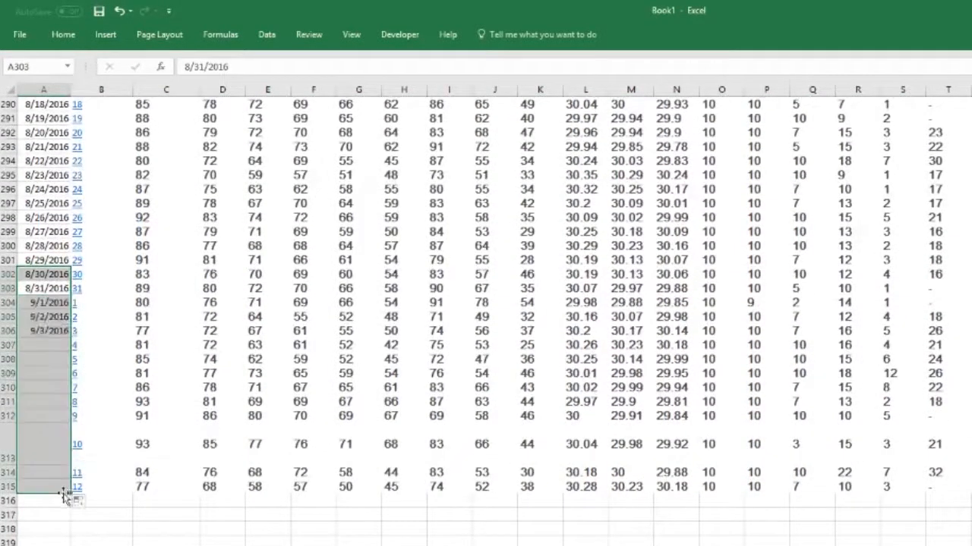
{"action": "left_click", "coordinate": [52, 508]}
{"action": "left_click", "coordinate": [59, 486]}
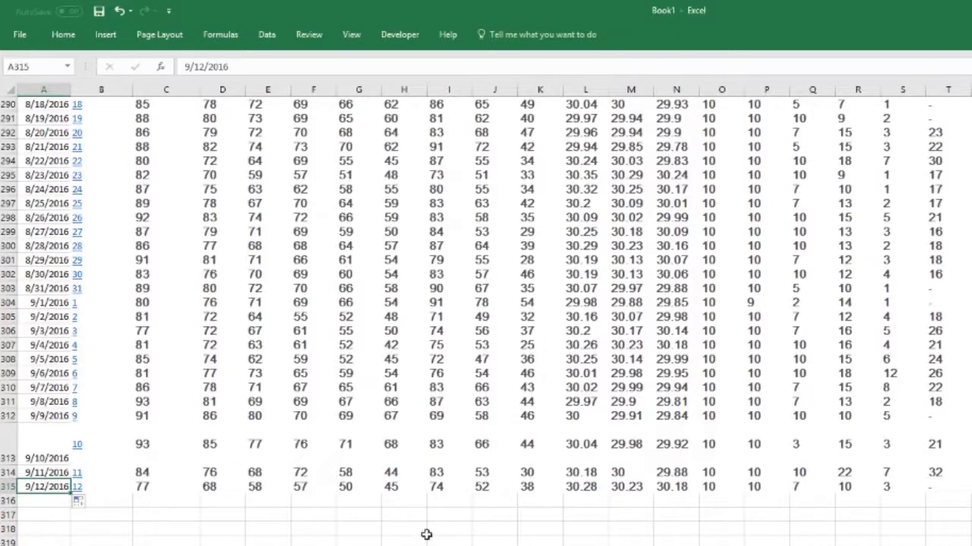
- Enter the heading "Date" in A1 above the date column
{"action": "scroll", "coordinate": [306, 521], "scroll_direction": "up", "scroll_amount": 3}
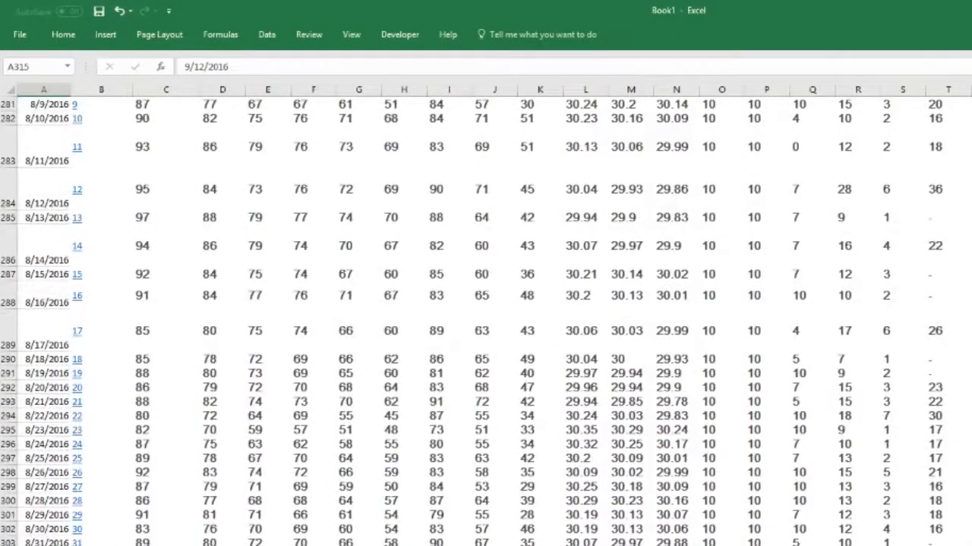
{"action": "scroll", "coordinate": [61, 376], "scroll_direction": "up", "scroll_amount": 20}
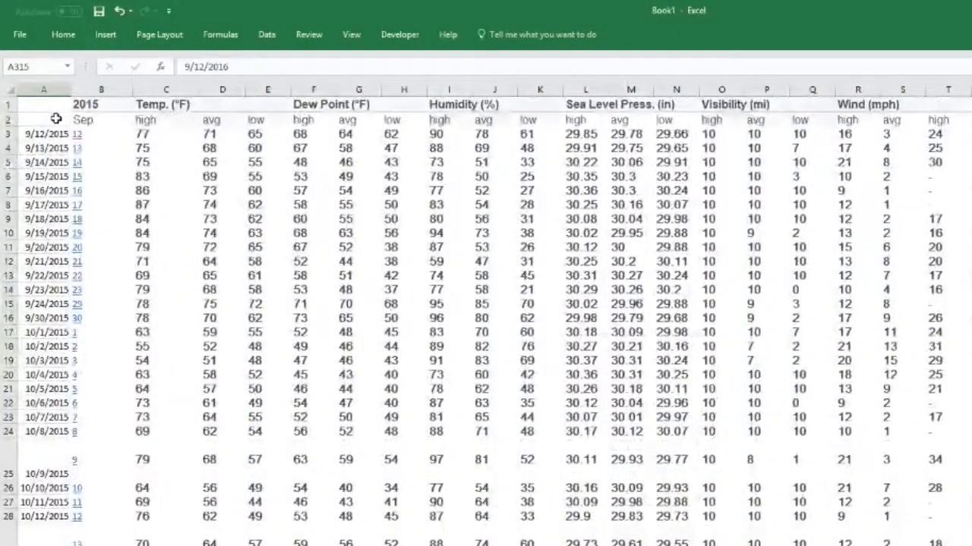
{"action": "left_click", "coordinate": [55, 118]}
{"action": "left_click", "coordinate": [50, 107]}
{"action": "type", "text": "Date"}
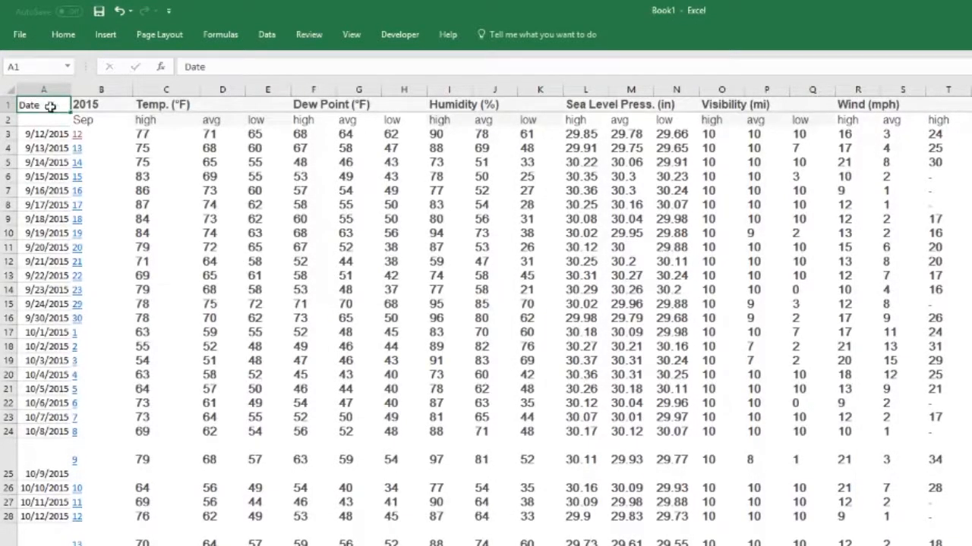
{"action": "key", "text": "Return"}
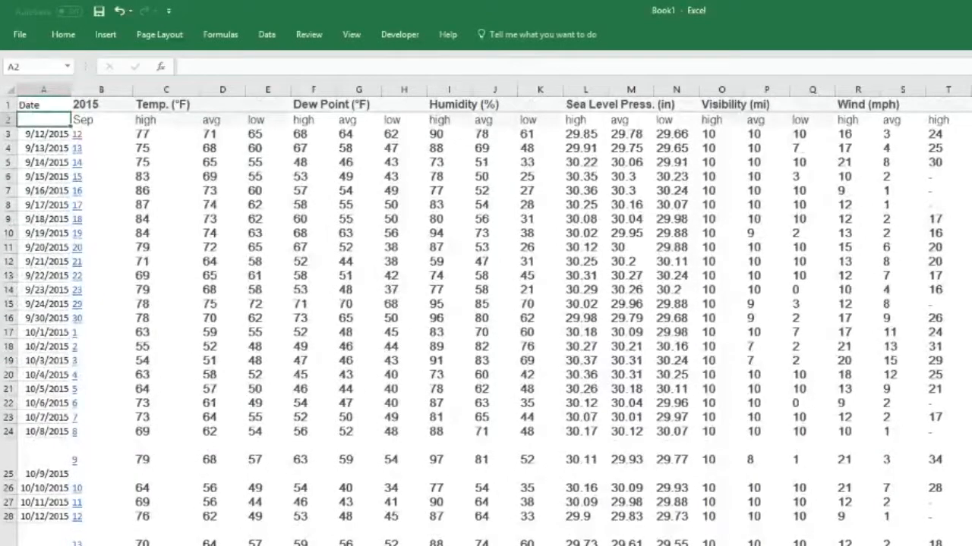
- Copy the entire Date column into column A of a blank sheet
{"action": "left_click", "coordinate": [971, 134]}
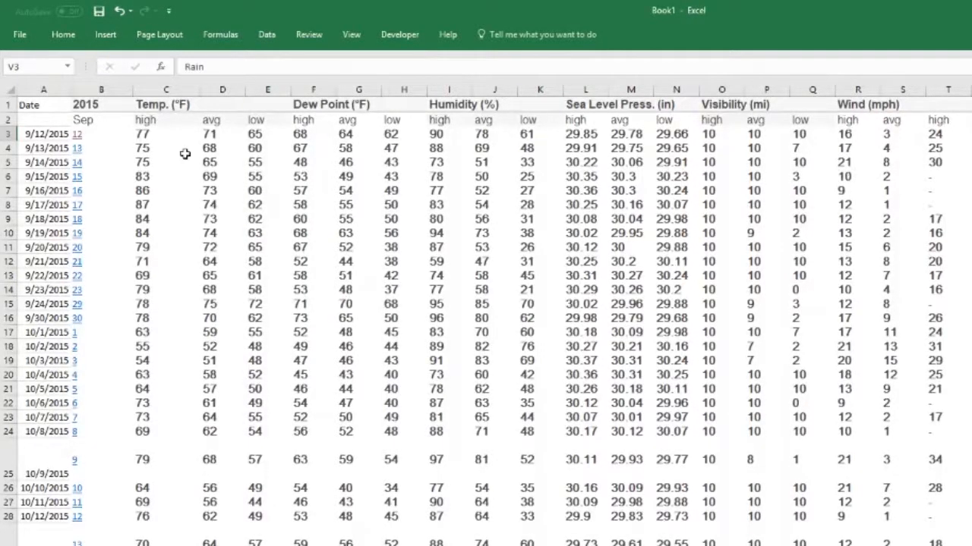
{"action": "left_click", "coordinate": [58, 132]}
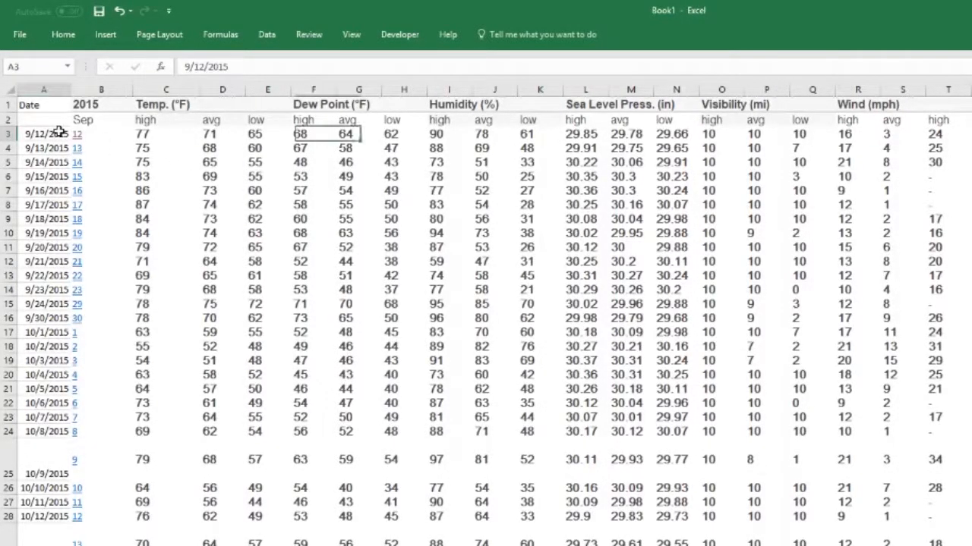
{"action": "left_click", "coordinate": [54, 89]}
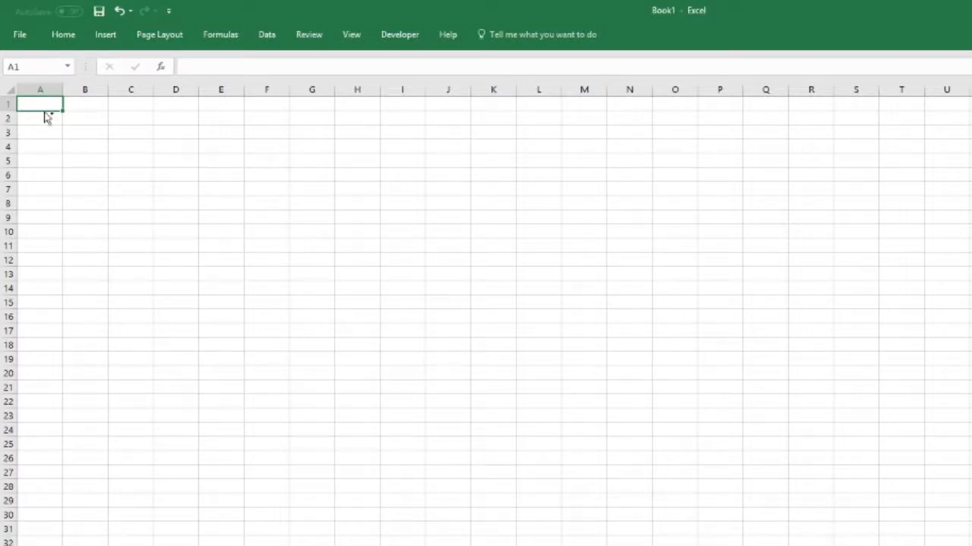
{"action": "key", "text": "ctrl+v"}
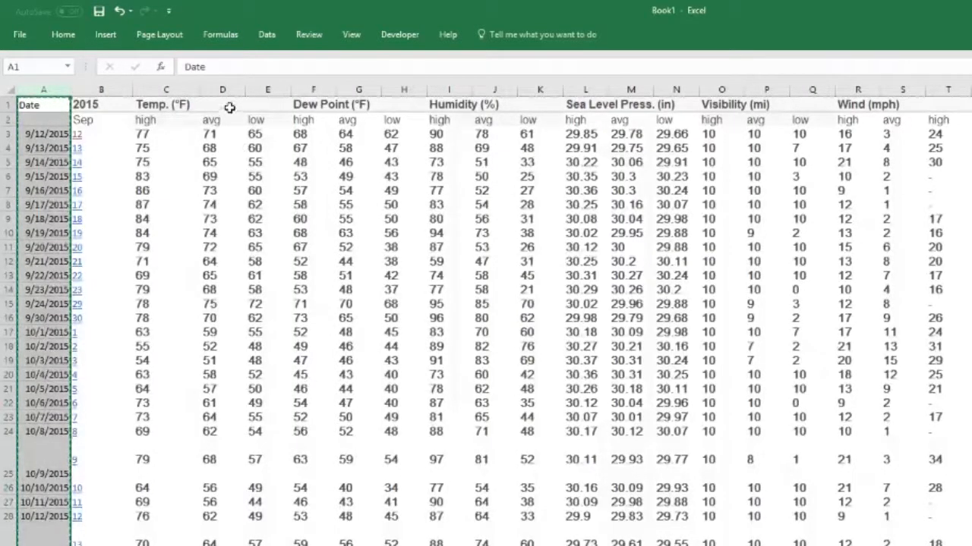
- Copy the average temperature column D from the weather data sheet into column B beside the copied dates
{"action": "left_click", "coordinate": [221, 89]}
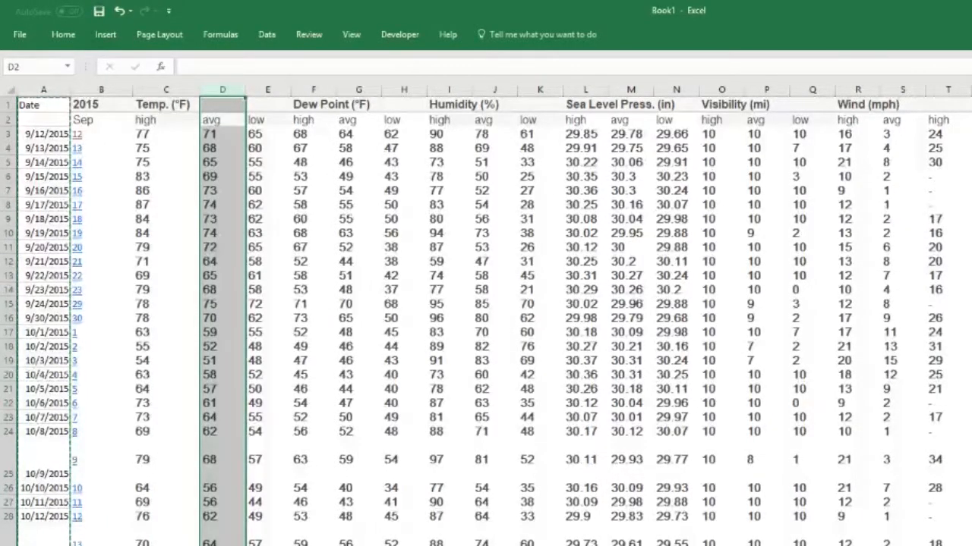
{"action": "scroll", "coordinate": [679, 201], "scroll_direction": "down", "scroll_amount": 10}
{"action": "scroll", "coordinate": [486, 319], "scroll_direction": "down", "scroll_amount": 20}
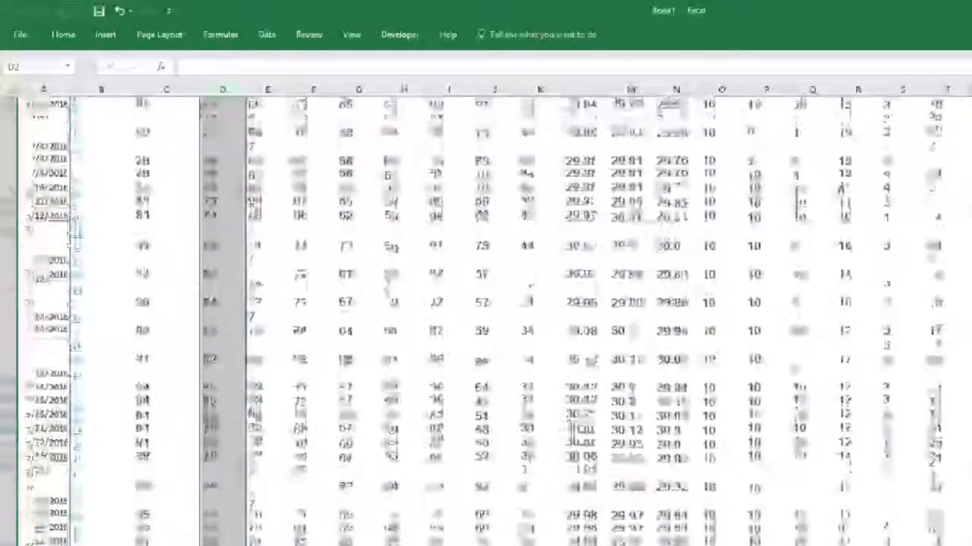
{"action": "scroll", "coordinate": [241, 120], "scroll_direction": "up", "scroll_amount": 20}
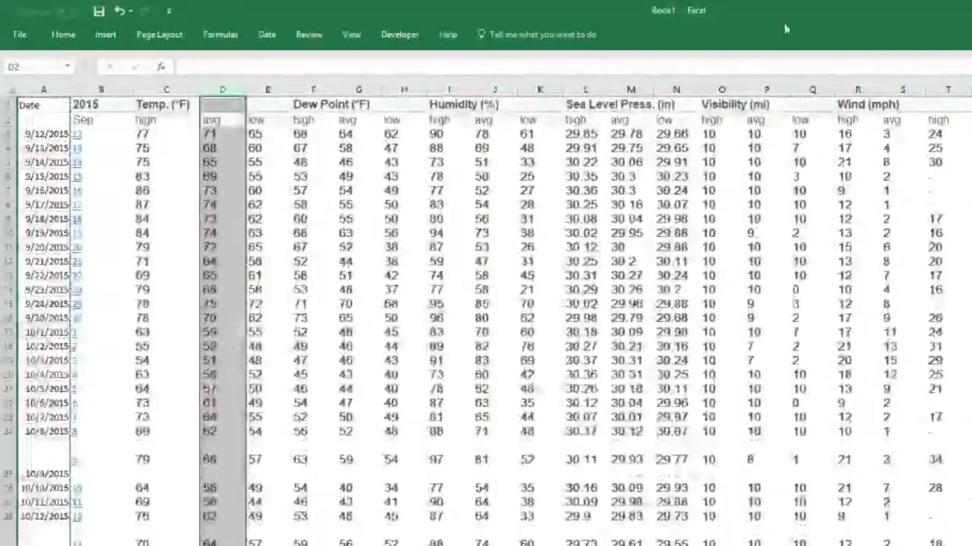
{"action": "key", "text": "ctrl+c"}
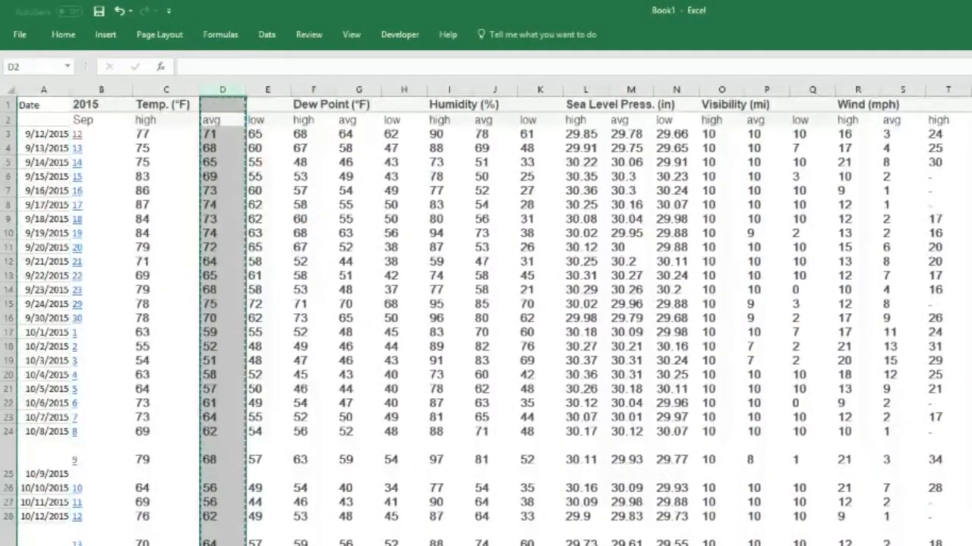
{"action": "key", "text": "ctrl+Page_Down"}
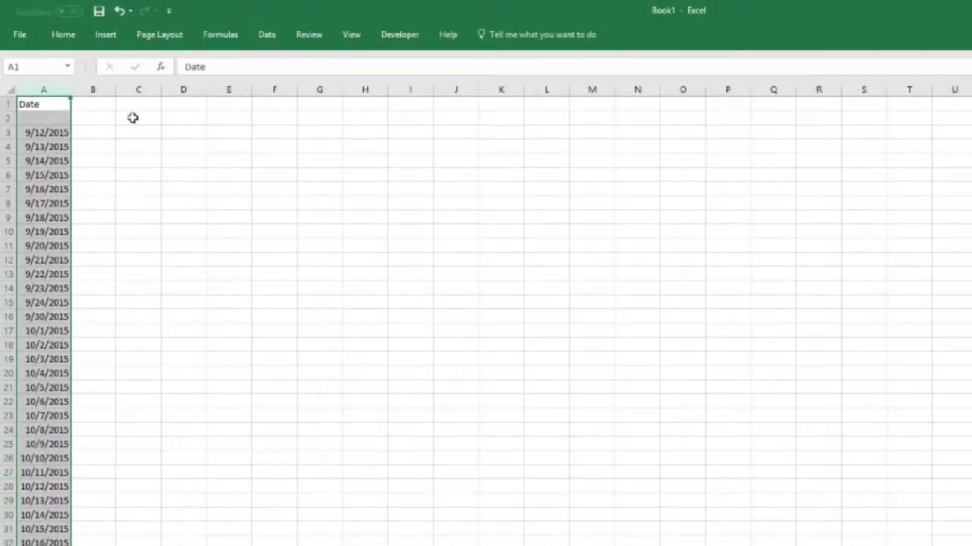
{"action": "left_click", "coordinate": [94, 89]}
{"action": "key", "text": "ctrl+v"}
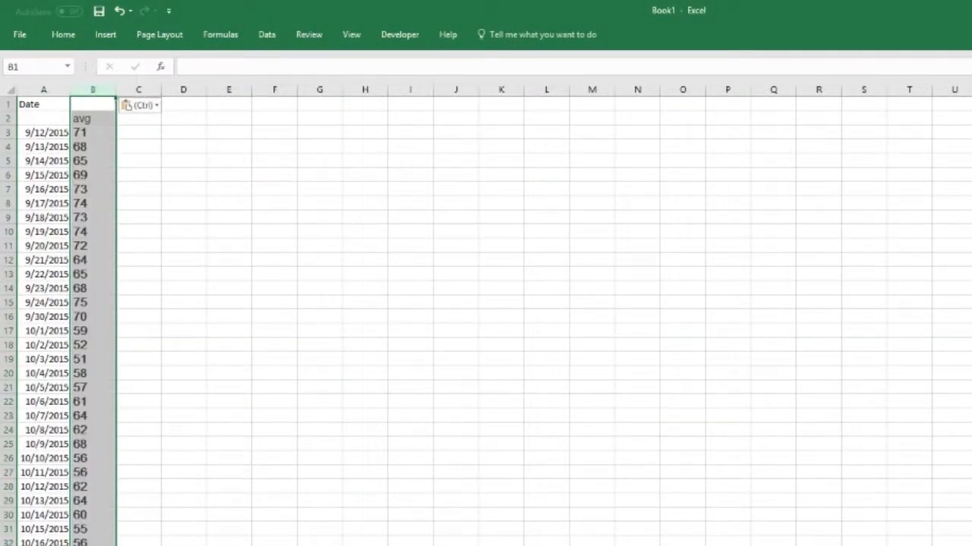
- Enter the heading "Temperature (F)" in B1 above the copied averages
{"action": "left_click", "coordinate": [85, 105]}
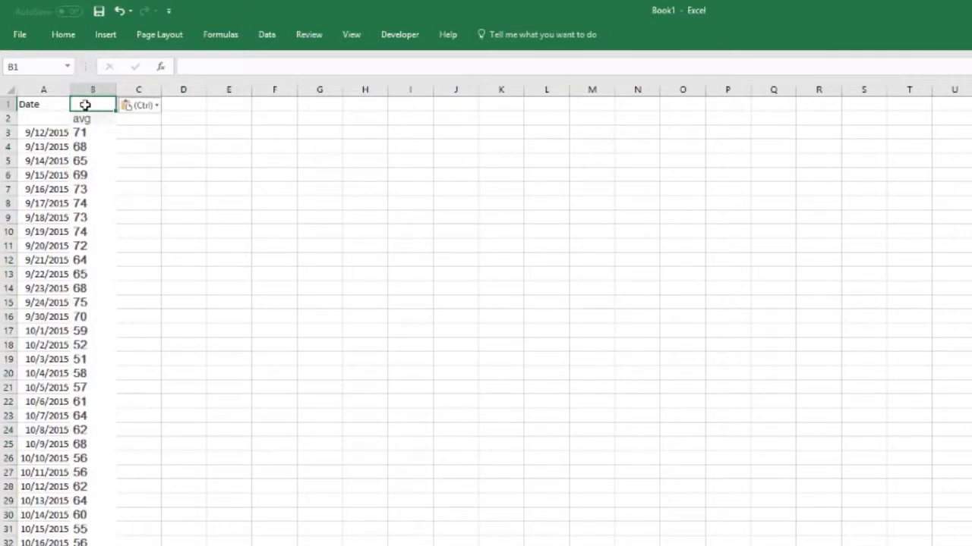
{"action": "type", "text": "Temperat"}
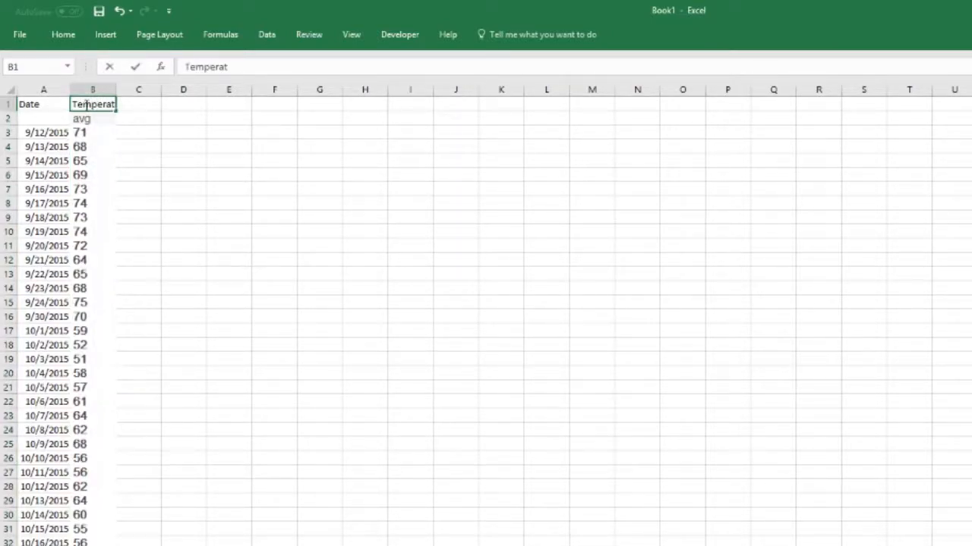
{"action": "type", "text": "ure (F)"}
{"action": "key", "text": "Return"}
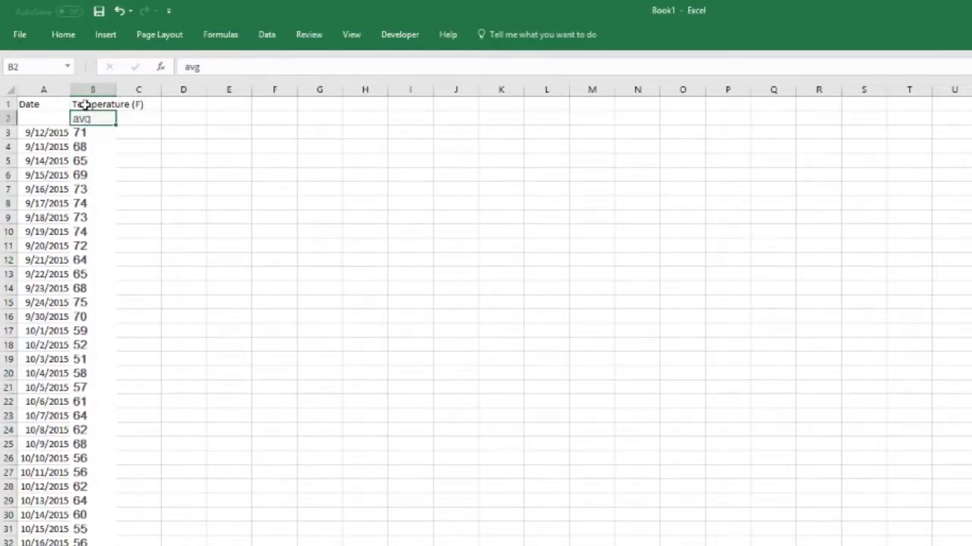
- Widen column B on the new sheet to make more room for the temperature heading
{"action": "left_click", "coordinate": [81, 132]}
{"action": "left_click", "coordinate": [93, 114]}
{"action": "left_click", "coordinate": [93, 90]}
{"action": "left_click_drag", "start_coordinate": [116, 90], "coordinate": [129, 91]}
{"action": "left_click", "coordinate": [87, 147]}
{"action": "left_click", "coordinate": [95, 133]}
{"action": "left_click", "coordinate": [58, 132]}
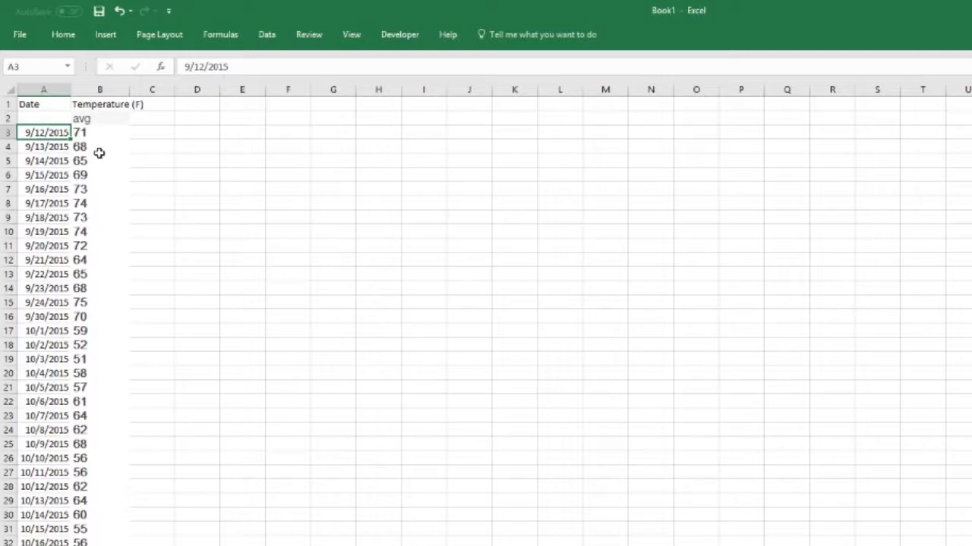
- Insert a blank column before the Date column and enter the heading "Row Number" in A1
{"action": "left_click", "coordinate": [49, 89]}
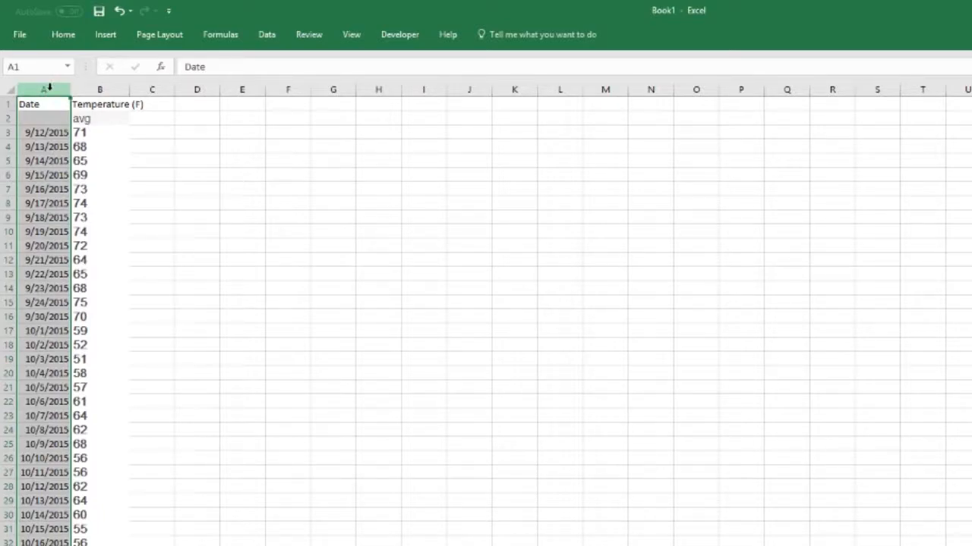
{"action": "right_click", "coordinate": [50, 89]}
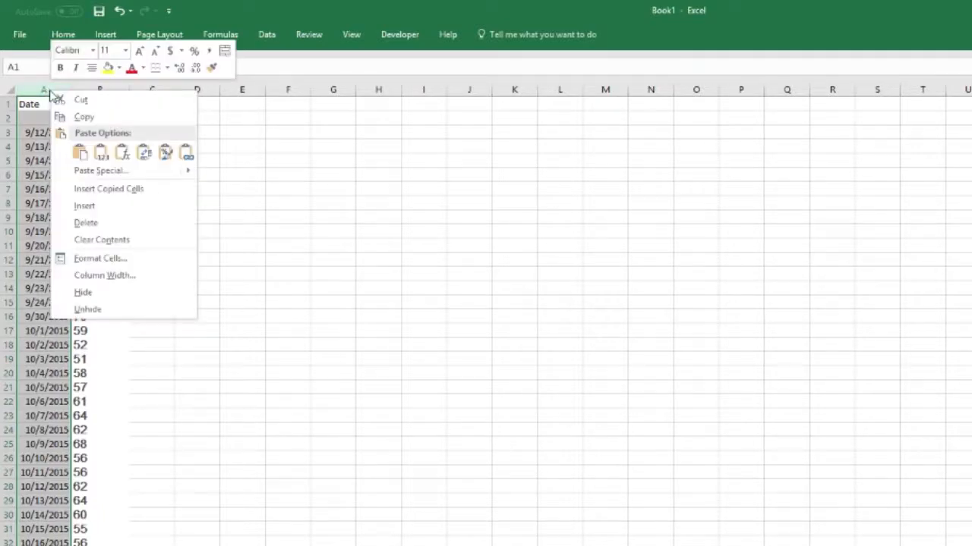
{"action": "left_click", "coordinate": [84, 206]}
{"action": "right_click", "coordinate": [42, 89]}
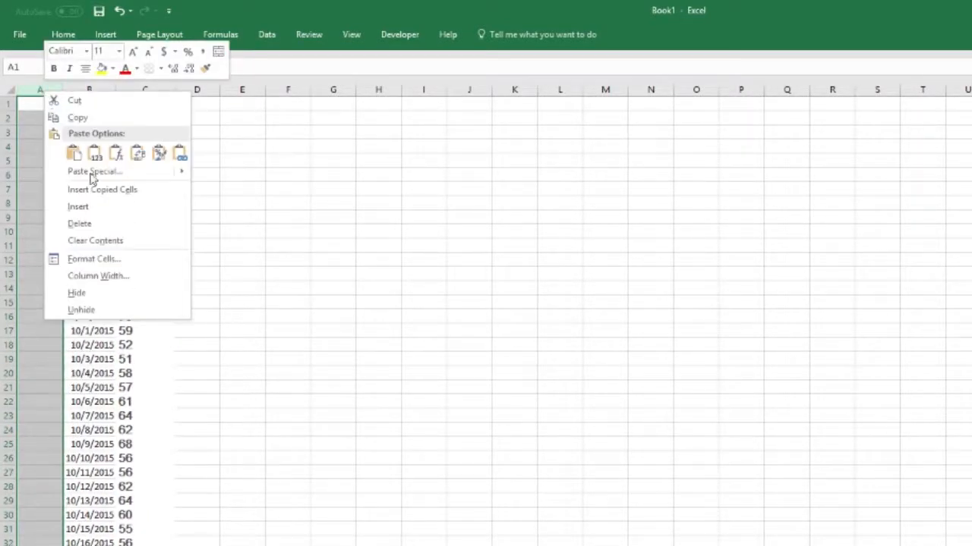
{"action": "left_click", "coordinate": [34, 115]}
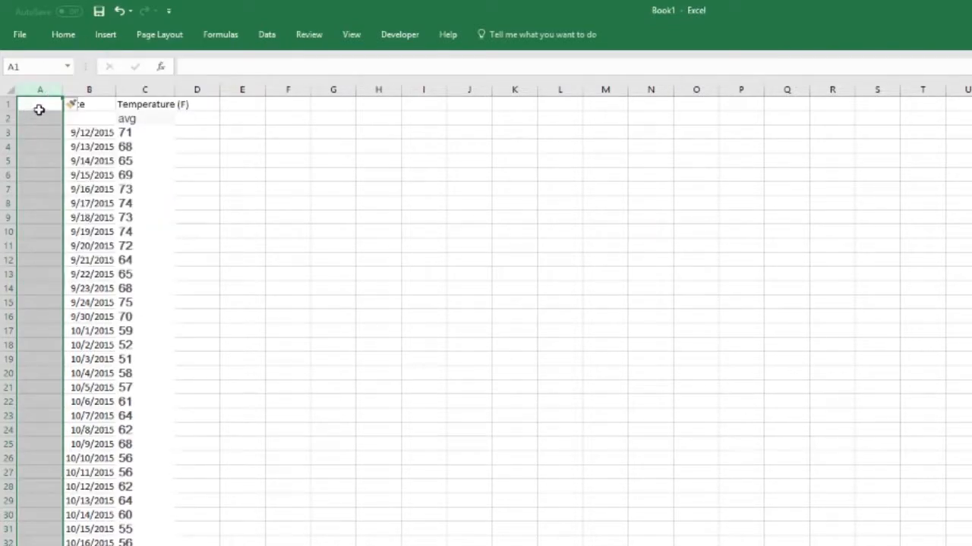
{"action": "left_click", "coordinate": [43, 106]}
{"action": "type", "text": "Row Number"}
{"action": "key", "text": "Return"}
{"action": "key", "text": "Return"}
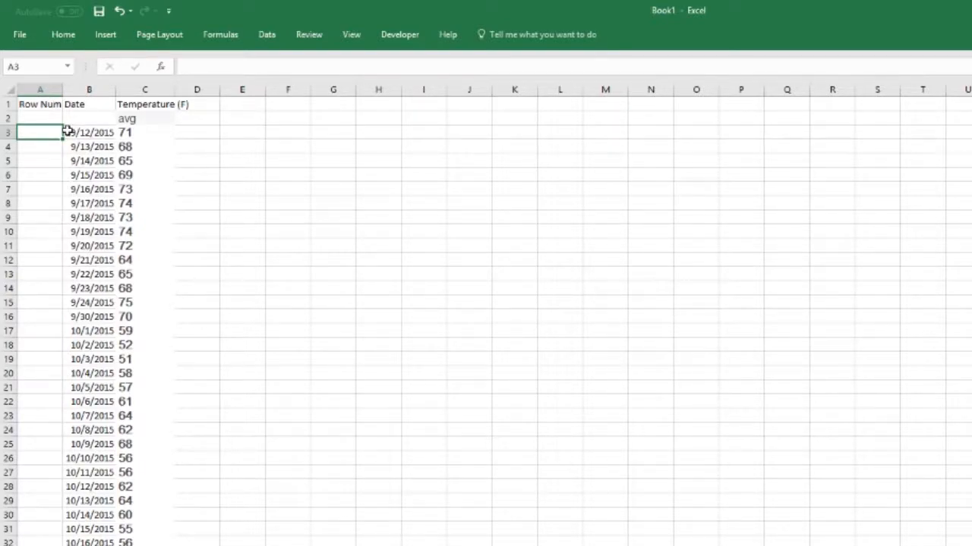
- Enter the starting row numbers 1, 2 and 3 in cells A3 to A5
{"action": "type", "text": "1"}
{"action": "key", "text": "Return"}
{"action": "type", "text": "2"}
{"action": "key", "text": "Return"}
{"action": "type", "text": "3"}
{"action": "key", "text": "Return"}
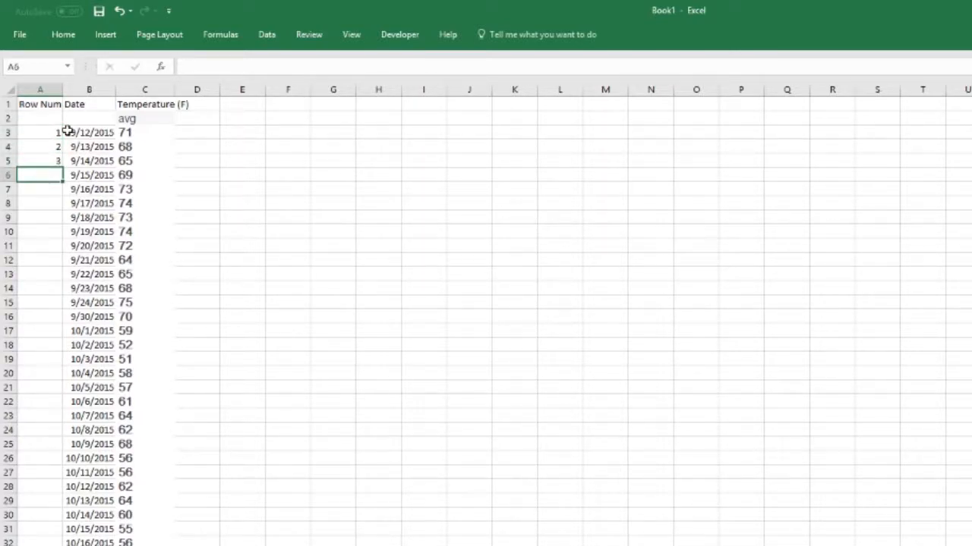
- Fill the number series from A3:A5 down column A to the last dated row, 315
{"action": "left_click_drag", "start_coordinate": [39, 135], "coordinate": [44, 162]}
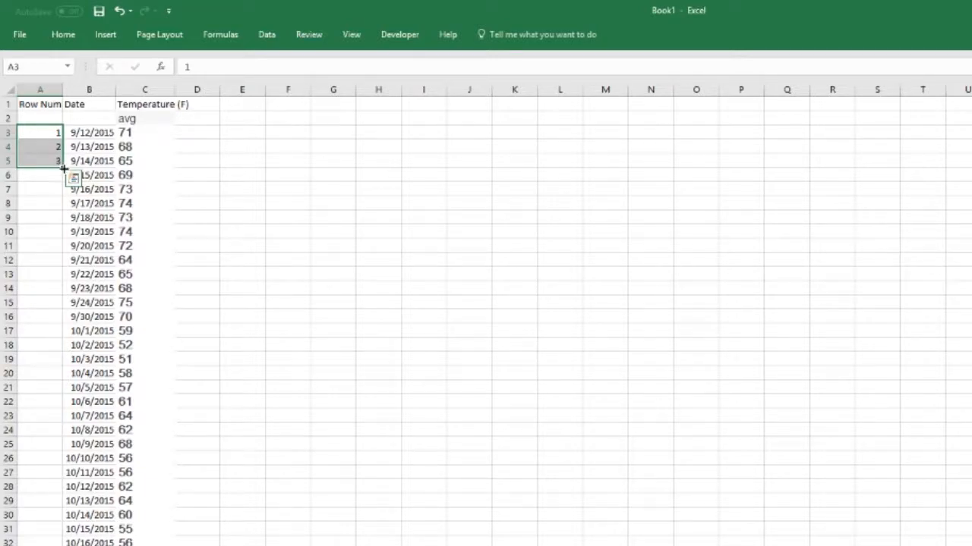
{"action": "double_click", "coordinate": [64, 167]}
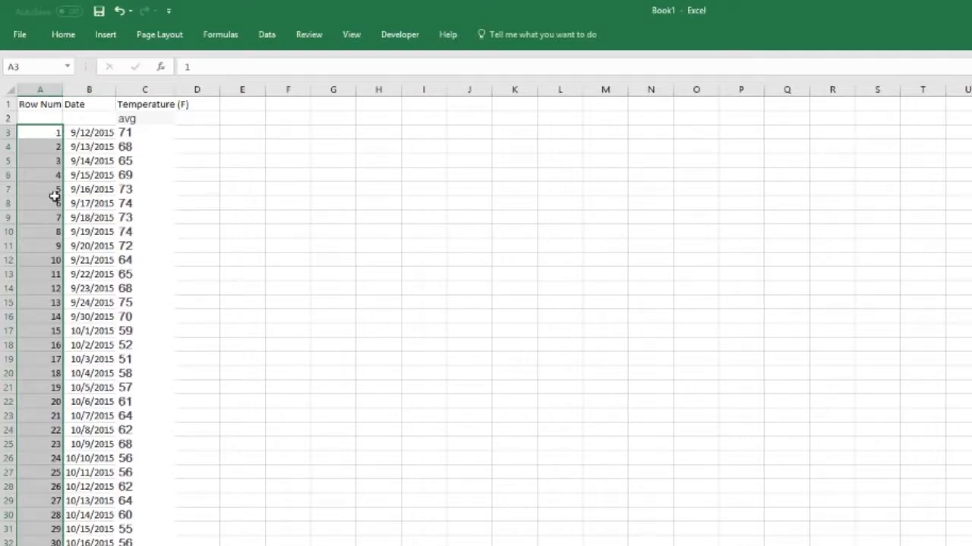
{"action": "scroll", "coordinate": [65, 446], "scroll_direction": "down", "scroll_amount": 4}
{"action": "scroll", "coordinate": [65, 446], "scroll_direction": "down", "scroll_amount": 10}
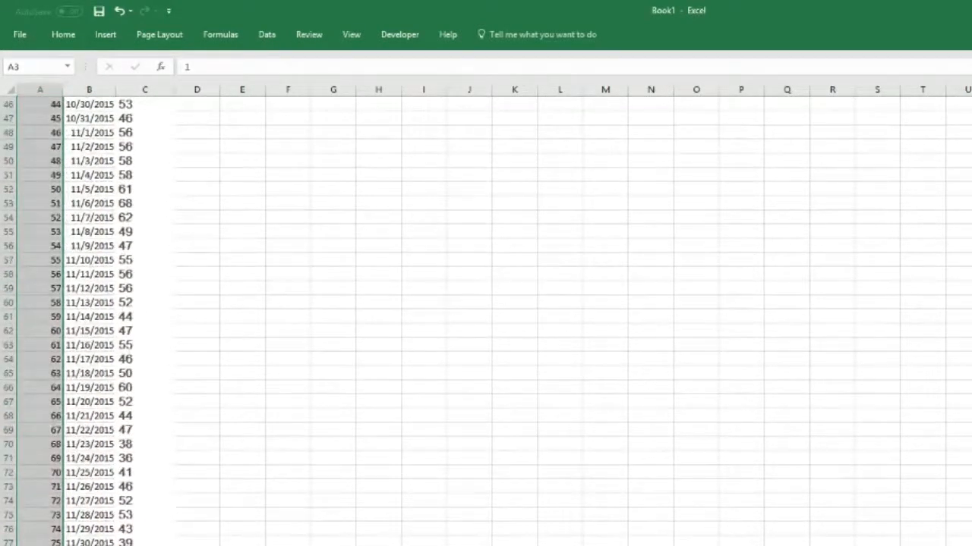
{"action": "scroll", "coordinate": [65, 447], "scroll_direction": "down", "scroll_amount": 20}
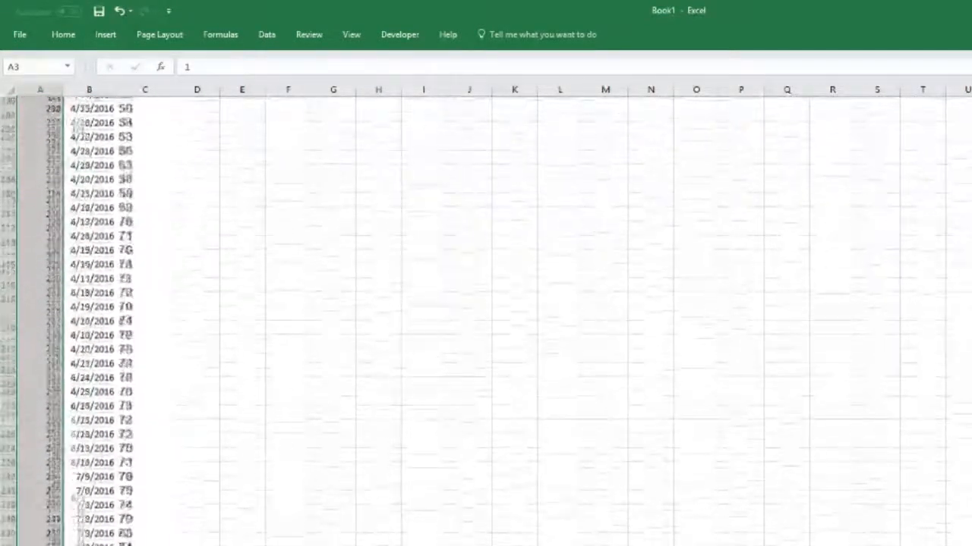
{"action": "scroll", "coordinate": [66, 446], "scroll_direction": "down", "scroll_amount": 15}
{"action": "scroll", "coordinate": [66, 446], "scroll_direction": "up", "scroll_amount": 20}
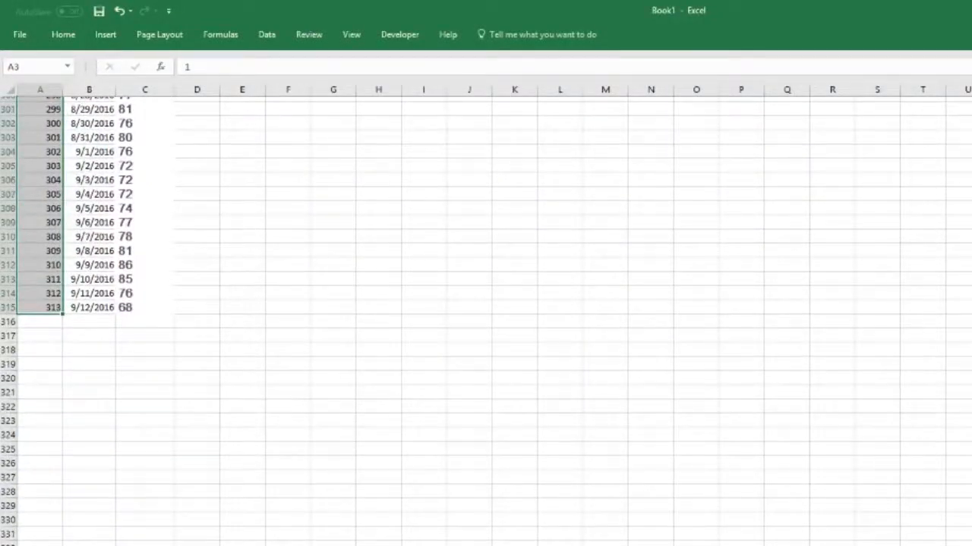
{"action": "scroll", "coordinate": [65, 446], "scroll_direction": "up", "scroll_amount": 20}
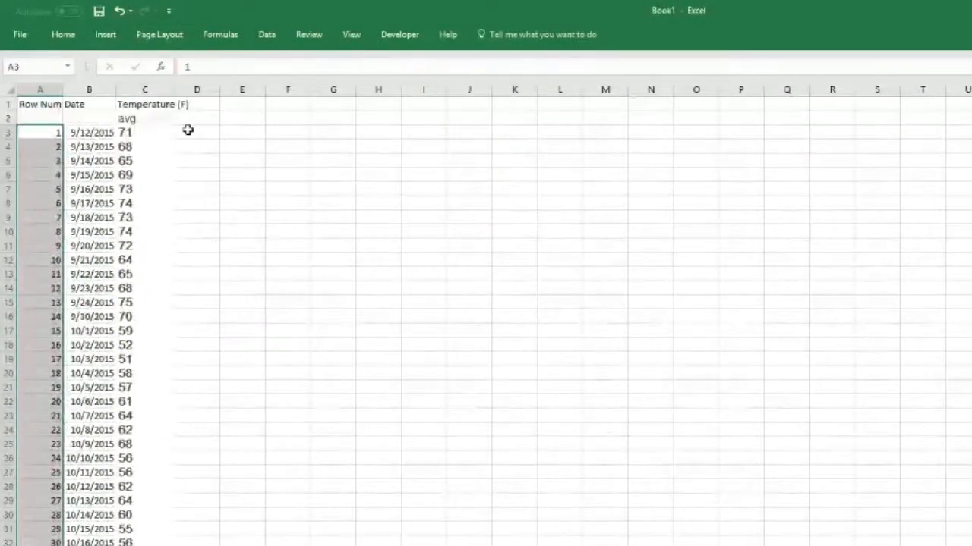
- Calculate the maximum average temperature in E3 with a MAX formula over C3:C315
{"action": "left_click", "coordinate": [143, 133]}
{"action": "left_click", "coordinate": [188, 133]}
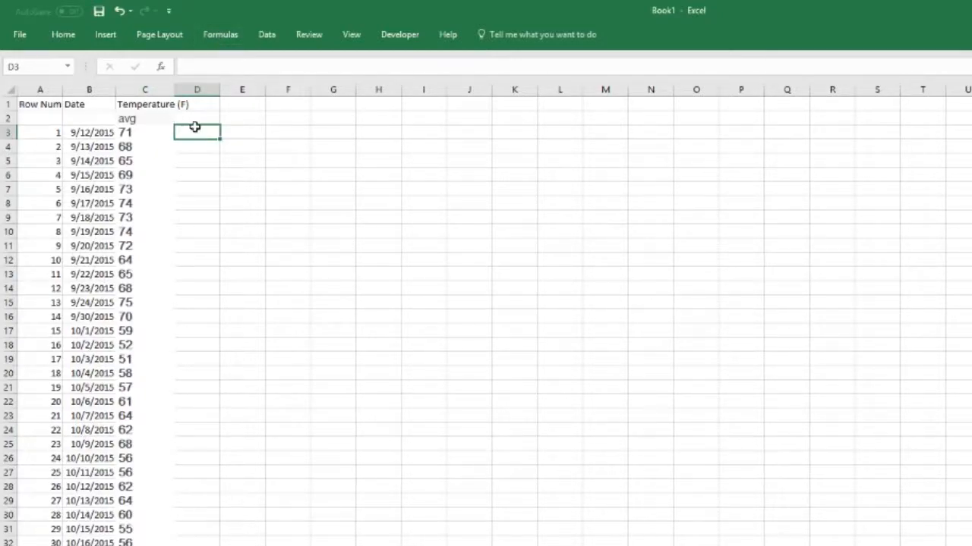
{"action": "left_click", "coordinate": [244, 134]}
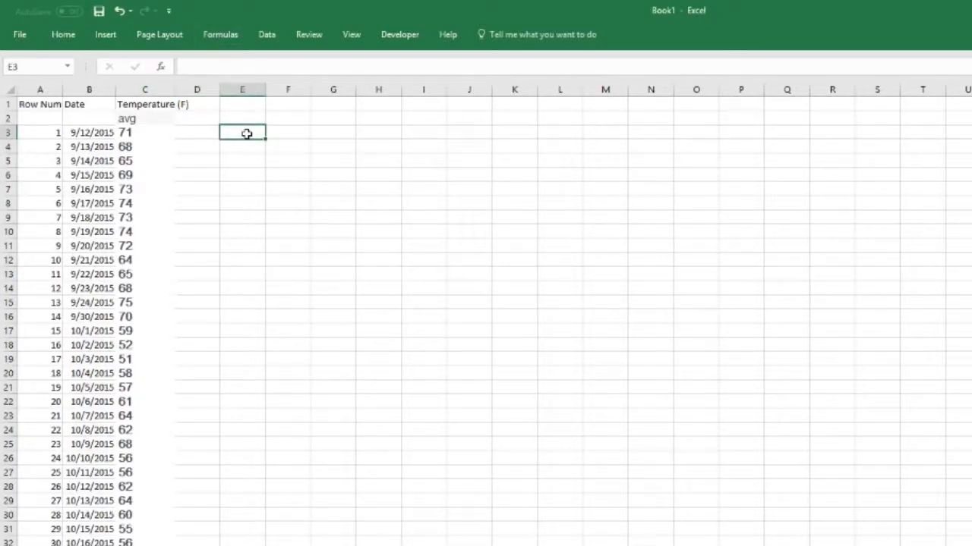
{"action": "type", "text": "=MAX("}
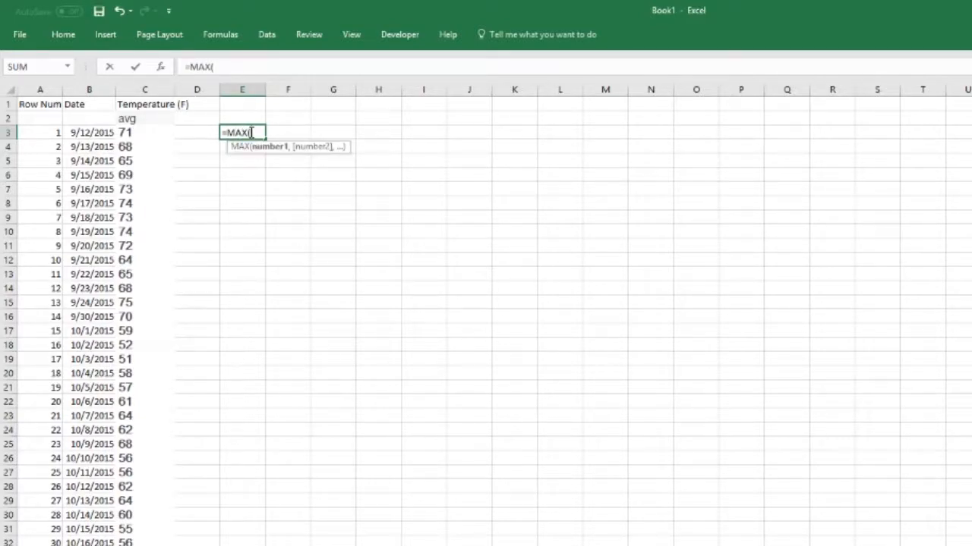
{"action": "left_click_drag", "start_coordinate": [149, 131], "coordinate": [144, 545]}
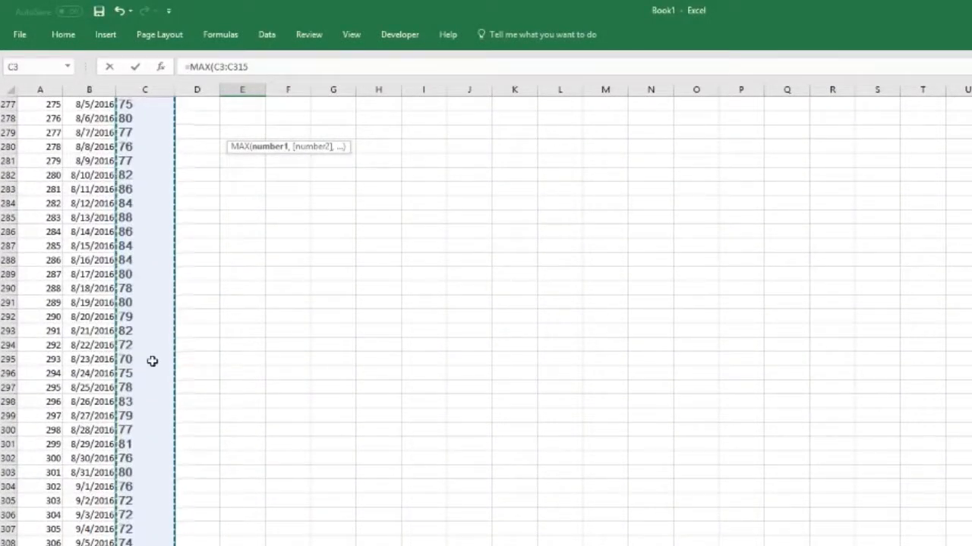
{"action": "key", "text": "Return"}
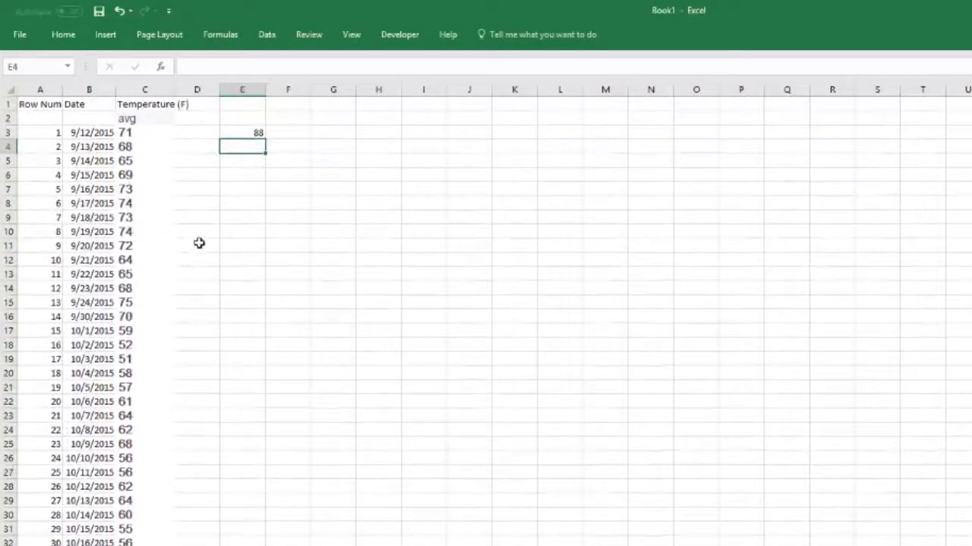
- Look through the rows of temperature data and review the maximum formula in E3
{"action": "scroll", "coordinate": [198, 243], "scroll_direction": "down", "scroll_amount": 16}
{"action": "scroll", "coordinate": [184, 278], "scroll_direction": "down", "scroll_amount": 13}
{"action": "scroll", "coordinate": [192, 236], "scroll_direction": "down", "scroll_amount": 5}
{"action": "scroll", "coordinate": [350, 338], "scroll_direction": "up", "scroll_amount": 5}
{"action": "scroll", "coordinate": [350, 339], "scroll_direction": "up", "scroll_amount": 20}
{"action": "scroll", "coordinate": [201, 177], "scroll_direction": "up", "scroll_amount": 1}
{"action": "left_click", "coordinate": [239, 132]}
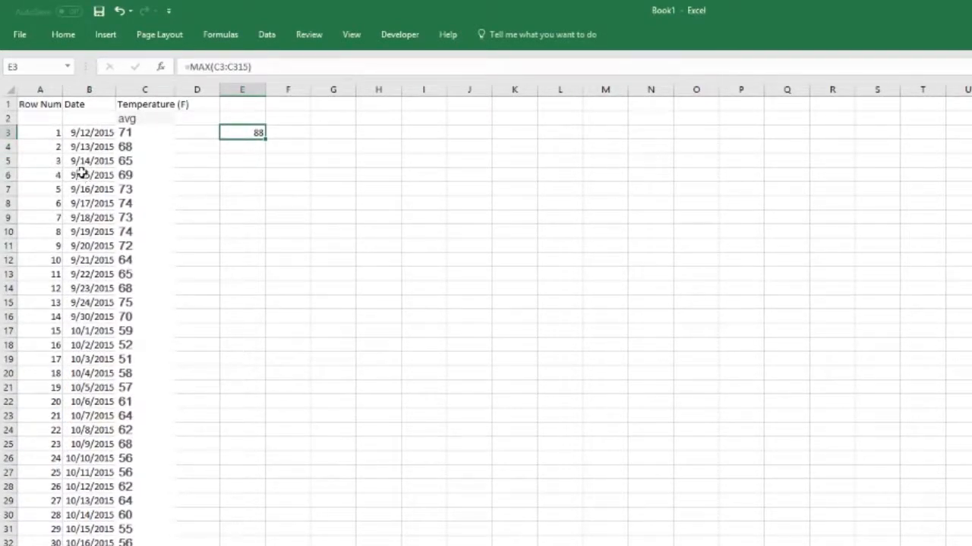
- Calculate the minimum average temperature in E4 with a MIN formula over C3:C315
{"action": "left_click", "coordinate": [239, 149]}
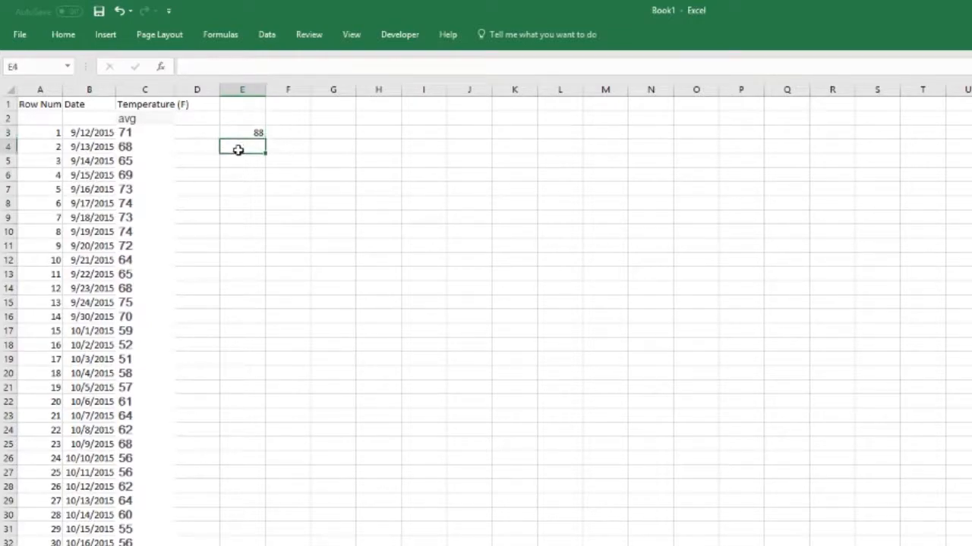
{"action": "type", "text": "="}
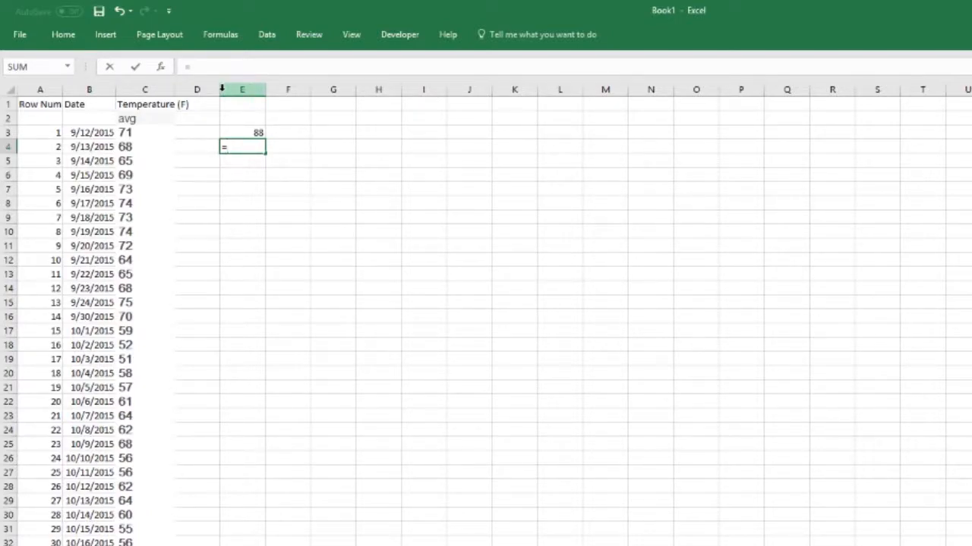
{"action": "key", "text": "Escape"}
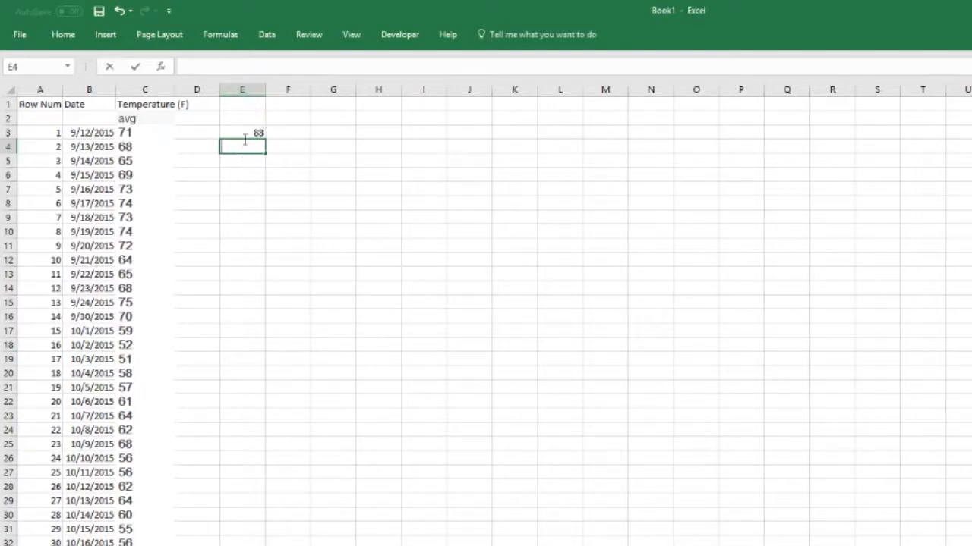
{"action": "type", "text": "=MIN("}
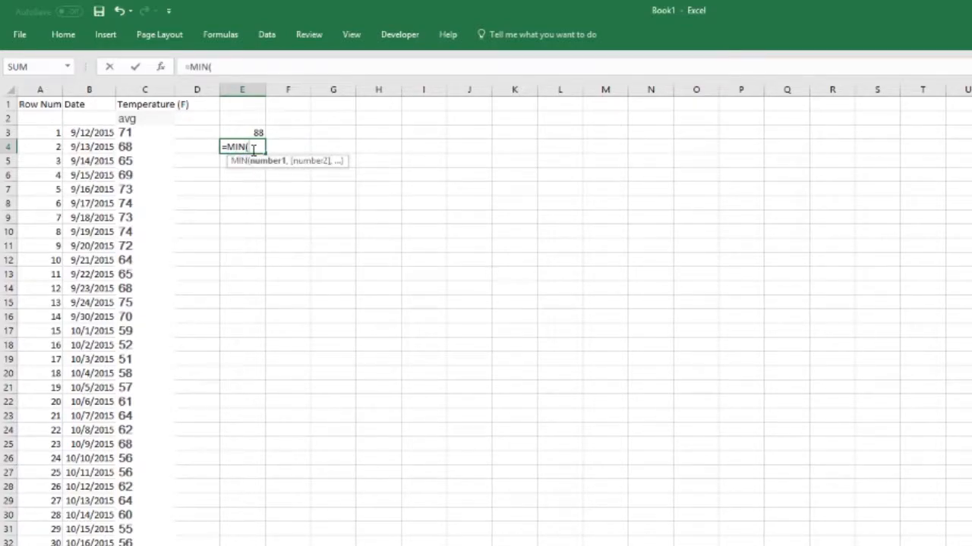
{"action": "left_click_drag", "start_coordinate": [130, 134], "coordinate": [134, 545]}
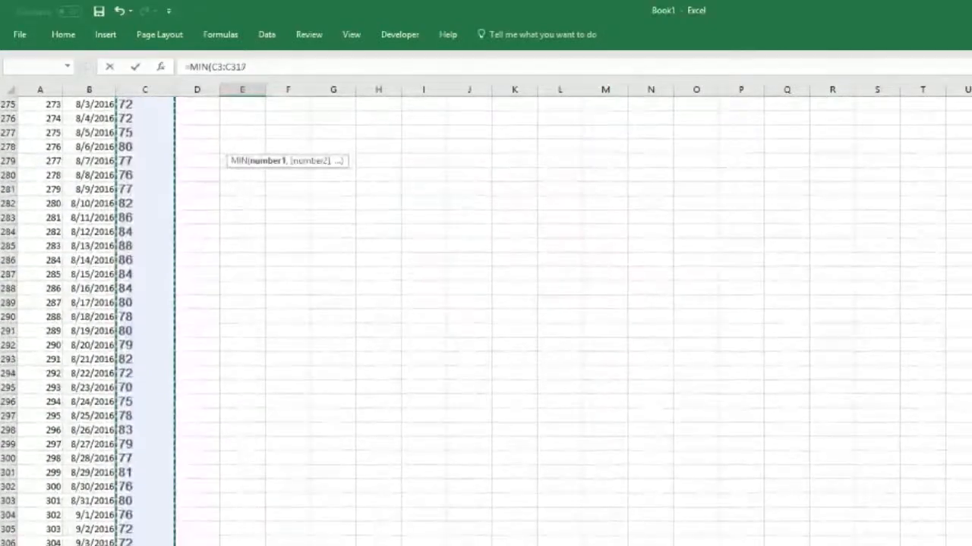
{"action": "key", "text": "Return"}
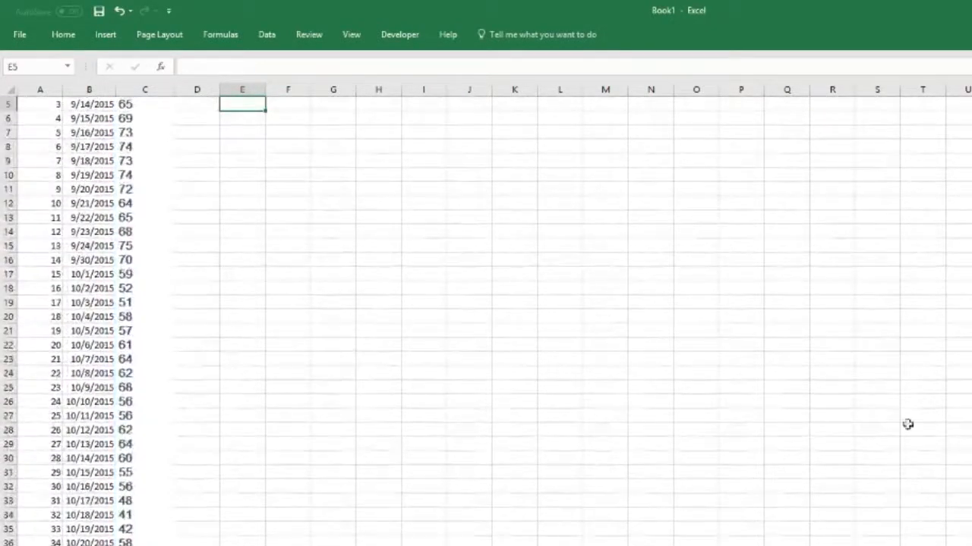
{"action": "left_click", "coordinate": [243, 146]}
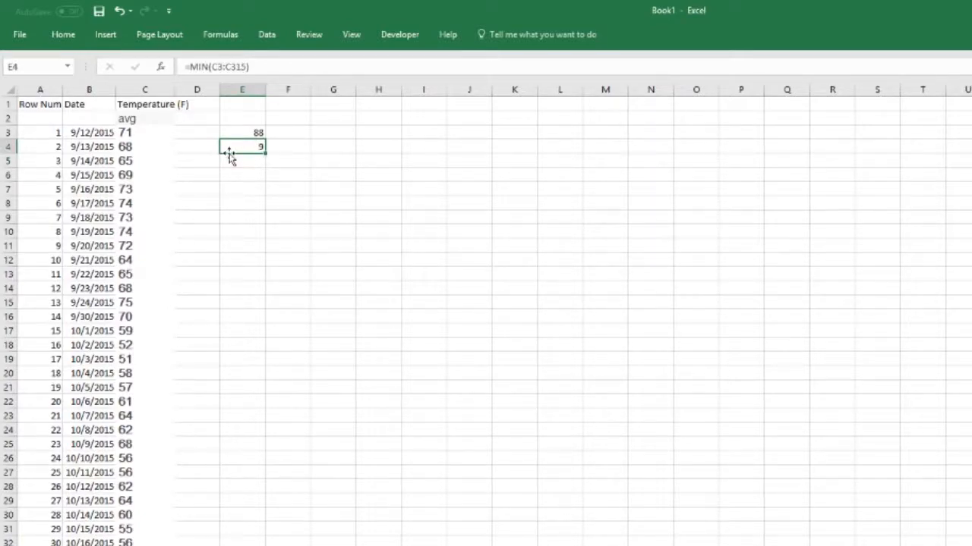
{"action": "left_click", "coordinate": [265, 134]}
{"action": "left_click", "coordinate": [252, 143]}
{"action": "left_click", "coordinate": [278, 135]}
{"action": "type", "text": "="}
{"action": "left_click", "coordinate": [262, 135]}
{"action": "type", "text": "-"}
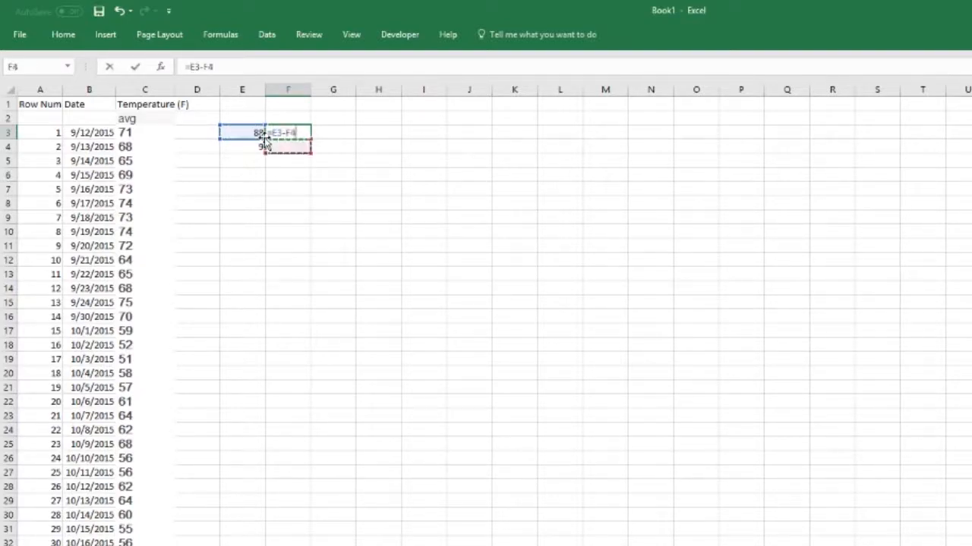
{"action": "left_click", "coordinate": [263, 146]}
{"action": "key", "text": "BackSpace"}
{"action": "key", "text": "BackSpace"}
{"action": "key", "text": "BackSpace"}
{"action": "key", "text": "BackSpace"}
{"action": "key", "text": "BackSpace"}
{"action": "key", "text": "BackSpace"}
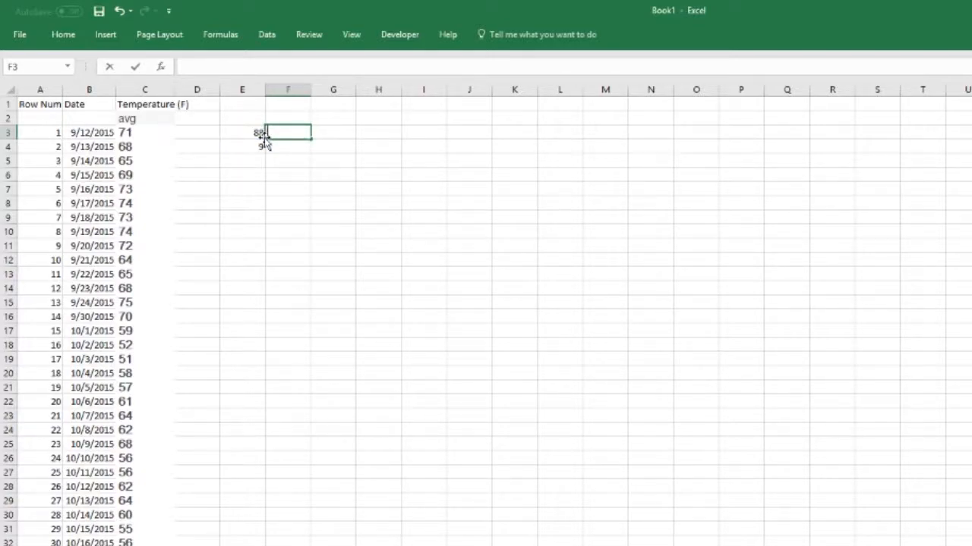
- Calculate the temperature range in F3 by subtracting the minimum from the maximum with =E3-E4
{"action": "type", "text": "="}
{"action": "left_click", "coordinate": [250, 133]}
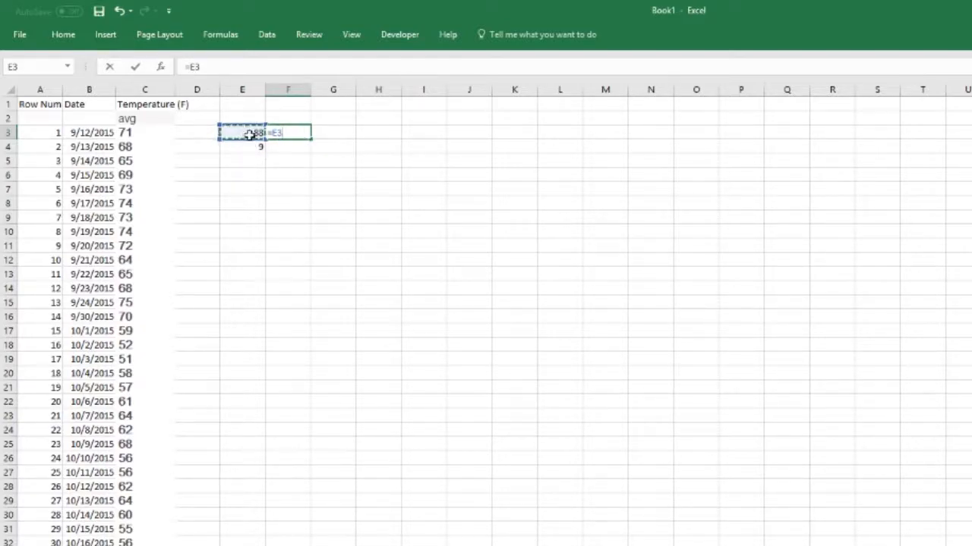
{"action": "type", "text": "-"}
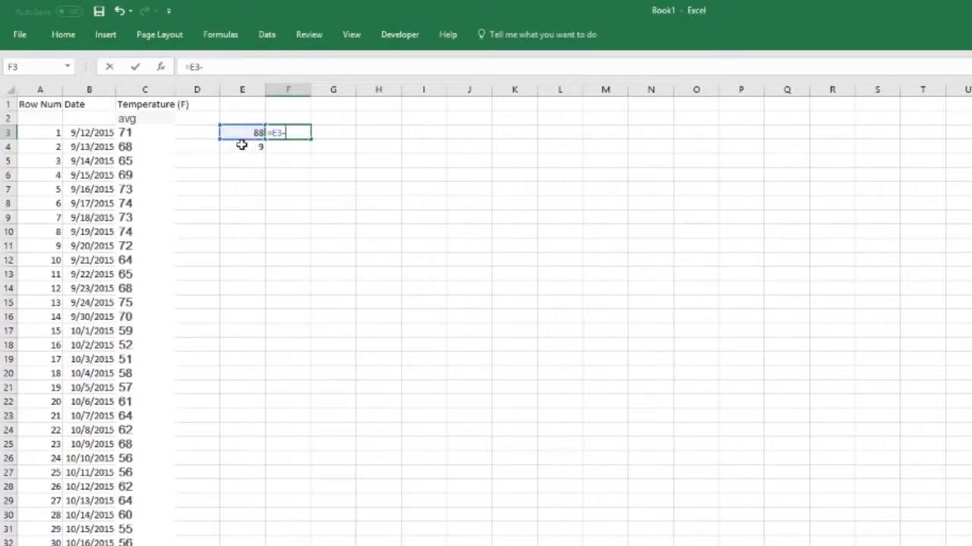
{"action": "left_click", "coordinate": [241, 147]}
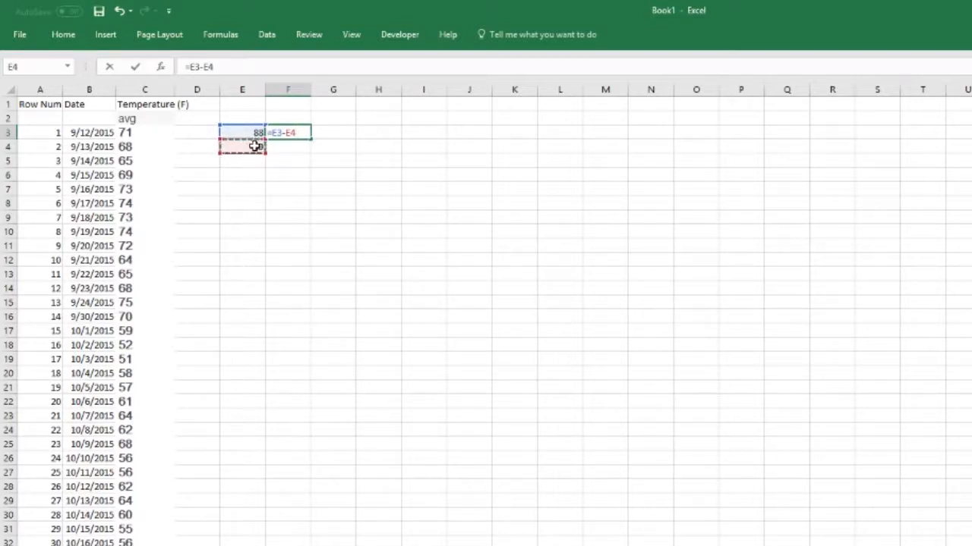
{"action": "key", "text": "Return"}
{"action": "left_click", "coordinate": [284, 132]}
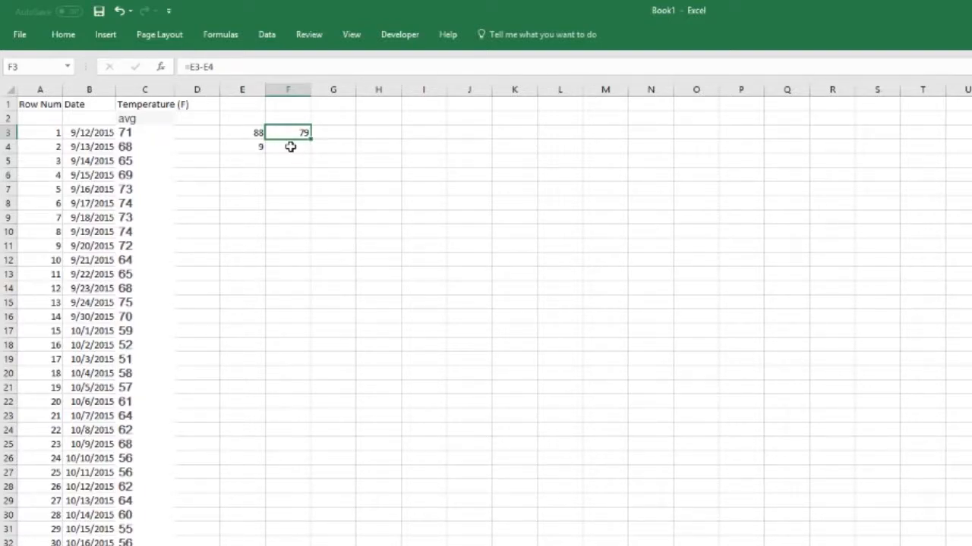
- Enter the consecutive numbers 1 to 10 down column H in cells H3 to H12
{"action": "left_click", "coordinate": [331, 133]}
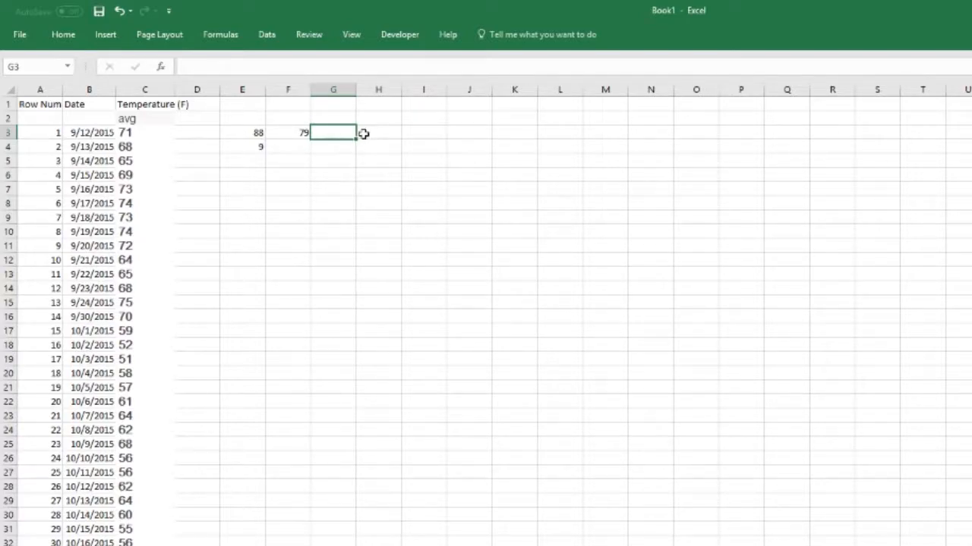
{"action": "left_click", "coordinate": [395, 137]}
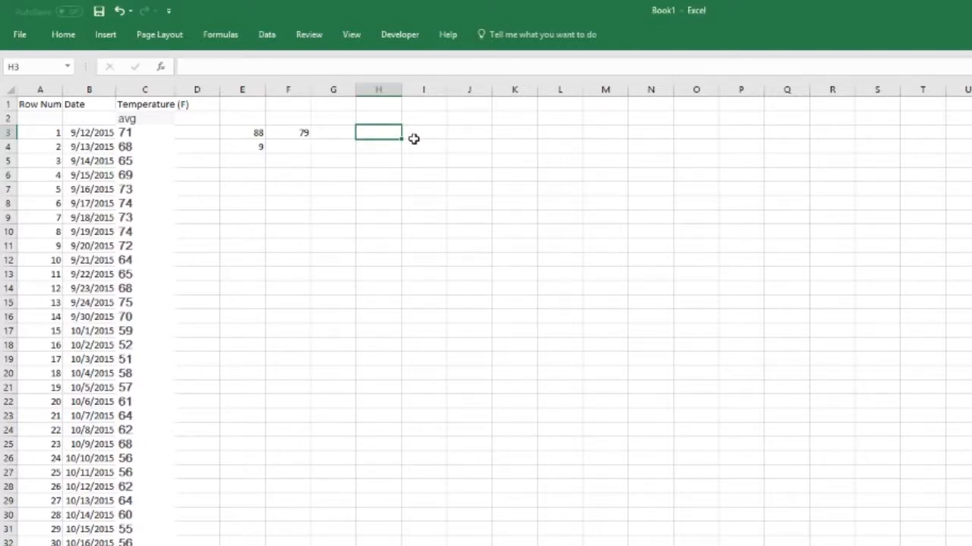
{"action": "type", "text": "1"}
{"action": "key", "text": "Return"}
{"action": "type", "text": "2"}
{"action": "key", "text": "Return"}
{"action": "type", "text": "3"}
{"action": "key", "text": "Return"}
{"action": "type", "text": "4"}
{"action": "key", "text": "Return"}
{"action": "type", "text": "2"}
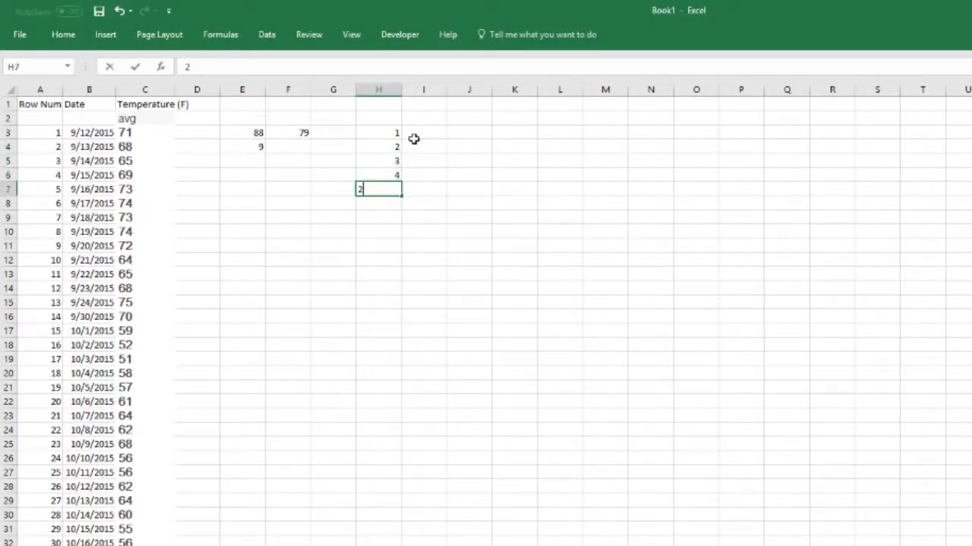
{"action": "key", "text": "BackSpace"}
{"action": "type", "text": "5"}
{"action": "key", "text": "Return"}
{"action": "type", "text": "6"}
{"action": "key", "text": "Return"}
{"action": "type", "text": "7"}
{"action": "key", "text": "Return"}
{"action": "type", "text": "8"}
{"action": "key", "text": "Return"}
{"action": "type", "text": "9"}
{"action": "key", "text": "BackSpace"}
{"action": "type", "text": "9"}
{"action": "key", "text": "Return"}
{"action": "type", "text": "10"}
{"action": "key", "text": "Return"}
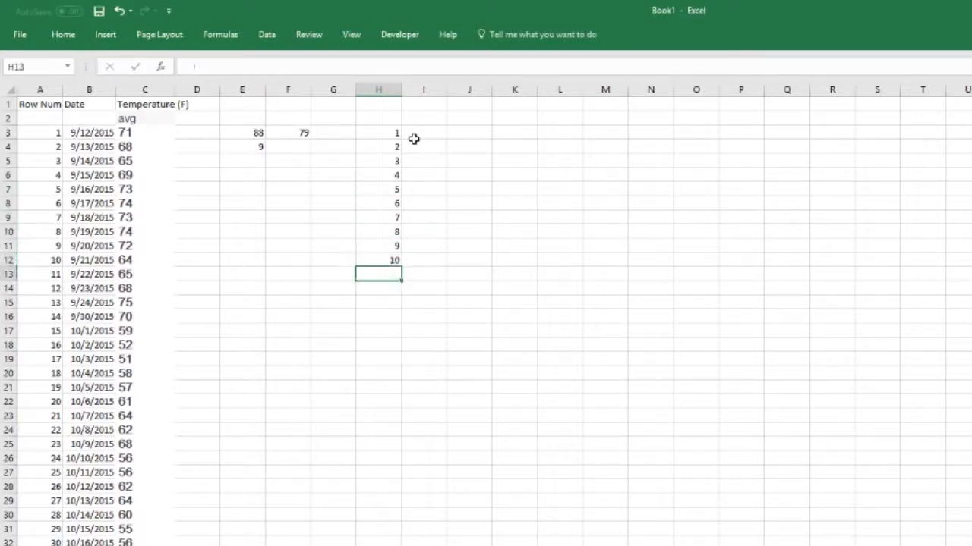
- Enter 9 in cell I3 beside the number 1 as the first temperature threshold
{"action": "left_click", "coordinate": [415, 135]}
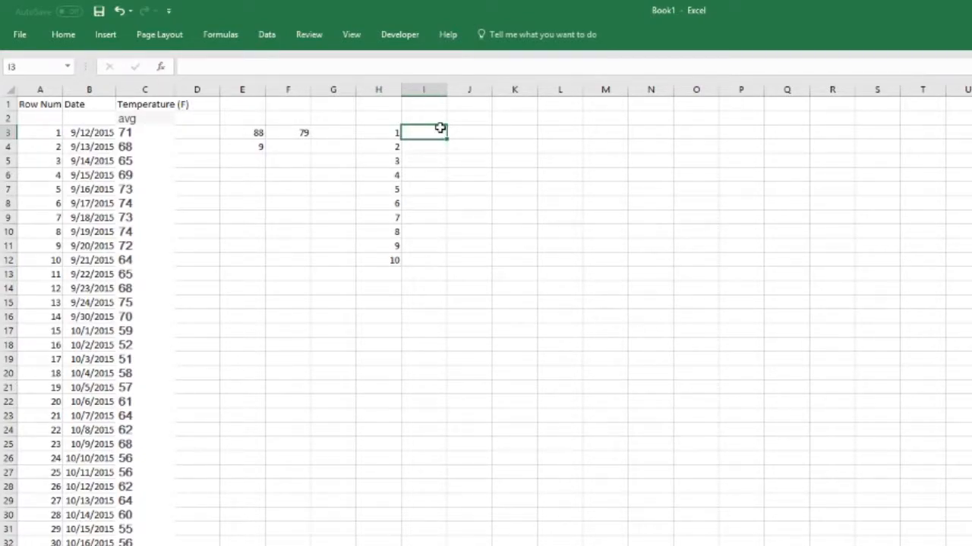
{"action": "type", "text": "9"}
{"action": "key", "text": "Return"}
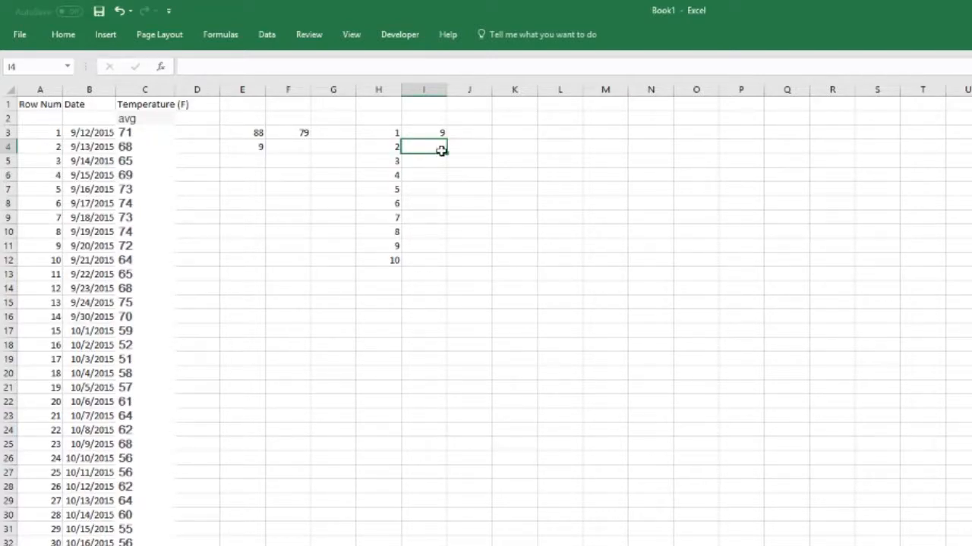
- Calculate the size of each of ten temperature intervals in F4 with the formula =F3/H12
{"action": "left_click", "coordinate": [299, 158]}
{"action": "left_click", "coordinate": [297, 143]}
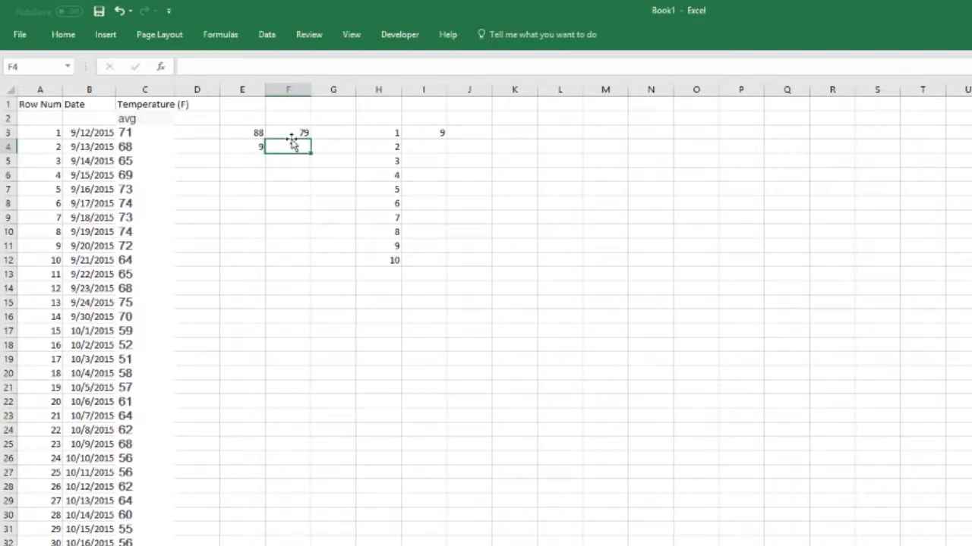
{"action": "type", "text": "="}
{"action": "left_click", "coordinate": [284, 134]}
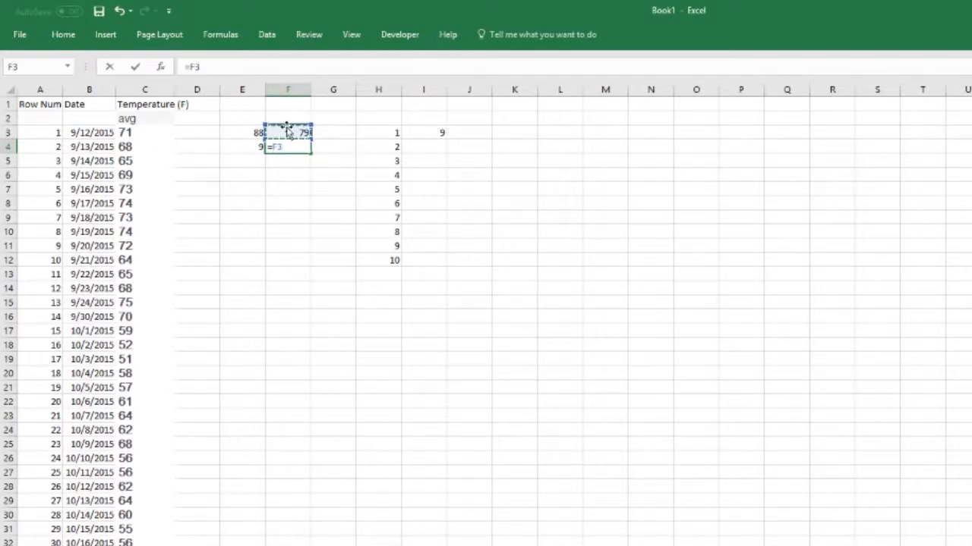
{"action": "type", "text": "/"}
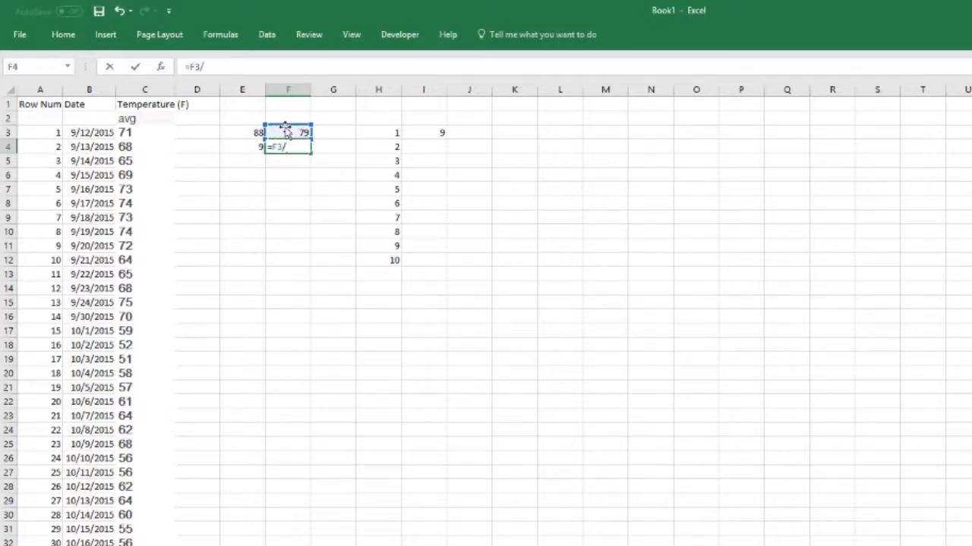
{"action": "left_click", "coordinate": [383, 260]}
{"action": "key", "text": "Return"}
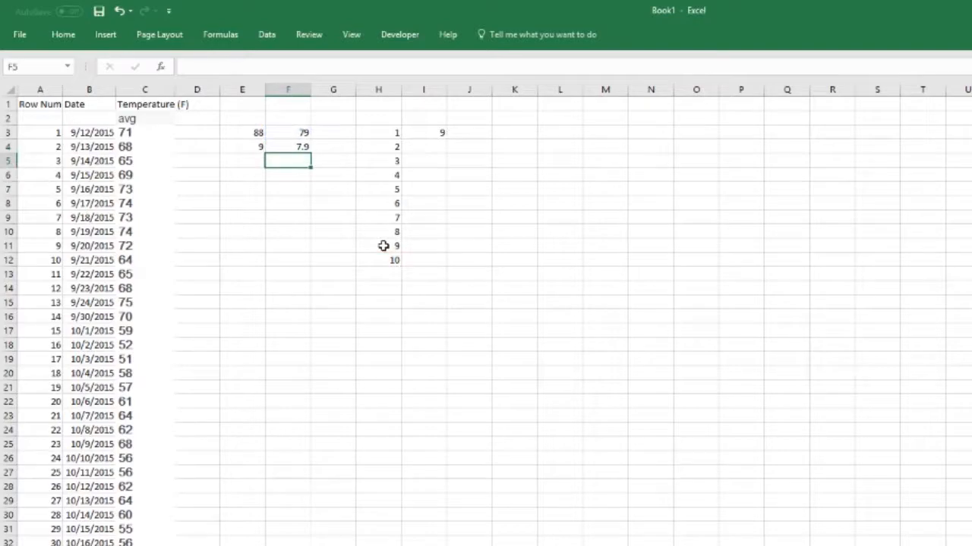
{"action": "left_click", "coordinate": [295, 147]}
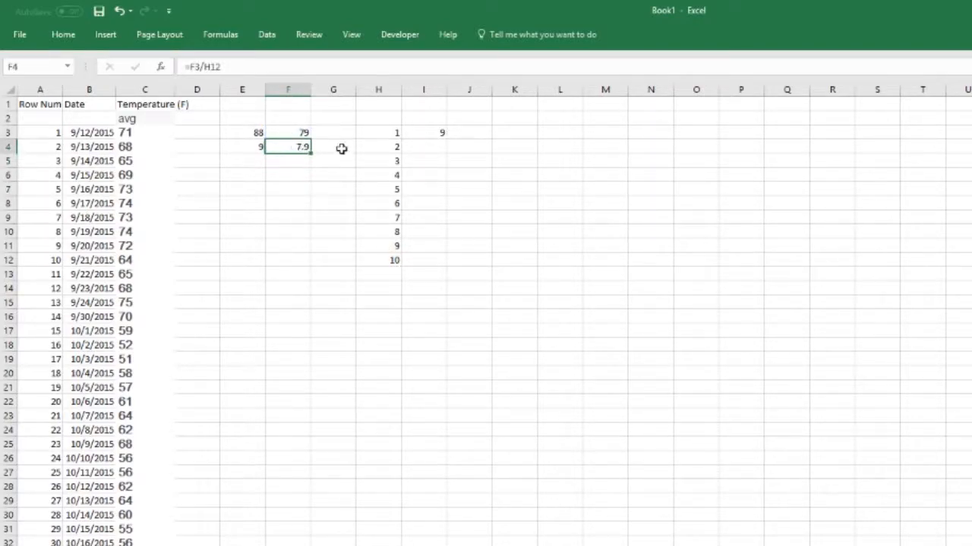
- Enter the formula =I3+8 in cell I4 to get the second temperature threshold
{"action": "left_click", "coordinate": [430, 146]}
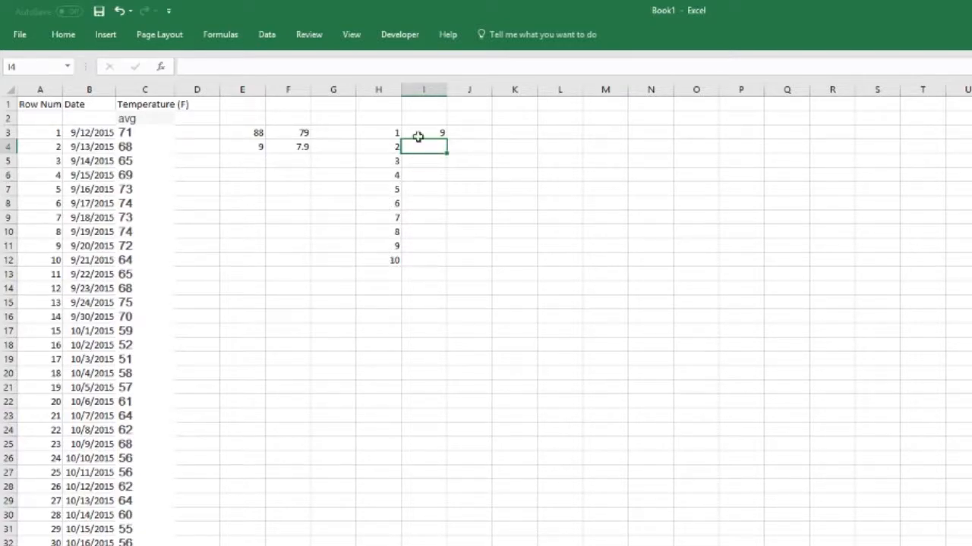
{"action": "type", "text": "="}
{"action": "key", "text": "BackSpace"}
{"action": "type", "text": "="}
{"action": "left_click", "coordinate": [434, 133]}
{"action": "type", "text": "+8"}
{"action": "key", "text": "Return"}
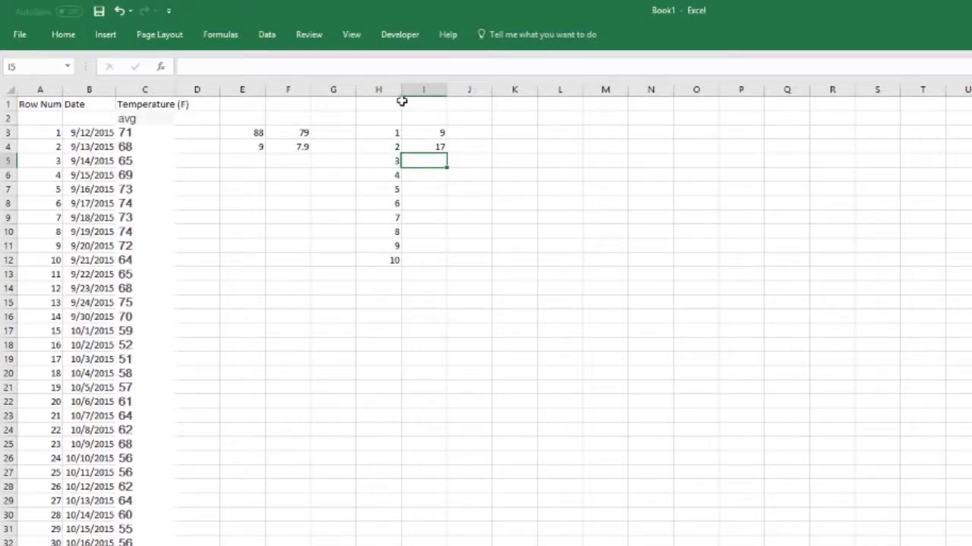
- Fill the I4 formula down through I12 to complete the ten temperature thresholds
{"action": "left_click", "coordinate": [420, 148]}
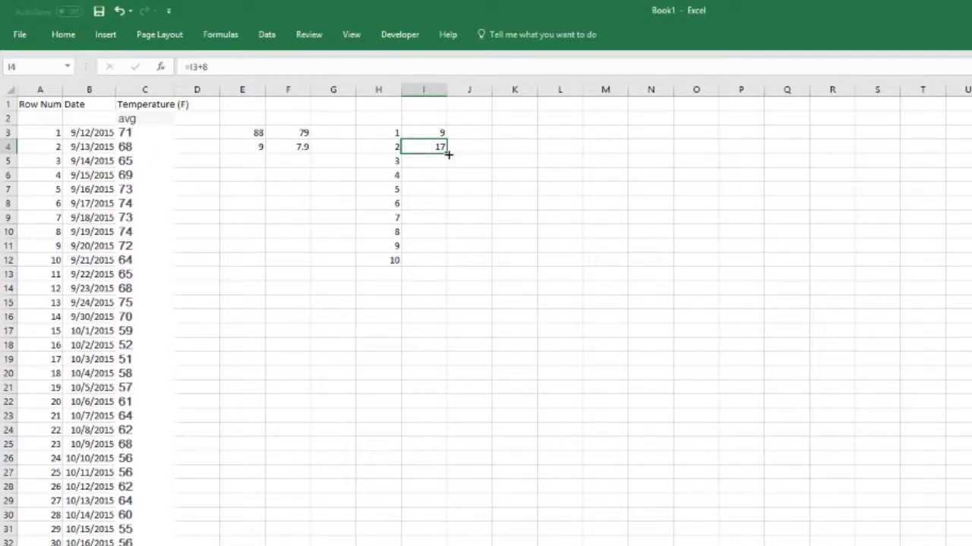
{"action": "left_click_drag", "start_coordinate": [449, 154], "coordinate": [448, 267]}
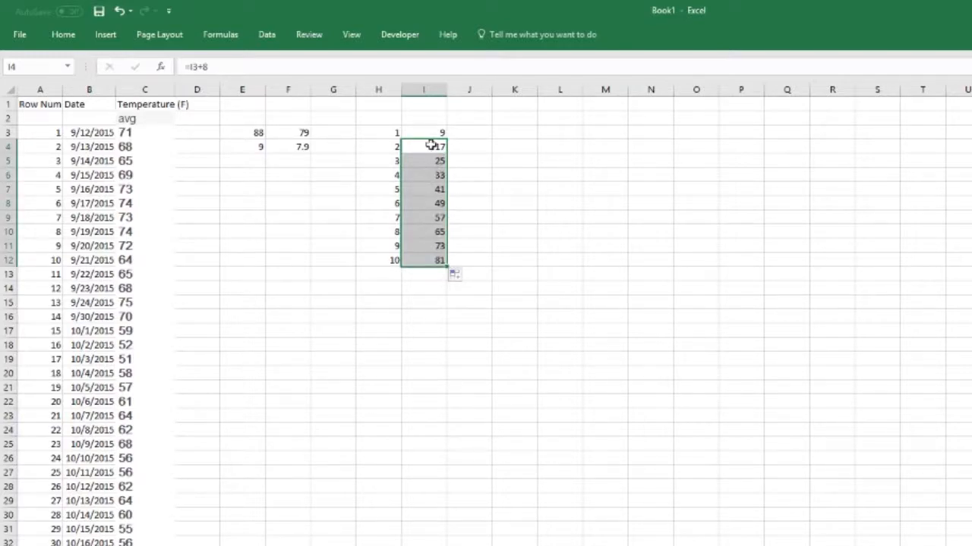
{"action": "left_click", "coordinate": [427, 255]}
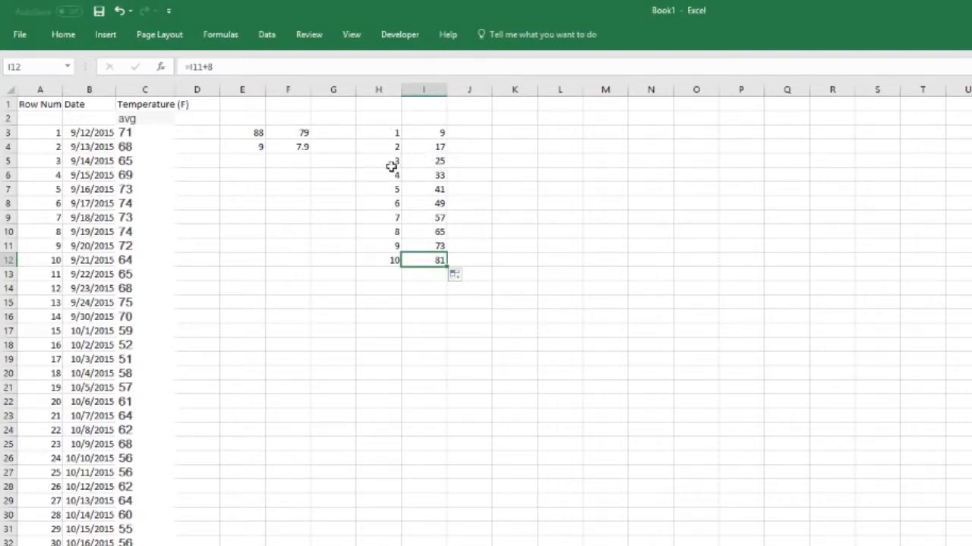
- Label the three highest thresholds in column J: red in J12, orange in J11 and yellow in J10
{"action": "left_click", "coordinate": [458, 129]}
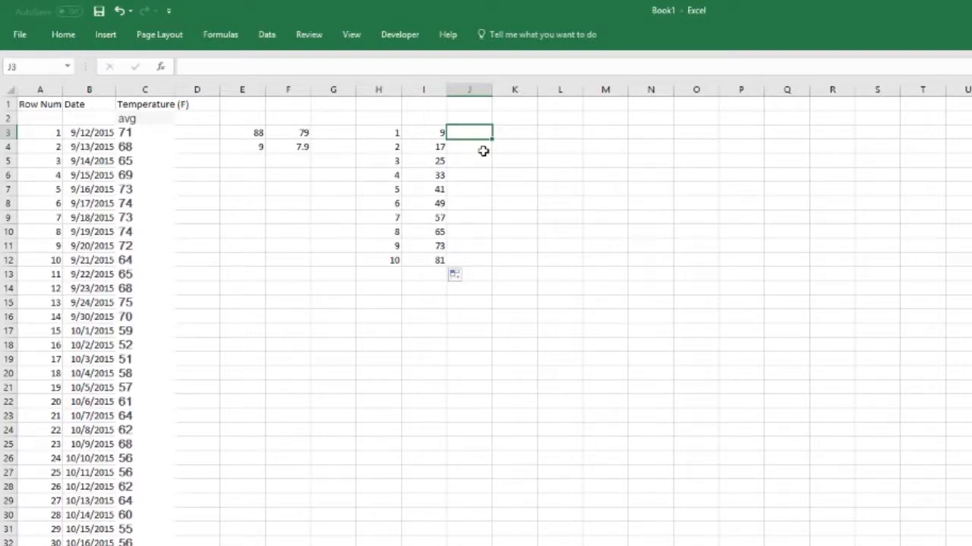
{"action": "left_click", "coordinate": [472, 263]}
{"action": "type", "text": "red"}
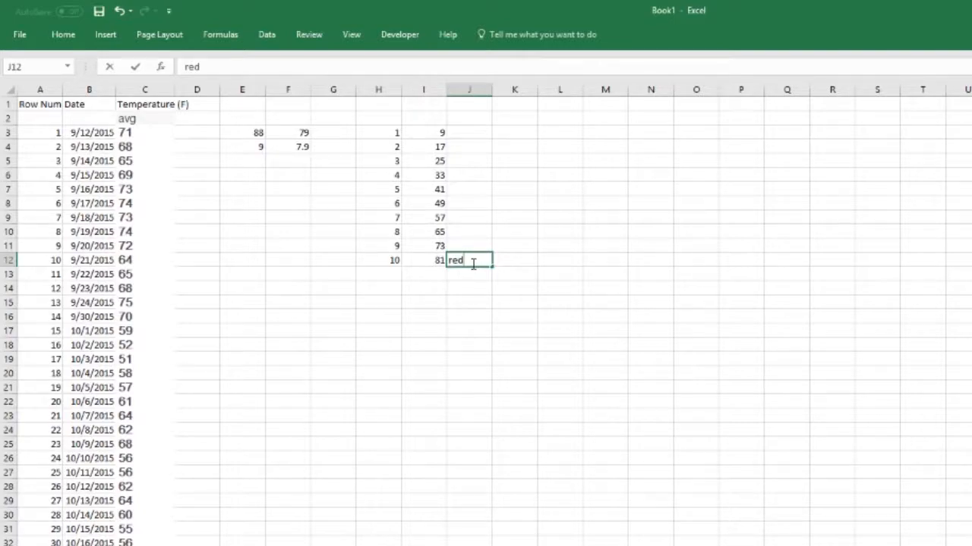
{"action": "key", "text": "Up"}
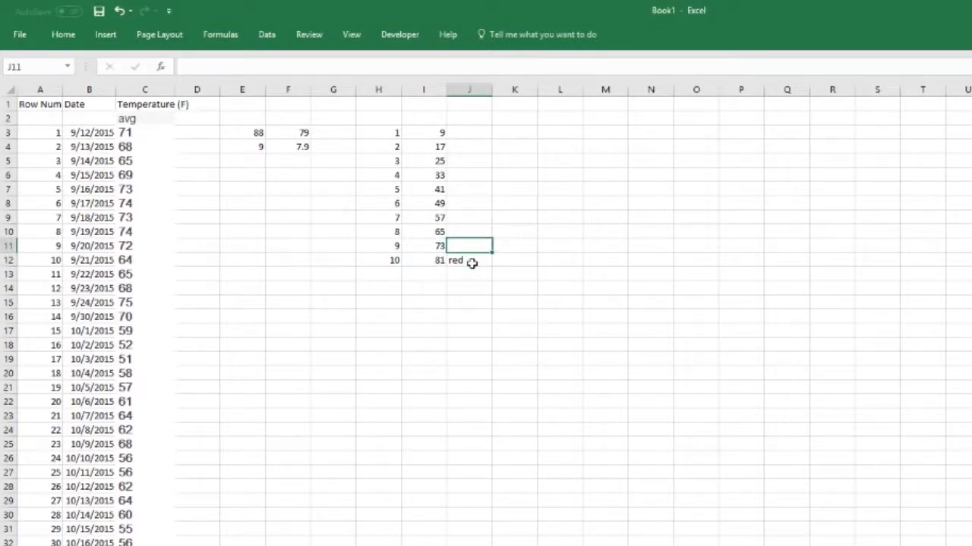
{"action": "type", "text": "orange"}
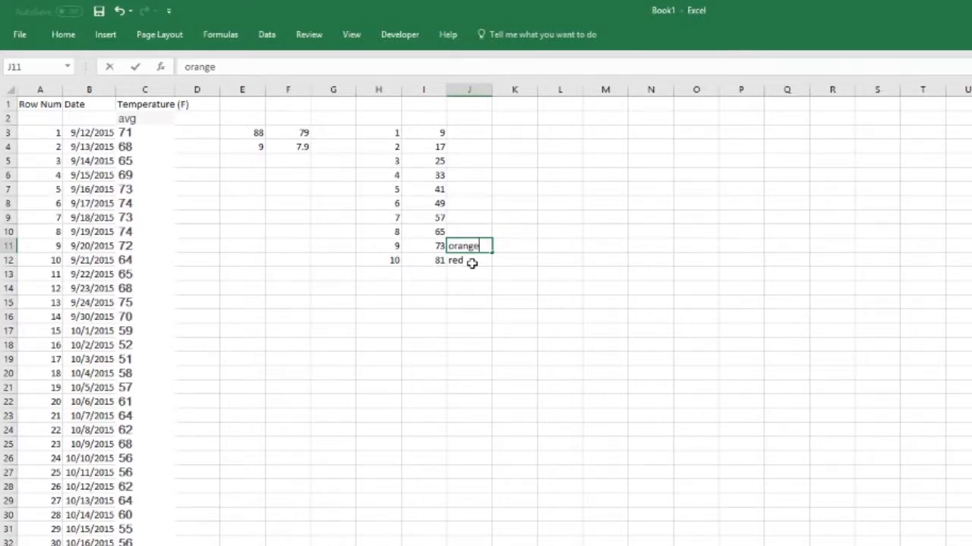
{"action": "key", "text": "Up"}
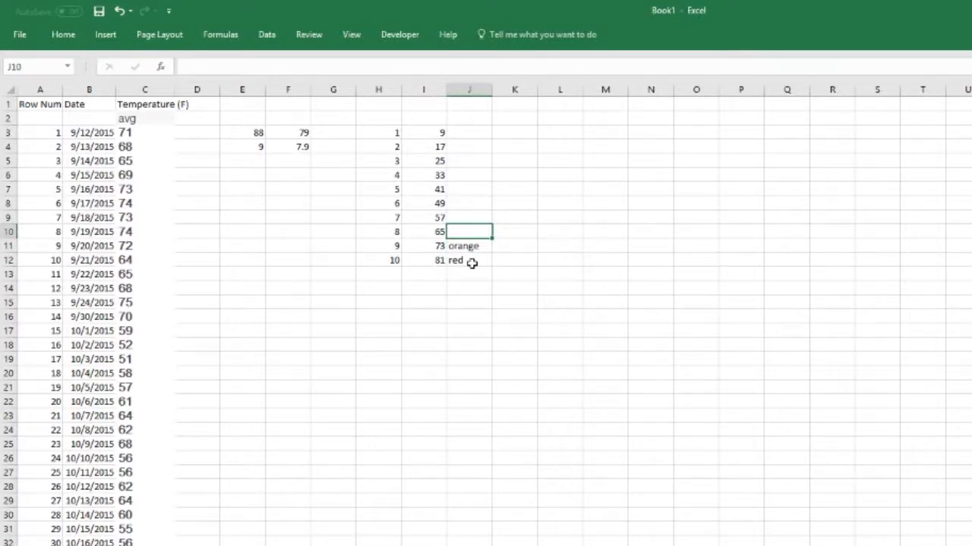
{"action": "type", "text": "yellow"}
{"action": "key", "text": "Return"}
- Continue the colour labels upward in column J with green in J9 and blue in J8
{"action": "key", "text": "Up"}
{"action": "key", "text": "Up"}
{"action": "type", "text": "green"}
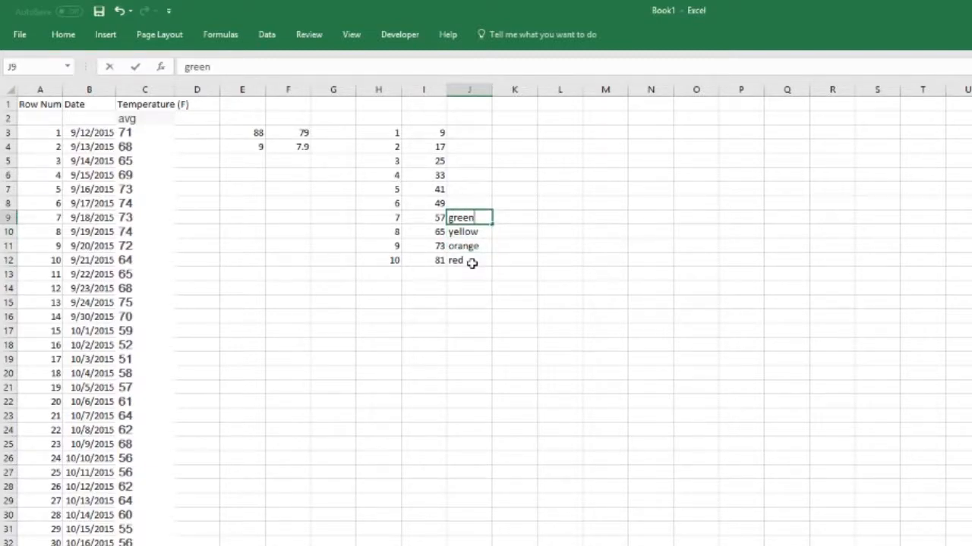
{"action": "key", "text": "Return"}
{"action": "key", "text": "Up"}
{"action": "key", "text": "Up"}
{"action": "type", "text": "blue"}
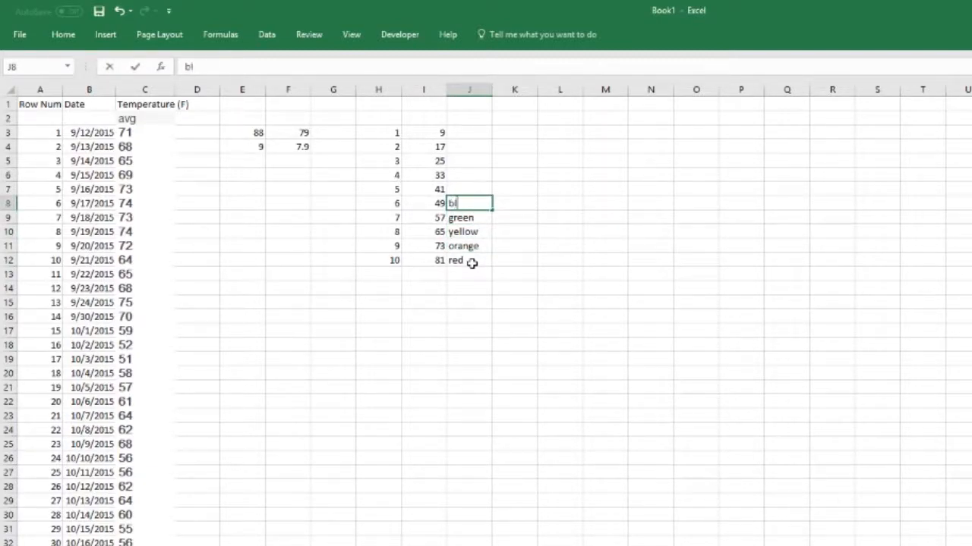
{"action": "key", "text": "Return"}
- Add the colour labels indigo in J7 and violet in J6
{"action": "key", "text": "Up"}
{"action": "key", "text": "Up"}
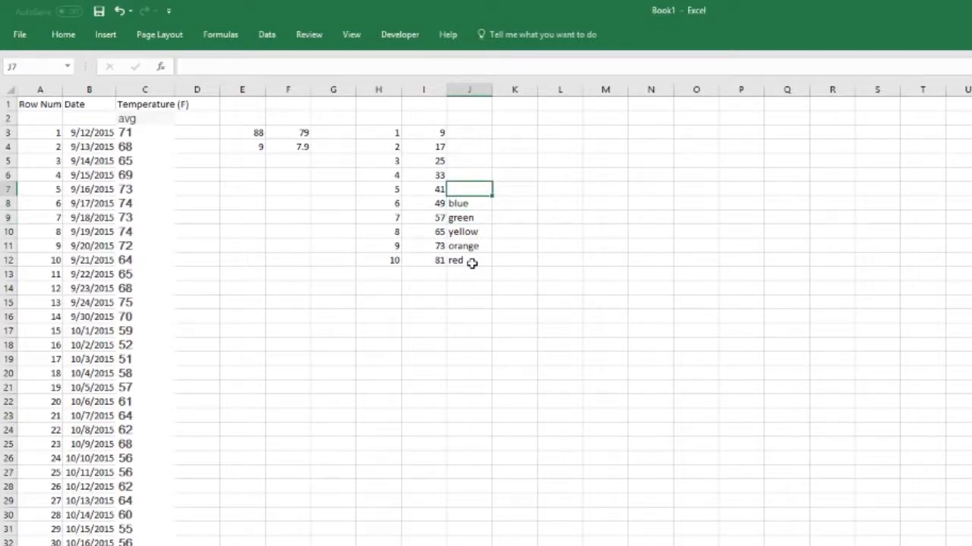
{"action": "type", "text": "indigo"}
{"action": "key", "text": "Return"}
{"action": "key", "text": "Up"}
{"action": "key", "text": "Up"}
{"action": "type", "text": "violet"}
{"action": "key", "text": "Return"}
- Label the lowest temperature threshold white in cell J3
{"action": "left_click", "coordinate": [471, 175]}
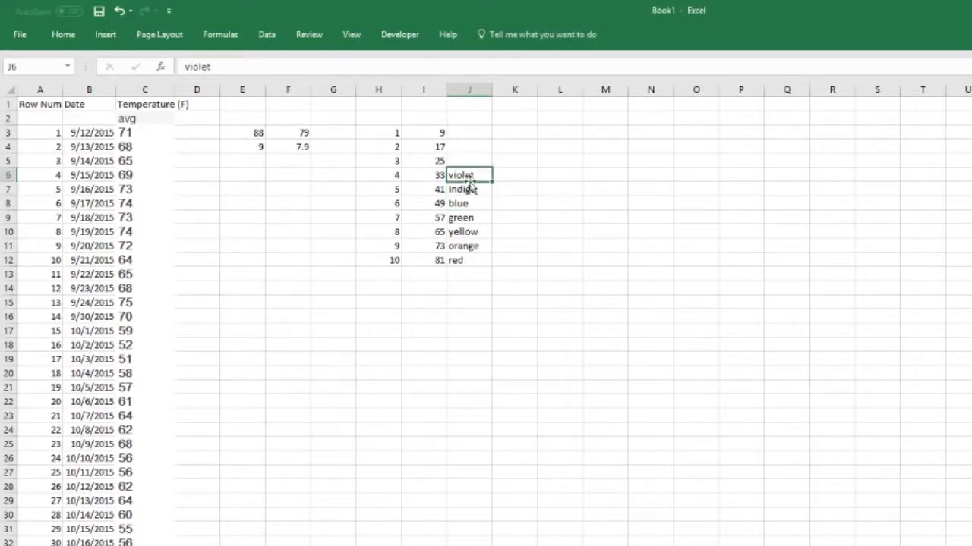
{"action": "key", "text": "Up"}
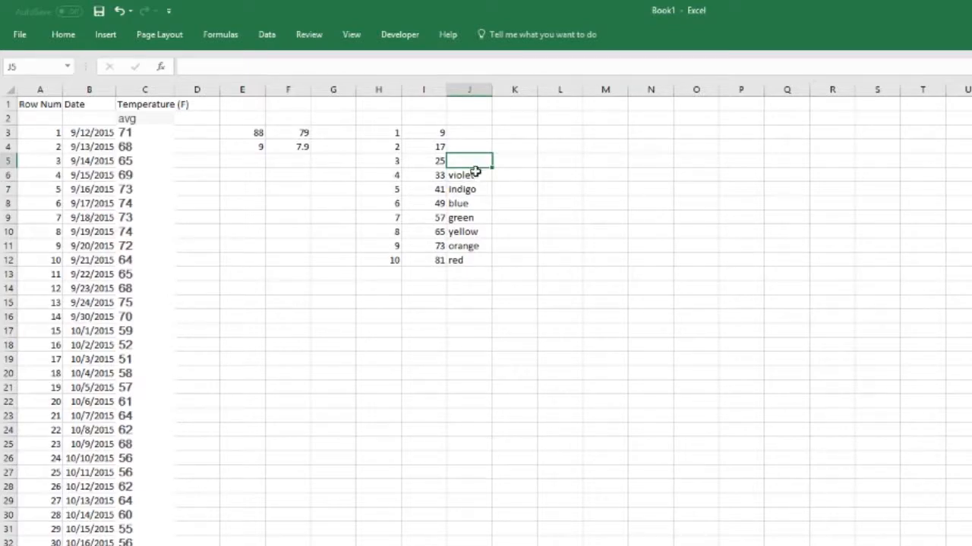
{"action": "left_click", "coordinate": [459, 136]}
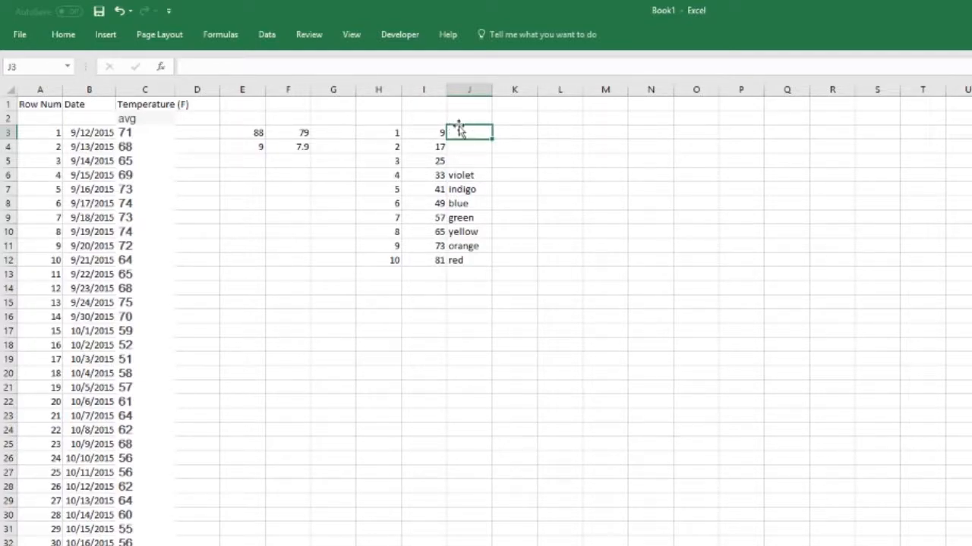
{"action": "type", "text": "white"}
{"action": "key", "text": "Return"}
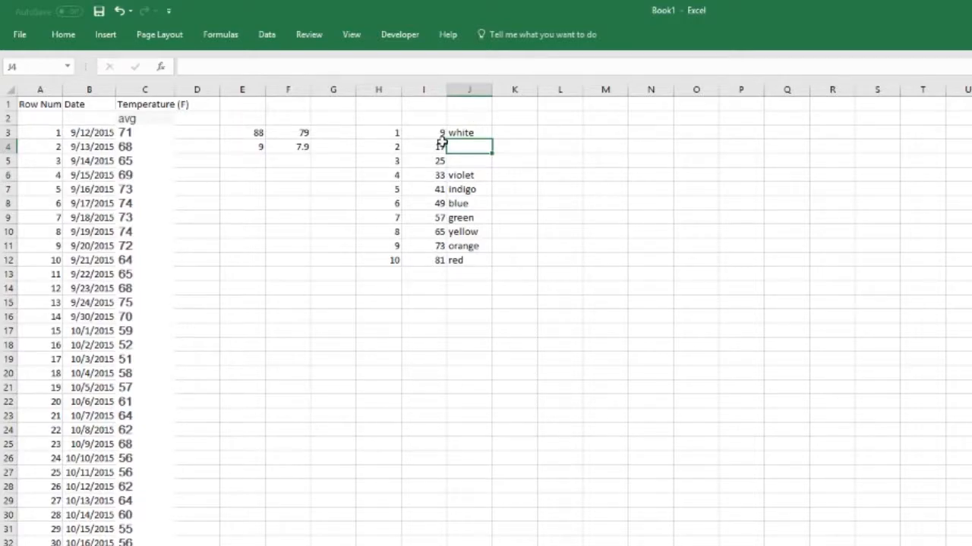
- Label the third temperature threshold light violet in cell J5
{"action": "left_click", "coordinate": [477, 164]}
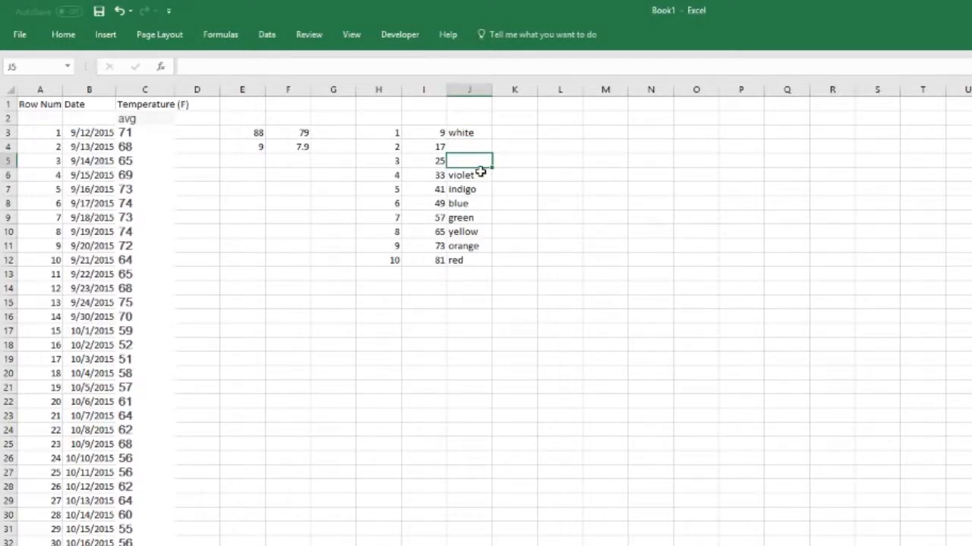
{"action": "type", "text": "violet"}
{"action": "key", "text": "BackSpace"}
{"action": "key", "text": "BackSpace"}
{"action": "key", "text": "BackSpace"}
{"action": "key", "text": "BackSpace"}
{"action": "key", "text": "BackSpace"}
{"action": "key", "text": "BackSpace"}
{"action": "type", "text": "light violet"}
{"action": "key", "text": "Return"}
- Enter greyish in cell J4 and widen column J to fit the colour labels
{"action": "left_click", "coordinate": [456, 146]}
{"action": "type", "text": "greu"}
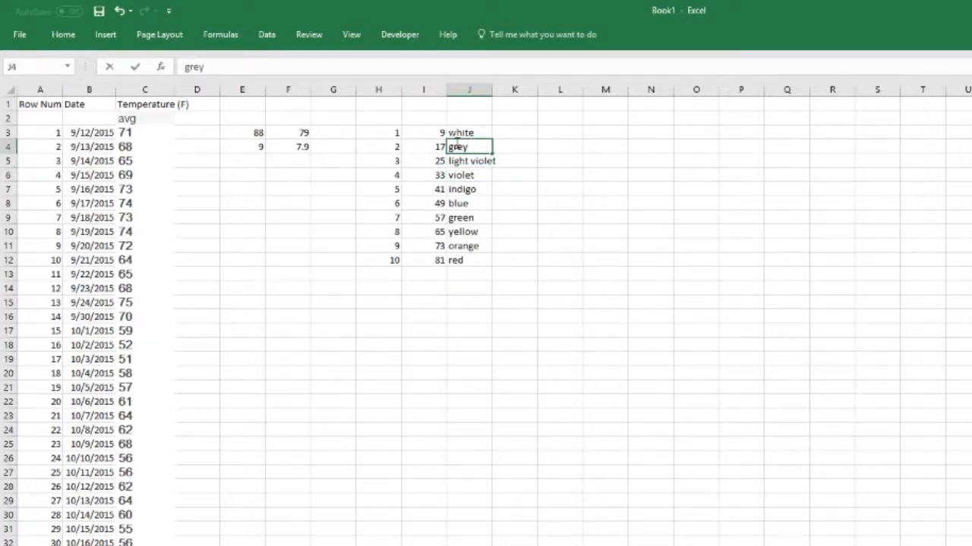
{"action": "type", "text": "ish"}
{"action": "key", "text": "Return"}
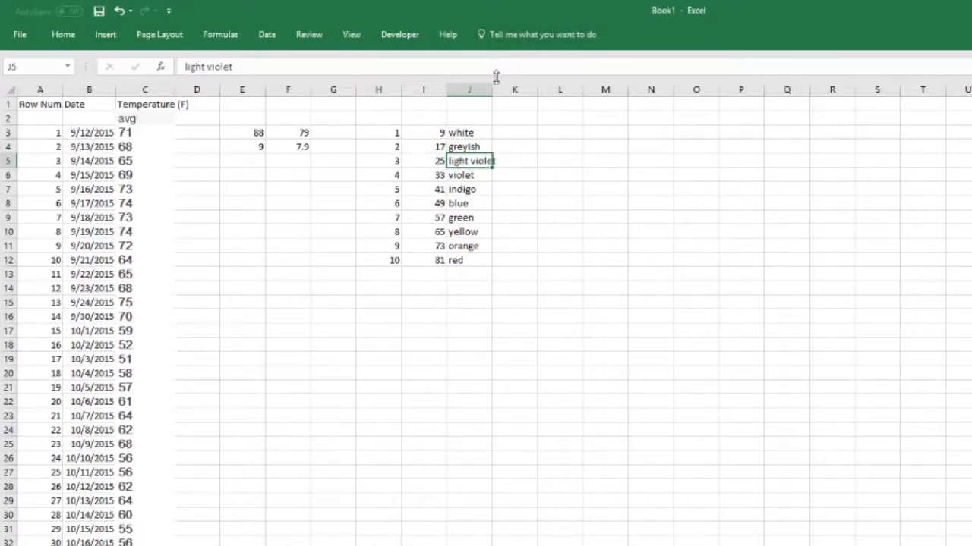
{"action": "left_click_drag", "start_coordinate": [493, 85], "coordinate": [506, 85]}
- Fill the red label cell J12 with the standard red colour
{"action": "left_click", "coordinate": [467, 258]}
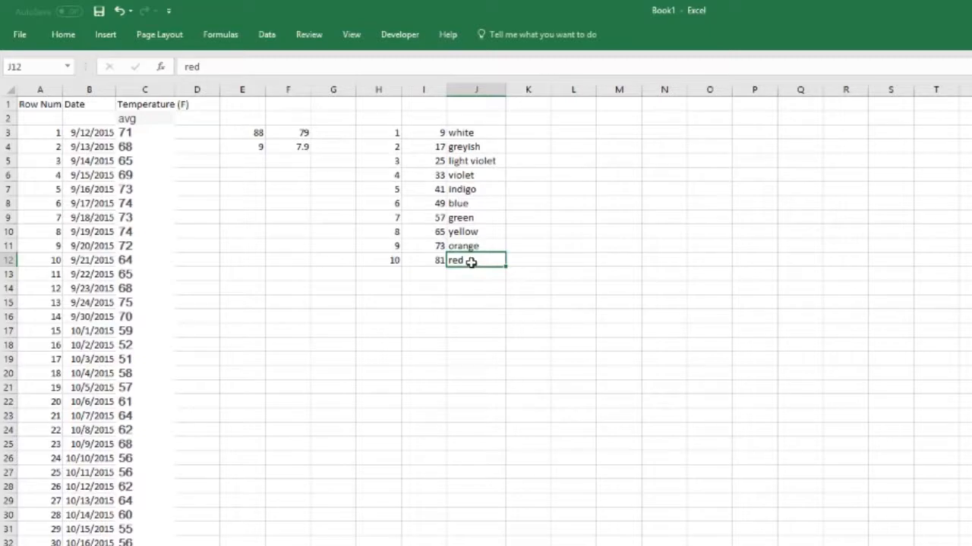
{"action": "left_click", "coordinate": [63, 35]}
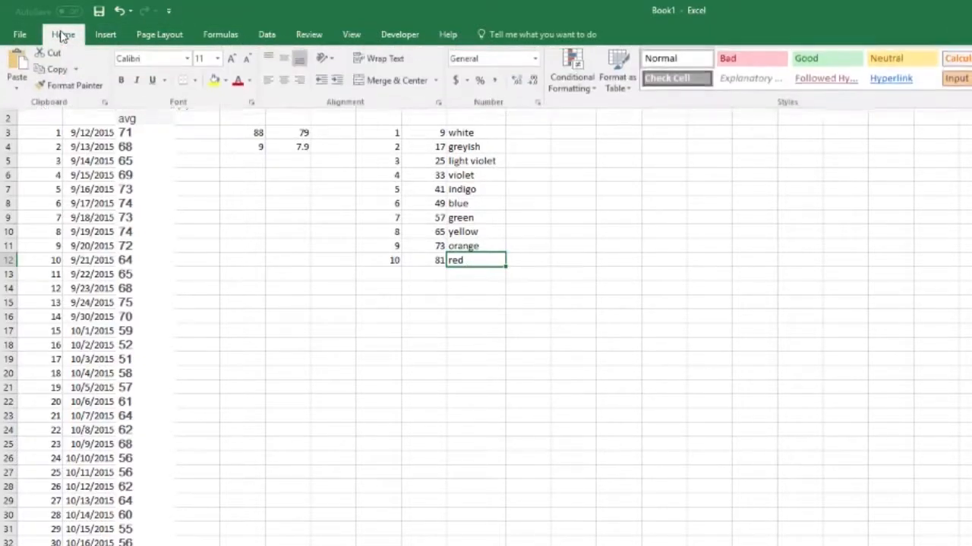
{"action": "left_click", "coordinate": [224, 84]}
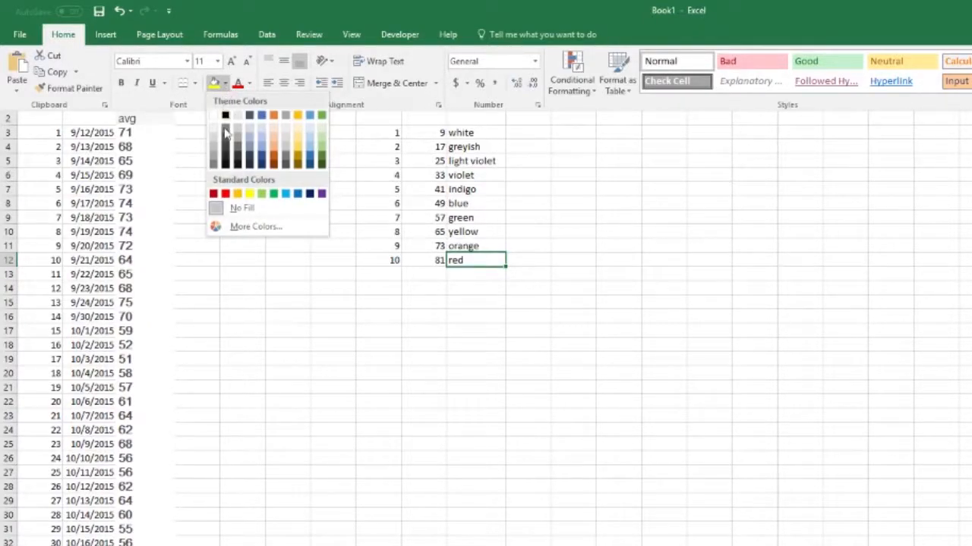
{"action": "left_click", "coordinate": [227, 196]}
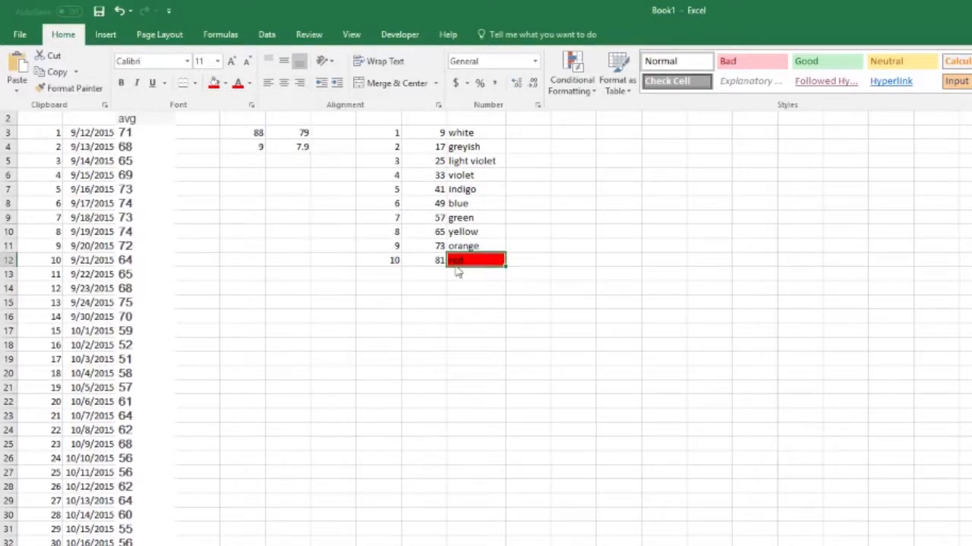
- Fill the orange label cell J11 with the standard orange colour
{"action": "left_click", "coordinate": [476, 245]}
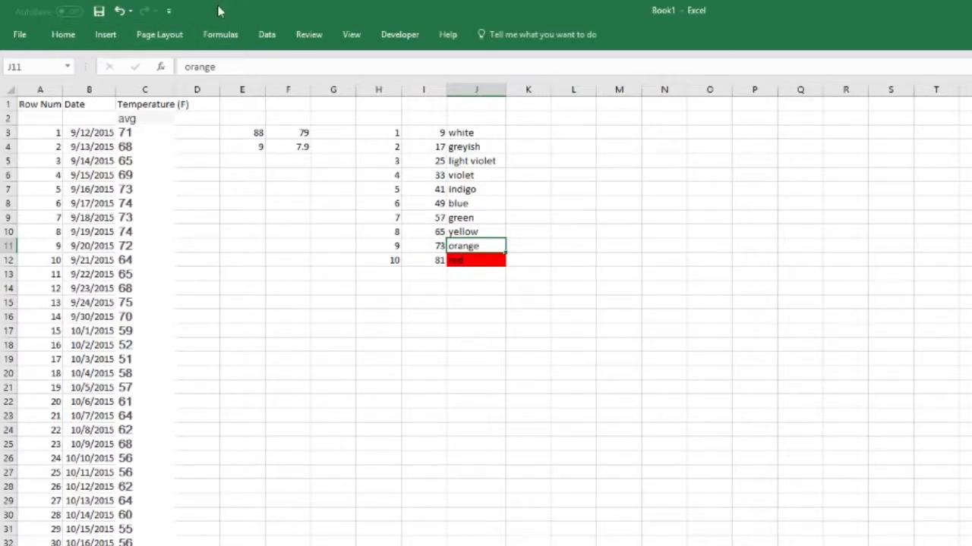
{"action": "double_click", "coordinate": [73, 38]}
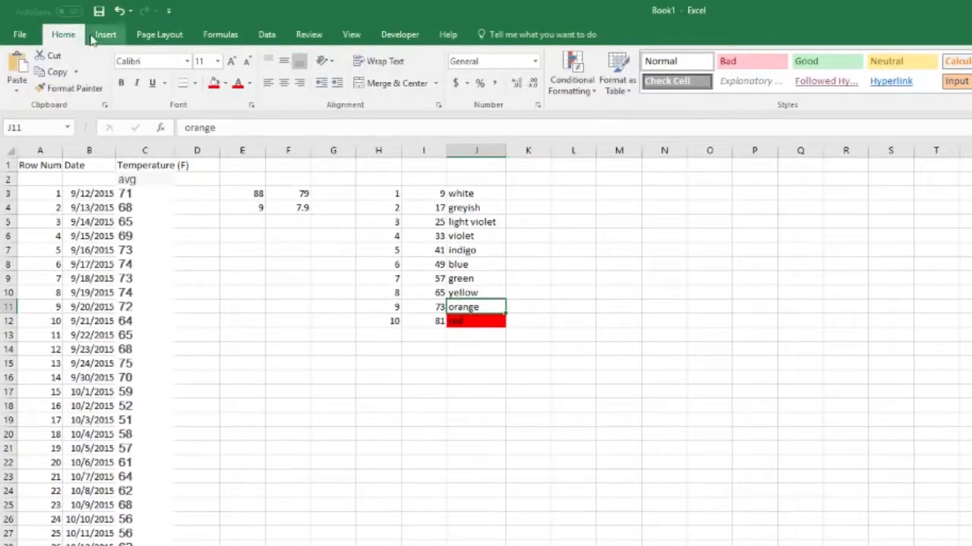
{"action": "left_click", "coordinate": [226, 84]}
{"action": "left_click", "coordinate": [226, 84]}
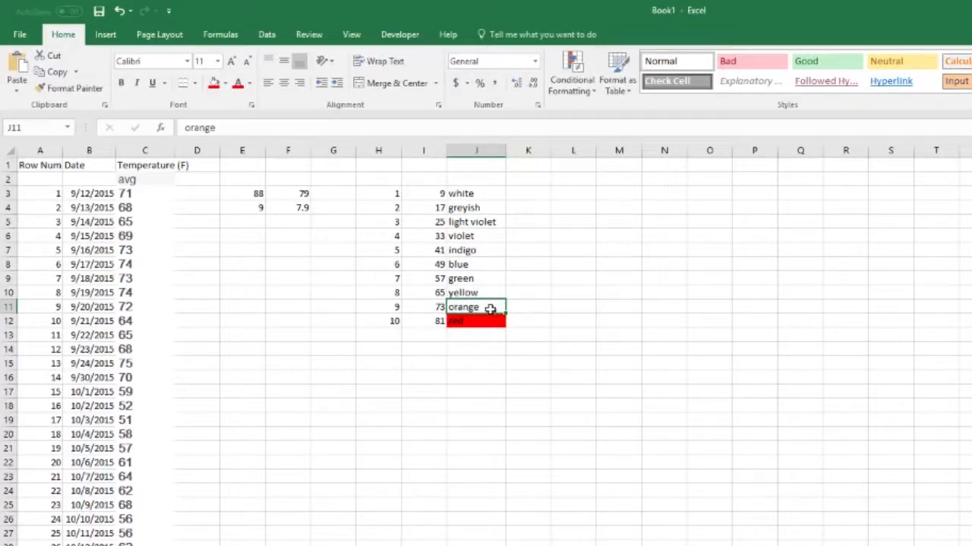
{"action": "left_click", "coordinate": [225, 84]}
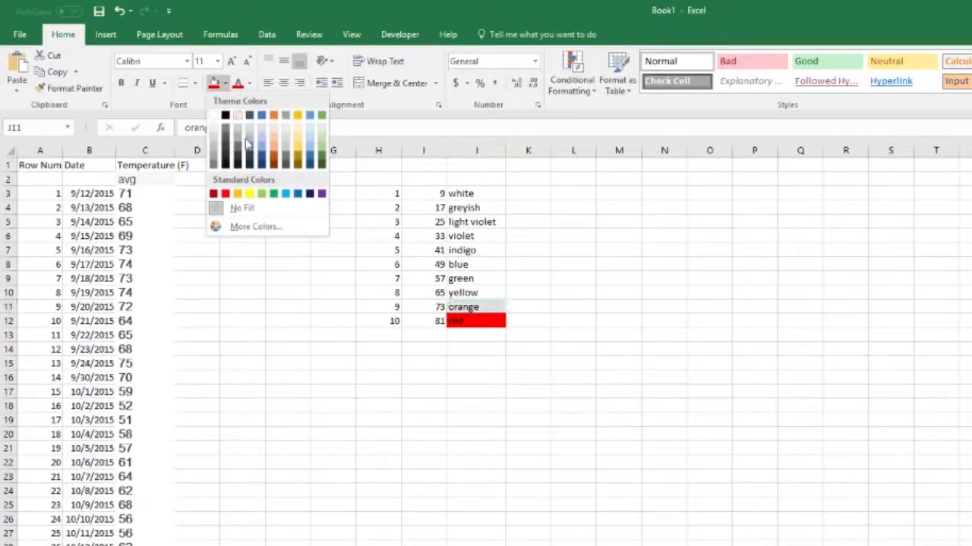
{"action": "left_click", "coordinate": [236, 194]}
- Fill the yellow label cell J10 with standard yellow and the green label cell J9 with the theme green
{"action": "left_click", "coordinate": [463, 293]}
{"action": "left_click", "coordinate": [225, 84]}
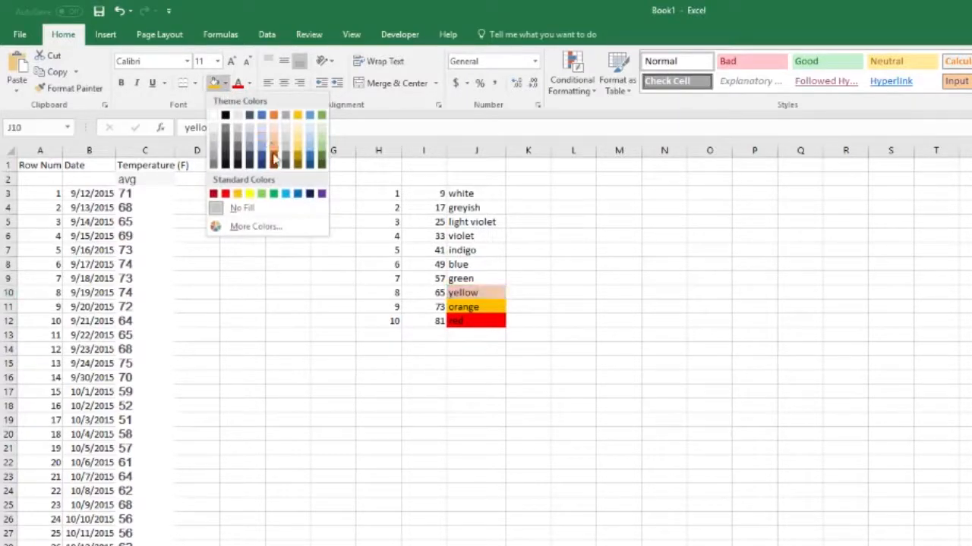
{"action": "left_click", "coordinate": [249, 194]}
{"action": "left_click", "coordinate": [463, 278]}
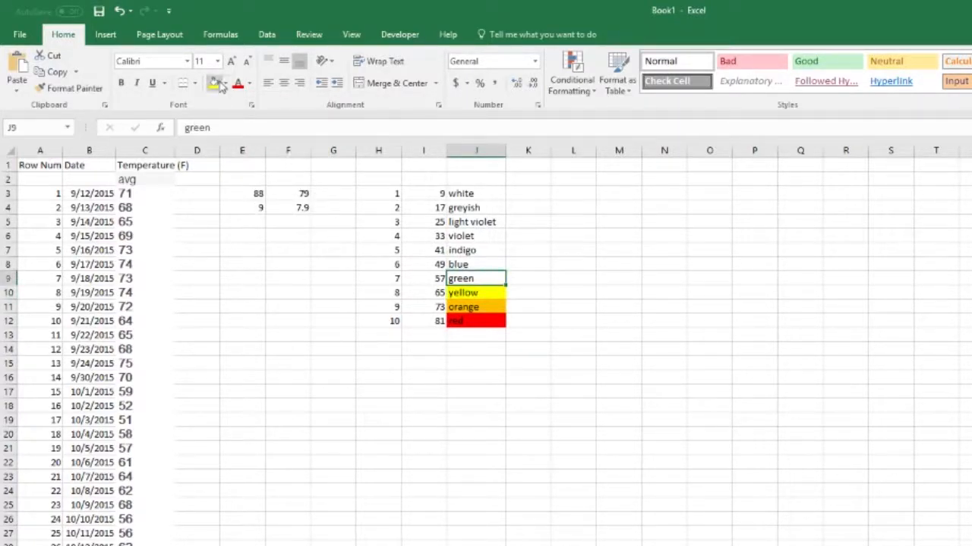
{"action": "left_click", "coordinate": [225, 84]}
{"action": "left_click", "coordinate": [321, 120]}
- Fill the blue label cell J8 with the lighter theme blue and the indigo label cell J7 with standard dark blue
{"action": "left_click", "coordinate": [470, 265]}
{"action": "left_click", "coordinate": [225, 83]}
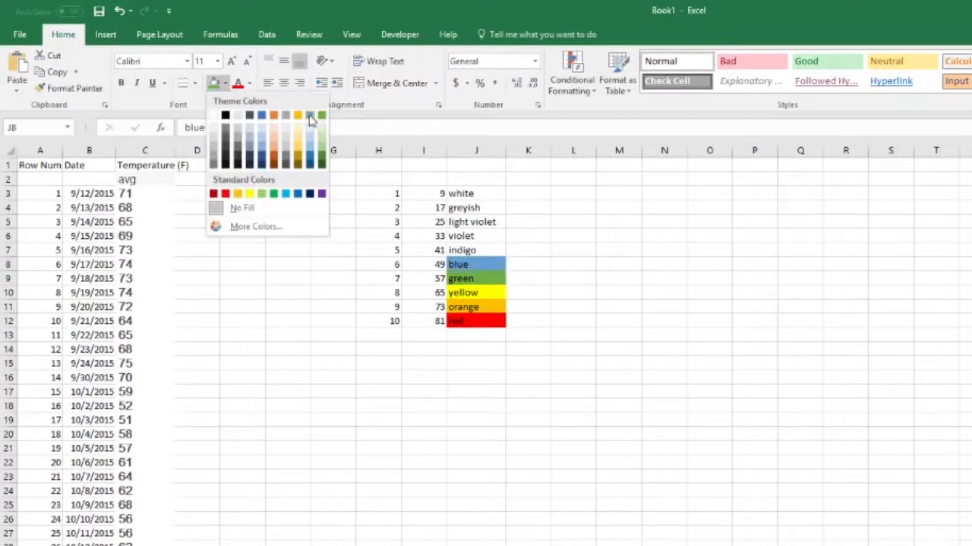
{"action": "left_click", "coordinate": [310, 119]}
{"action": "left_click", "coordinate": [461, 251]}
{"action": "left_click", "coordinate": [225, 84]}
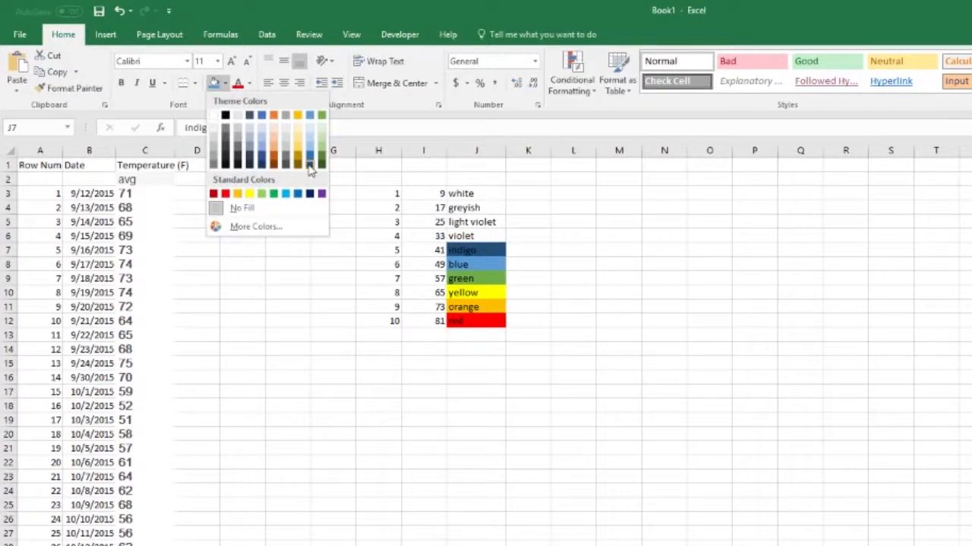
{"action": "left_click", "coordinate": [310, 194]}
- Fill the violet label cell J6 with the standard purple colour
{"action": "left_click", "coordinate": [463, 236]}
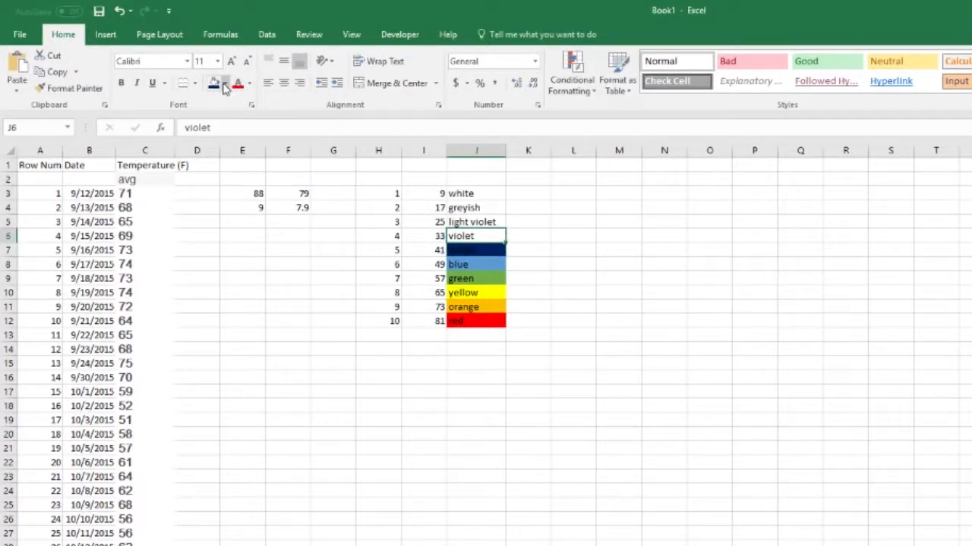
{"action": "left_click", "coordinate": [224, 83]}
{"action": "left_click", "coordinate": [321, 193]}
- Try to fill the light violet label cell J5 with a light purple from the extended colour palette
{"action": "left_click", "coordinate": [456, 222]}
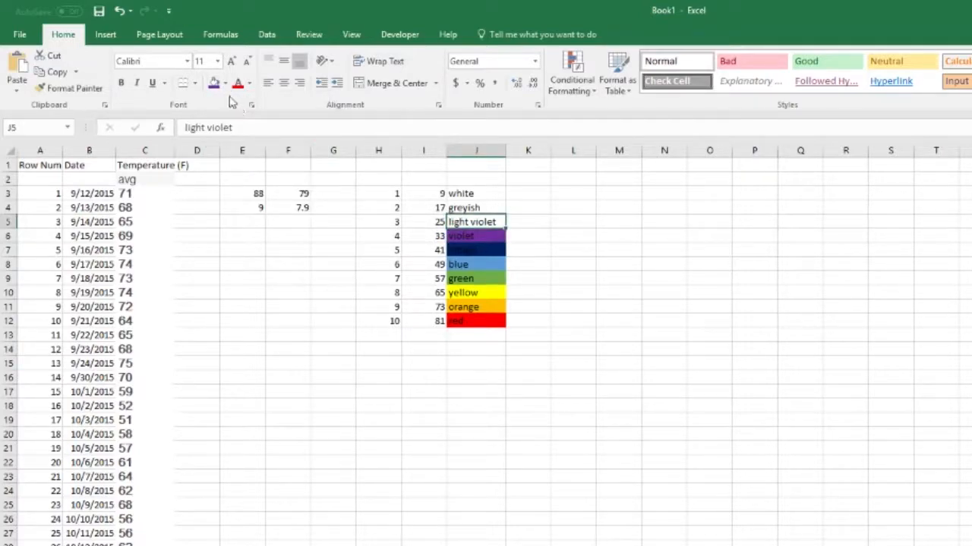
{"action": "left_click", "coordinate": [225, 83]}
{"action": "left_click", "coordinate": [254, 227]}
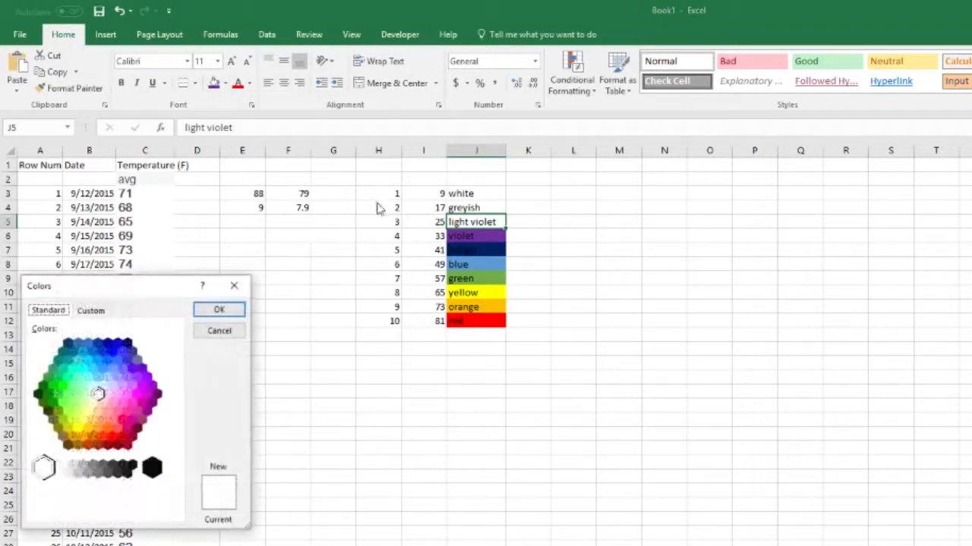
{"action": "left_click", "coordinate": [123, 386]}
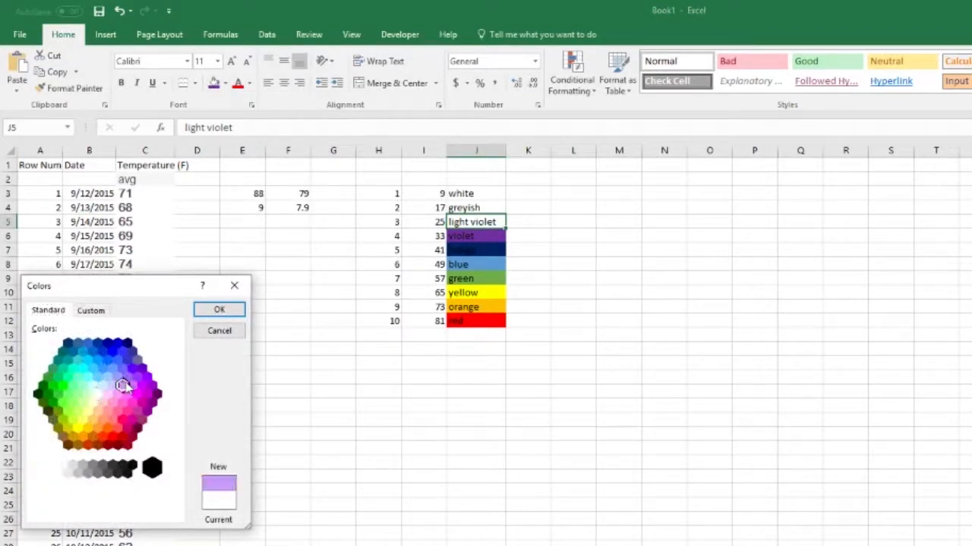
{"action": "left_click", "coordinate": [220, 309]}
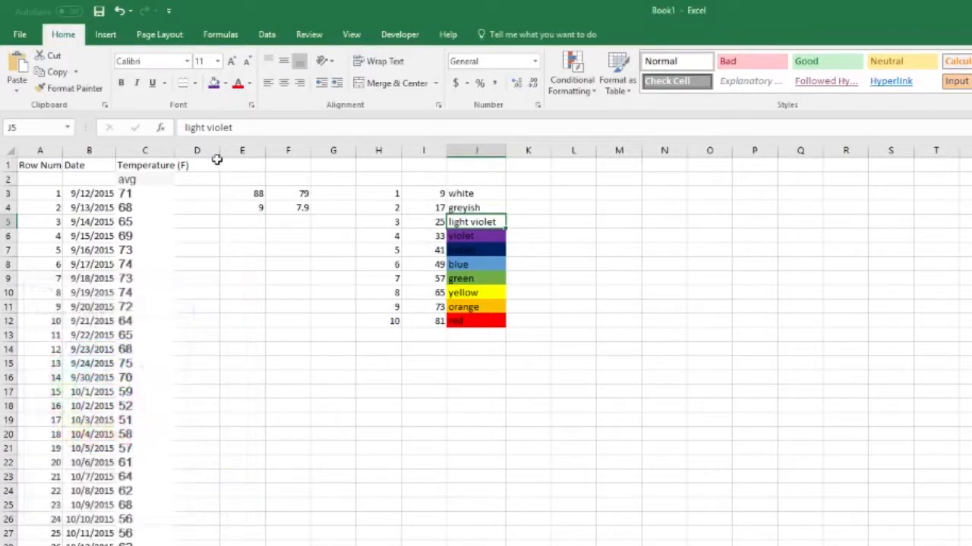
- Fill the light violet label cell J5 with a light bluish violet from the extended colour palette
{"action": "left_click", "coordinate": [226, 84]}
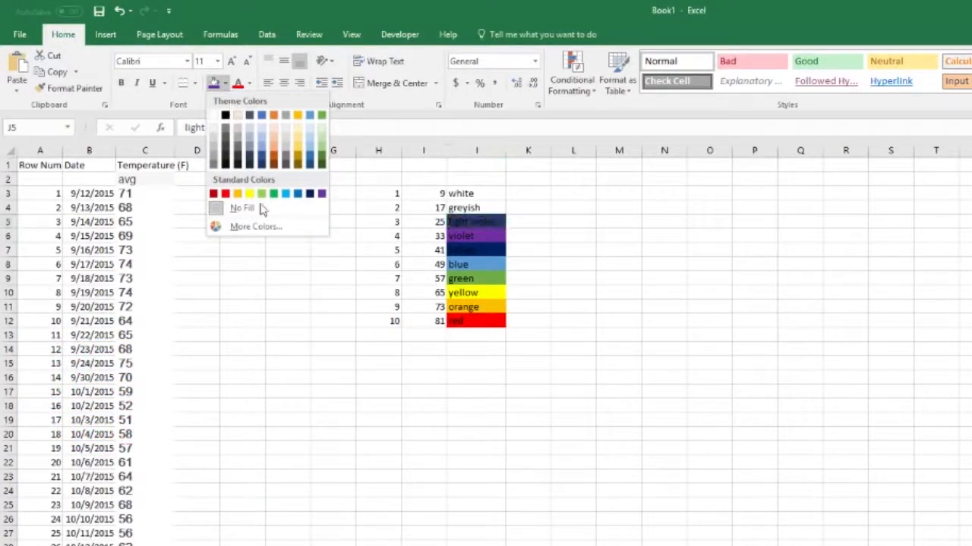
{"action": "left_click", "coordinate": [258, 227]}
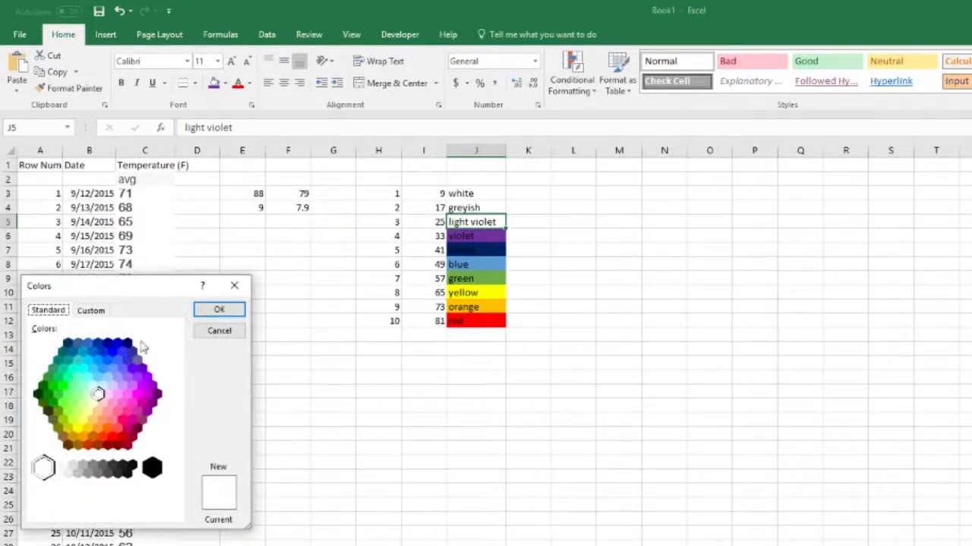
{"action": "left_click", "coordinate": [91, 311]}
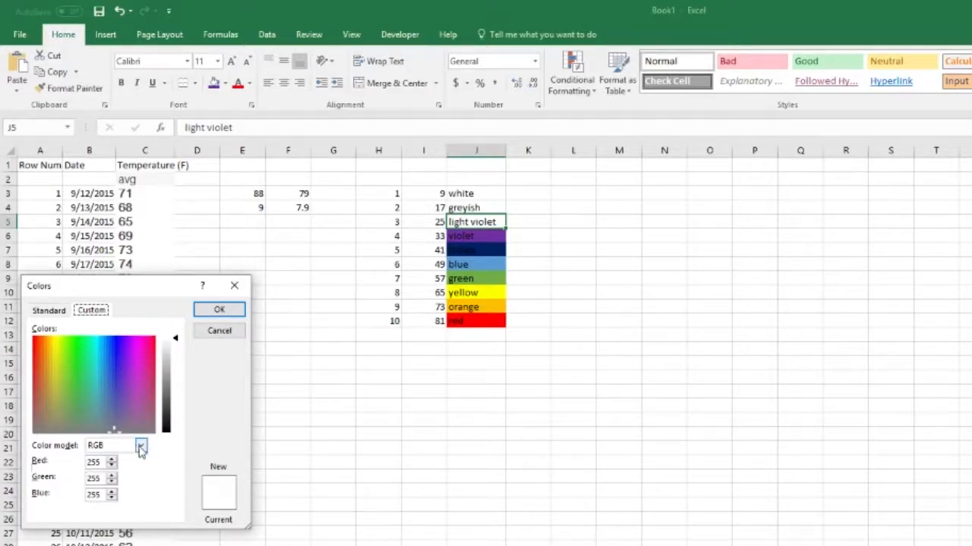
{"action": "left_click", "coordinate": [42, 310]}
{"action": "left_click", "coordinate": [118, 377]}
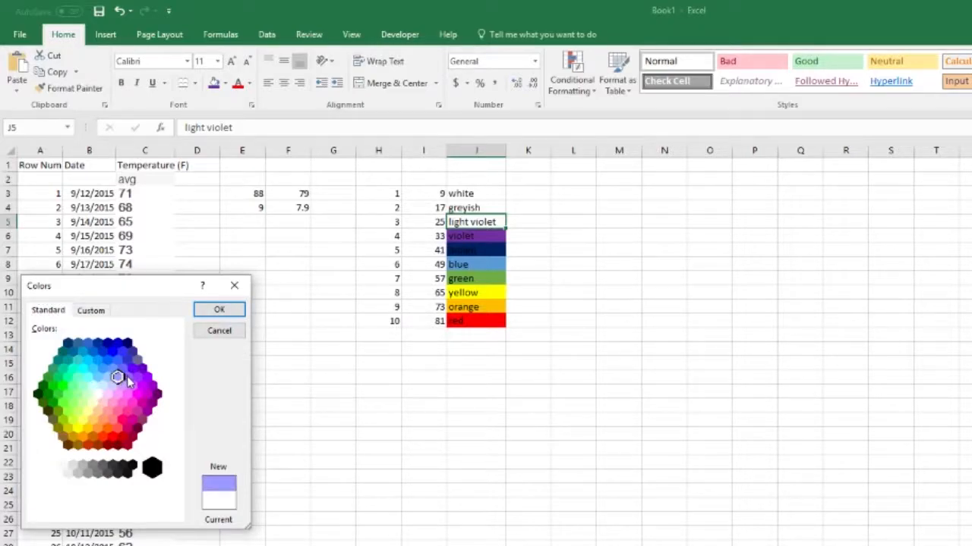
{"action": "left_click", "coordinate": [218, 310]}
- Fill the greyish label cell J4 with a pale lavender from the extended colour palette
{"action": "left_click", "coordinate": [471, 209]}
{"action": "left_click", "coordinate": [222, 83]}
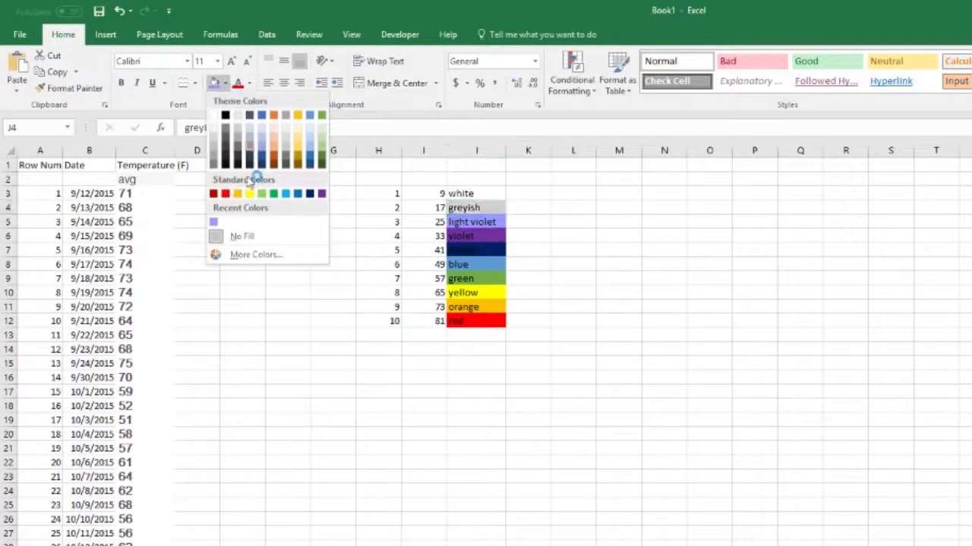
{"action": "left_click", "coordinate": [255, 255]}
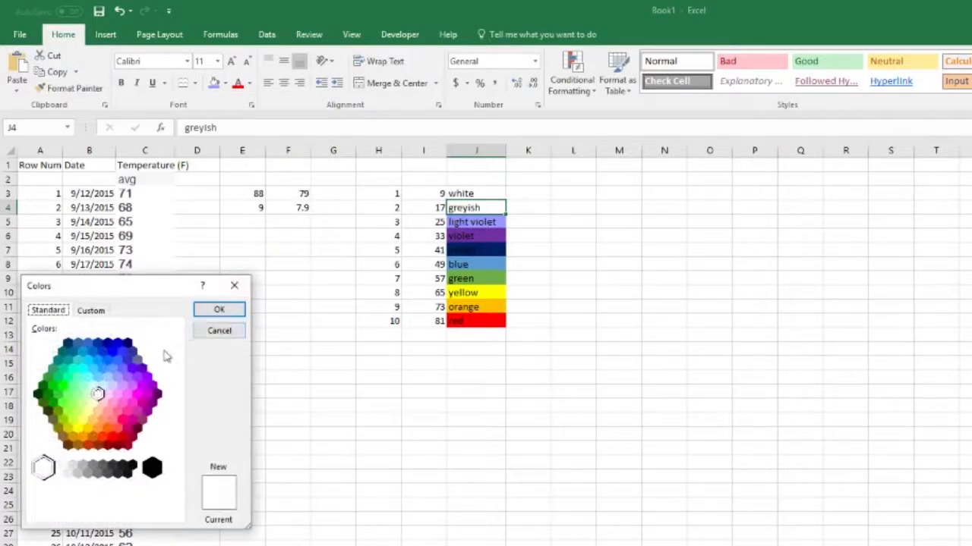
{"action": "left_click", "coordinate": [122, 369]}
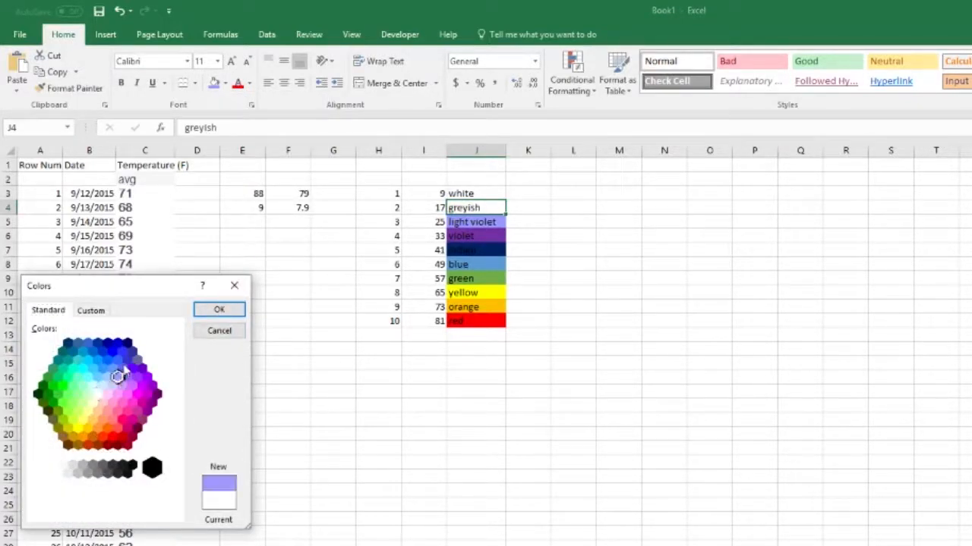
{"action": "left_click", "coordinate": [128, 378]}
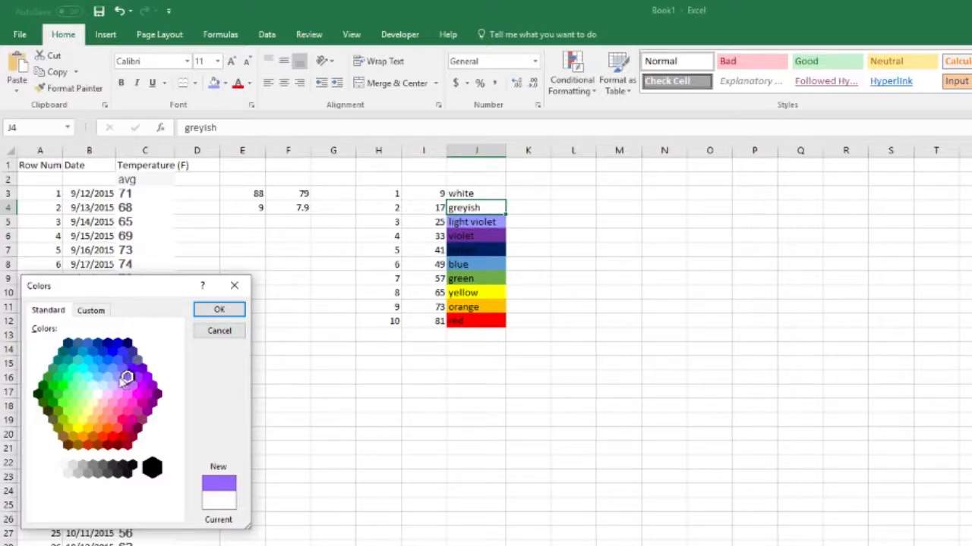
{"action": "left_click", "coordinate": [112, 386]}
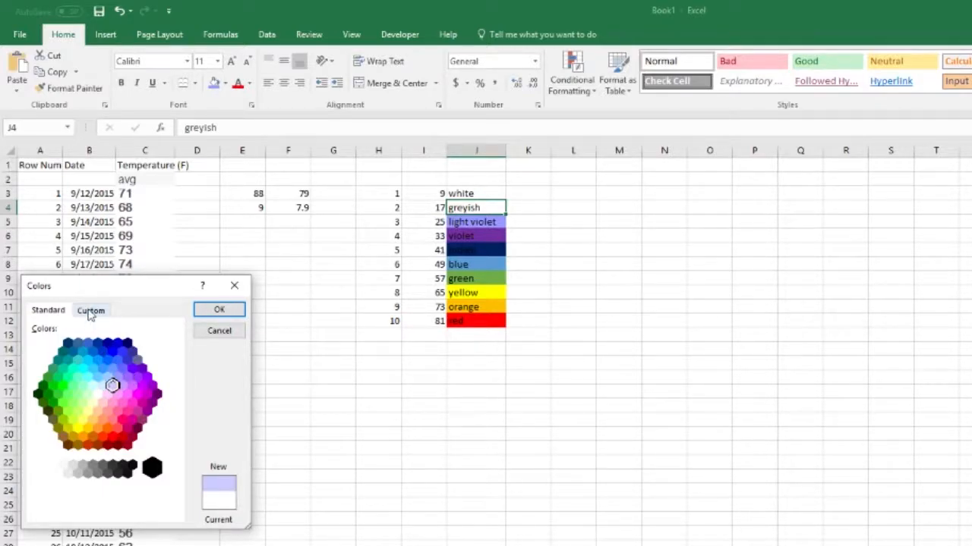
{"action": "left_click", "coordinate": [218, 308]}
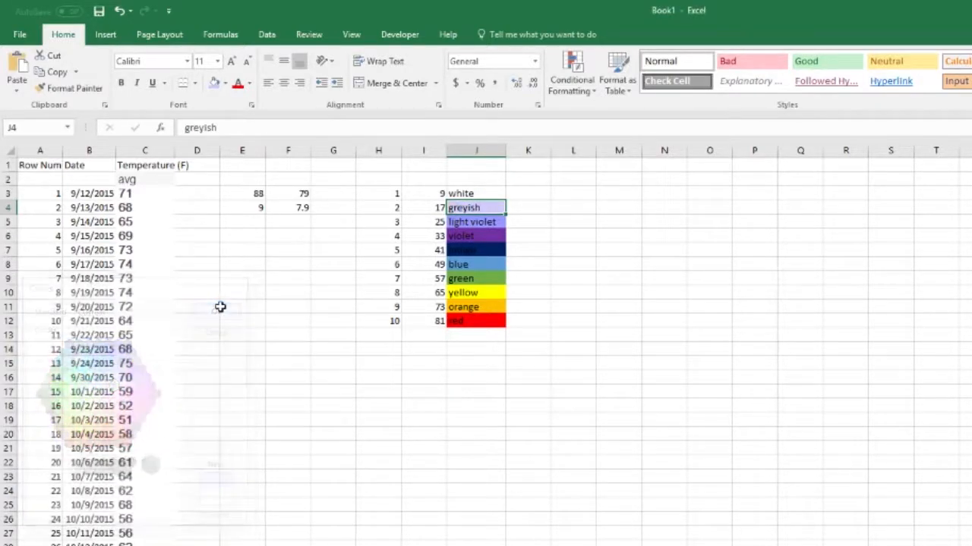
- Lighten the lavender fill of the greyish label cell J4 by raising its luminance as a custom colour
{"action": "left_click", "coordinate": [224, 83]}
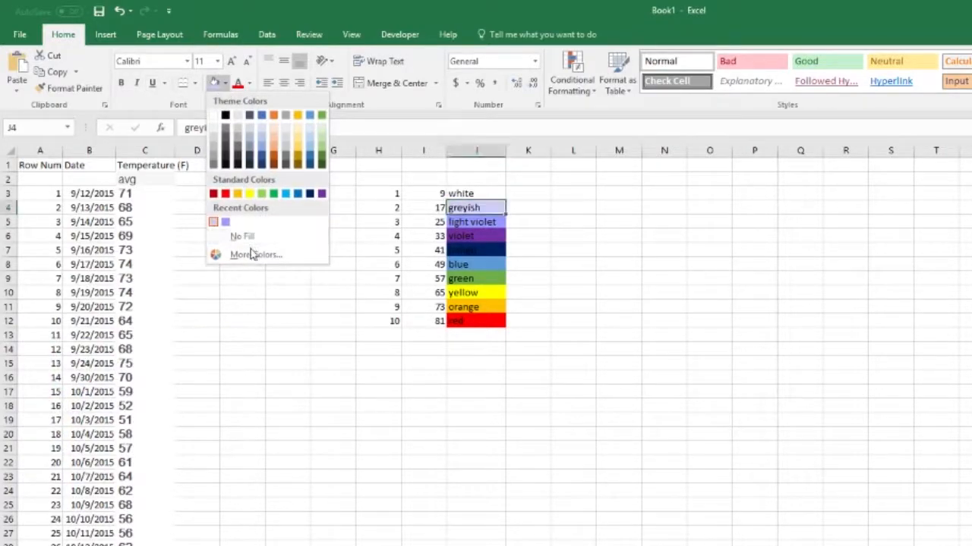
{"action": "left_click", "coordinate": [253, 255]}
{"action": "left_click", "coordinate": [92, 311]}
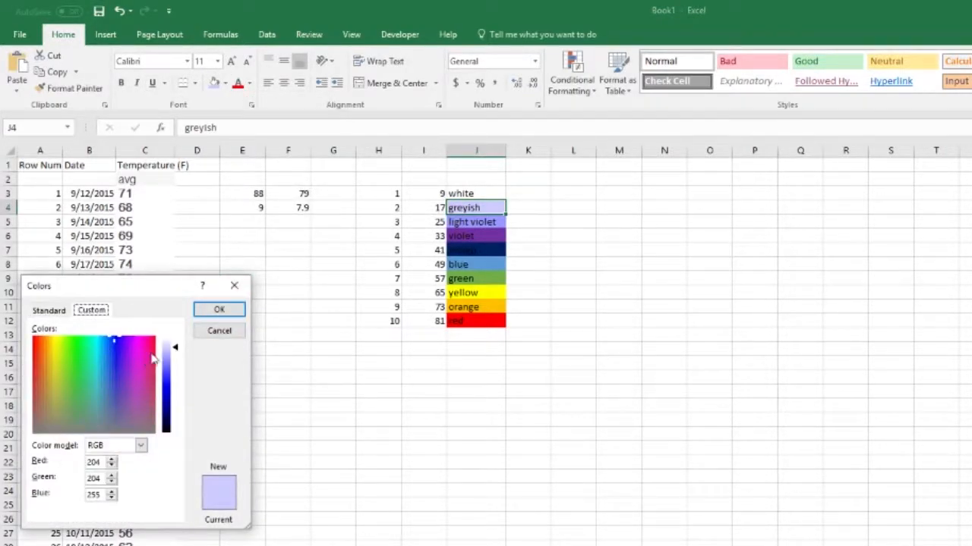
{"action": "left_click", "coordinate": [115, 341]}
{"action": "left_click_drag", "start_coordinate": [179, 351], "coordinate": [176, 344]}
{"action": "left_click", "coordinate": [219, 310]}
{"action": "left_click", "coordinate": [465, 194]}
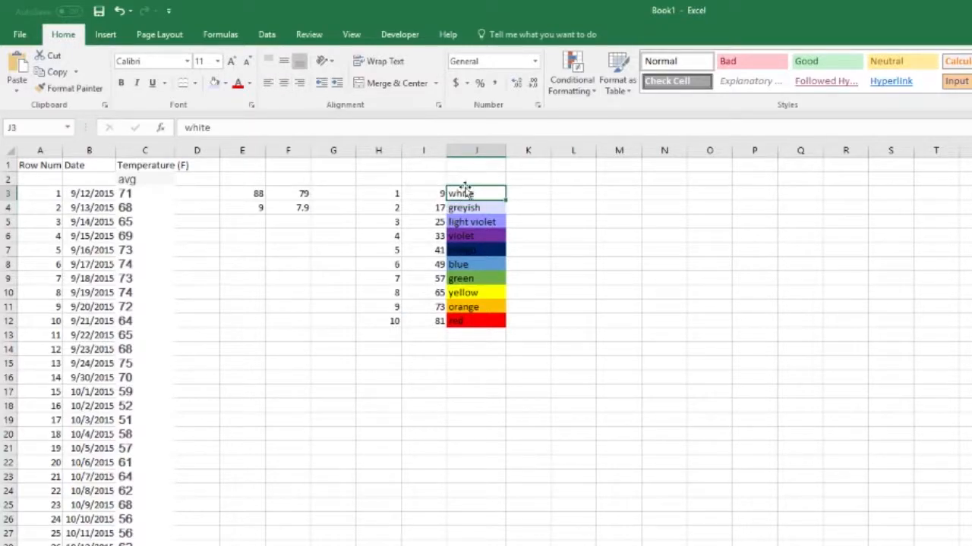
{"action": "left_click", "coordinate": [553, 276]}
{"action": "left_click", "coordinate": [470, 320]}
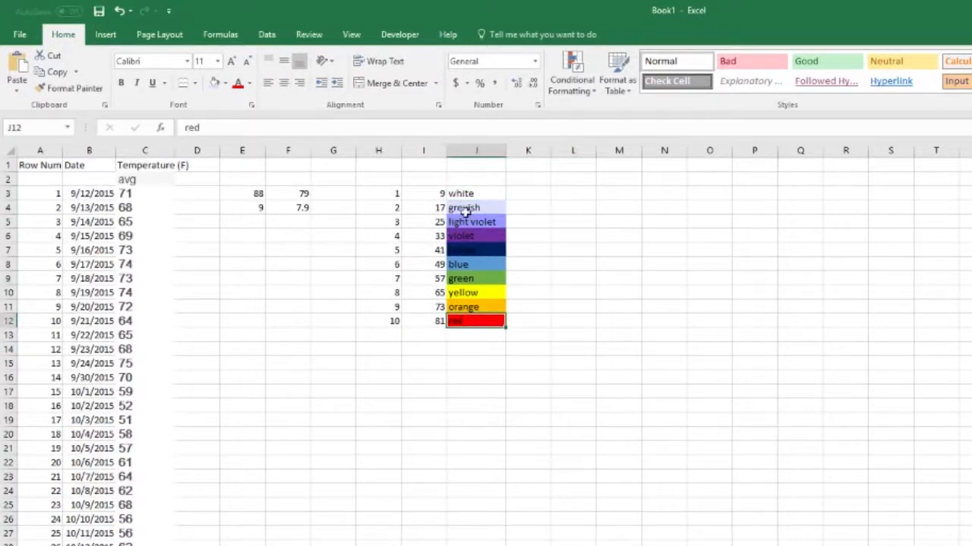
{"action": "left_click_drag", "start_coordinate": [478, 191], "coordinate": [473, 322]}
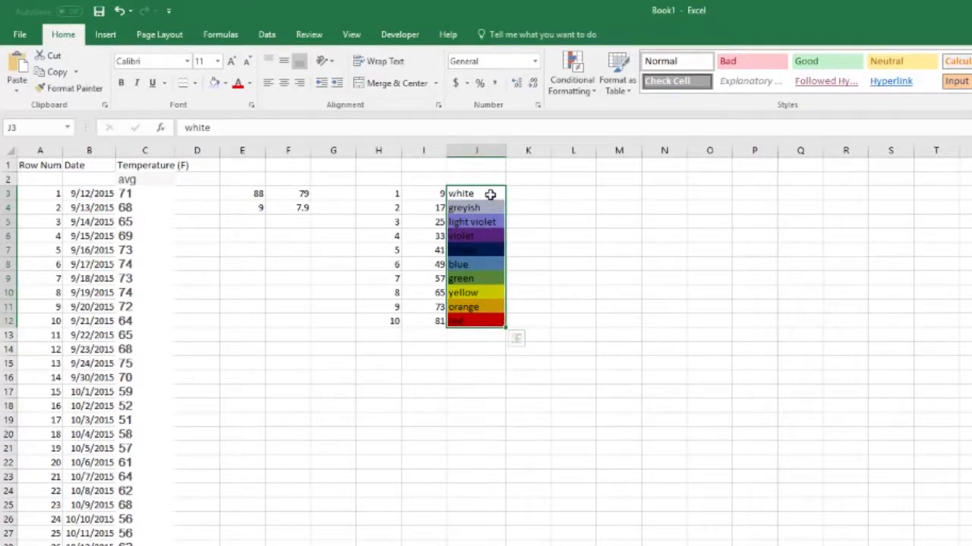
{"action": "left_click", "coordinate": [529, 192]}
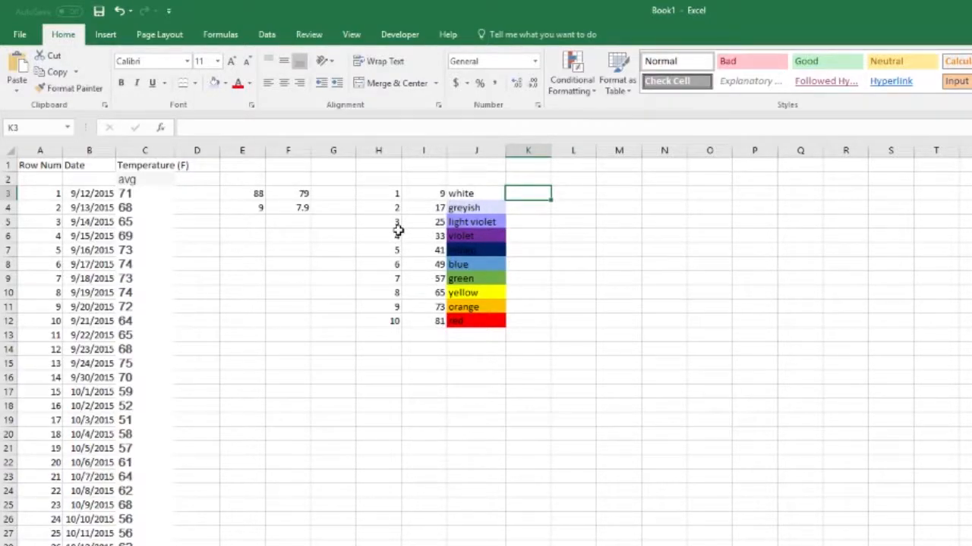
{"action": "left_click", "coordinate": [487, 247]}
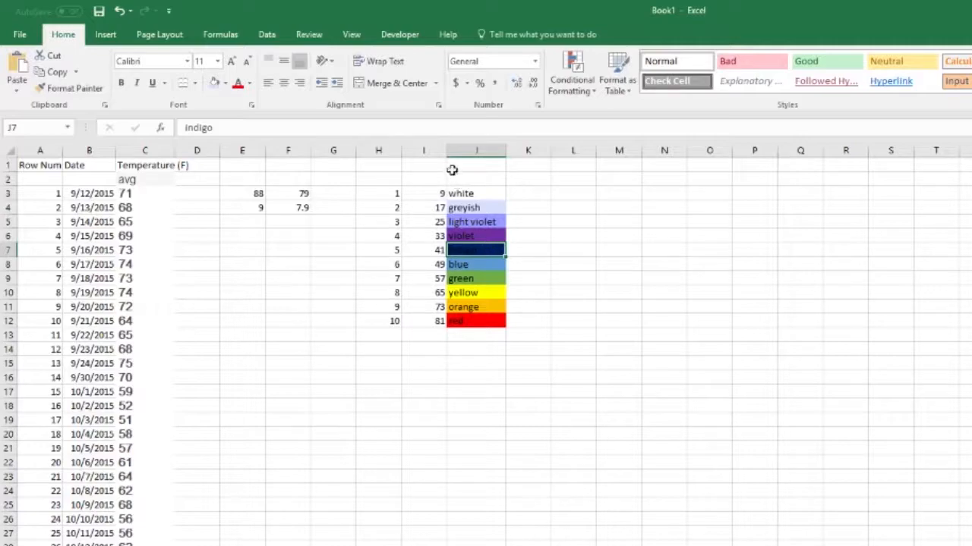
{"action": "left_click", "coordinate": [527, 193]}
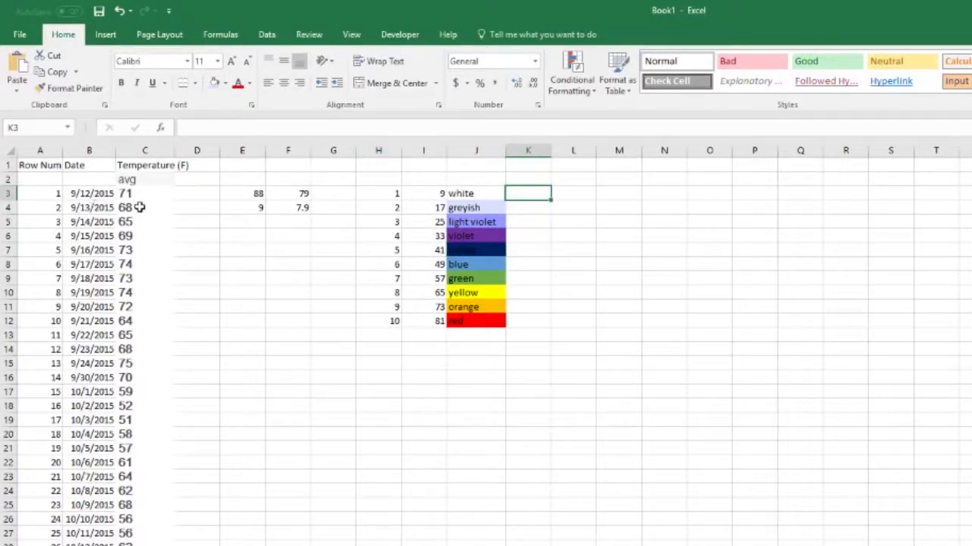
- Start a VLOOKUP formula in D3 with the first temperature, C3, as its lookup value
{"action": "left_click", "coordinate": [200, 191]}
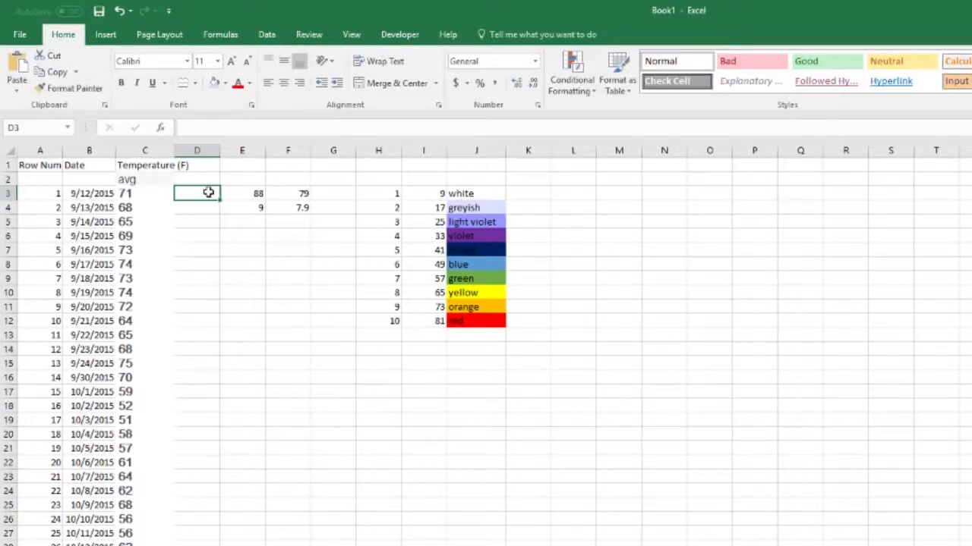
{"action": "left_click", "coordinate": [130, 191]}
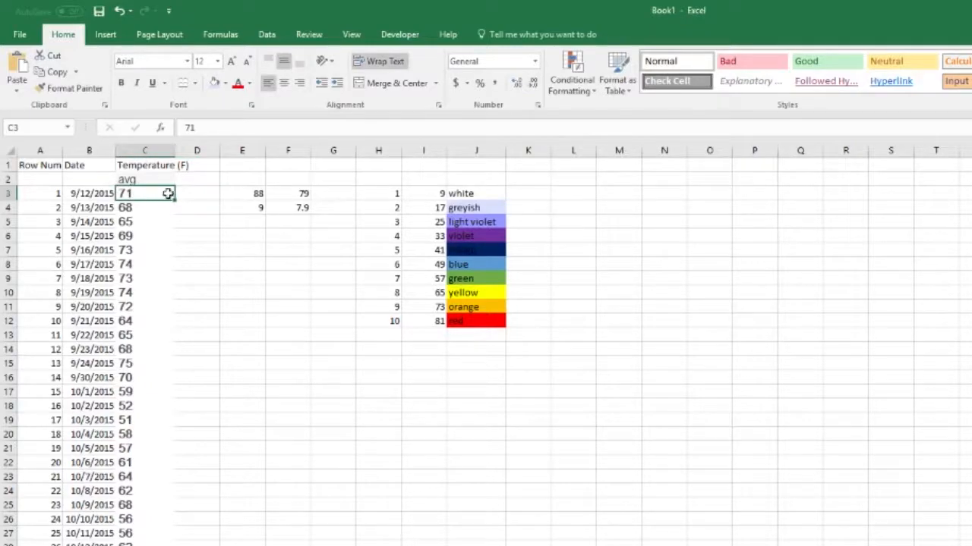
{"action": "left_click", "coordinate": [211, 194]}
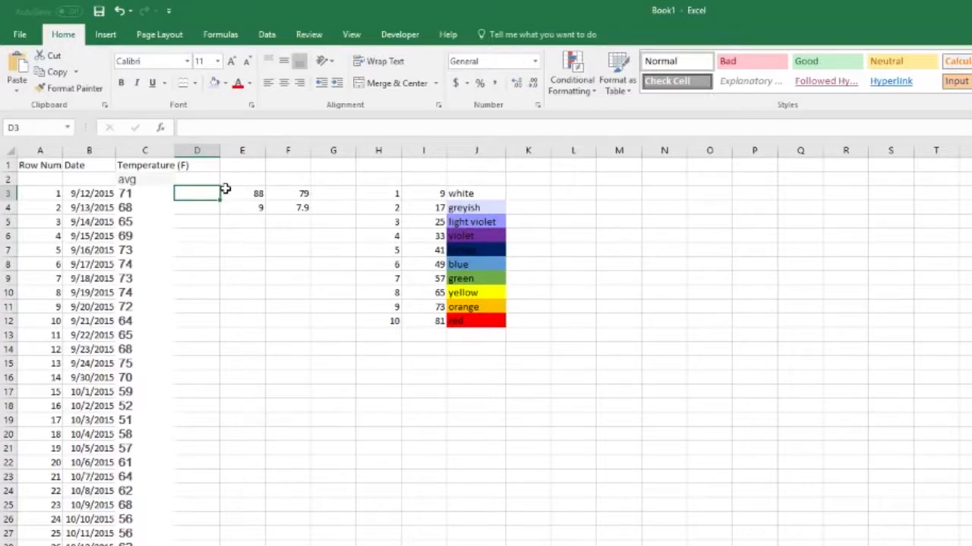
{"action": "type", "text": "="}
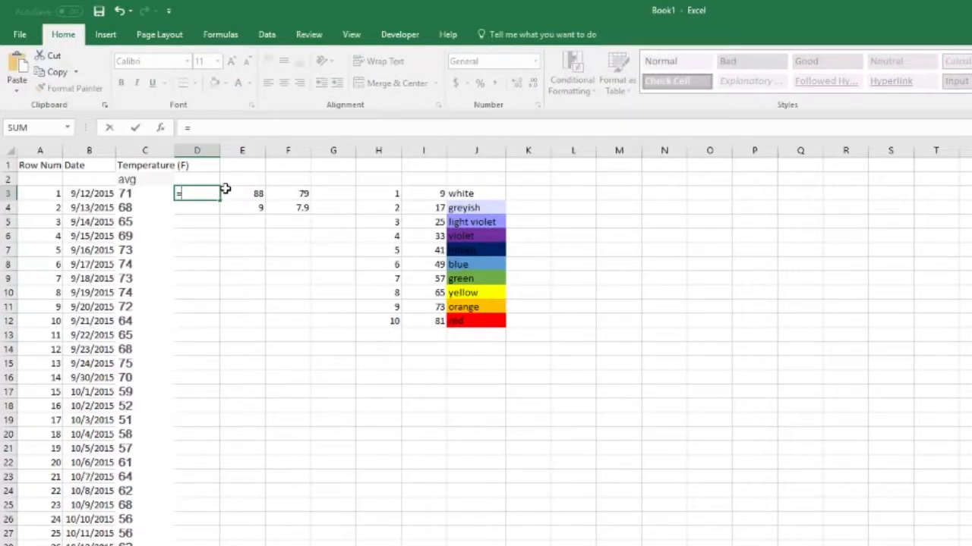
{"action": "type", "text": "V"}
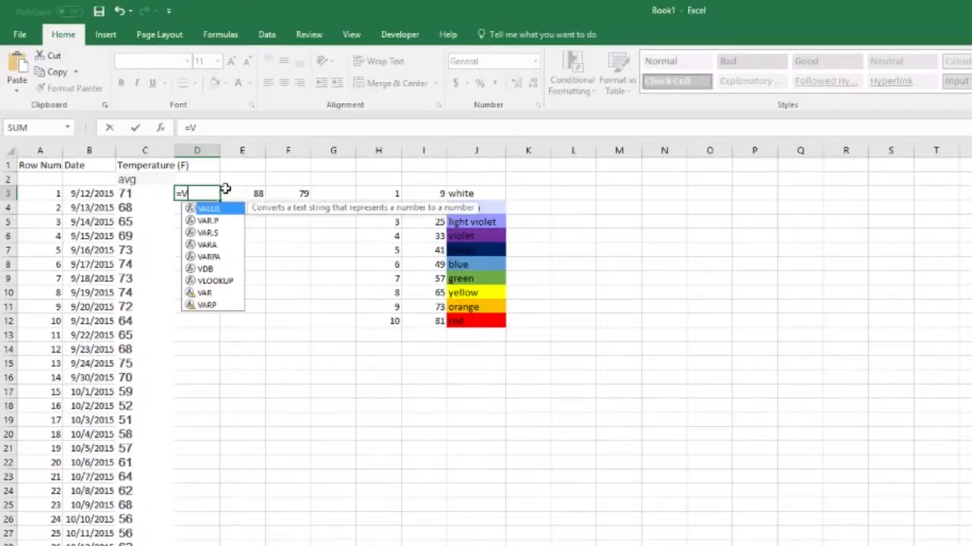
{"action": "type", "text": "LOOKUP"}
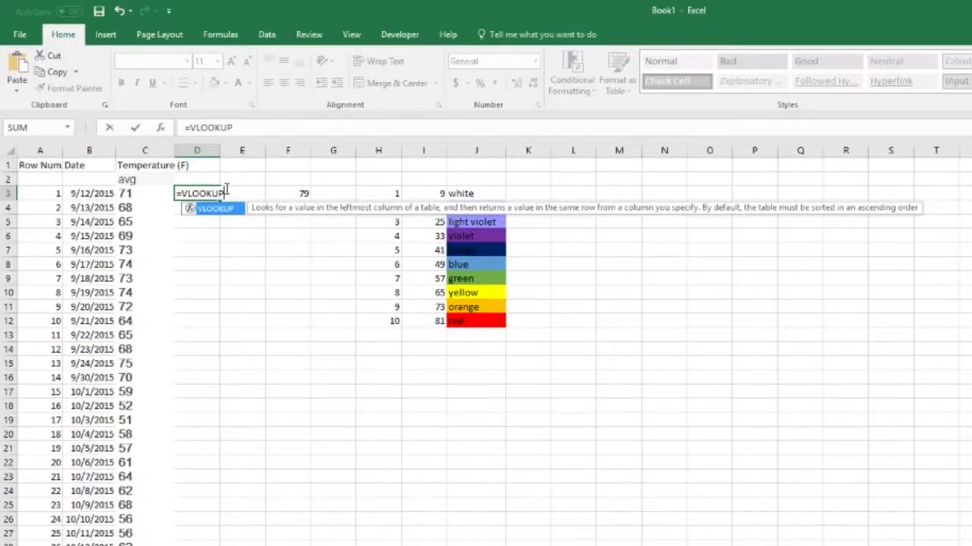
{"action": "type", "text": "("}
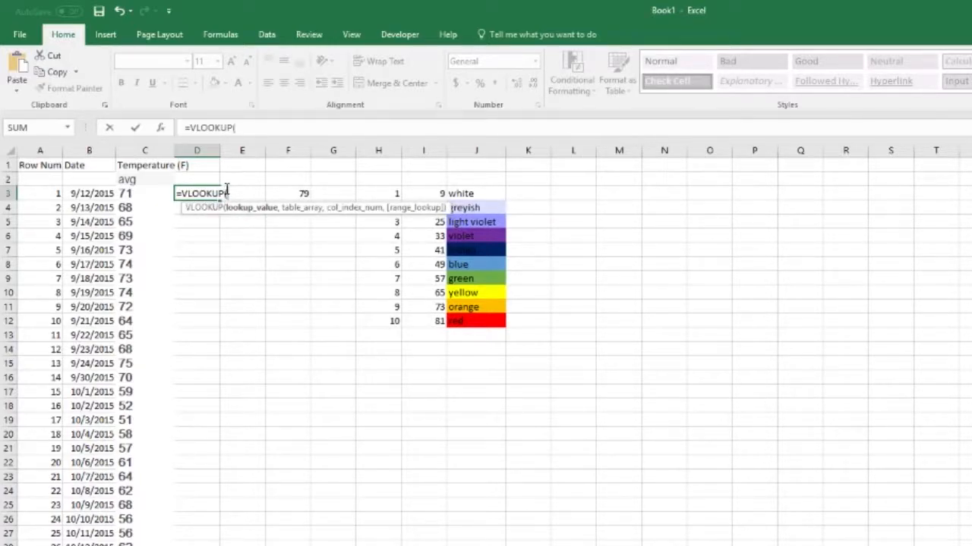
{"action": "left_click", "coordinate": [139, 193]}
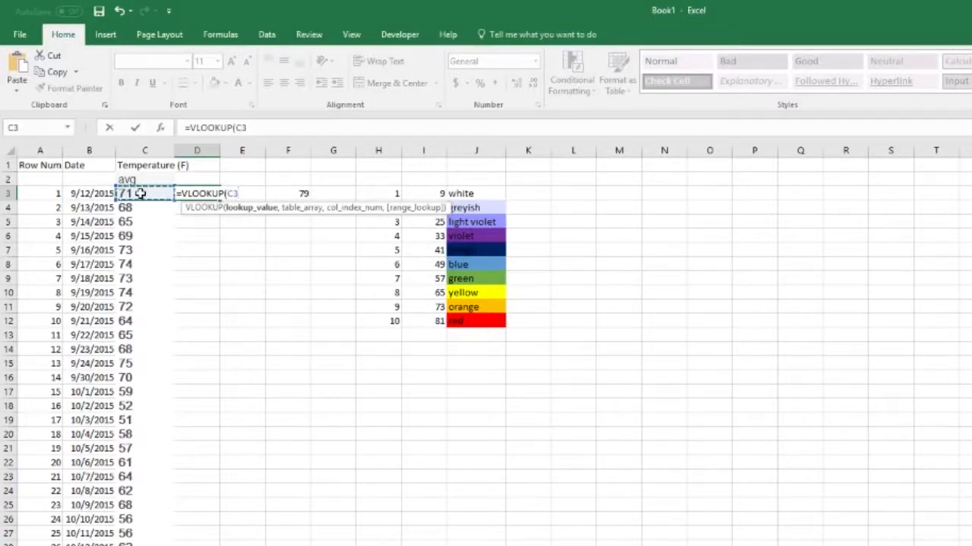
{"action": "type", "text": ","}
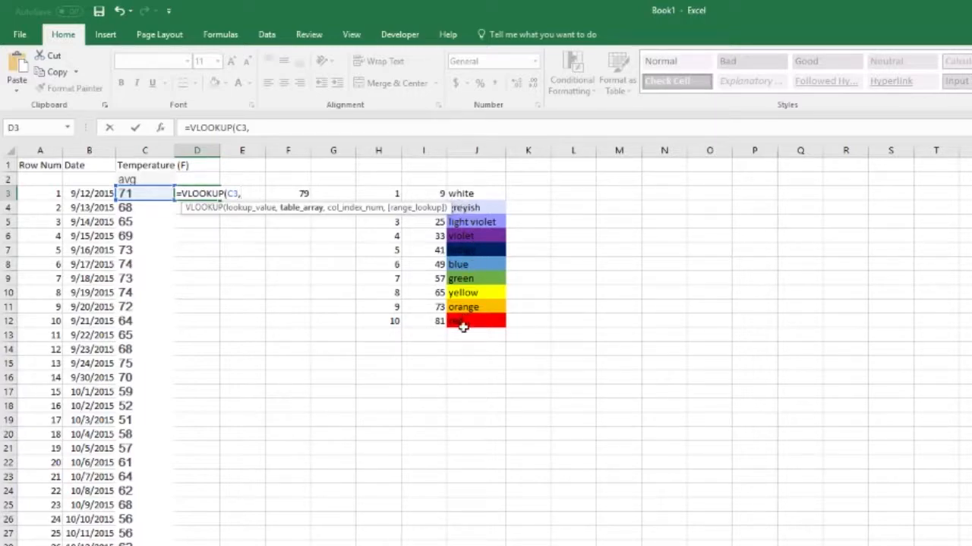
- Give the D3 formula the threshold and colour key as its table array, locked as the absolute range $I$3:$J$12
{"action": "left_click_drag", "start_coordinate": [434, 196], "coordinate": [455, 214]}
{"action": "left_click_drag", "start_coordinate": [458, 256], "coordinate": [467, 322]}
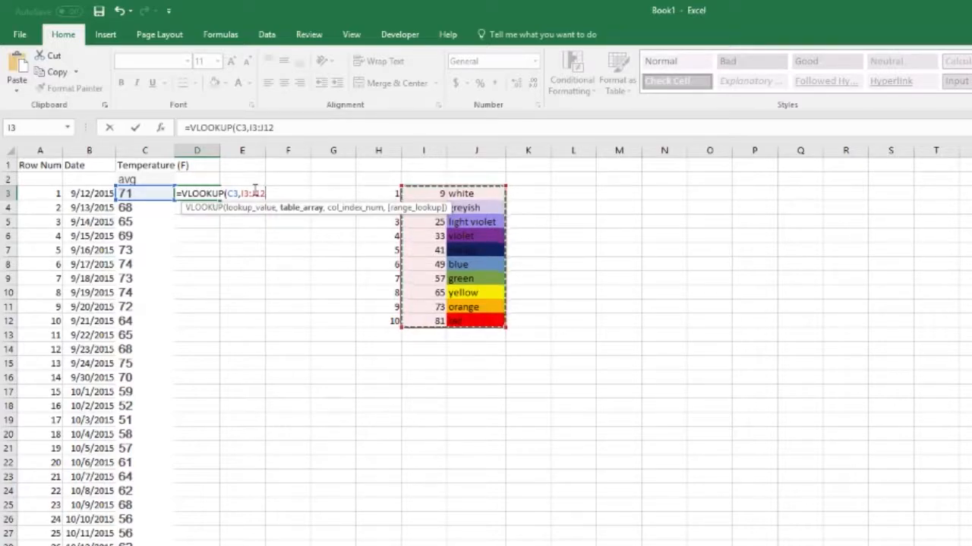
{"action": "key", "text": "F4"}
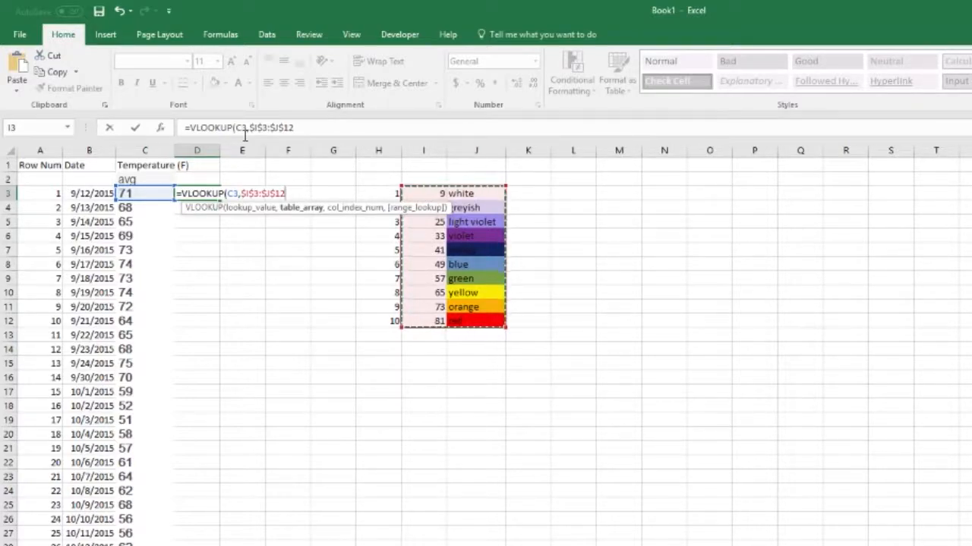
{"action": "key", "text": "F4"}
{"action": "key", "text": "F4"}
{"action": "key", "text": "F4"}
{"action": "key", "text": "F4"}
{"action": "type", "text": ","}
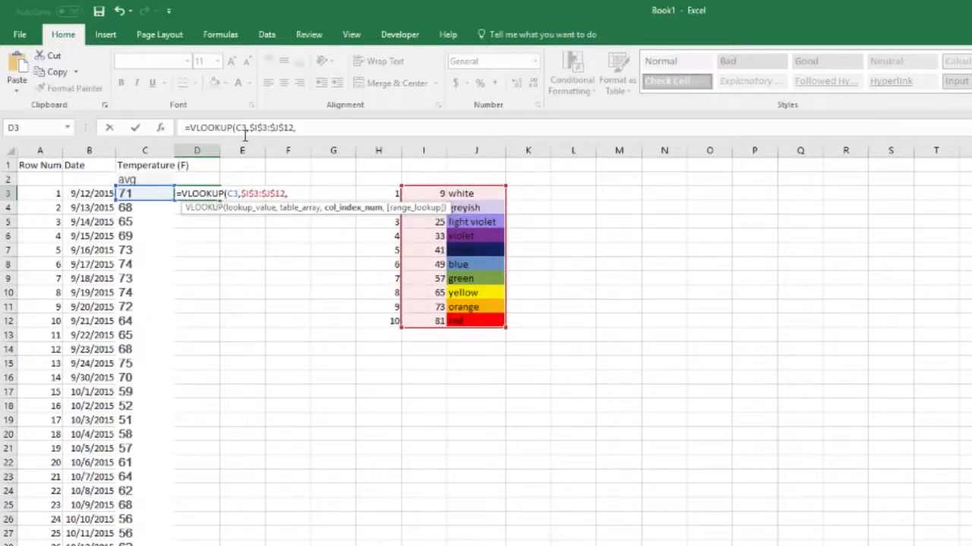
- Complete the D3 formula with column index 2 and TRUE for an approximate match
{"action": "type", "text": "2"}
{"action": "type", "text": ",T"}
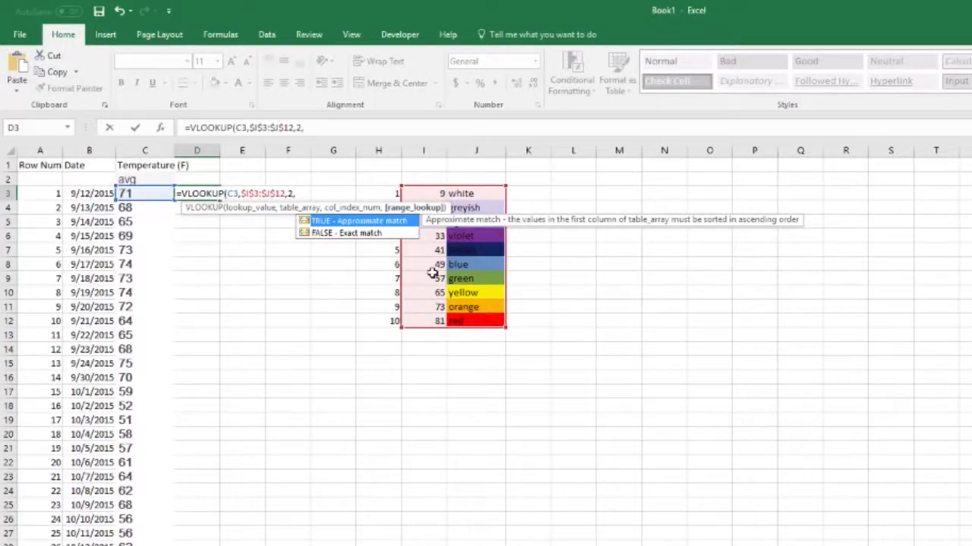
{"action": "type", "text": "TRUE)"}
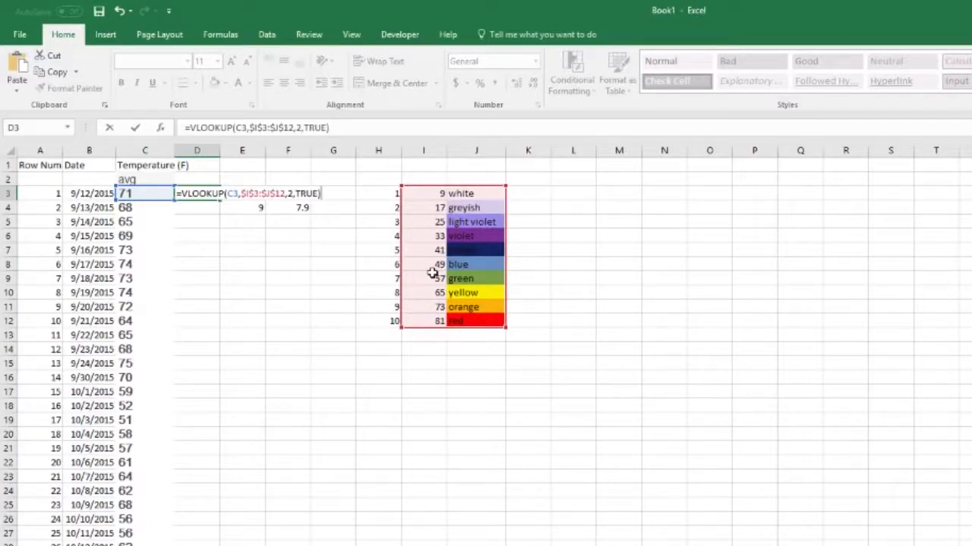
{"action": "key", "text": "Return"}
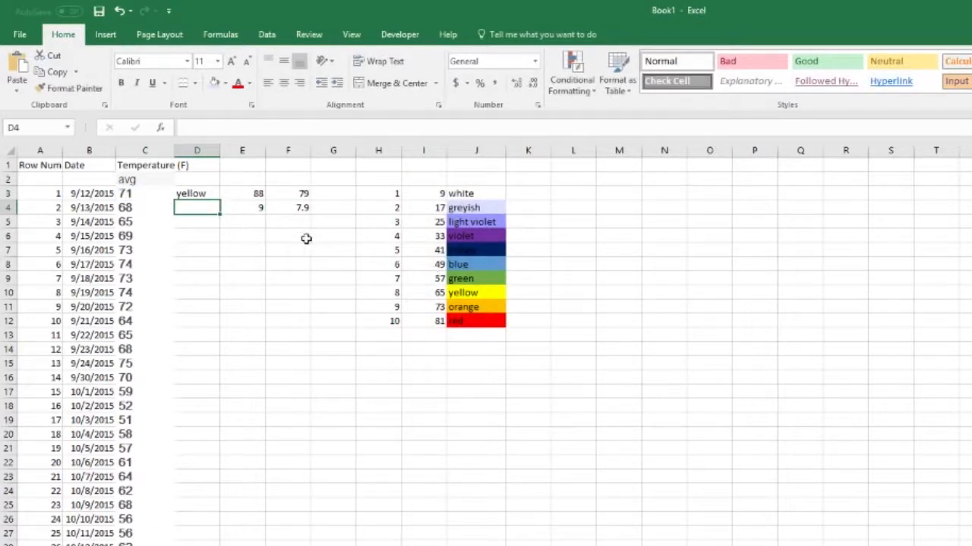
- Fill the VLOOKUP formula from D3 down column D alongside all the temperatures
{"action": "left_click", "coordinate": [211, 193]}
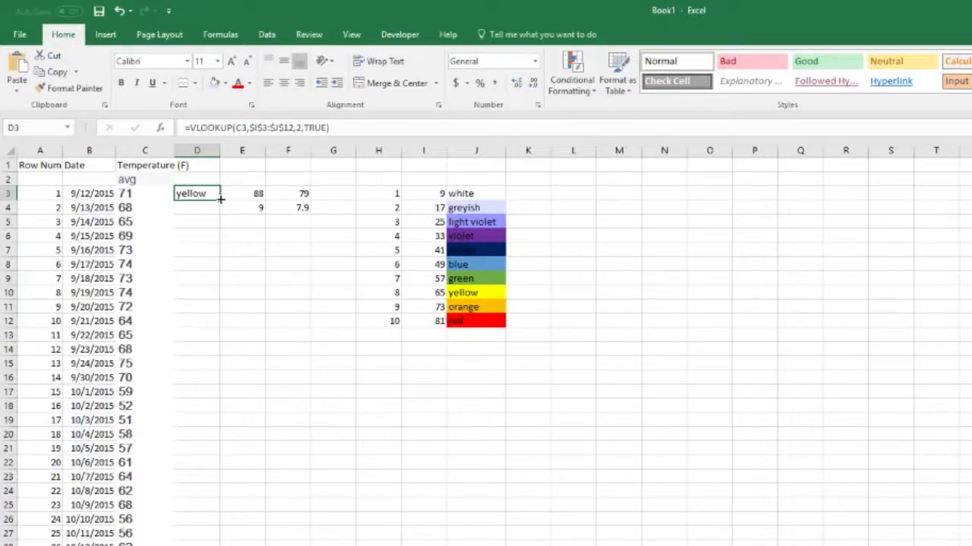
{"action": "double_click", "coordinate": [220, 199]}
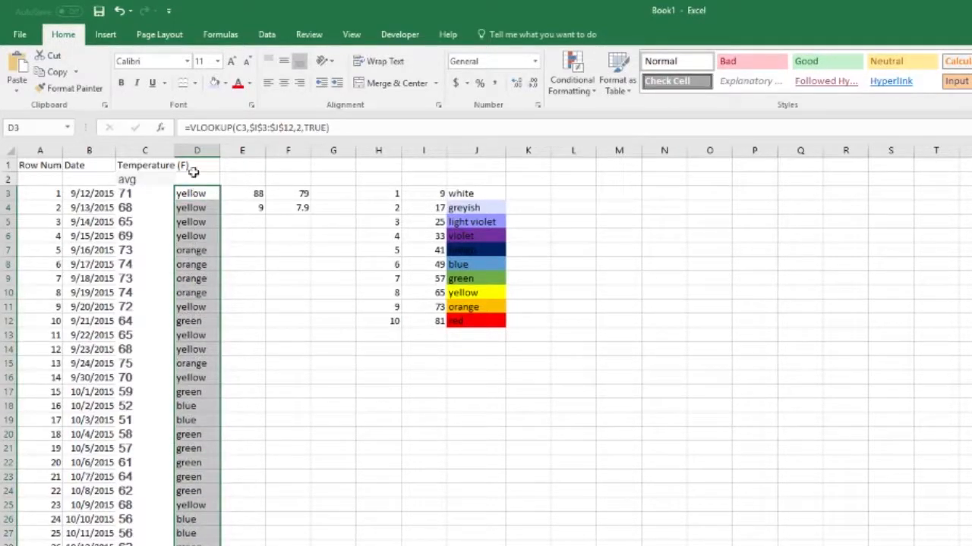
- Check the looked-up colour names in column D against the temperatures over the full list of dates
{"action": "scroll", "coordinate": [196, 190], "scroll_direction": "down", "scroll_amount": 18}
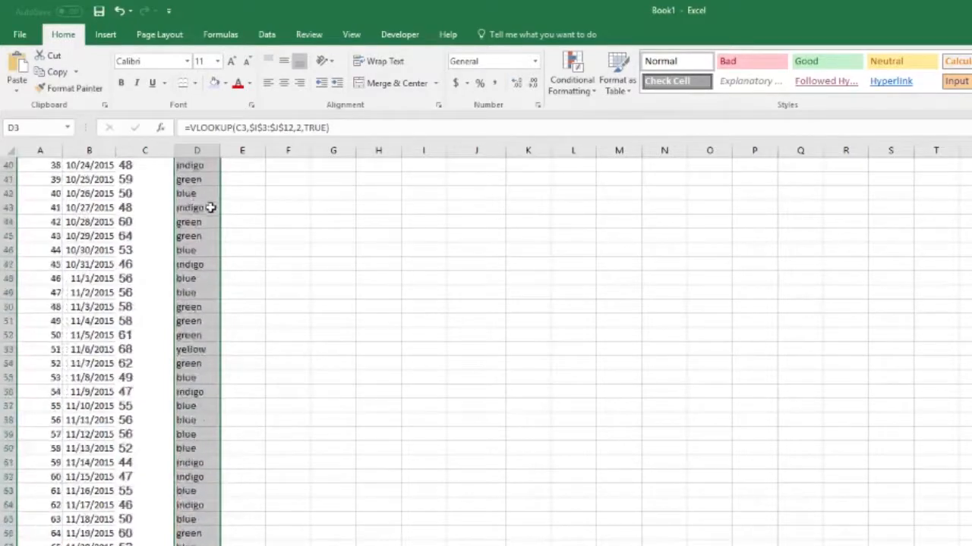
{"action": "scroll", "coordinate": [197, 247], "scroll_direction": "down", "scroll_amount": 20}
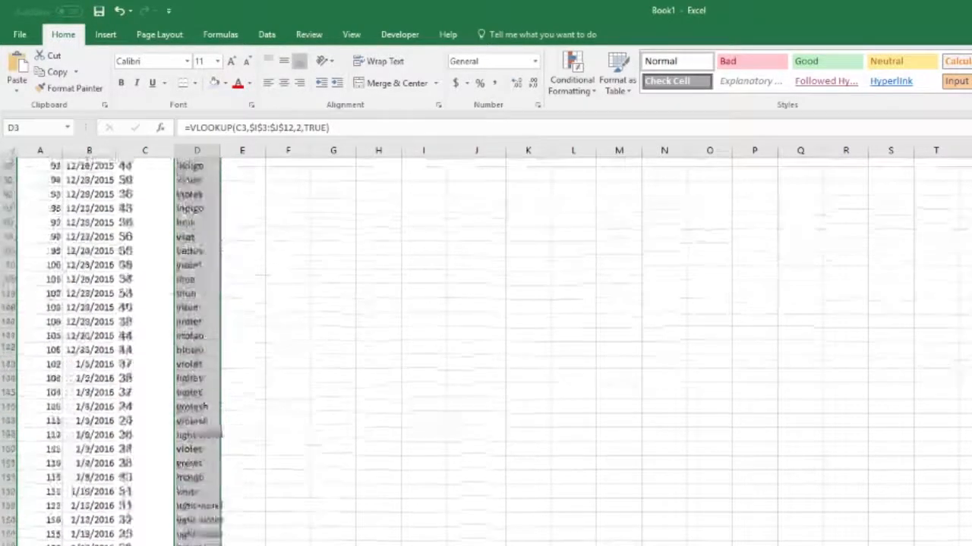
{"action": "scroll", "coordinate": [196, 246], "scroll_direction": "down", "scroll_amount": 20}
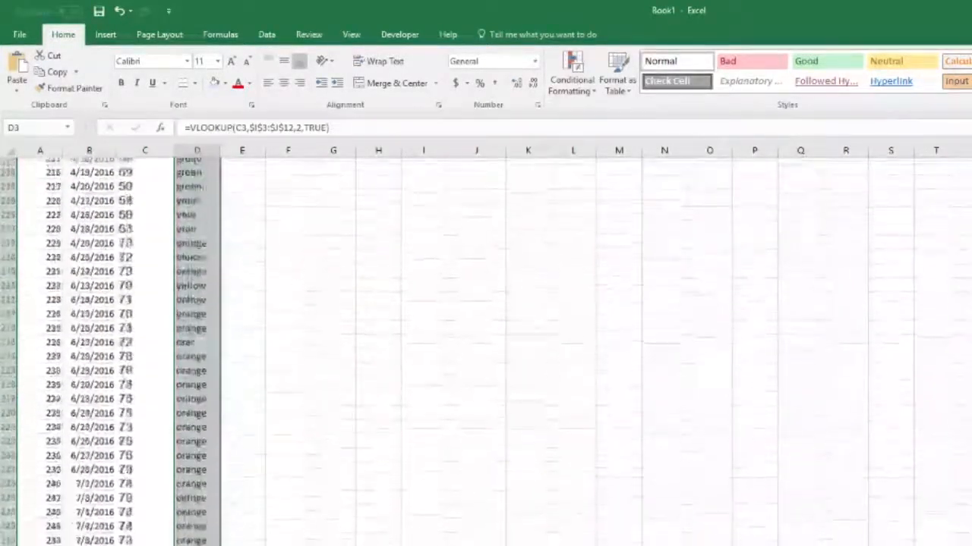
{"action": "scroll", "coordinate": [199, 244], "scroll_direction": "down", "scroll_amount": 11}
{"action": "scroll", "coordinate": [199, 303], "scroll_direction": "up", "scroll_amount": 6}
{"action": "scroll", "coordinate": [199, 325], "scroll_direction": "down", "scroll_amount": 2}
{"action": "scroll", "coordinate": [198, 324], "scroll_direction": "up", "scroll_amount": 10}
{"action": "scroll", "coordinate": [198, 325], "scroll_direction": "up", "scroll_amount": 20}
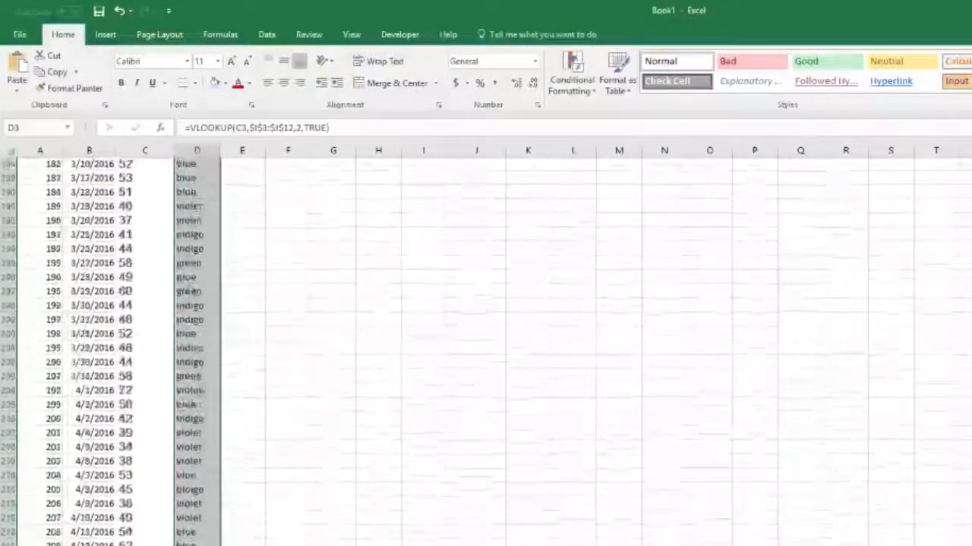
{"action": "scroll", "coordinate": [199, 325], "scroll_direction": "up", "scroll_amount": 20}
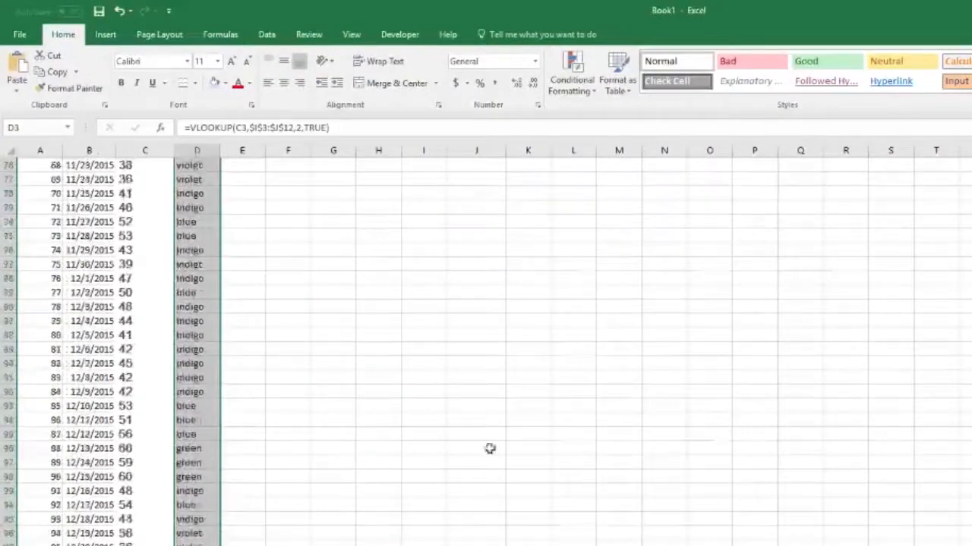
{"action": "scroll", "coordinate": [199, 325], "scroll_direction": "up", "scroll_amount": 20}
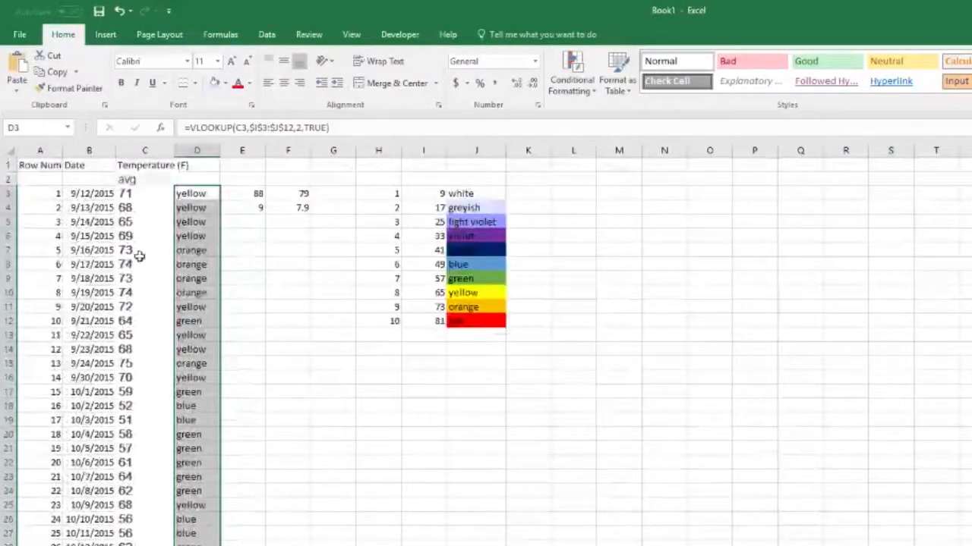
{"action": "left_click", "coordinate": [189, 192]}
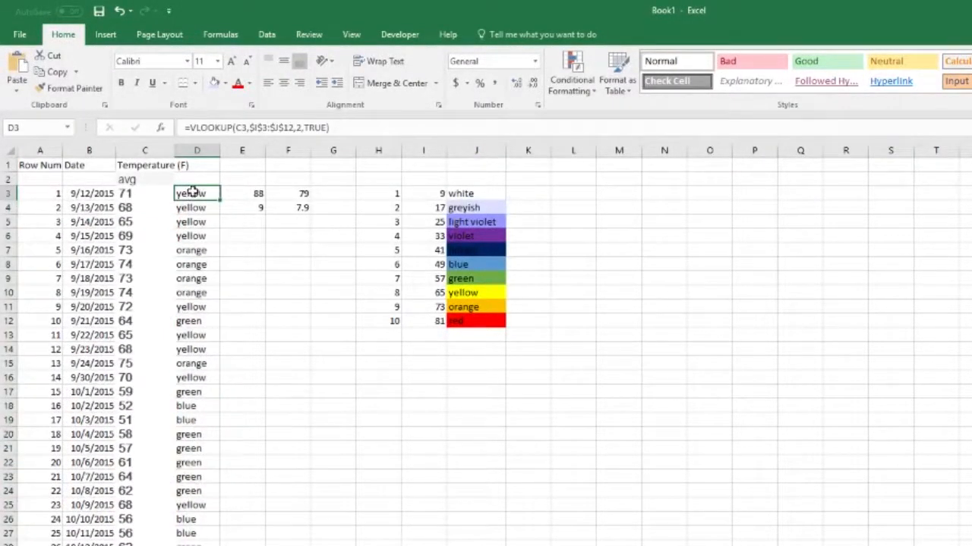
- Begin a new conditional formatting rule for the whole of column D
{"action": "left_click", "coordinate": [198, 149]}
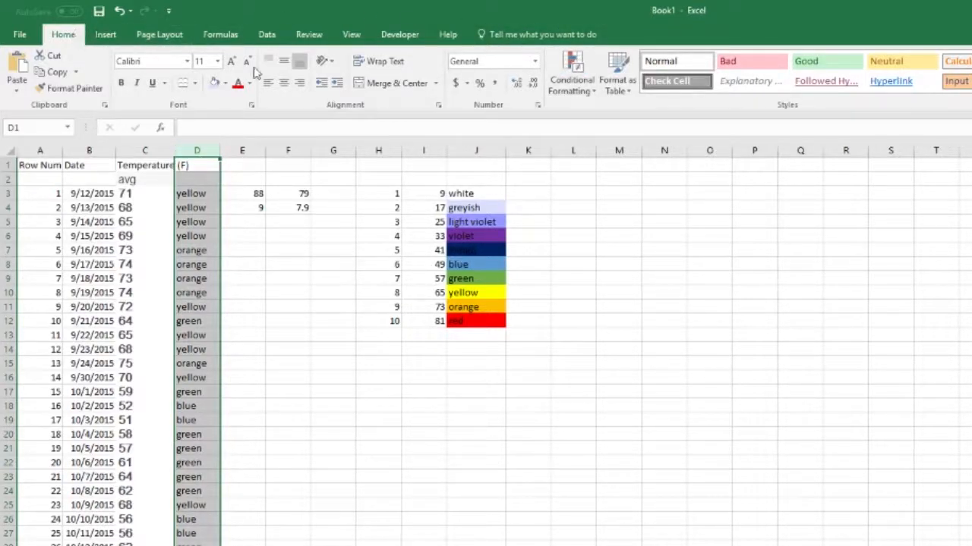
{"action": "left_click", "coordinate": [582, 92]}
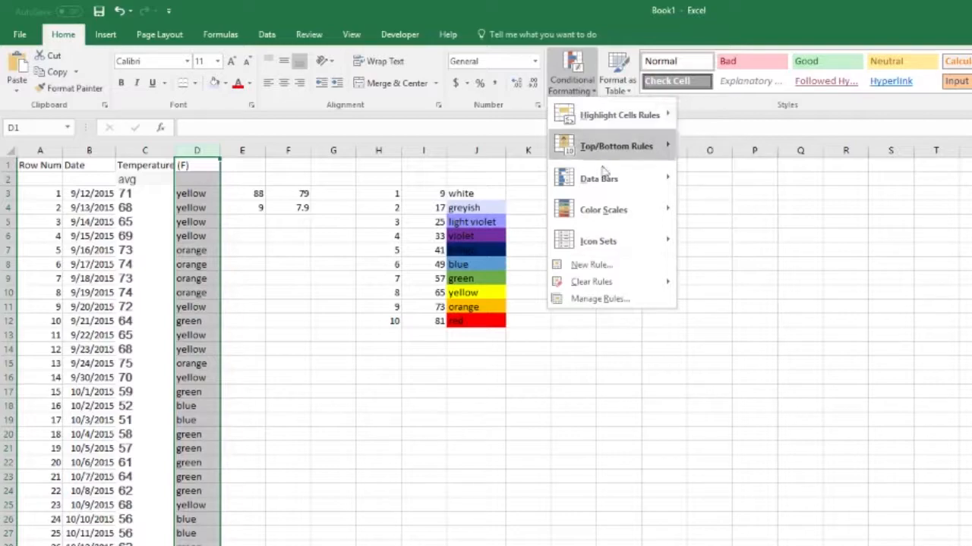
{"action": "left_click", "coordinate": [618, 263]}
{"action": "left_click_drag", "start_coordinate": [167, 292], "coordinate": [517, 212]}
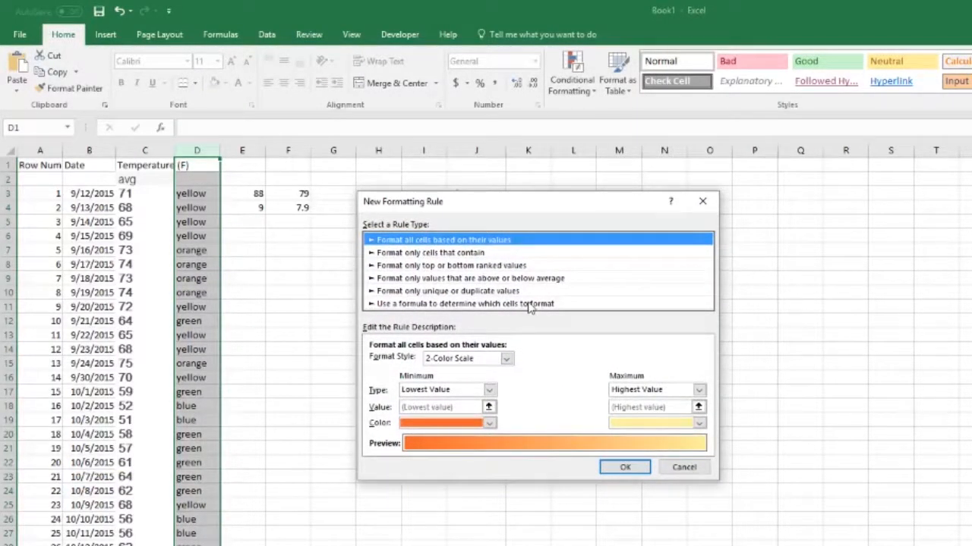
{"action": "left_click", "coordinate": [459, 255]}
{"action": "left_click", "coordinate": [558, 362]}
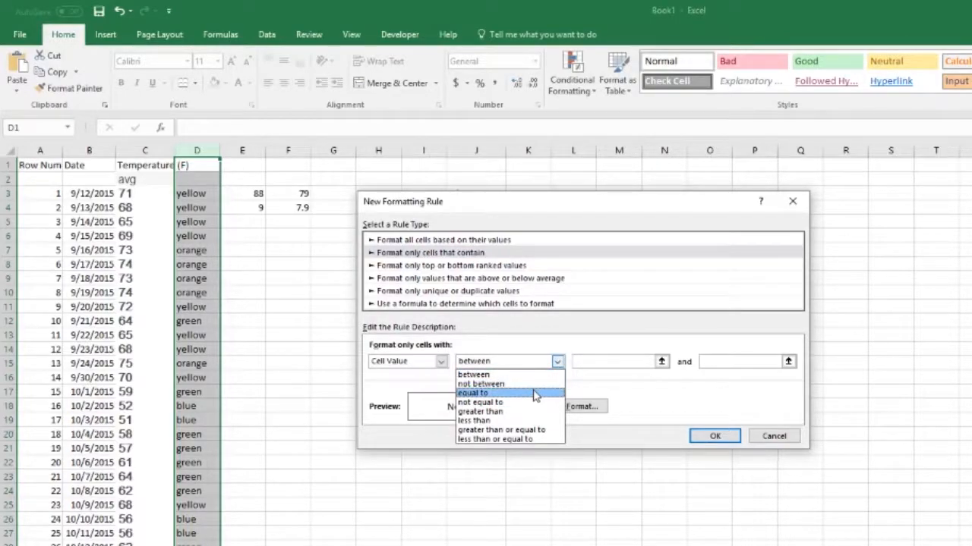
{"action": "left_click", "coordinate": [534, 393]}
{"action": "left_click", "coordinate": [442, 363]}
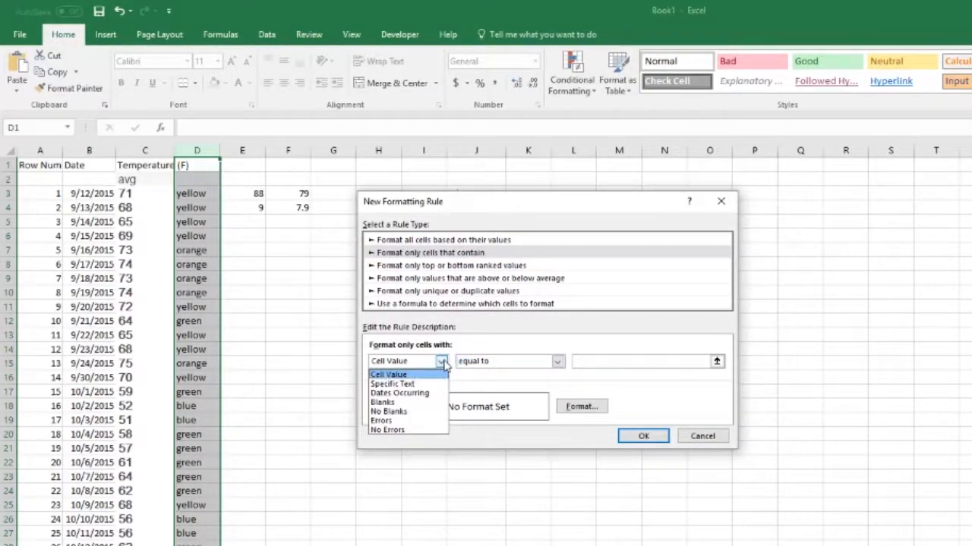
{"action": "left_click", "coordinate": [437, 384]}
{"action": "left_click", "coordinate": [419, 242]}
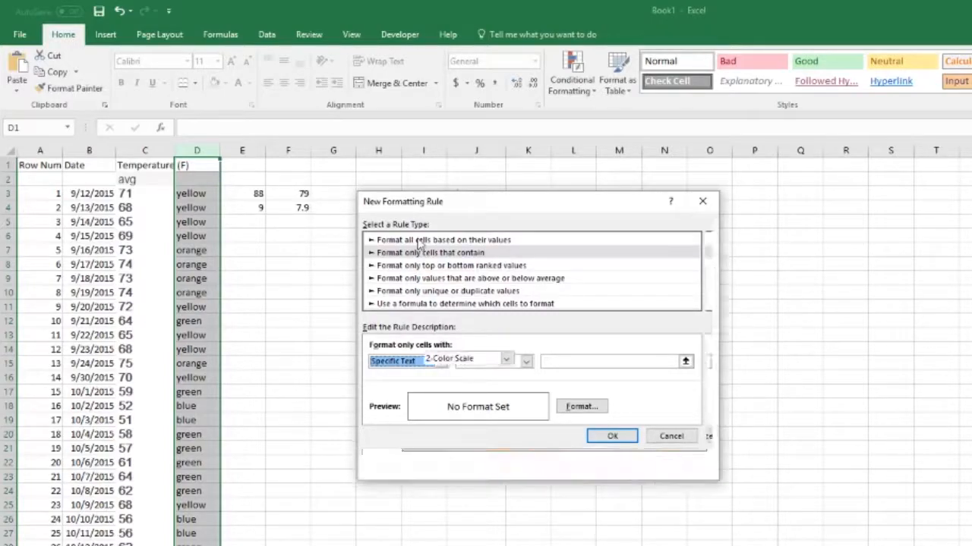
- Set the rule type to format only cells that contain, with Specific Text and the containing condition
{"action": "left_click", "coordinate": [425, 254]}
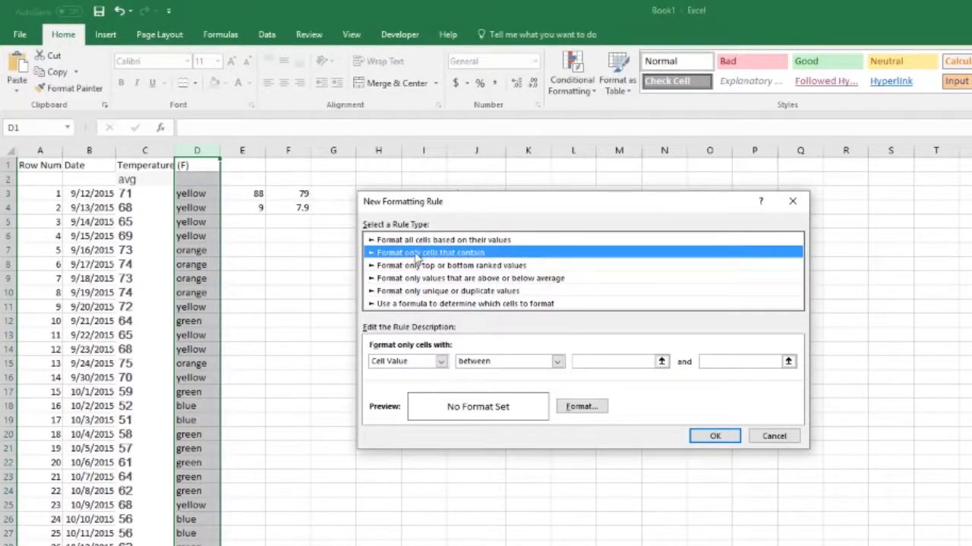
{"action": "left_click", "coordinate": [442, 362]}
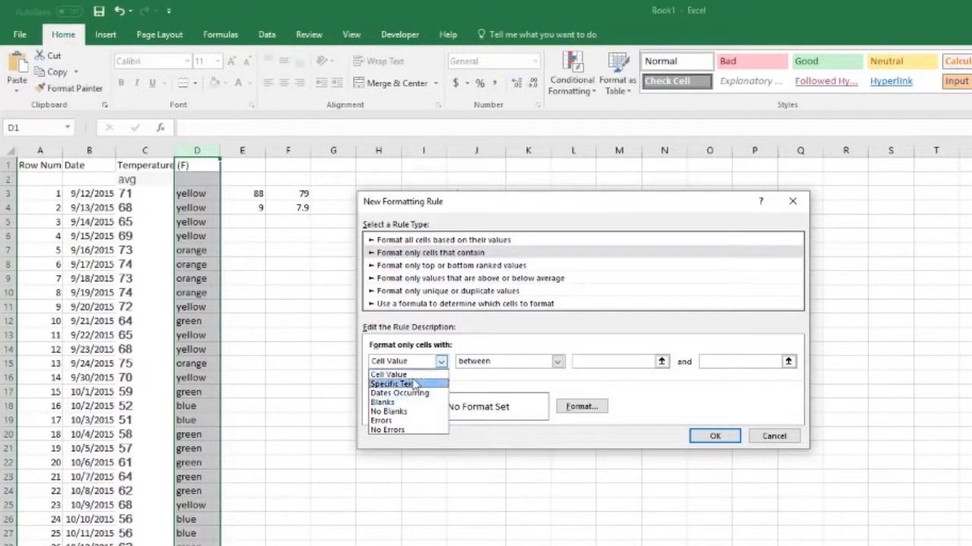
{"action": "left_click", "coordinate": [410, 383]}
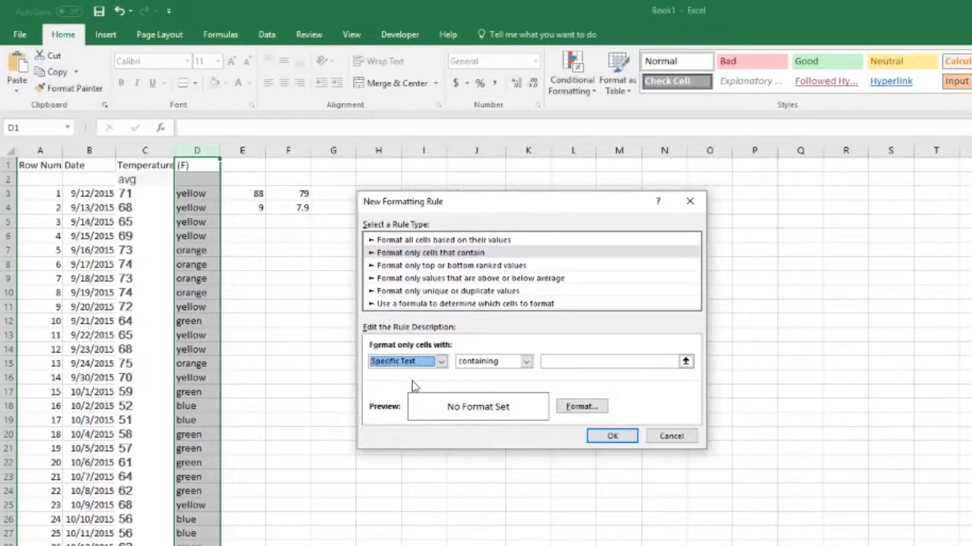
{"action": "left_click", "coordinate": [473, 362]}
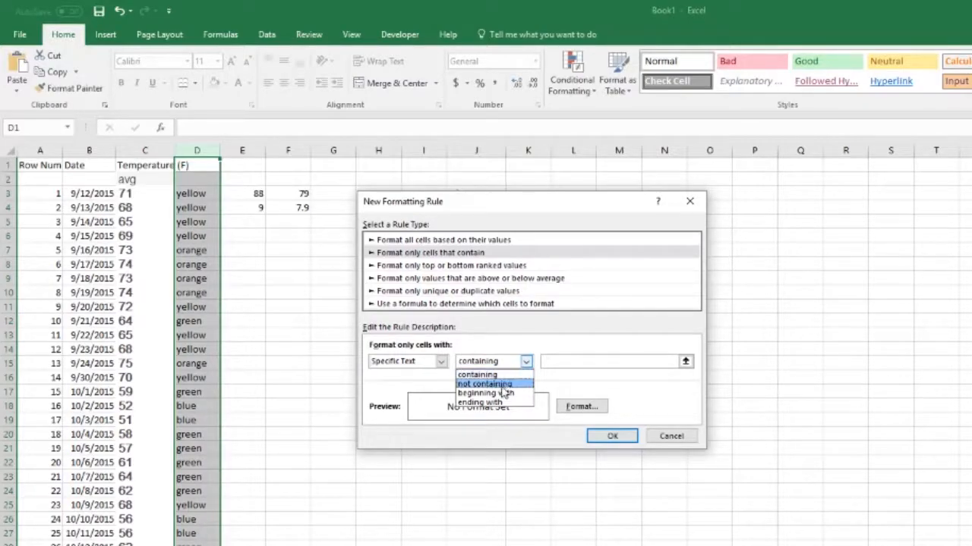
{"action": "left_click", "coordinate": [560, 362]}
- Use the greyish colour name in cell J4 as the rule's text to match, referenced as =$J$4
{"action": "left_click", "coordinate": [577, 362]}
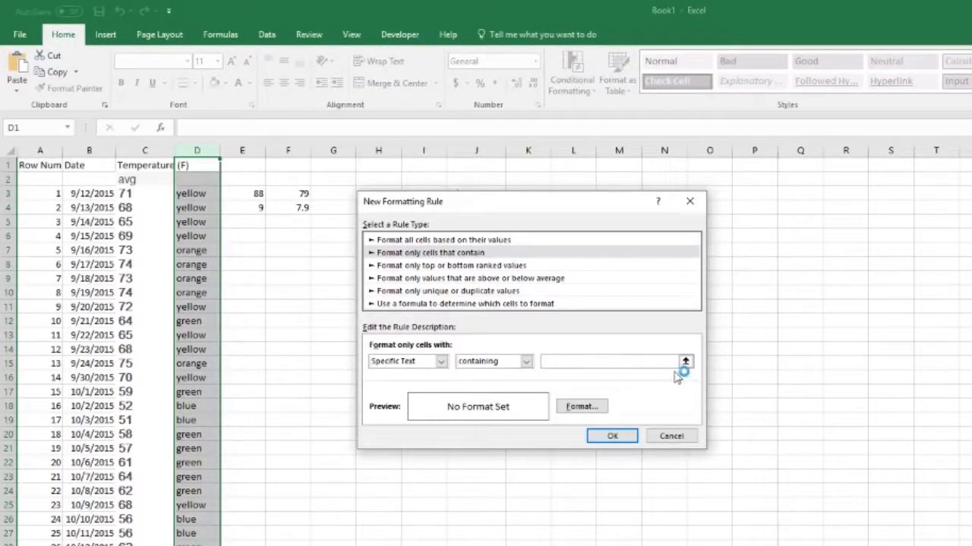
{"action": "left_click_drag", "start_coordinate": [622, 201], "coordinate": [971, 207]}
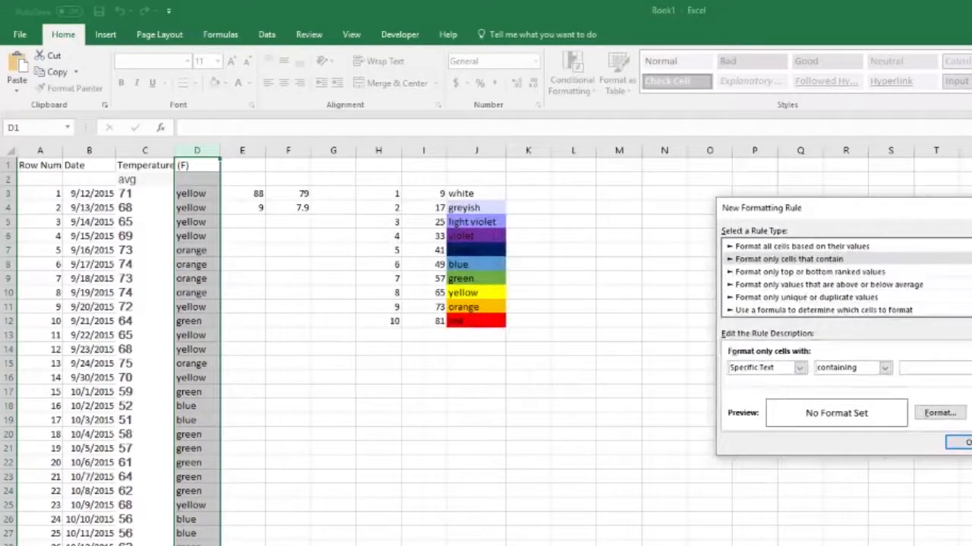
{"action": "left_click", "coordinate": [971, 368]}
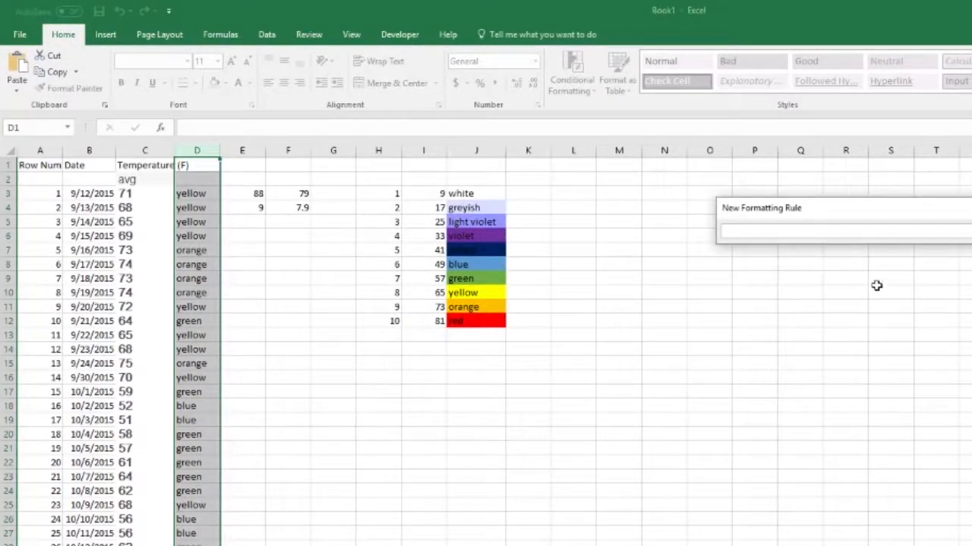
{"action": "left_click", "coordinate": [474, 208]}
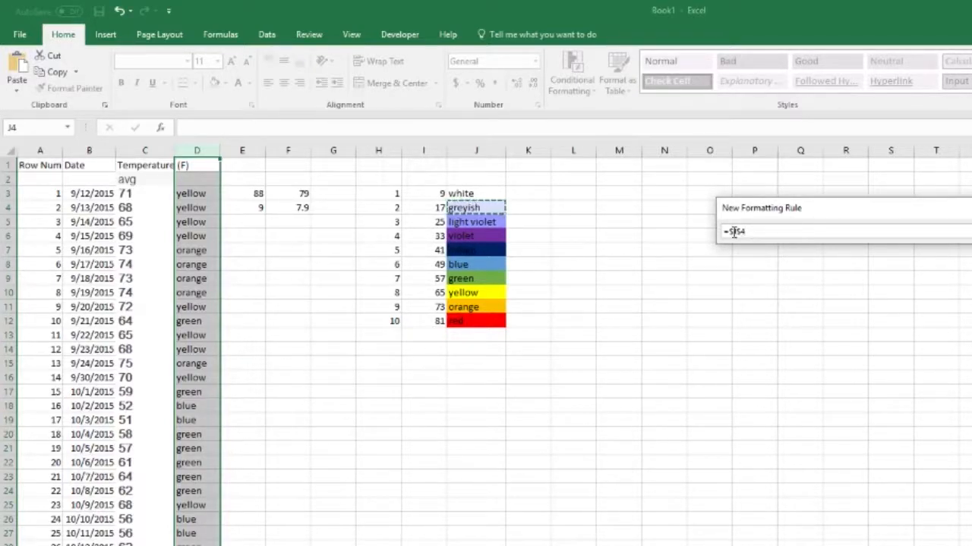
{"action": "key", "text": "Return"}
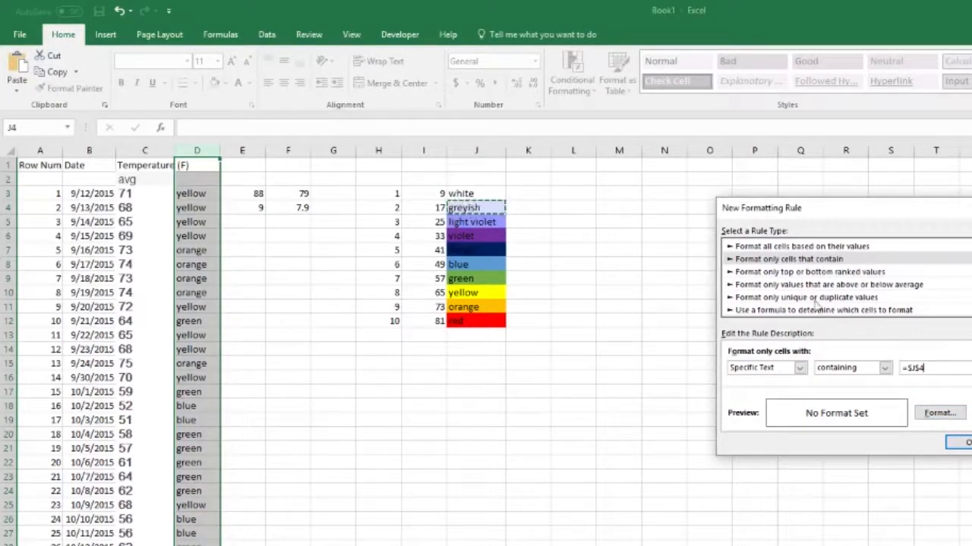
{"action": "left_click", "coordinate": [941, 416]}
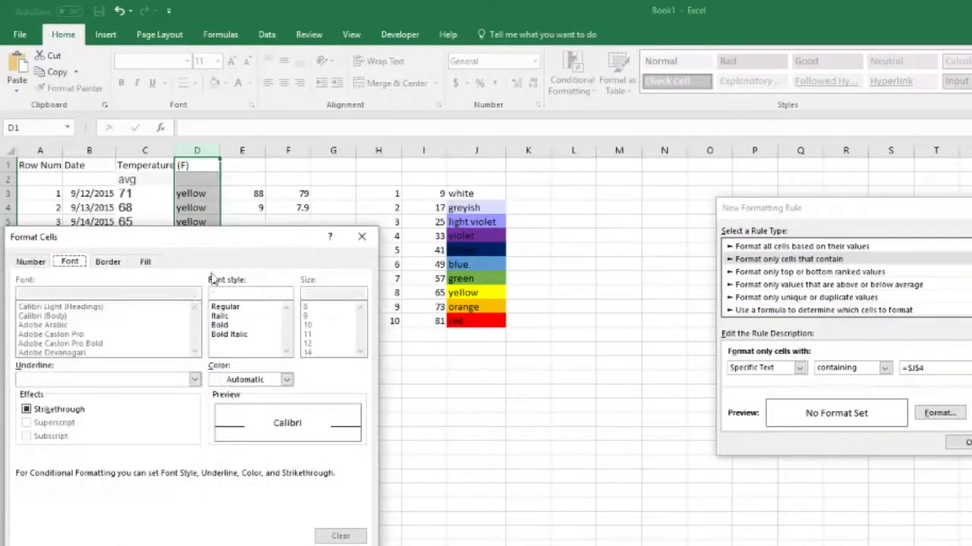
{"action": "left_click", "coordinate": [364, 244]}
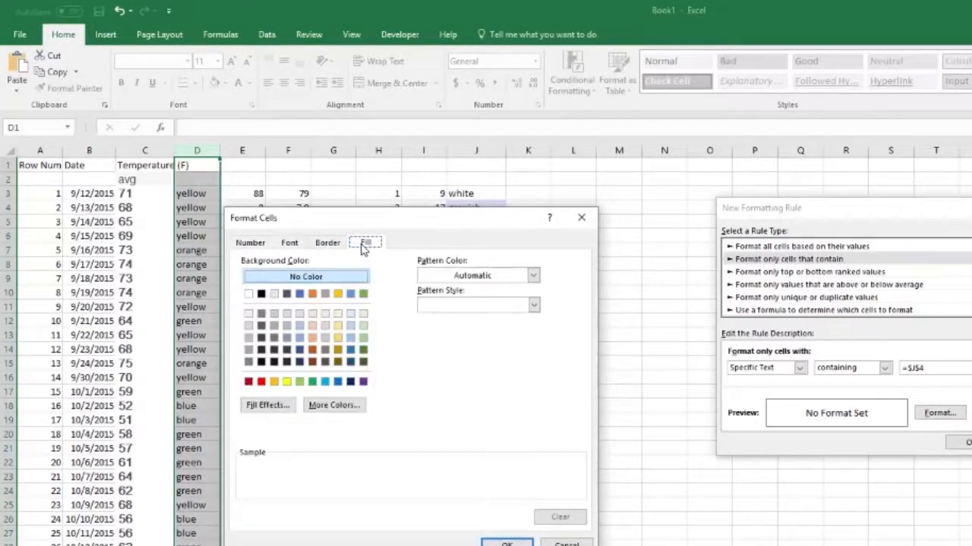
{"action": "left_click", "coordinate": [302, 244]}
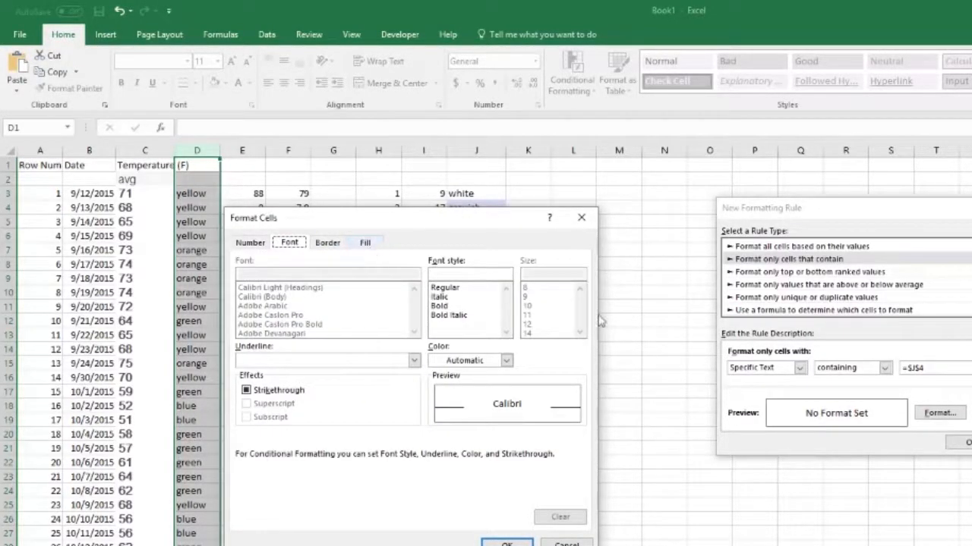
{"action": "left_click", "coordinate": [582, 218]}
- Give the greyish rule a custom pale lavender fill of RGB 226, 231, 254 and apply it to column D
{"action": "left_click", "coordinate": [940, 413]}
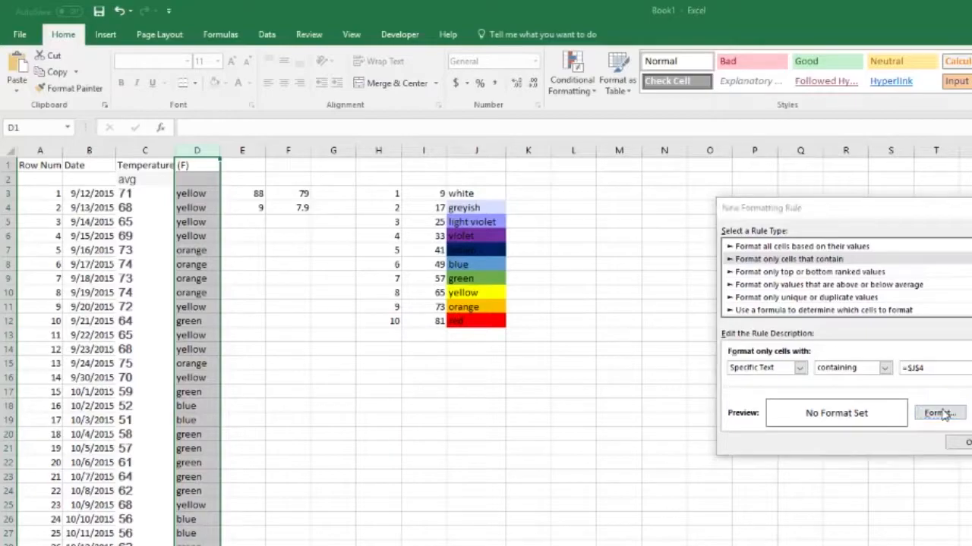
{"action": "left_click", "coordinate": [366, 243]}
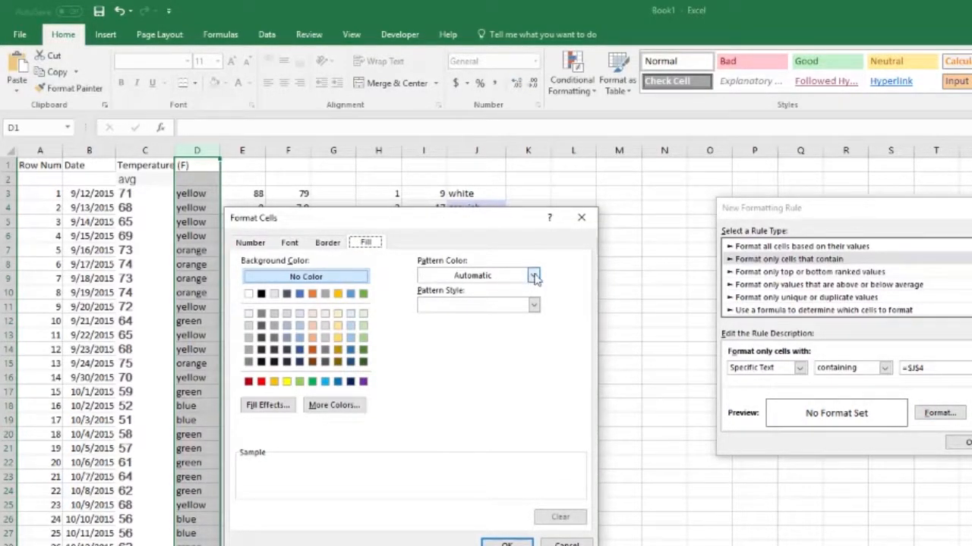
{"action": "left_click_drag", "start_coordinate": [505, 223], "coordinate": [871, 202]}
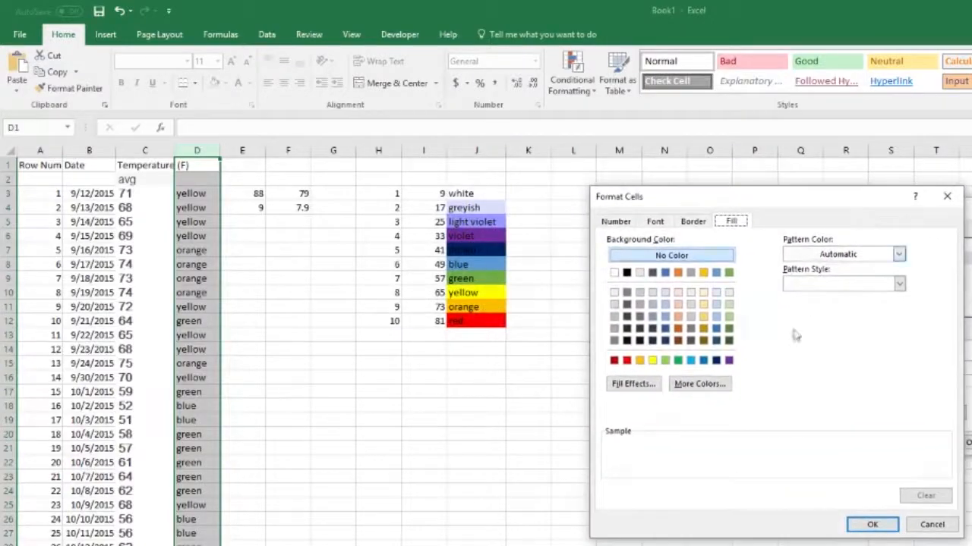
{"action": "left_click", "coordinate": [699, 384]}
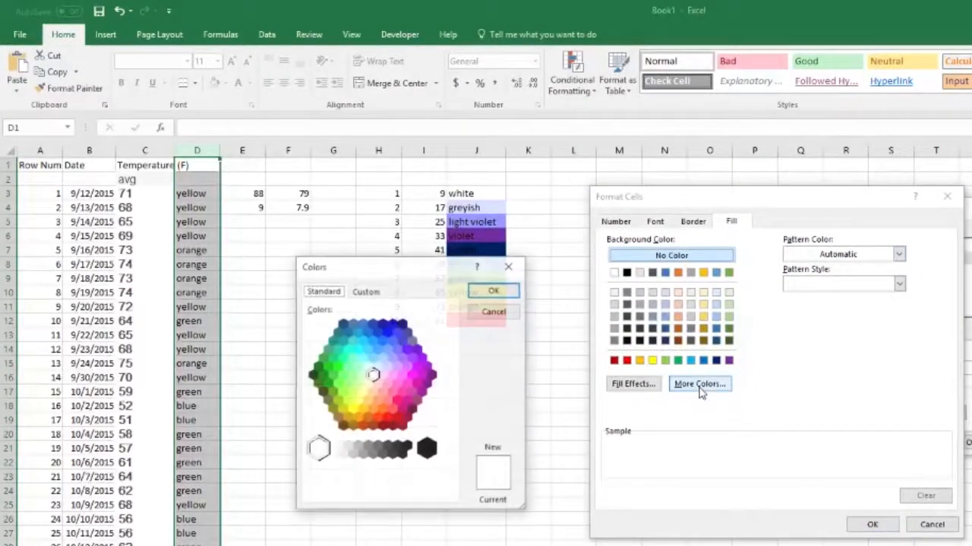
{"action": "left_click", "coordinate": [387, 367]}
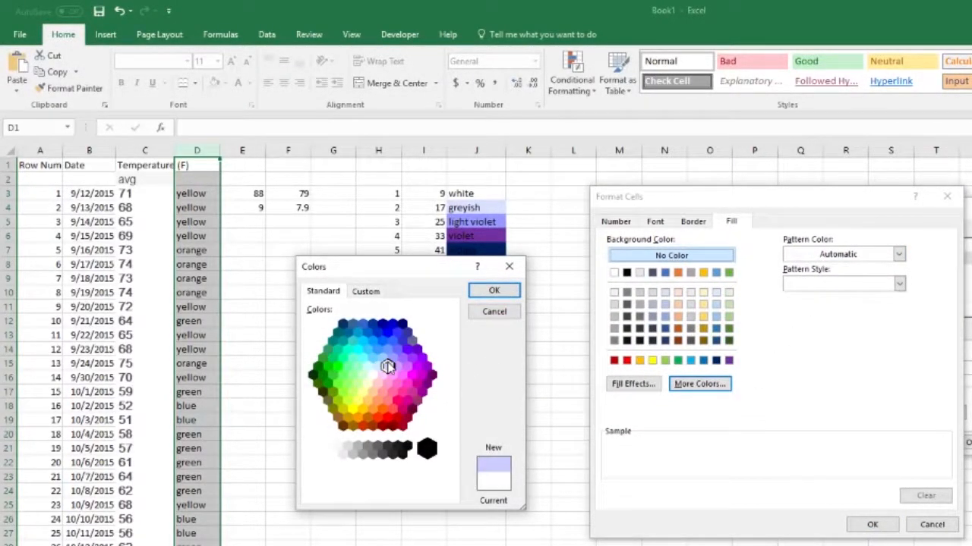
{"action": "left_click", "coordinate": [366, 291]}
{"action": "left_click", "coordinate": [386, 324]}
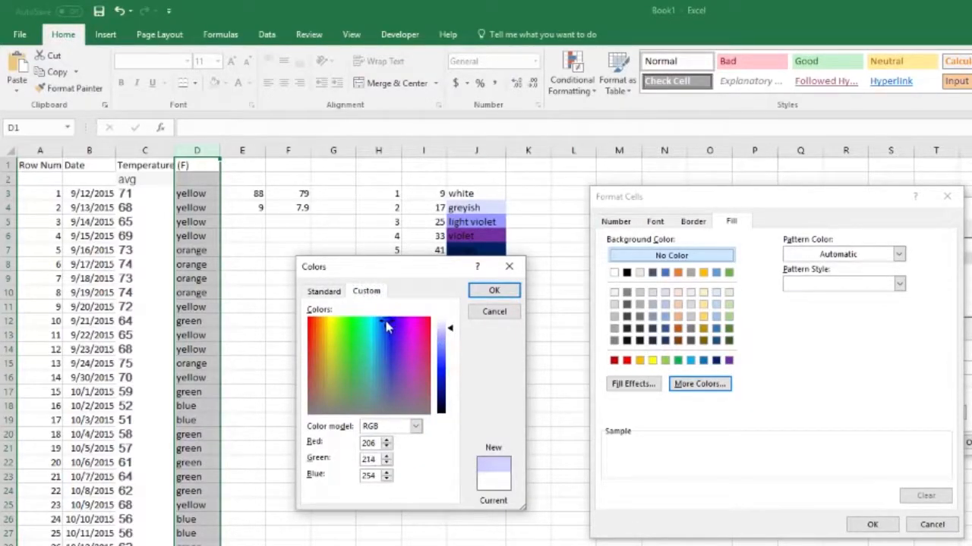
{"action": "left_click_drag", "start_coordinate": [453, 331], "coordinate": [453, 326]}
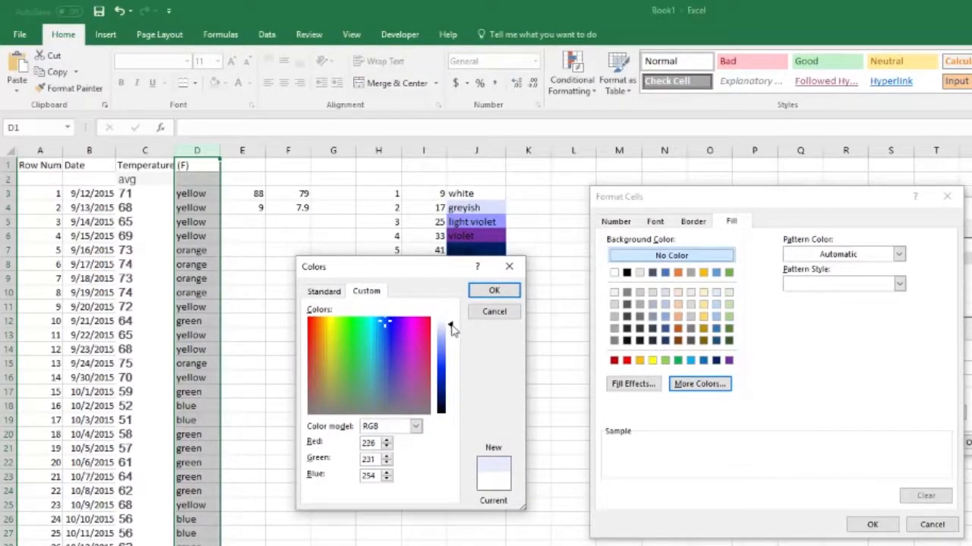
{"action": "left_click", "coordinate": [494, 289]}
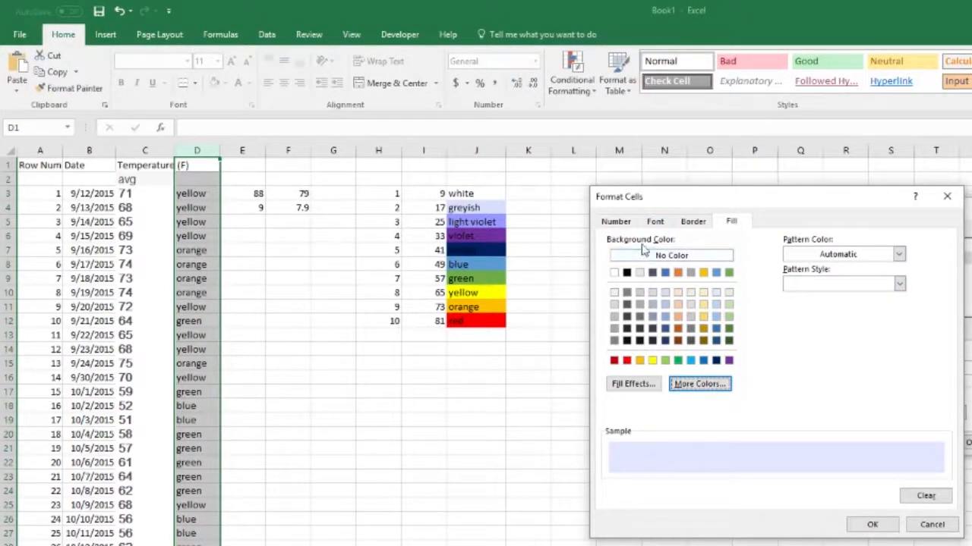
{"action": "left_click", "coordinate": [872, 524]}
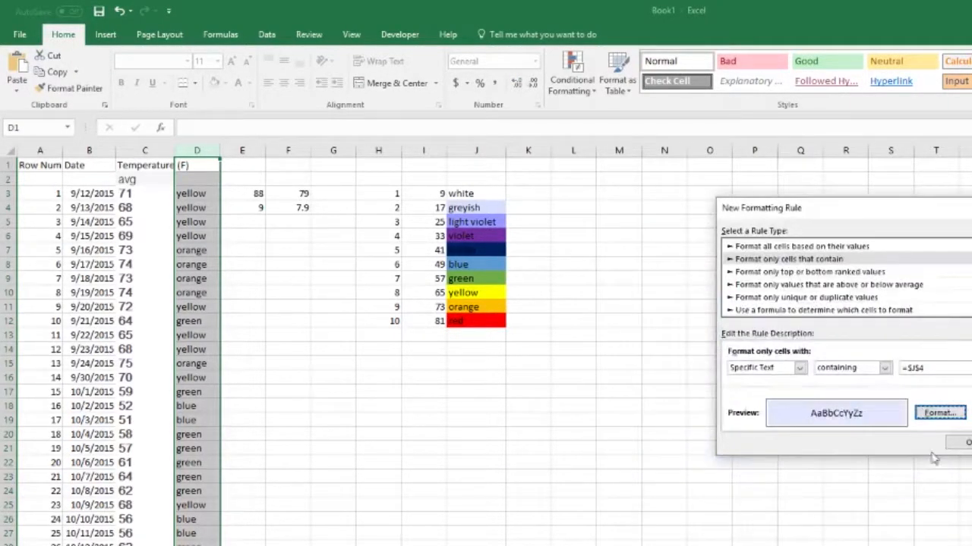
{"action": "left_click", "coordinate": [966, 444]}
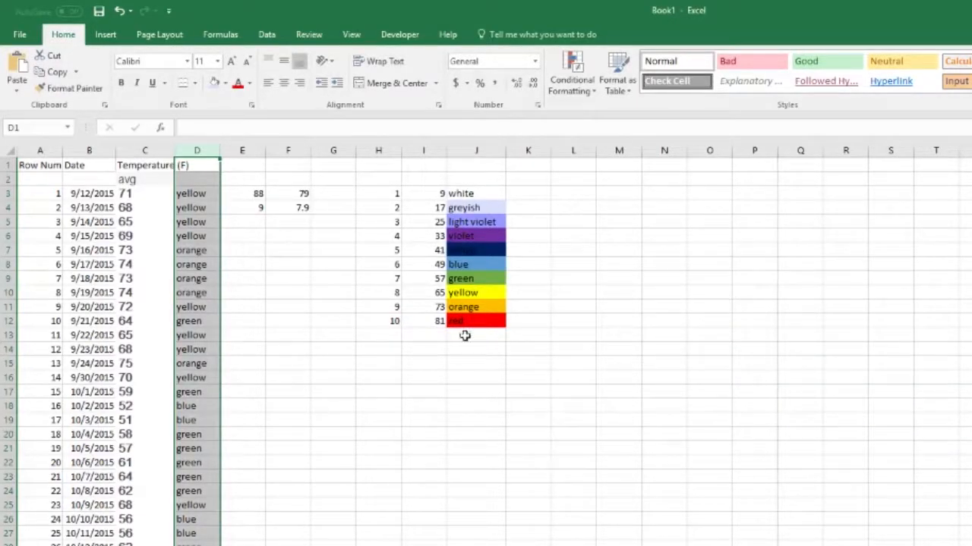
- Create another conditional formatting rule on column D that formats only cells with Specific Text
{"action": "left_click", "coordinate": [261, 348]}
{"action": "scroll", "coordinate": [486, 349], "scroll_direction": "down", "scroll_amount": 20}
{"action": "scroll", "coordinate": [486, 349], "scroll_direction": "down", "scroll_amount": 12}
{"action": "scroll", "coordinate": [485, 349], "scroll_direction": "down", "scroll_amount": 12}
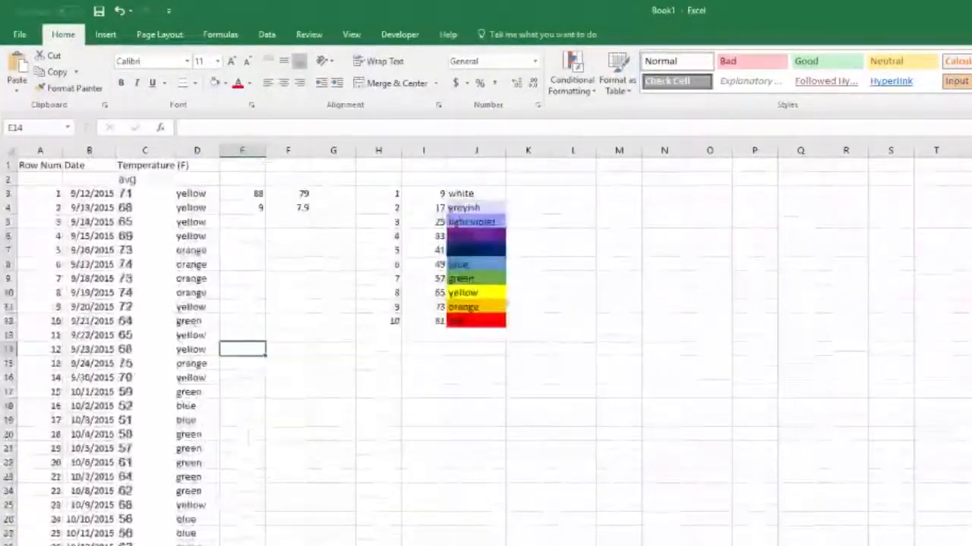
{"action": "left_click", "coordinate": [196, 151]}
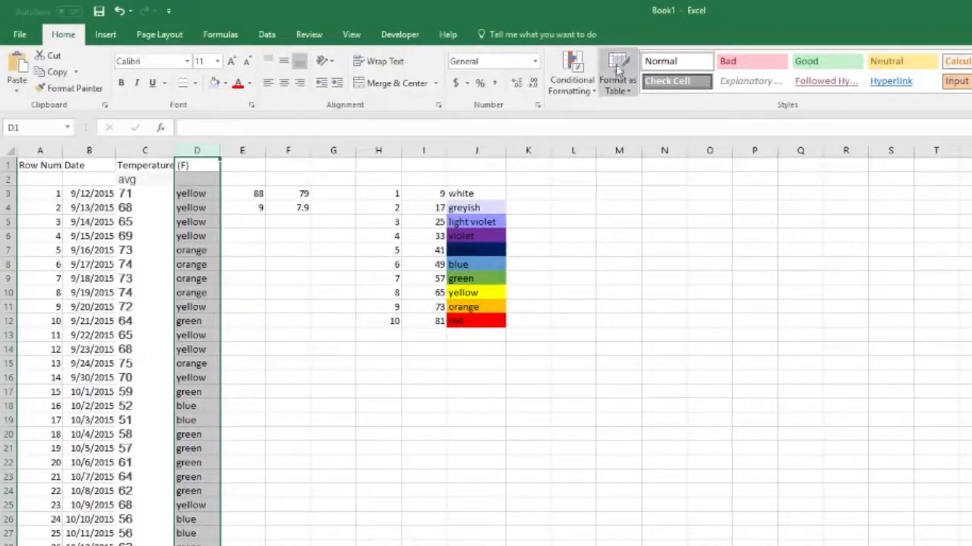
{"action": "left_click", "coordinate": [573, 74]}
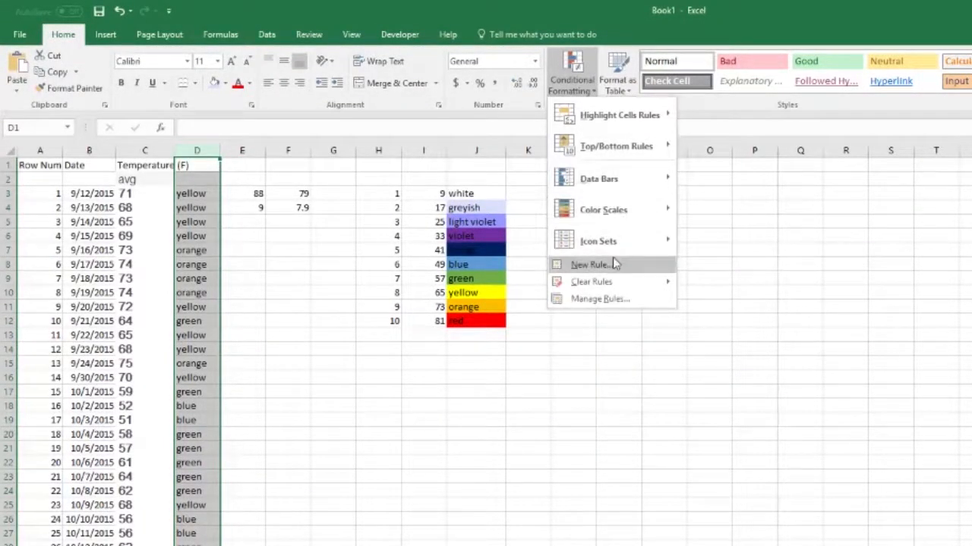
{"action": "left_click", "coordinate": [614, 262]}
{"action": "left_click", "coordinate": [783, 244]}
{"action": "left_click", "coordinate": [791, 353]}
{"action": "left_click", "coordinate": [759, 377]}
- Use the light violet colour name in cell J5 as the rule's text to match, referenced as =$J$5
{"action": "left_click", "coordinate": [899, 353]}
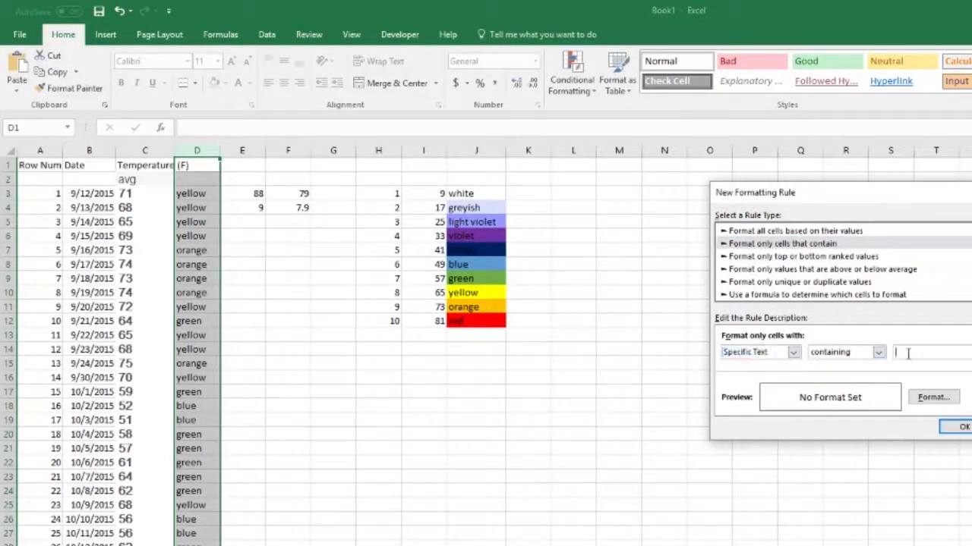
{"action": "left_click", "coordinate": [685, 259]}
{"action": "left_click", "coordinate": [482, 222]}
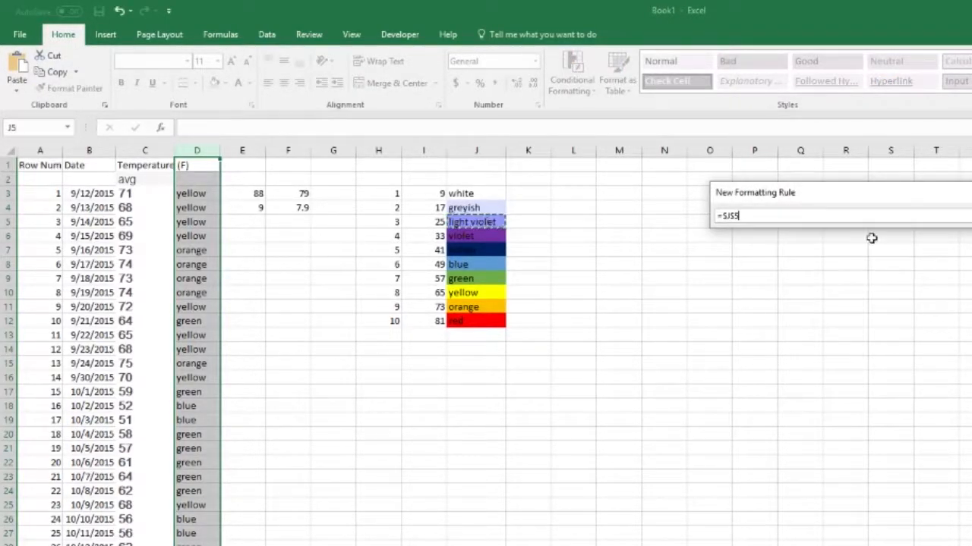
{"action": "key", "text": "Return"}
- Give the light violet rule a matching light violet fill from the standard colours and apply it to column D
{"action": "left_click", "coordinate": [949, 401]}
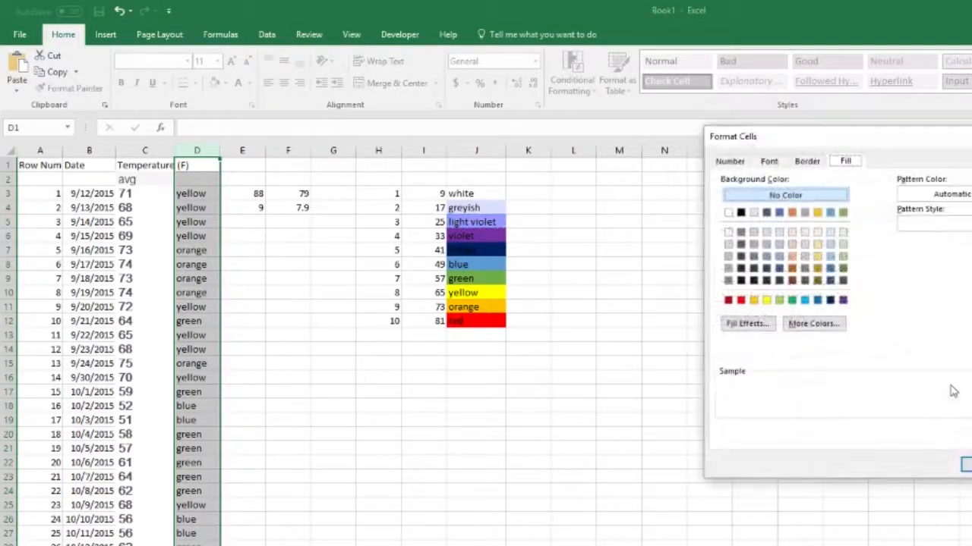
{"action": "left_click", "coordinate": [809, 322]}
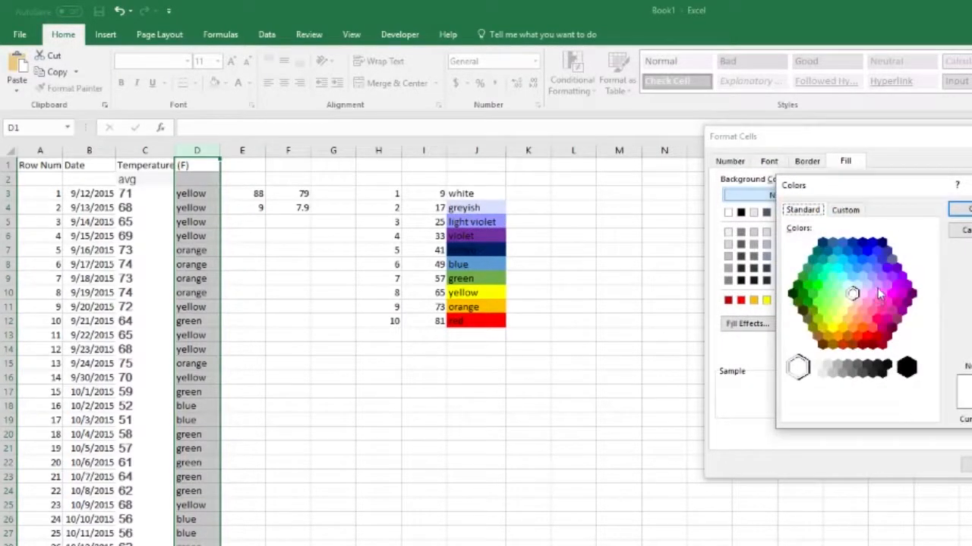
{"action": "left_click", "coordinate": [872, 279]}
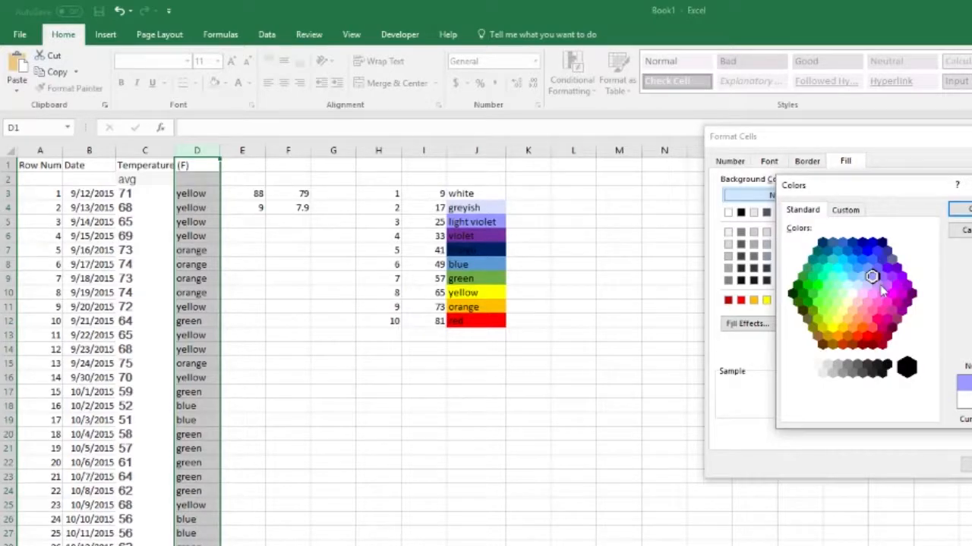
{"action": "left_click", "coordinate": [960, 208]}
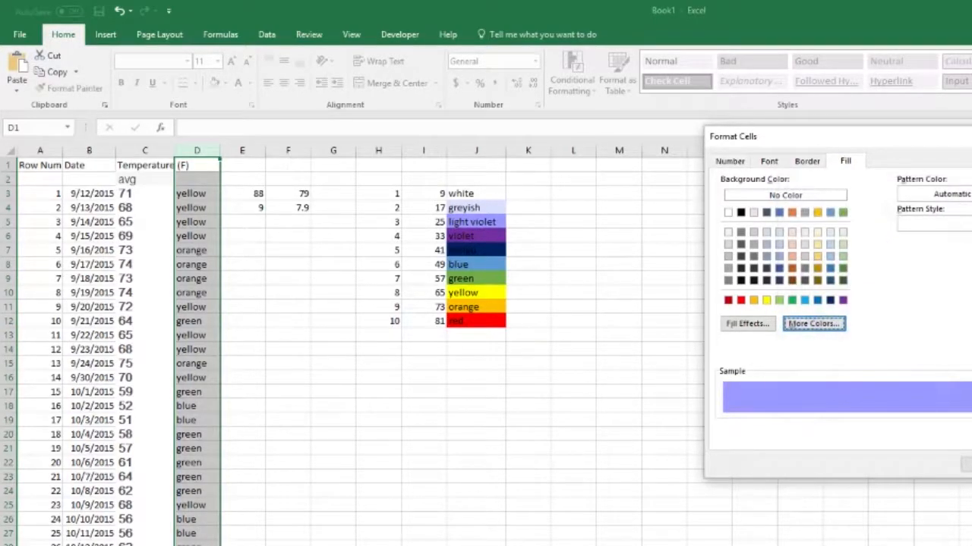
{"action": "left_click", "coordinate": [965, 464]}
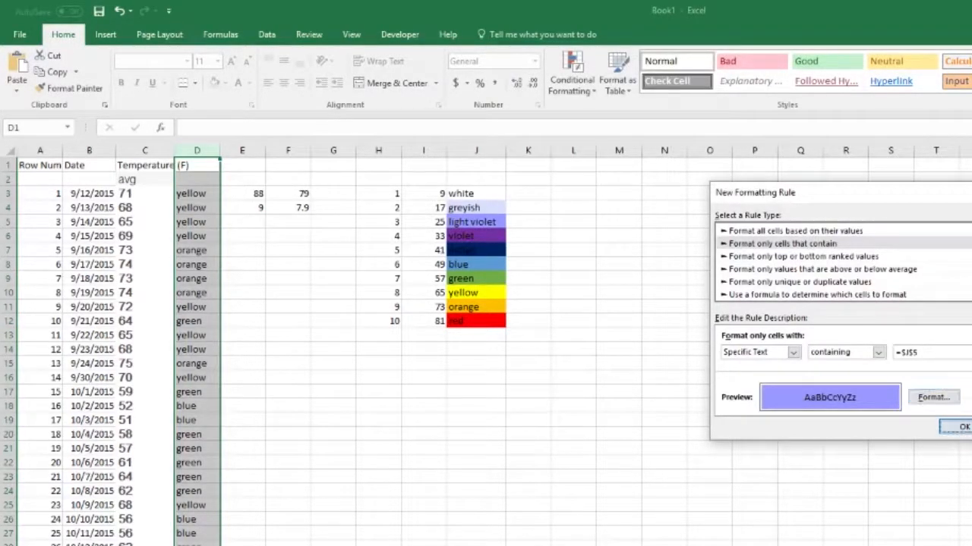
{"action": "left_click", "coordinate": [963, 427]}
- Create a conditional formatting rule on column D for cells with Specific Text containing the violet colour name, referenced as =$J$6
{"action": "left_click", "coordinate": [573, 74]}
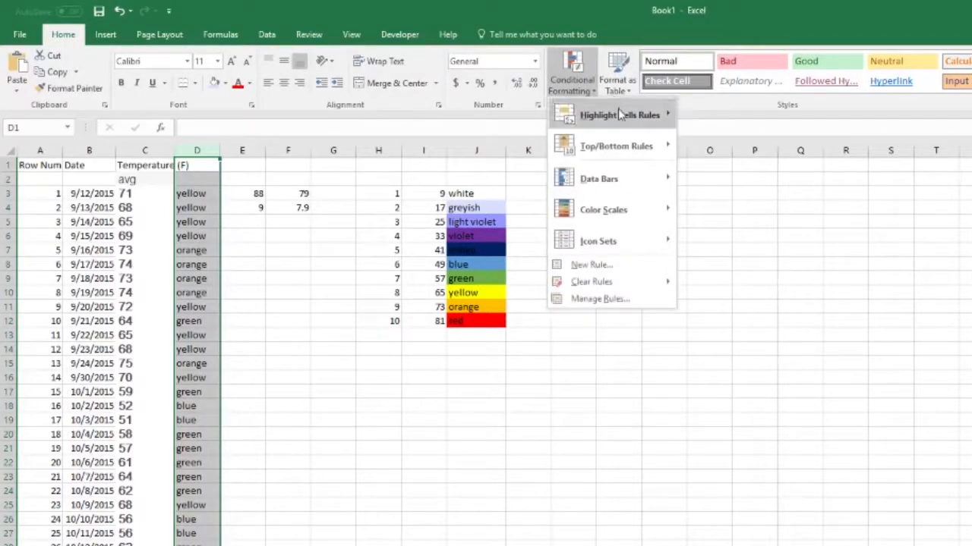
{"action": "left_click", "coordinate": [619, 264]}
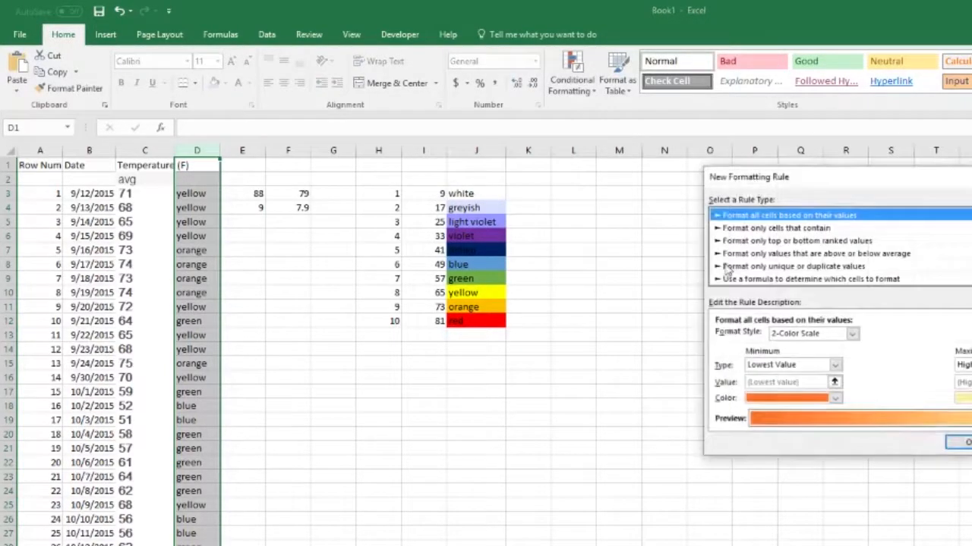
{"action": "left_click", "coordinate": [762, 230]}
{"action": "left_click", "coordinate": [797, 337]}
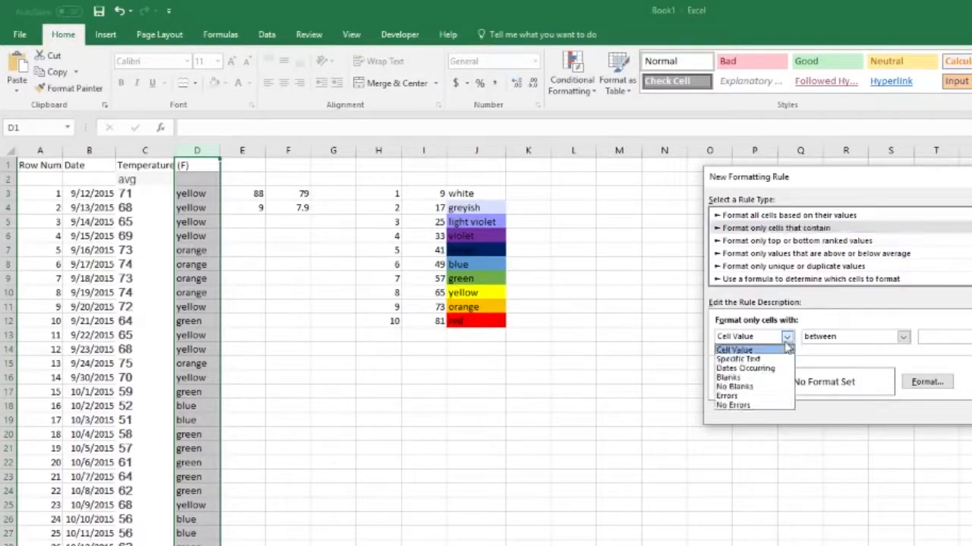
{"action": "left_click", "coordinate": [774, 356]}
{"action": "left_click", "coordinate": [896, 336]}
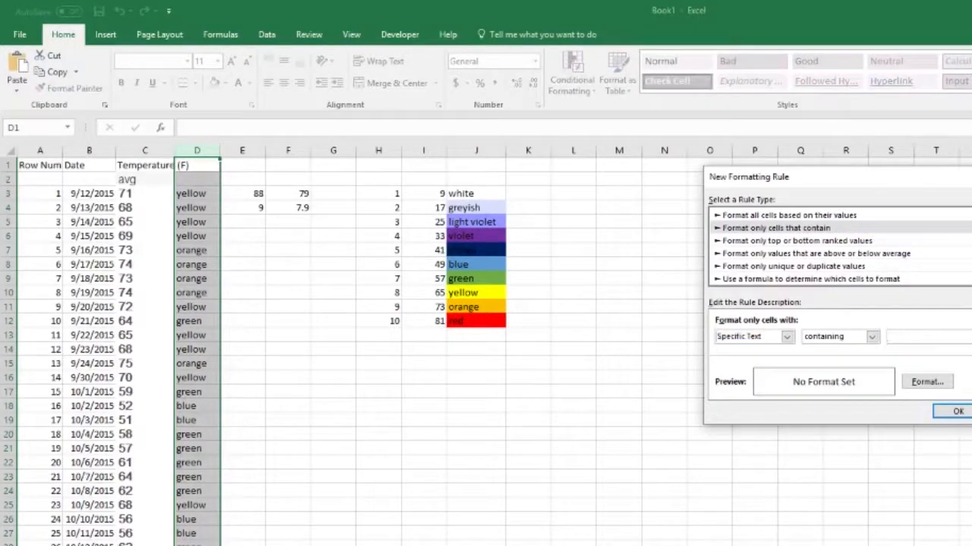
{"action": "left_click", "coordinate": [469, 239]}
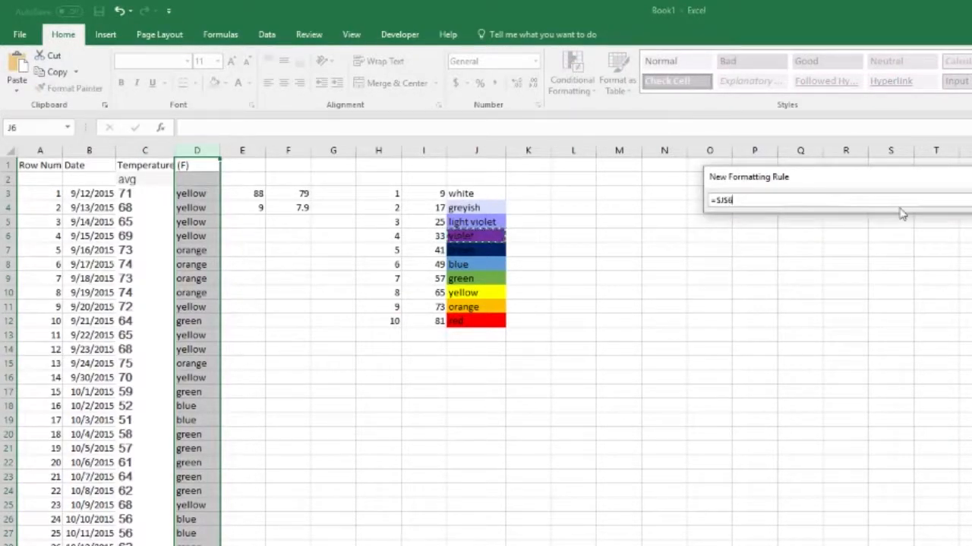
{"action": "key", "text": "Return"}
- Give the violet rule a purple fill from the standard colours and apply it to column D
{"action": "left_click", "coordinate": [926, 381]}
{"action": "left_click", "coordinate": [836, 285]}
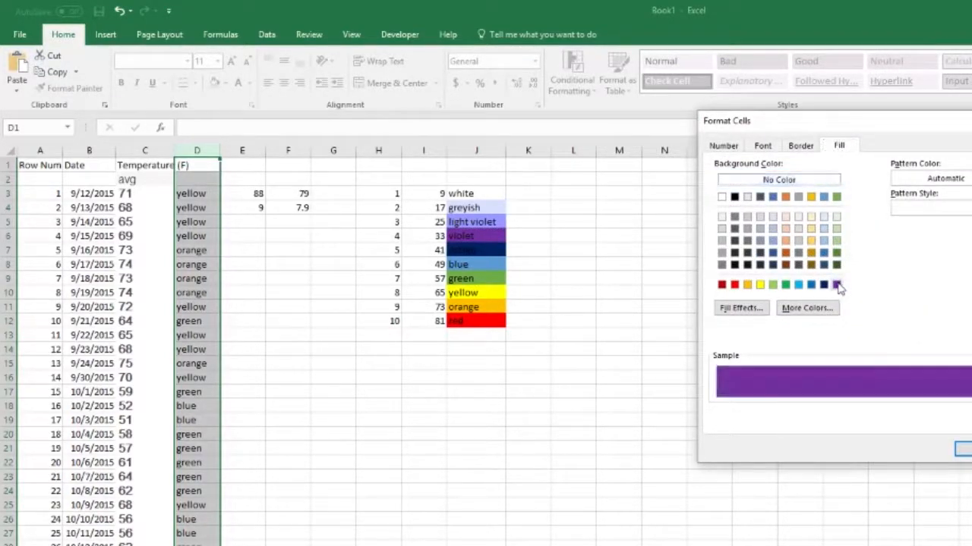
{"action": "left_click", "coordinate": [962, 449]}
{"action": "left_click", "coordinate": [945, 419]}
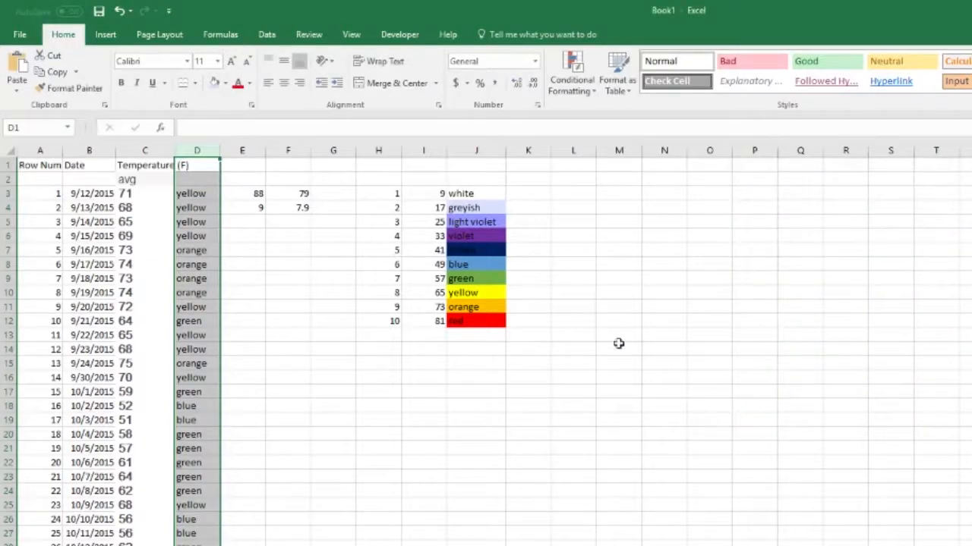
- Create a rule on column D for cells with Specific Text containing the colour name in the dark blue cell J7, referenced as =$J$7
{"action": "left_click", "coordinate": [577, 80]}
{"action": "left_click", "coordinate": [629, 265]}
{"action": "left_click", "coordinate": [797, 215]}
{"action": "left_click", "coordinate": [787, 321]}
{"action": "left_click", "coordinate": [759, 344]}
{"action": "left_click", "coordinate": [895, 320]}
{"action": "left_click", "coordinate": [971, 321]}
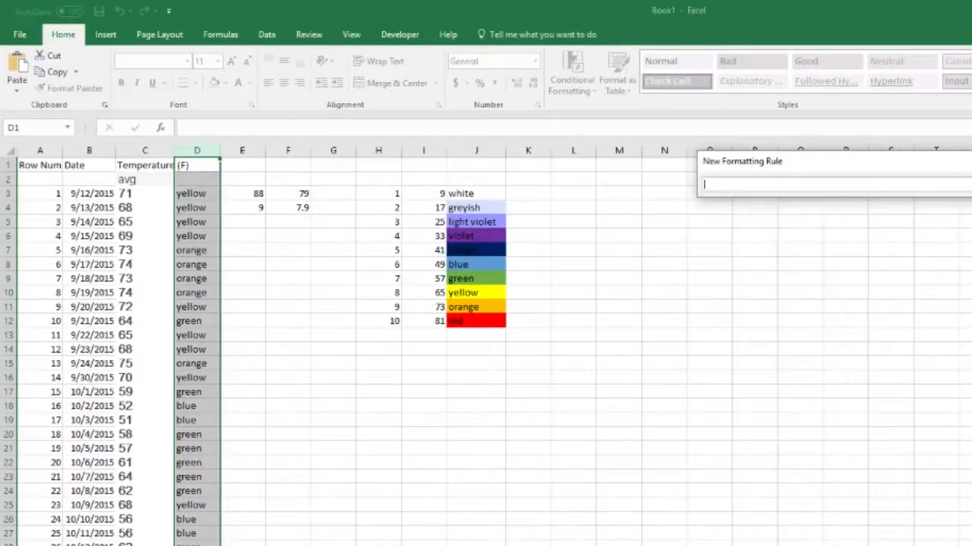
{"action": "left_click", "coordinate": [497, 249]}
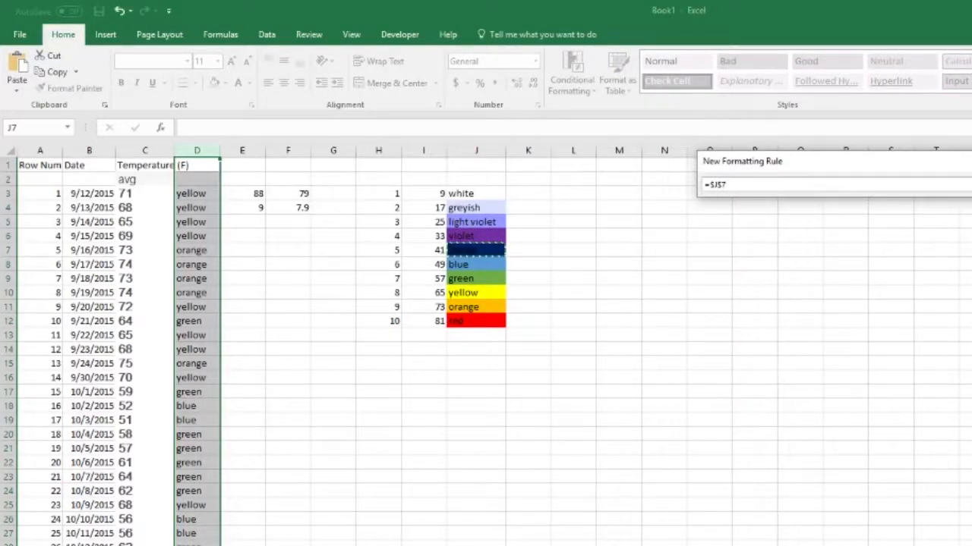
{"action": "key", "text": "Return"}
- Give the =$J$7 rule a dark blue fill from the standard colours and apply it to column D
{"action": "left_click", "coordinate": [920, 366]}
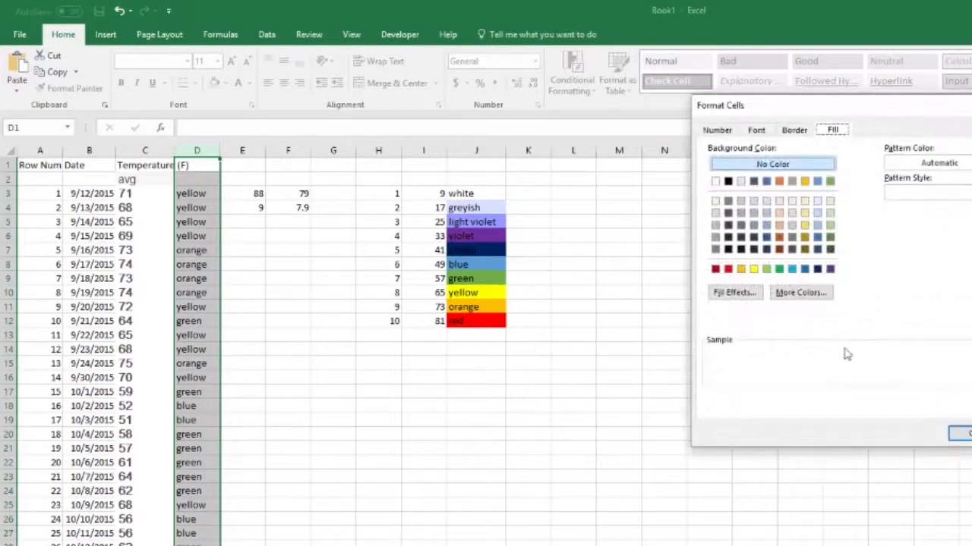
{"action": "left_click", "coordinate": [818, 250]}
{"action": "left_click", "coordinate": [817, 269]}
{"action": "left_click", "coordinate": [960, 433]}
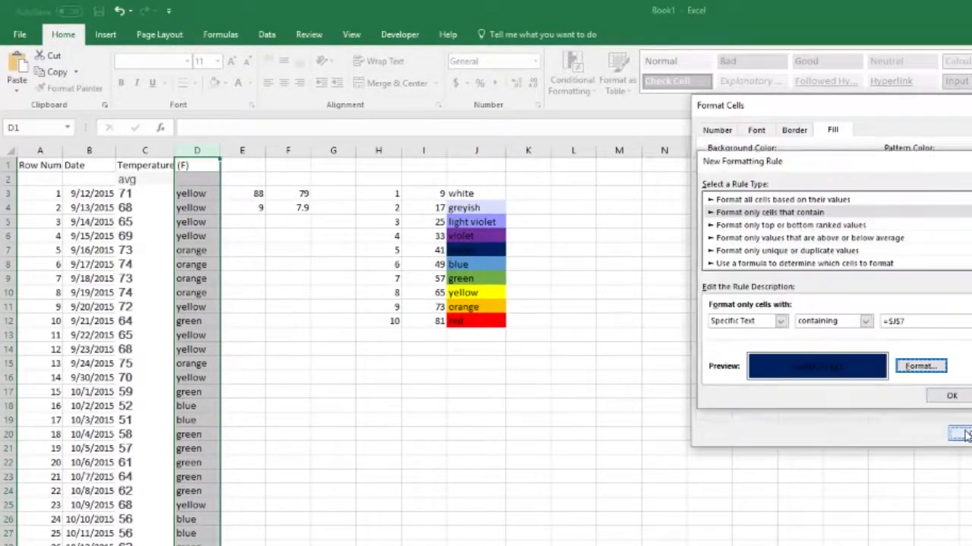
{"action": "left_click", "coordinate": [951, 397]}
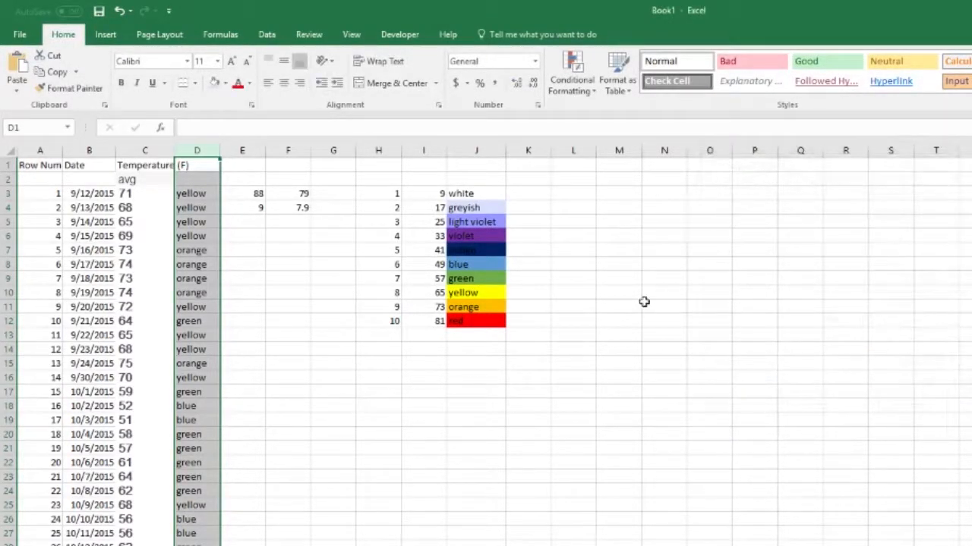
- Create a rule on column D for cells with Specific Text containing the blue colour name, referenced as =$J$8
{"action": "left_click", "coordinate": [573, 75]}
{"action": "left_click", "coordinate": [577, 262]}
{"action": "left_click", "coordinate": [809, 249]}
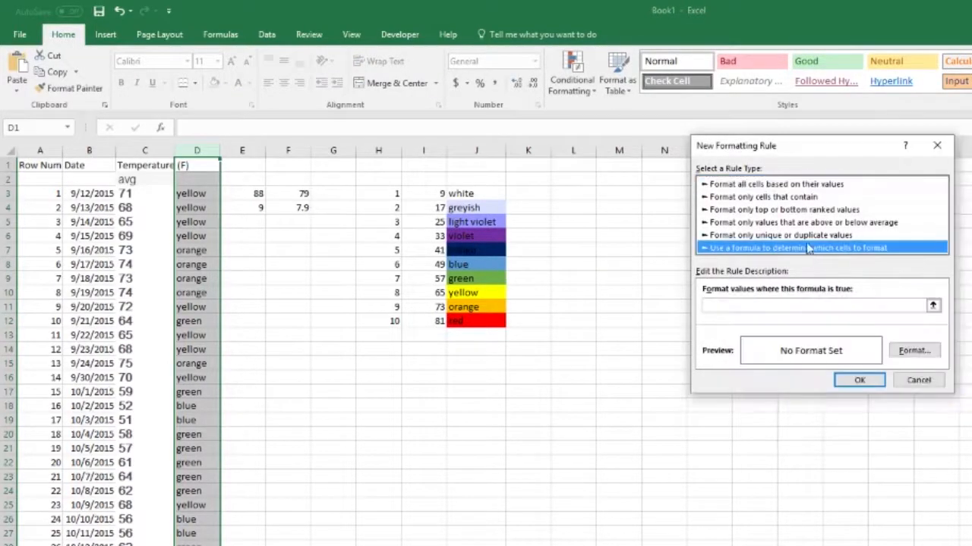
{"action": "left_click", "coordinate": [797, 198]}
{"action": "left_click", "coordinate": [774, 305]}
{"action": "left_click", "coordinate": [751, 327]}
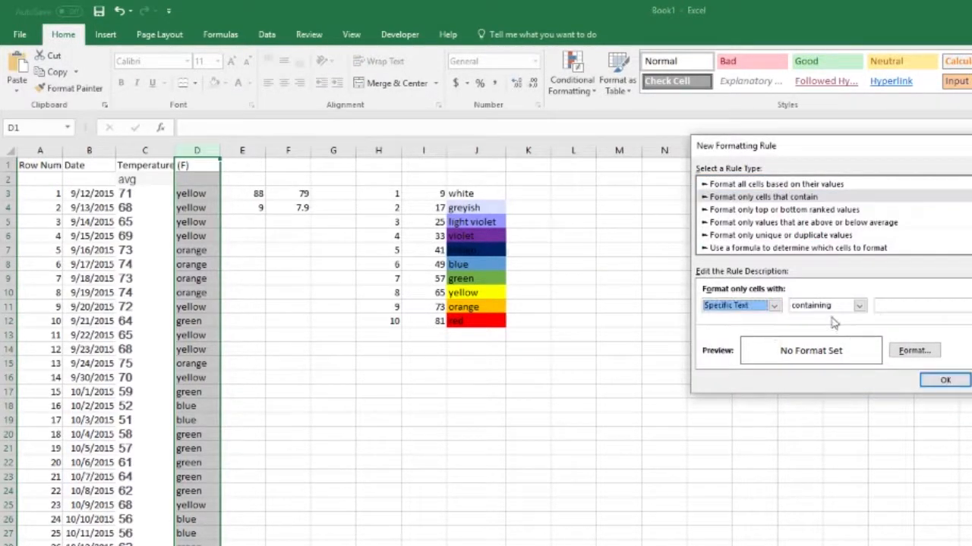
{"action": "left_click", "coordinate": [878, 308]}
{"action": "left_click", "coordinate": [580, 278]}
{"action": "left_click", "coordinate": [472, 263]}
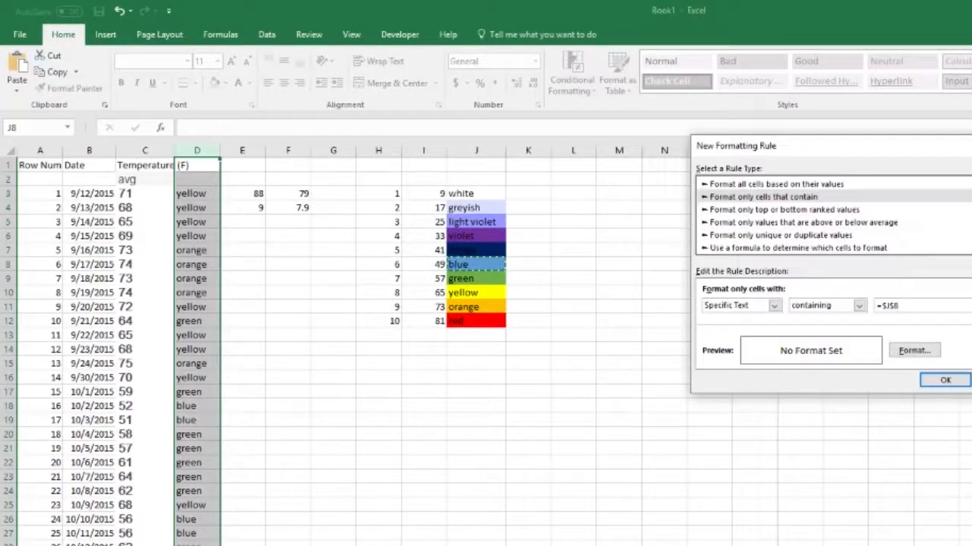
- Give the blue rule the medium blue theme fill that matches cell J8 and apply it to column D
{"action": "left_click", "coordinate": [914, 350]}
{"action": "left_click", "coordinate": [786, 253]}
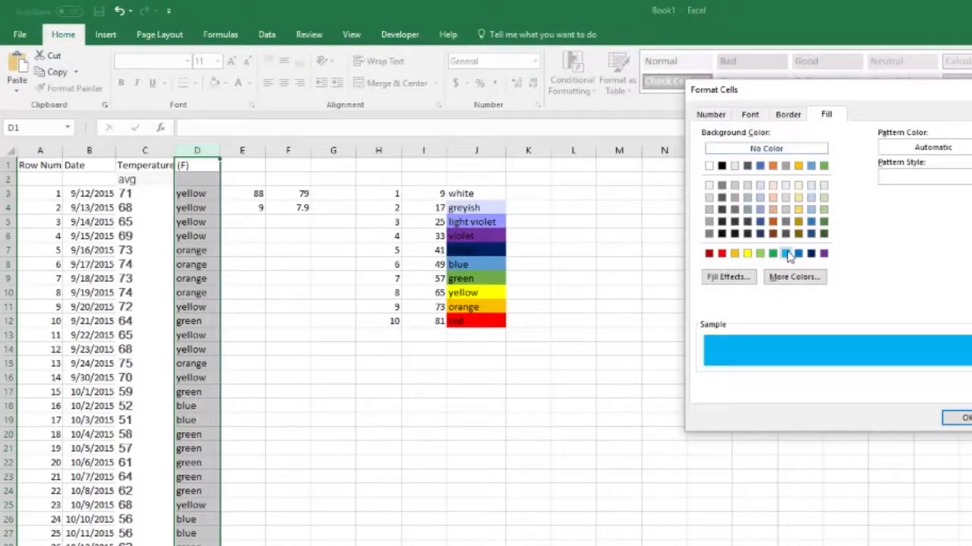
{"action": "left_click", "coordinate": [811, 209]}
{"action": "left_click", "coordinate": [810, 222]}
{"action": "left_click", "coordinate": [811, 165]}
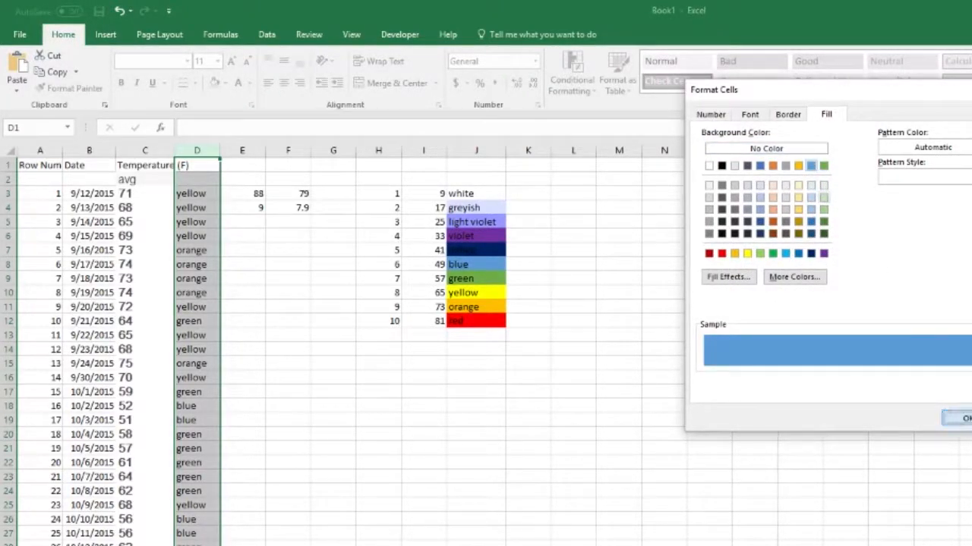
{"action": "left_click", "coordinate": [958, 417]}
{"action": "left_click", "coordinate": [945, 383]}
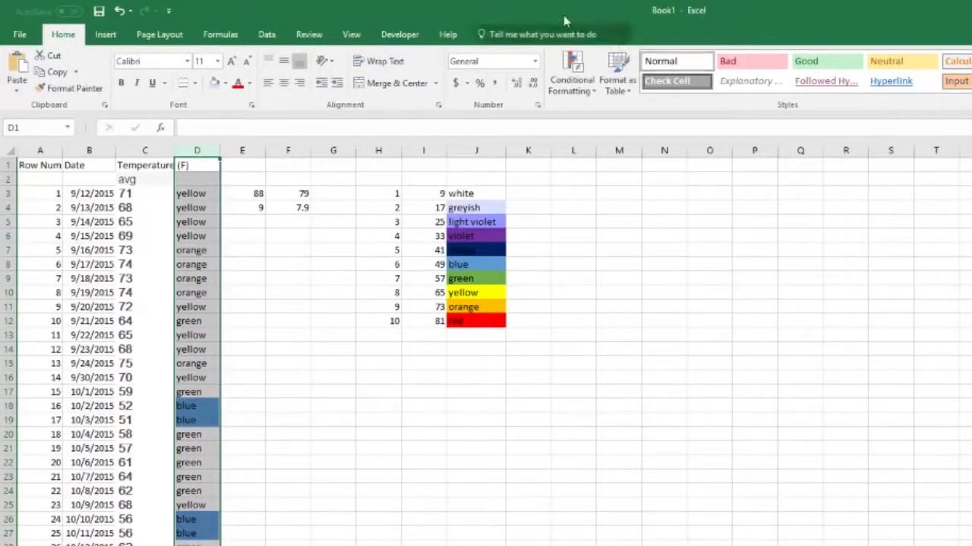
- Create a rule on column D for cells with Specific Text containing the green colour name, referenced as =$J$9
{"action": "left_click", "coordinate": [572, 76]}
{"action": "left_click", "coordinate": [601, 265]}
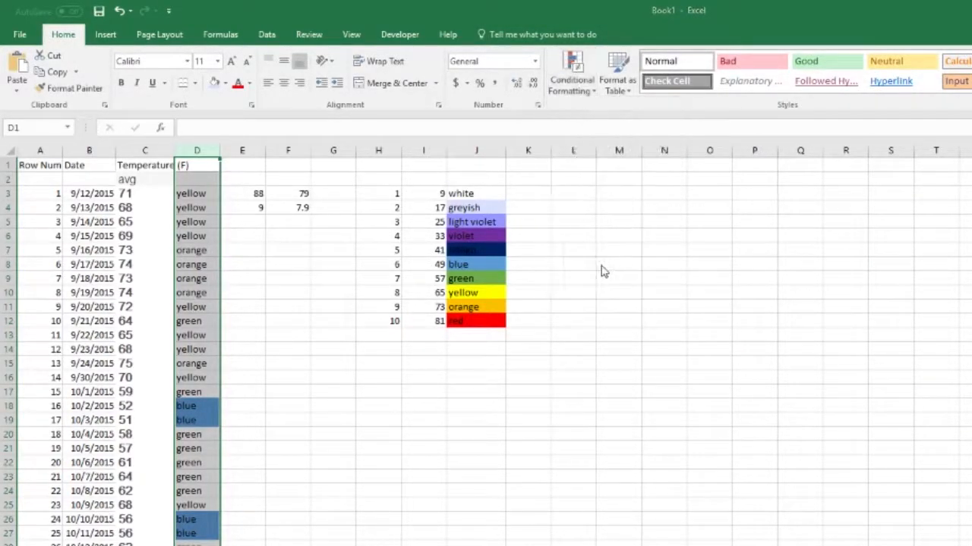
{"action": "left_click", "coordinate": [743, 194]}
{"action": "left_click", "coordinate": [745, 182]}
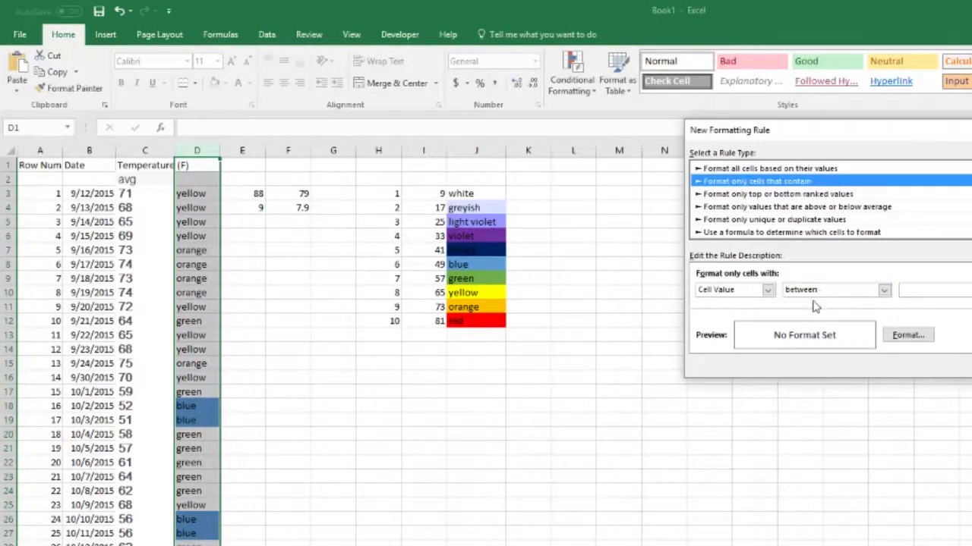
{"action": "left_click", "coordinate": [768, 290]}
{"action": "left_click", "coordinate": [750, 313]}
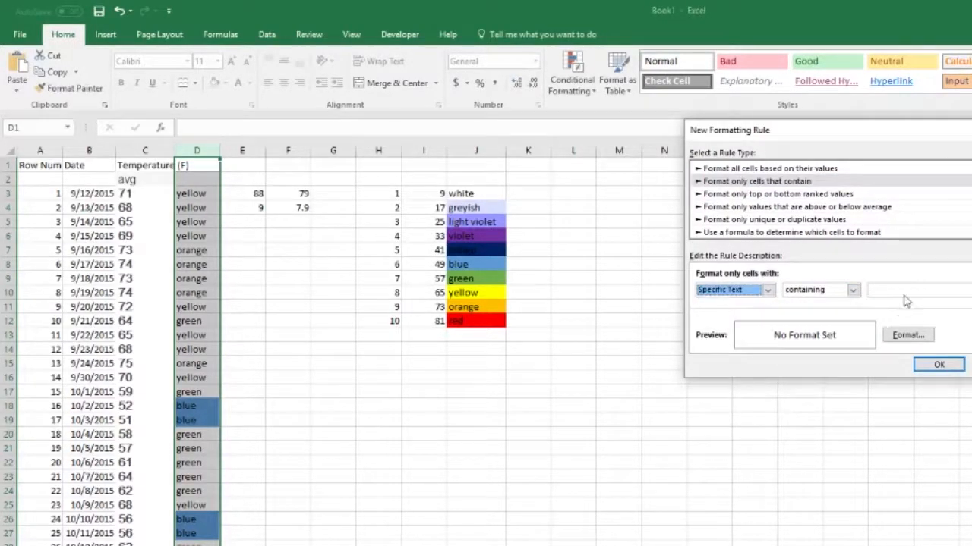
{"action": "left_click", "coordinate": [469, 279]}
{"action": "left_click", "coordinate": [471, 278]}
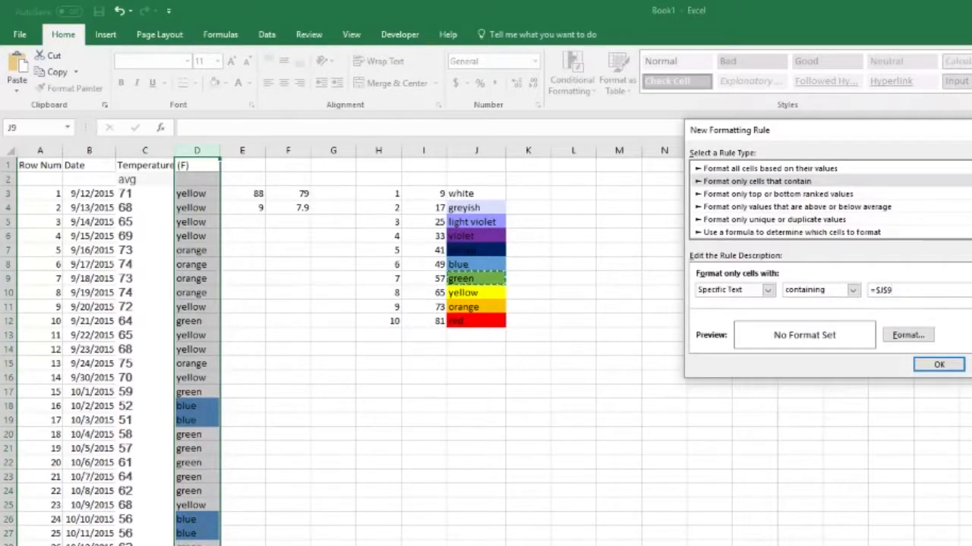
- Give the green rule the green theme fill that matches cell J9 and apply it to column D
{"action": "left_click", "coordinate": [914, 337]}
{"action": "left_click", "coordinate": [817, 150]}
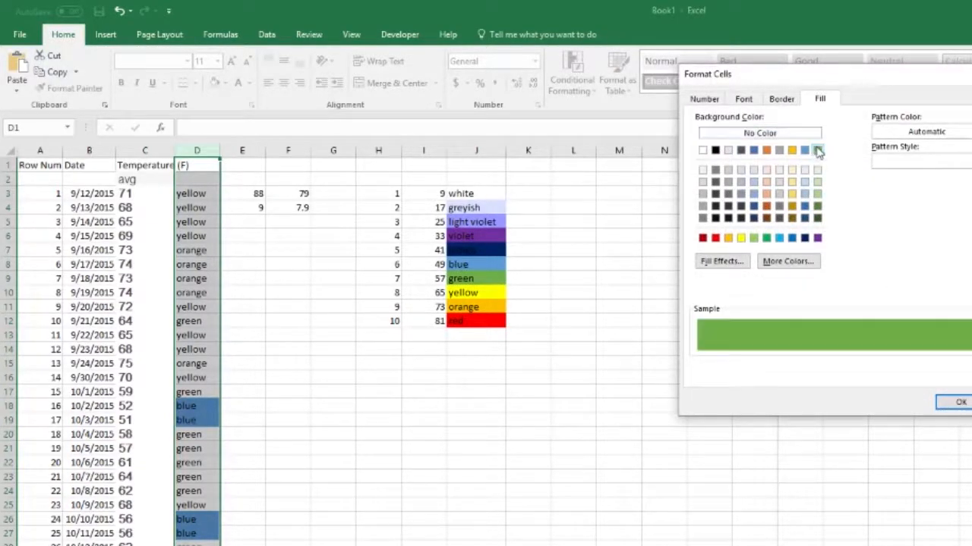
{"action": "left_click", "coordinate": [948, 403]}
{"action": "left_click", "coordinate": [942, 366]}
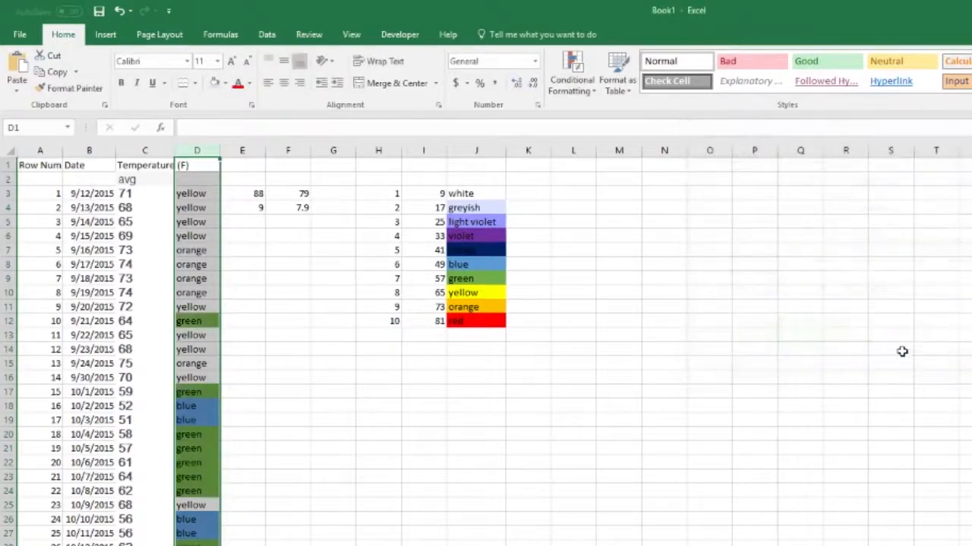
- Create a rule on column D for cells with Specific Text containing the yellow colour name, referenced as =$J$10
{"action": "left_click", "coordinate": [571, 82]}
{"action": "left_click", "coordinate": [596, 264]}
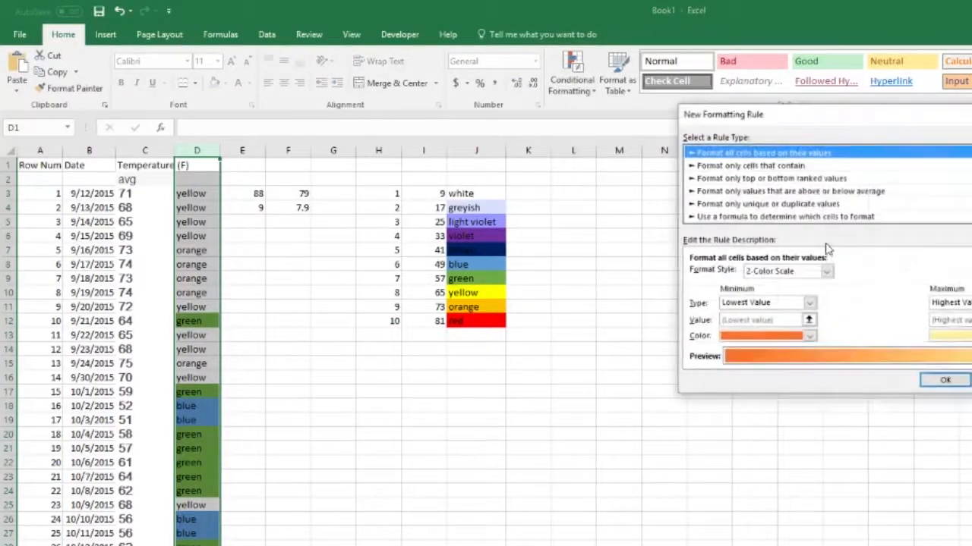
{"action": "left_click", "coordinate": [751, 167]}
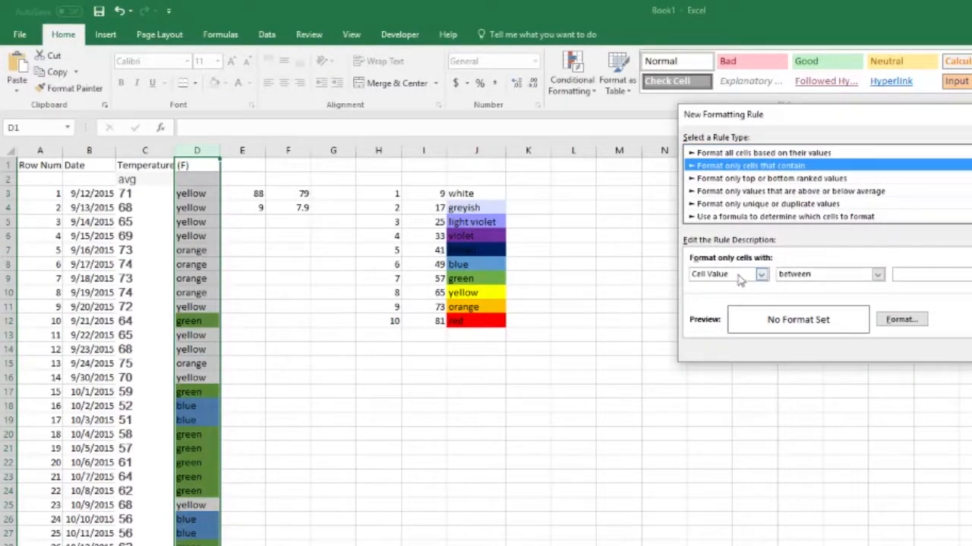
{"action": "left_click", "coordinate": [740, 277]}
{"action": "left_click", "coordinate": [741, 298]}
{"action": "left_click", "coordinate": [916, 275]}
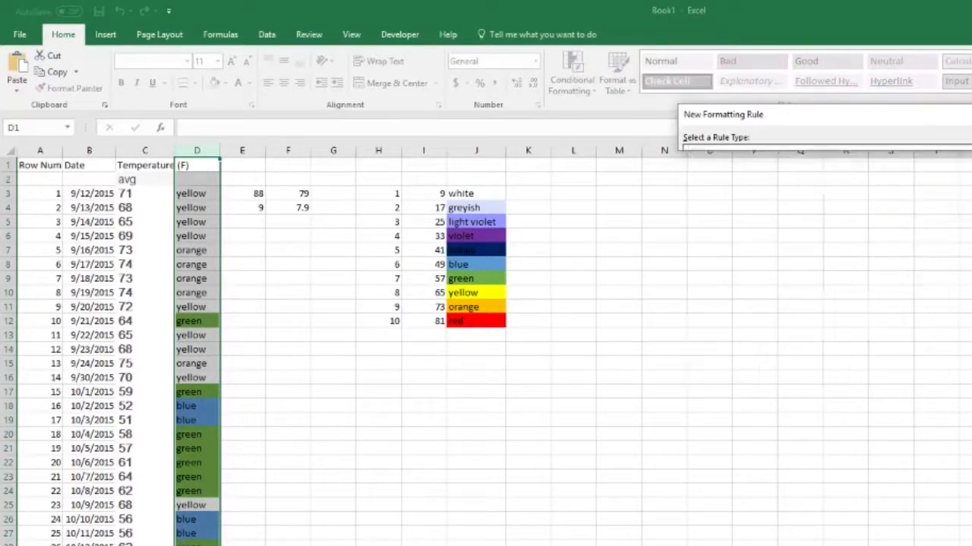
{"action": "left_click", "coordinate": [468, 293]}
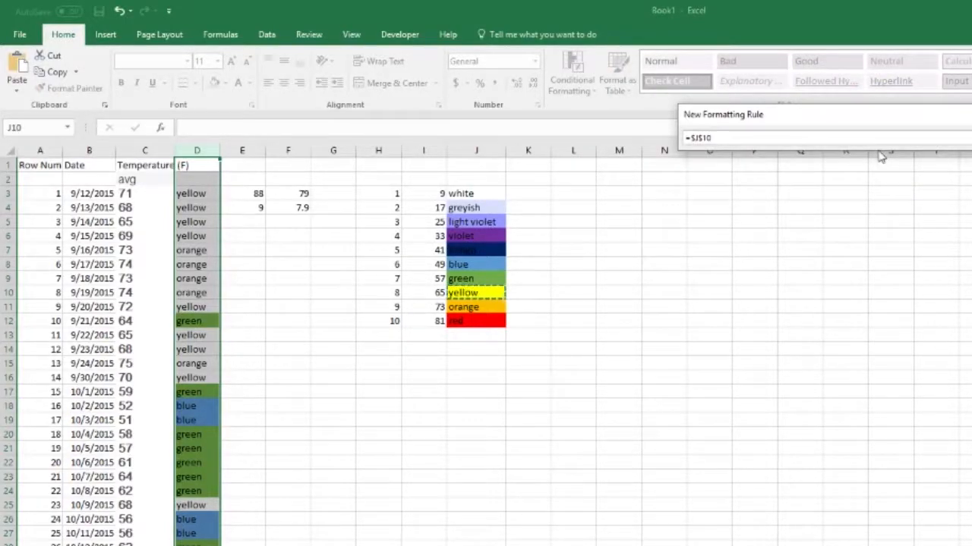
{"action": "key", "text": "Return"}
- Give the yellow rule a yellow fill from the standard colours and apply it to column D
{"action": "left_click", "coordinate": [890, 319]}
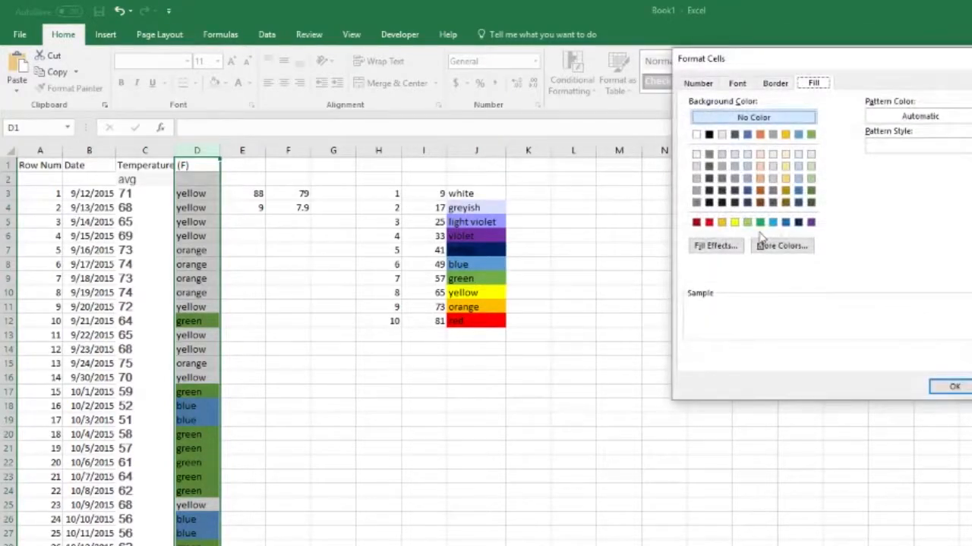
{"action": "left_click", "coordinate": [735, 222]}
{"action": "left_click", "coordinate": [952, 385]}
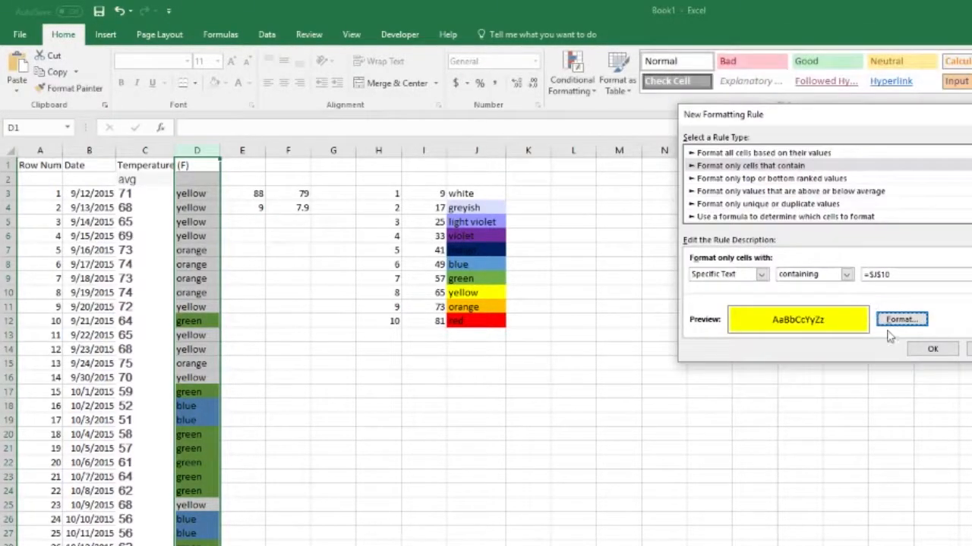
{"action": "left_click", "coordinate": [932, 348]}
- Create a rule on column D for cells with Specific Text containing the orange colour name, referenced as =$J$11
{"action": "left_click", "coordinate": [572, 72]}
{"action": "left_click", "coordinate": [591, 265]}
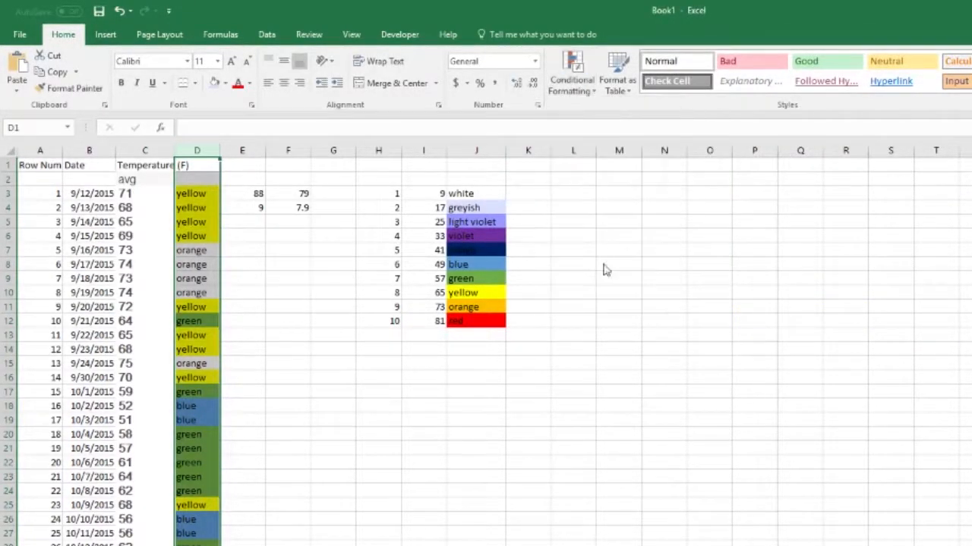
{"action": "left_click", "coordinate": [776, 150]}
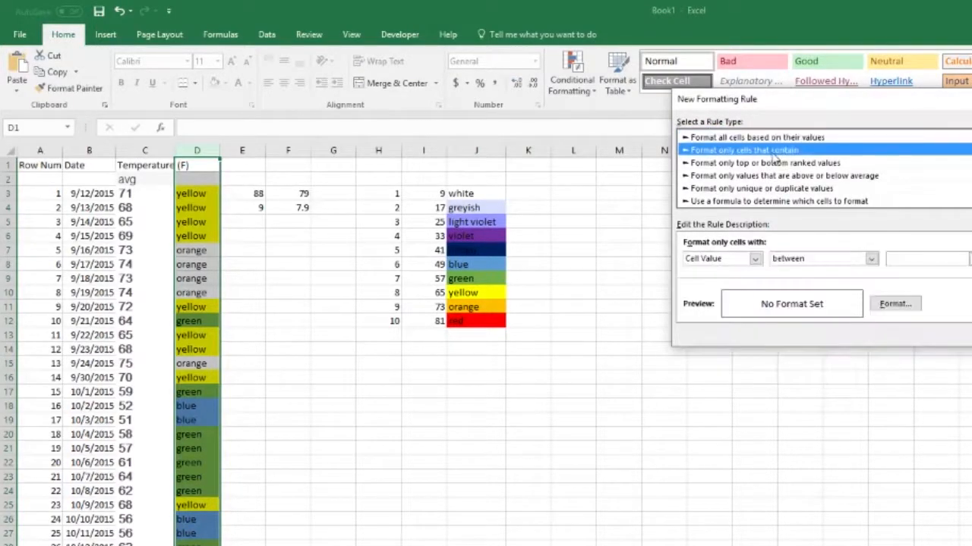
{"action": "left_click", "coordinate": [755, 258]}
{"action": "left_click", "coordinate": [725, 278]}
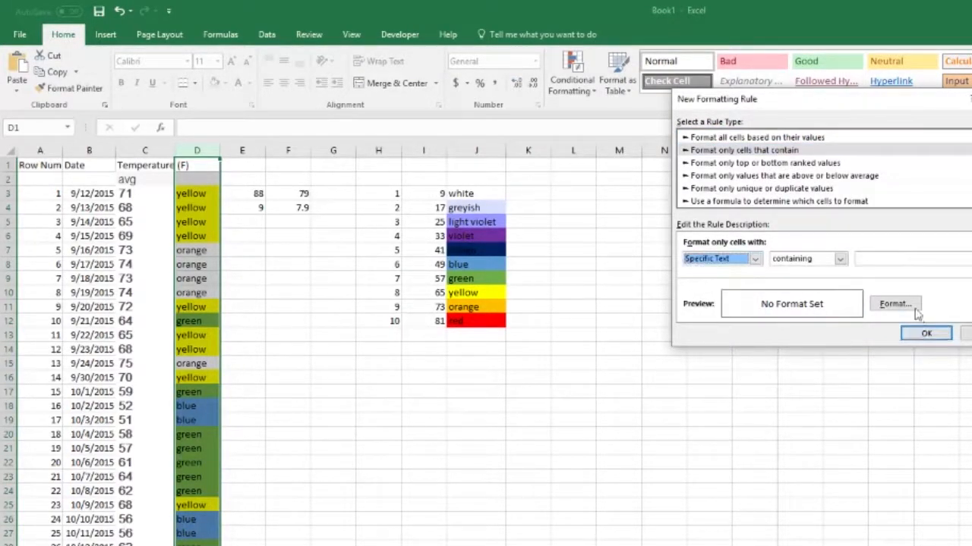
{"action": "left_click", "coordinate": [894, 303]}
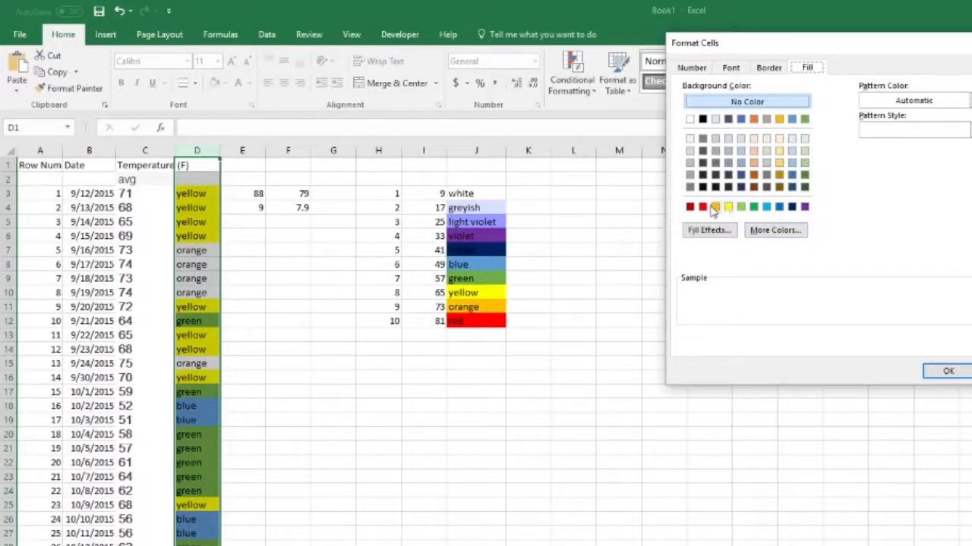
{"action": "left_click", "coordinate": [970, 371]}
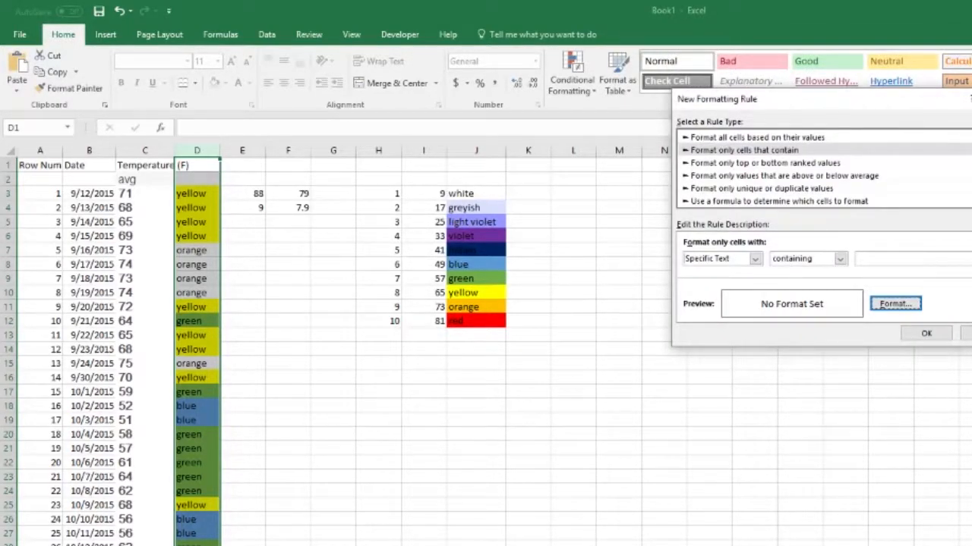
{"action": "left_click", "coordinate": [971, 260]}
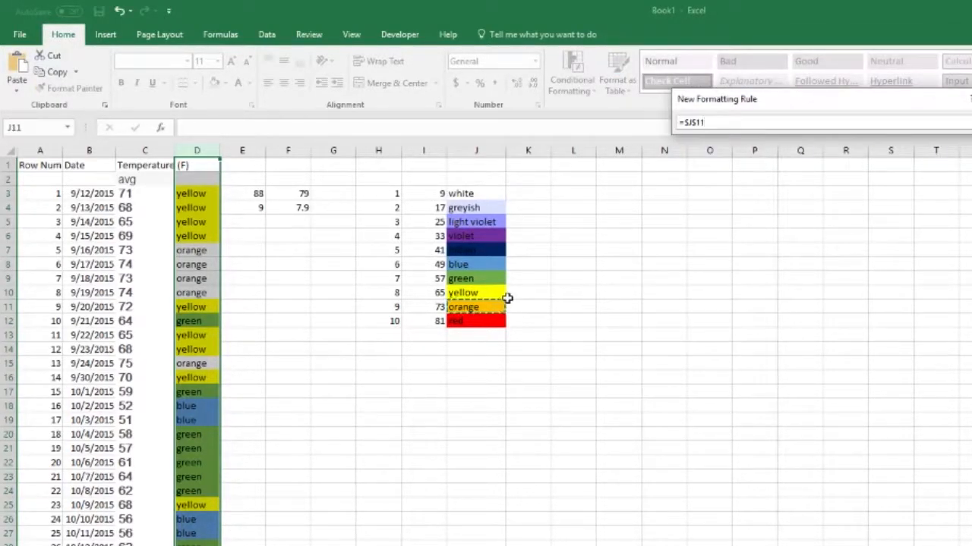
{"action": "key", "text": "Return"}
- Give the orange rule an orange fill from the standard colours and apply it to column D
{"action": "left_click", "coordinate": [885, 308]}
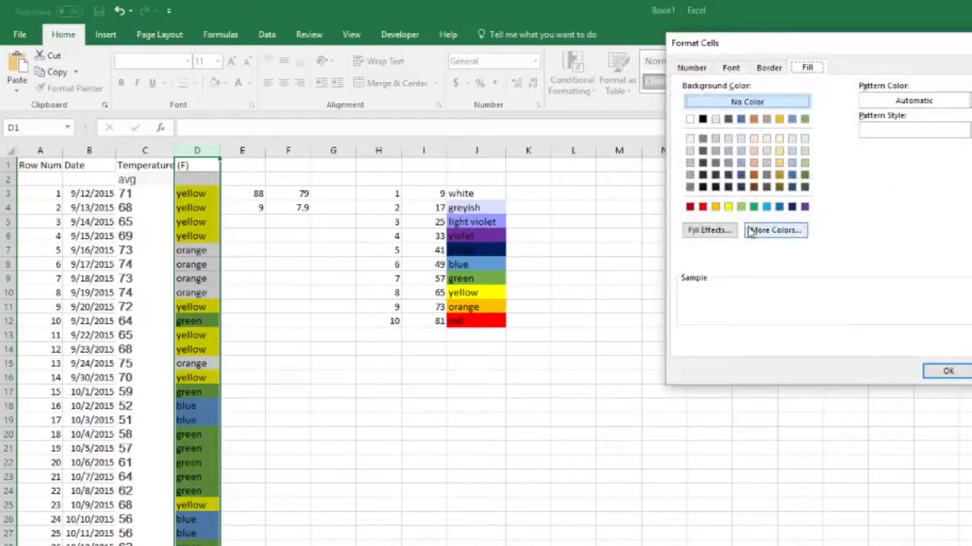
{"action": "left_click", "coordinate": [719, 206]}
{"action": "left_click", "coordinate": [943, 370]}
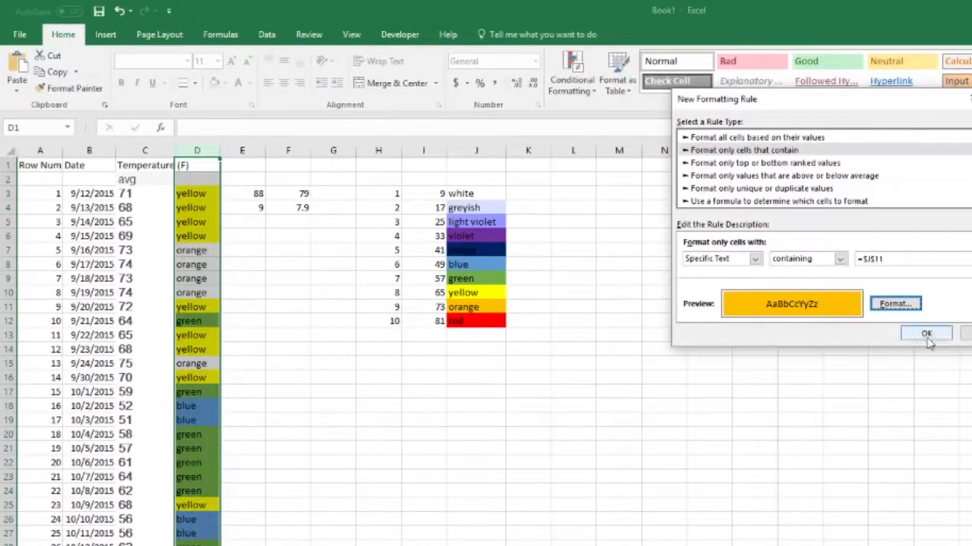
{"action": "left_click", "coordinate": [926, 334]}
- Start another new formatting rule for column D and give it a red fill from the standard colours
{"action": "left_click", "coordinate": [573, 80]}
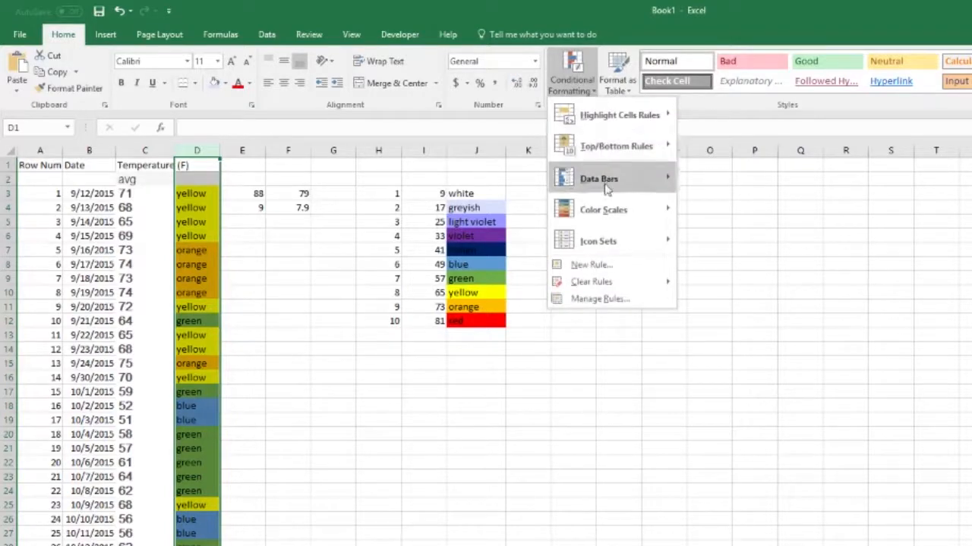
{"action": "left_click", "coordinate": [589, 265]}
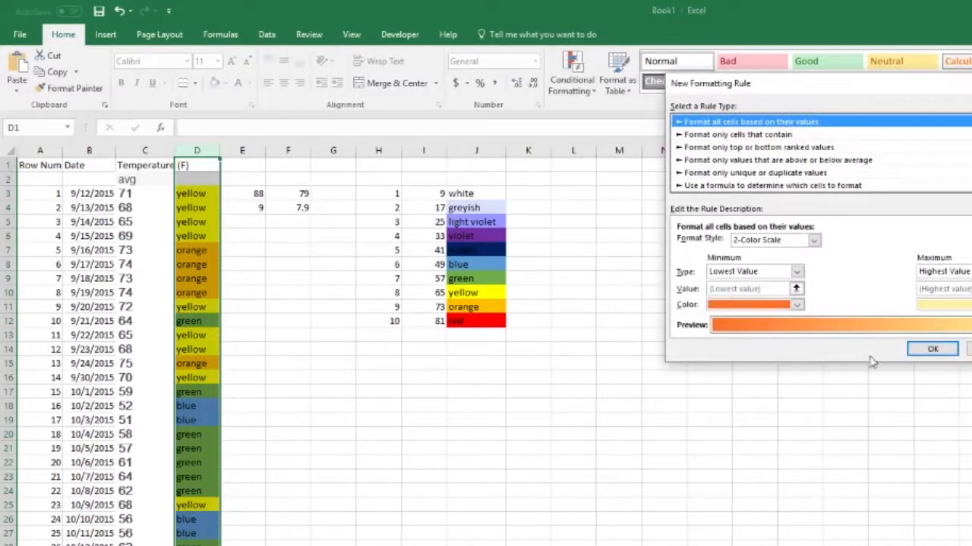
{"action": "left_click", "coordinate": [781, 185]}
{"action": "left_click", "coordinate": [891, 244]}
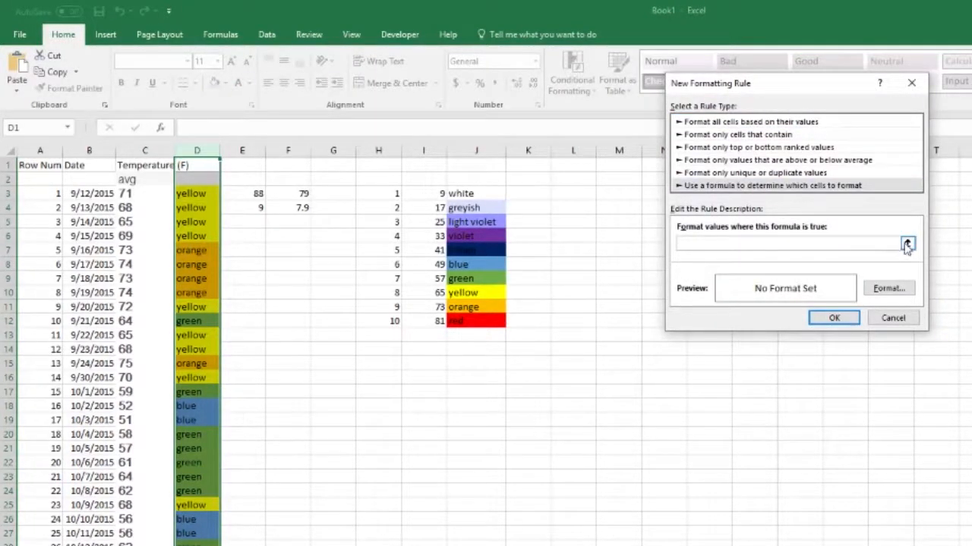
{"action": "left_click", "coordinate": [888, 288]}
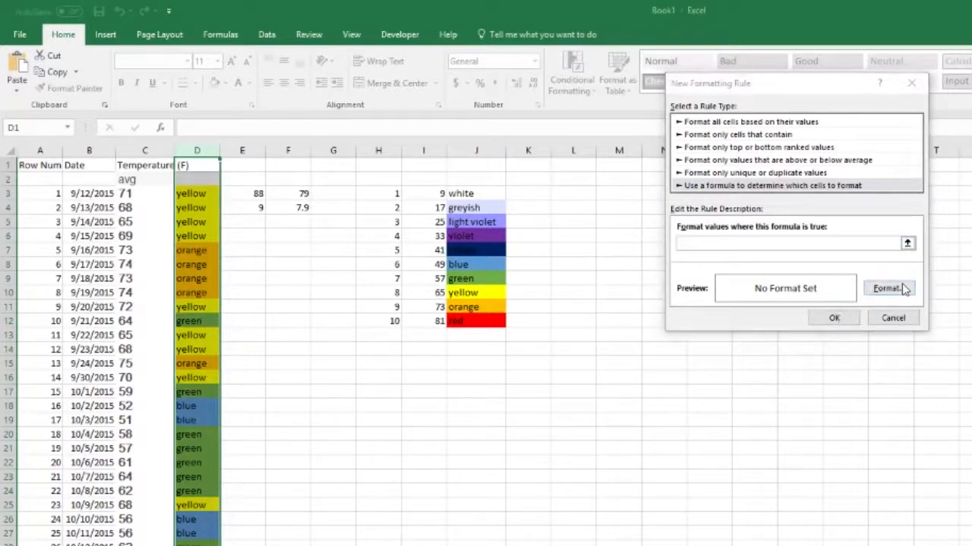
{"action": "left_click", "coordinate": [694, 192]}
{"action": "left_click", "coordinate": [941, 356]}
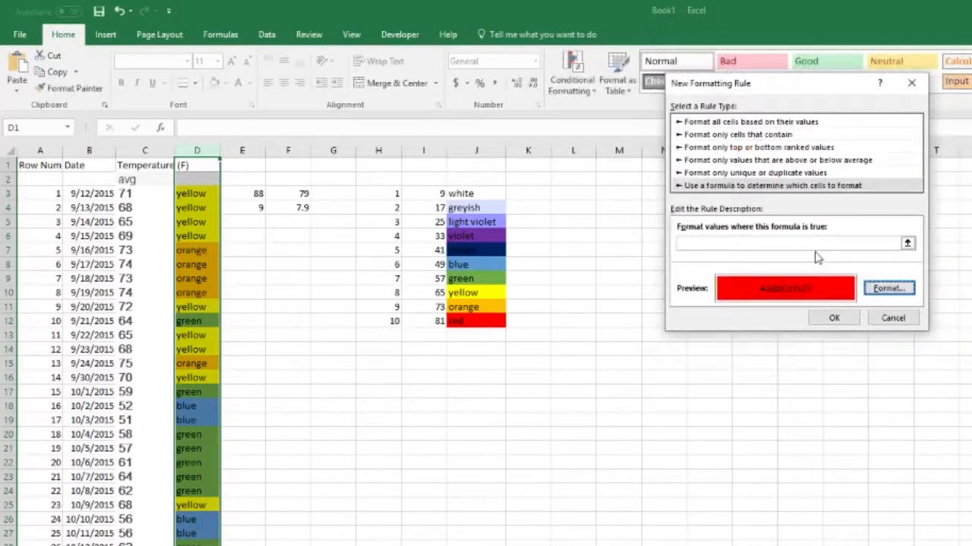
- Make the red rule format only cells with Specific Text containing the red colour name, referenced as =$J$12, and apply it to column D
{"action": "left_click", "coordinate": [907, 243]}
{"action": "left_click", "coordinate": [914, 107]}
{"action": "left_click", "coordinate": [803, 134]}
{"action": "left_click", "coordinate": [748, 243]}
{"action": "left_click", "coordinate": [740, 262]}
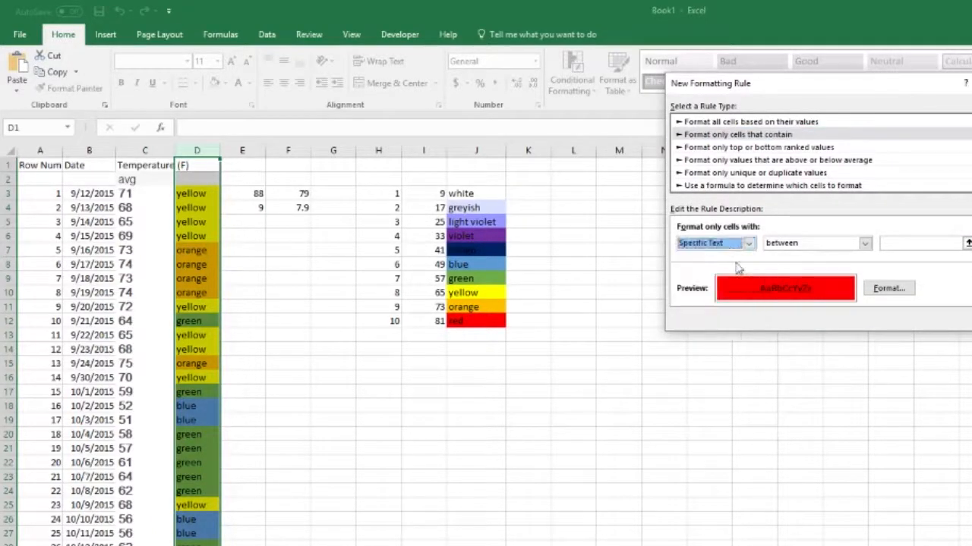
{"action": "left_click", "coordinate": [889, 244]}
{"action": "left_click", "coordinate": [965, 243]}
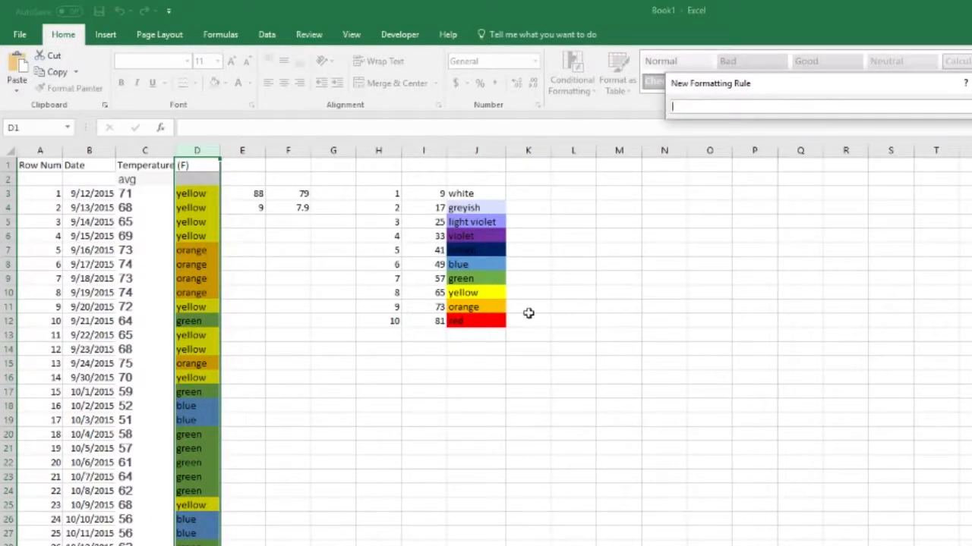
{"action": "left_click", "coordinate": [472, 321]}
{"action": "key", "text": "Return"}
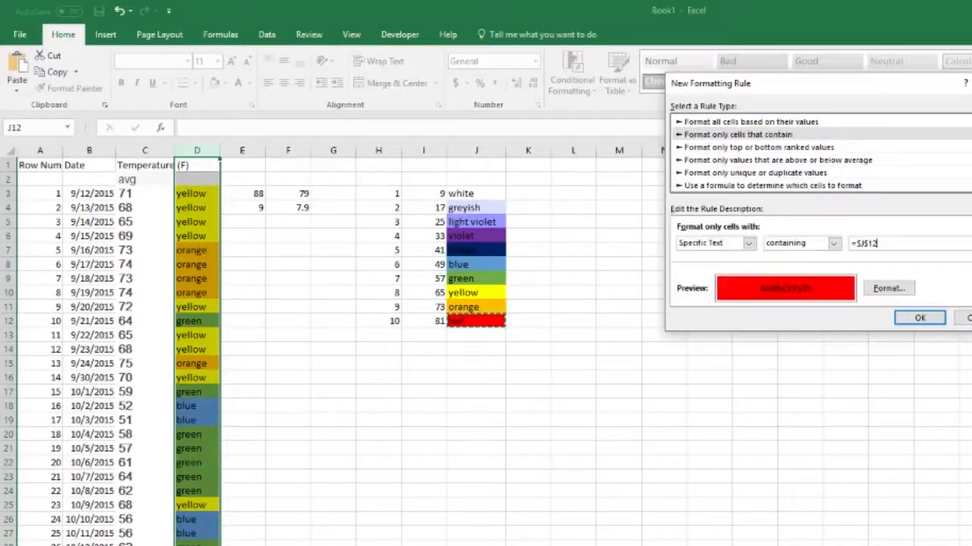
{"action": "left_click", "coordinate": [919, 319]}
- Examine the colours in column D against the daily temperatures from the first to the last row, including a zoomed-out overview
{"action": "left_click", "coordinate": [496, 418]}
{"action": "scroll", "coordinate": [630, 338], "scroll_direction": "down", "scroll_amount": 1}
{"action": "scroll", "coordinate": [657, 390], "scroll_direction": "up", "scroll_amount": 1}
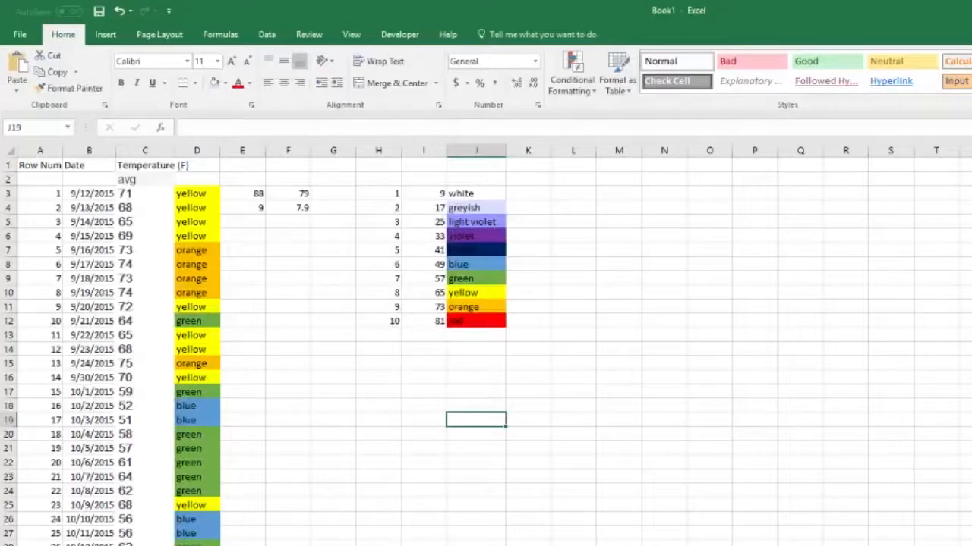
{"action": "scroll", "coordinate": [486, 342], "scroll_direction": "down", "scroll_amount": 4}
{"action": "scroll", "coordinate": [486, 342], "scroll_direction": "up", "scroll_amount": 4}
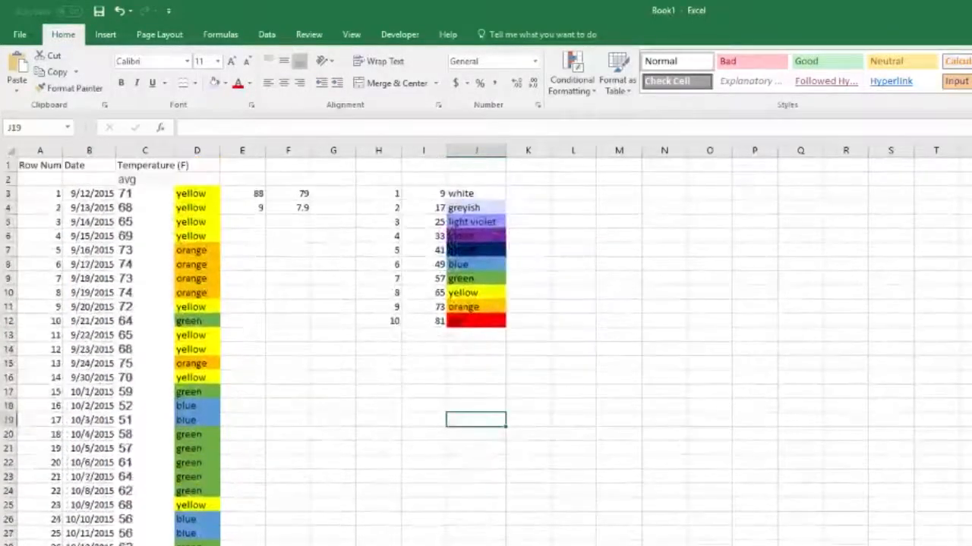
{"action": "scroll", "coordinate": [486, 350], "scroll_direction": "down", "scroll_amount": 1}
{"action": "scroll", "coordinate": [486, 349], "scroll_direction": "down", "scroll_amount": 10}
{"action": "scroll", "coordinate": [486, 350], "scroll_direction": "up", "scroll_amount": 10}
{"action": "scroll", "coordinate": [486, 349], "scroll_direction": "down", "scroll_amount": 3}
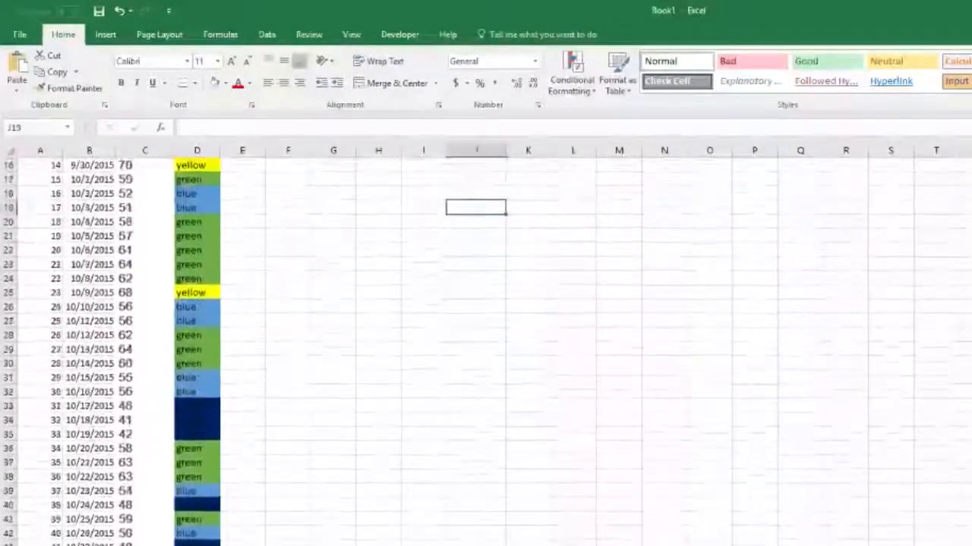
{"action": "scroll", "coordinate": [486, 349], "scroll_direction": "down", "scroll_amount": 4}
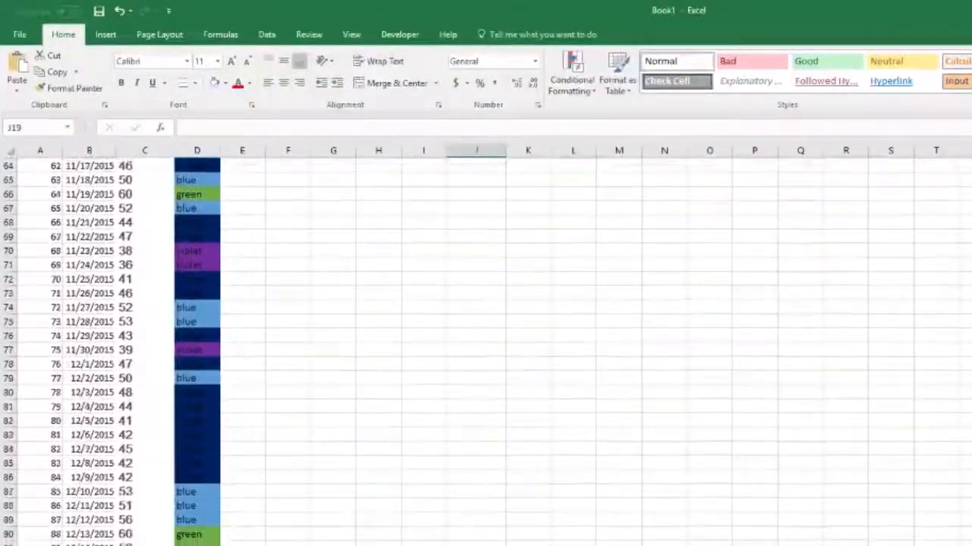
{"action": "scroll", "coordinate": [486, 349], "scroll_direction": "down", "scroll_amount": 5}
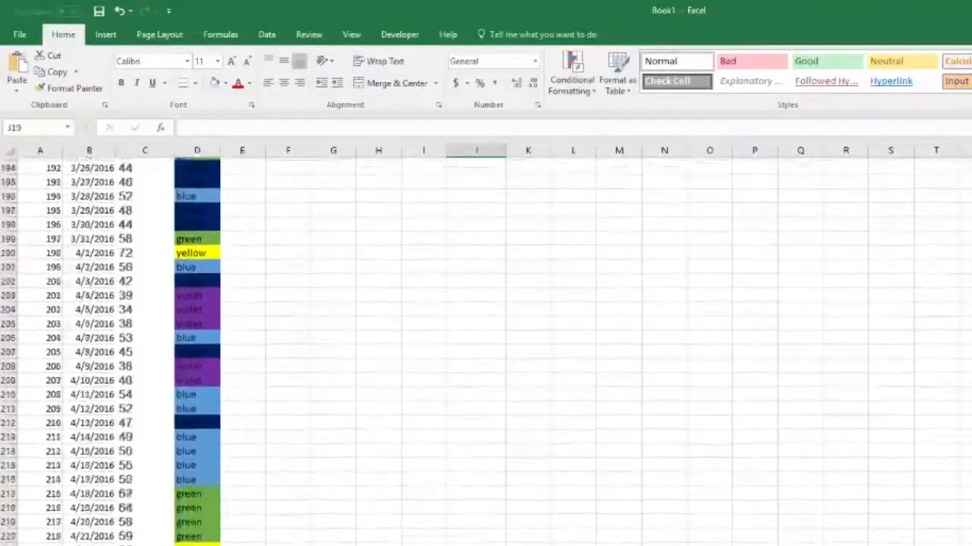
{"action": "scroll", "coordinate": [486, 350], "scroll_direction": "down", "scroll_amount": 15}
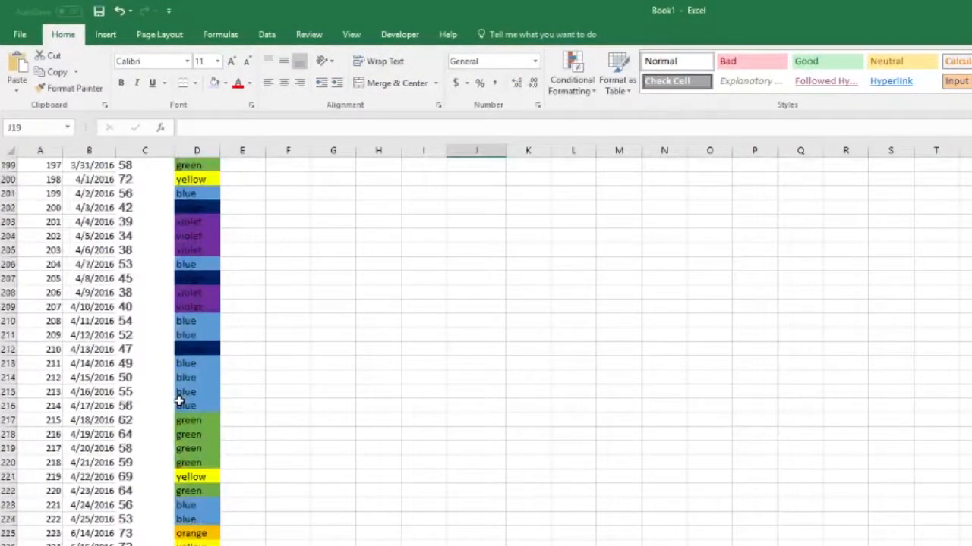
{"action": "scroll", "coordinate": [182, 406], "scroll_direction": "up", "scroll_amount": 4}
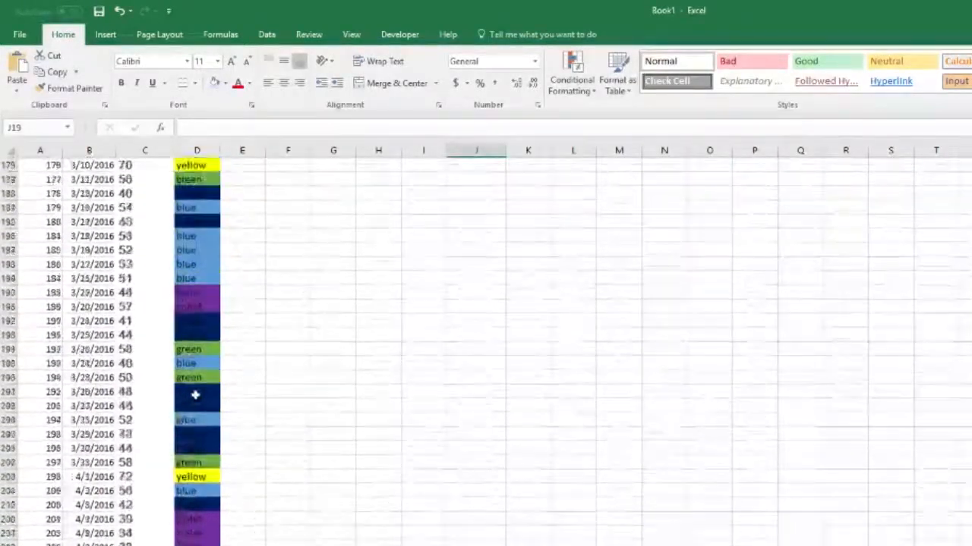
{"action": "scroll", "coordinate": [218, 387], "scroll_direction": "up", "scroll_amount": 3}
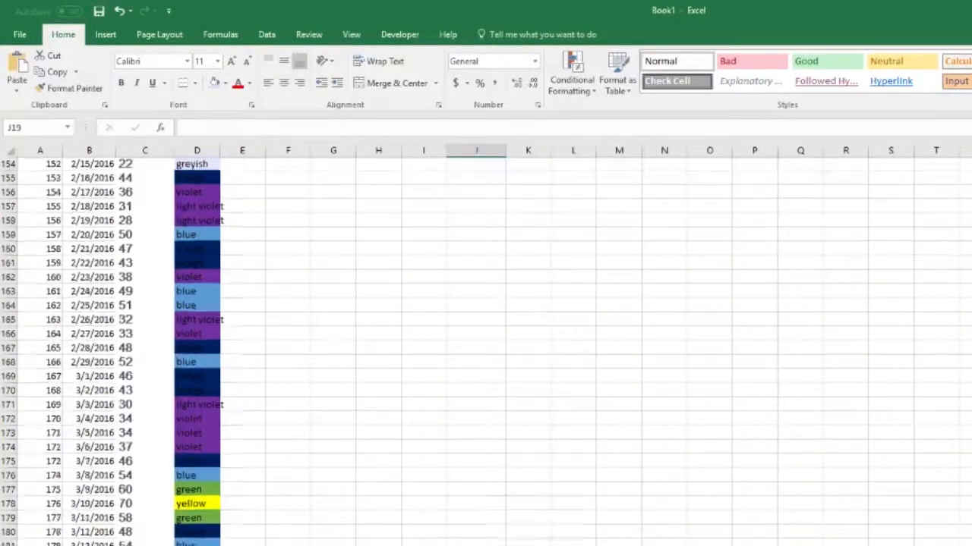
{"action": "scroll", "coordinate": [197, 349], "scroll_direction": "up", "scroll_amount": 16}
{"action": "scroll", "coordinate": [198, 349], "scroll_direction": "down", "scroll_amount": 3}
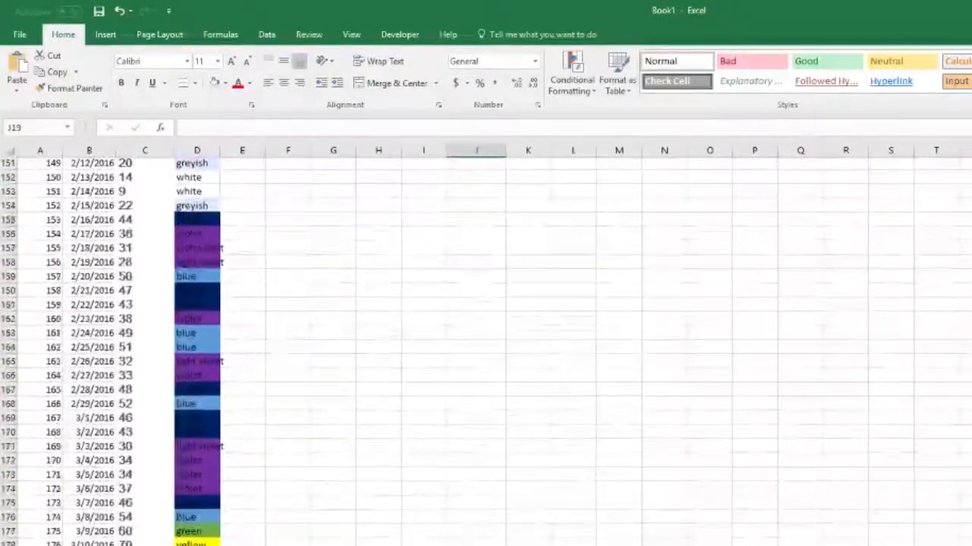
{"action": "scroll", "coordinate": [198, 349], "scroll_direction": "down", "scroll_amount": 20}
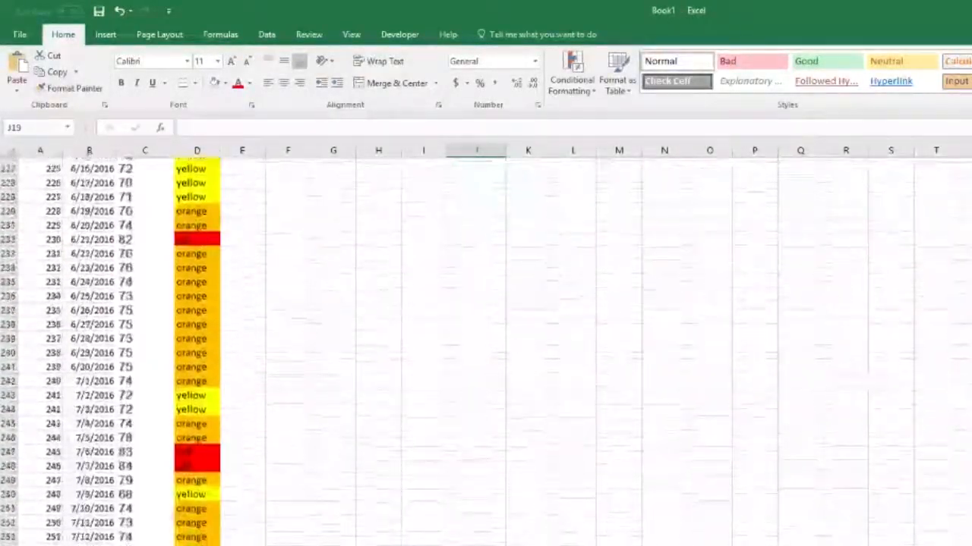
{"action": "scroll", "coordinate": [197, 349], "scroll_direction": "down", "scroll_amount": 9}
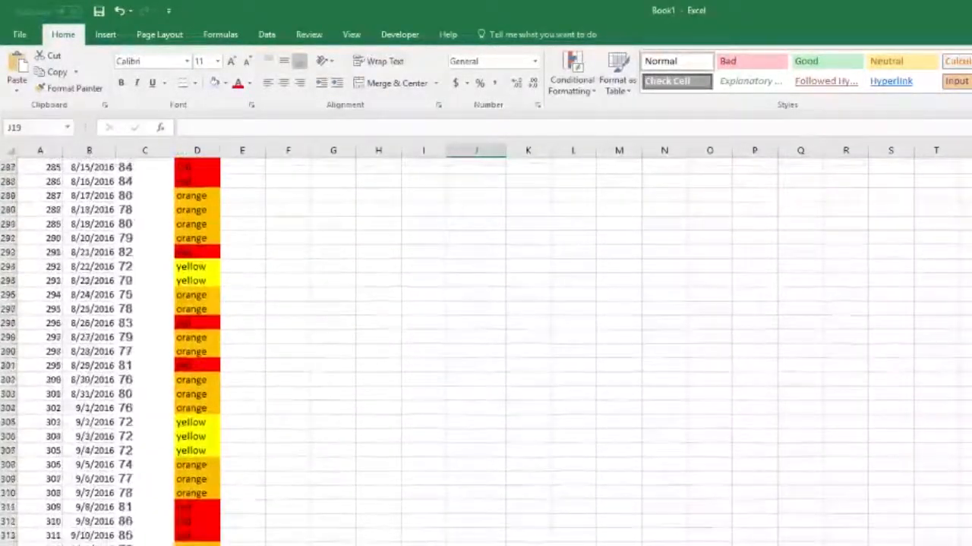
{"action": "scroll", "coordinate": [197, 350], "scroll_direction": "down", "scroll_amount": 5, "text": "ctrl"}
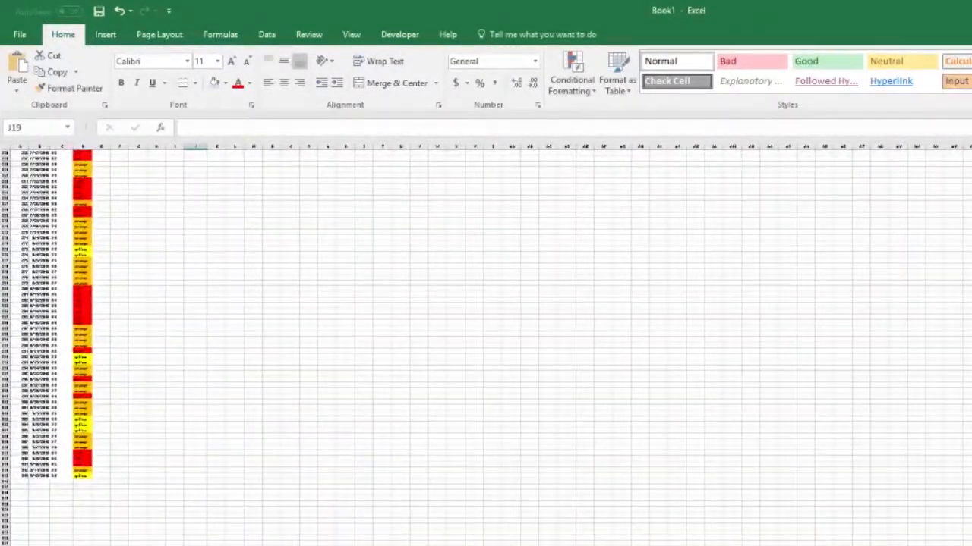
{"action": "scroll", "coordinate": [486, 347], "scroll_direction": "up", "scroll_amount": 20}
{"action": "scroll", "coordinate": [486, 347], "scroll_direction": "up", "scroll_amount": 10}
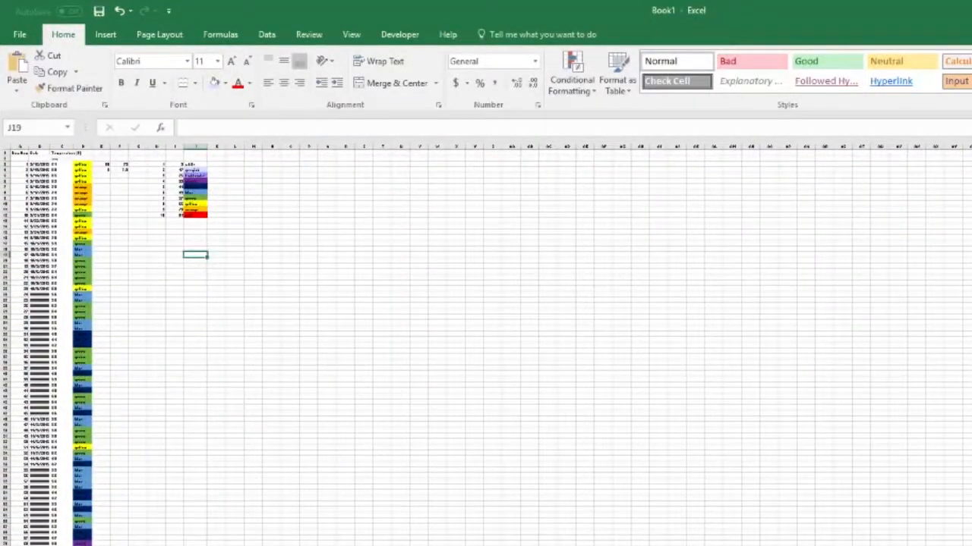
{"action": "scroll", "coordinate": [83, 304], "scroll_direction": "up", "scroll_amount": 8}
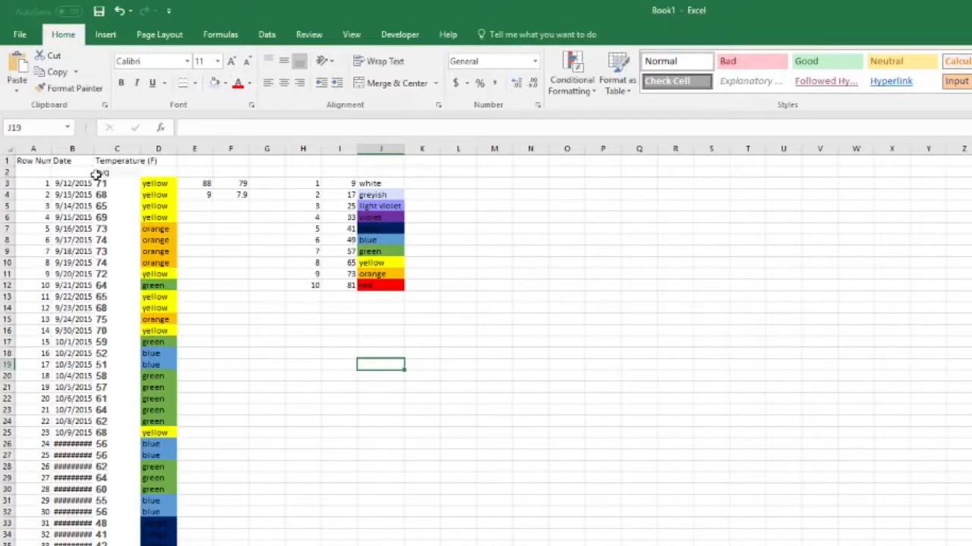
- Set the print area to the daily temperature table with its colour names, from A1 to D315
{"action": "left_click", "coordinate": [35, 160]}
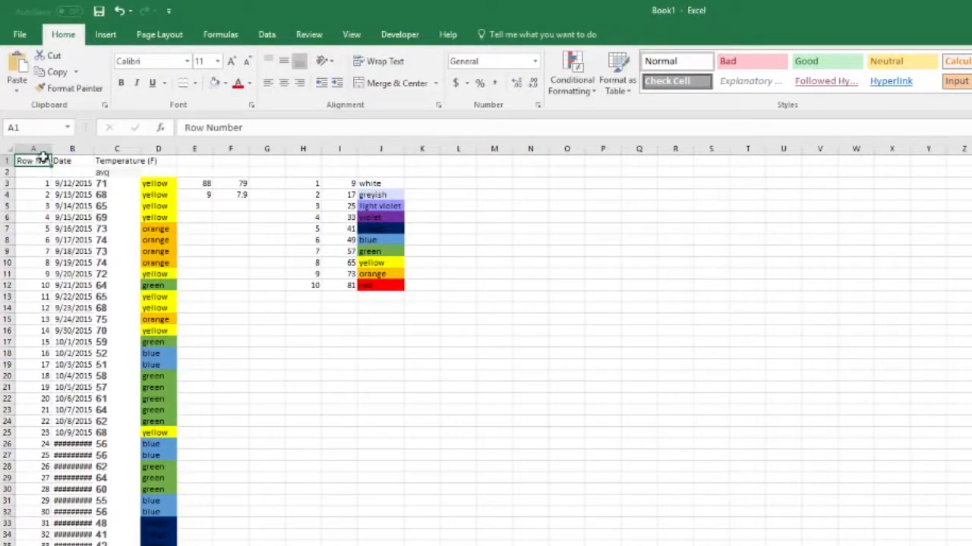
{"action": "scroll", "coordinate": [486, 349], "scroll_direction": "down", "scroll_amount": 20}
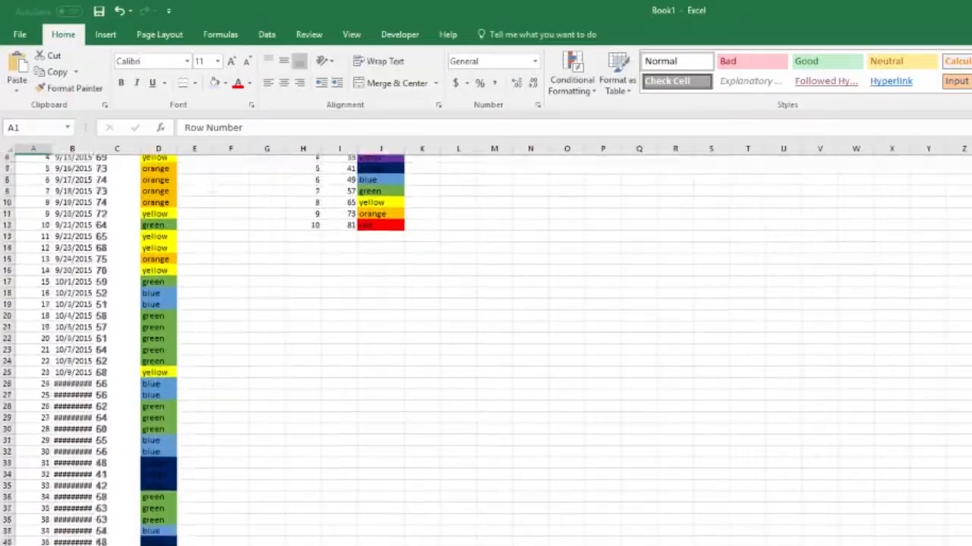
{"action": "scroll", "coordinate": [486, 349], "scroll_direction": "down", "scroll_amount": 20}
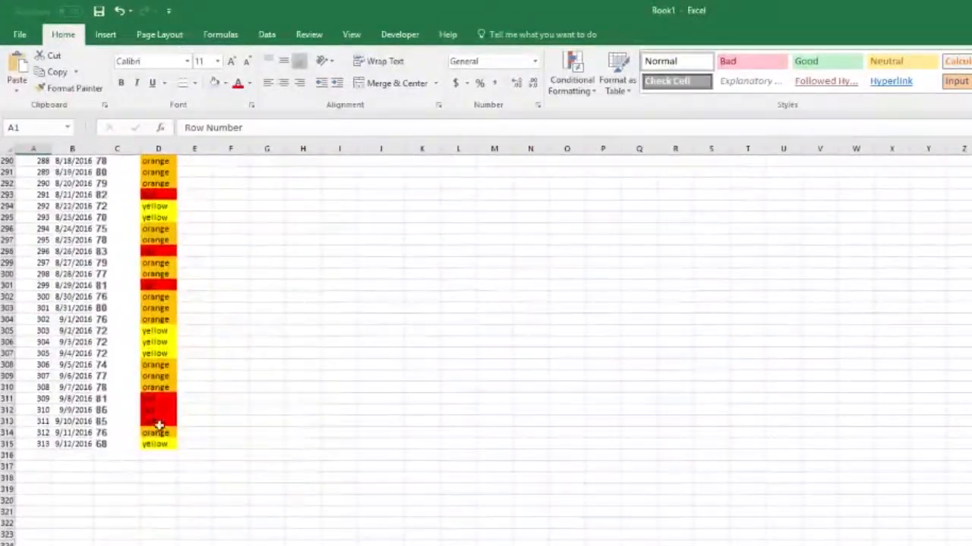
{"action": "left_click", "coordinate": [156, 446], "text": "shift"}
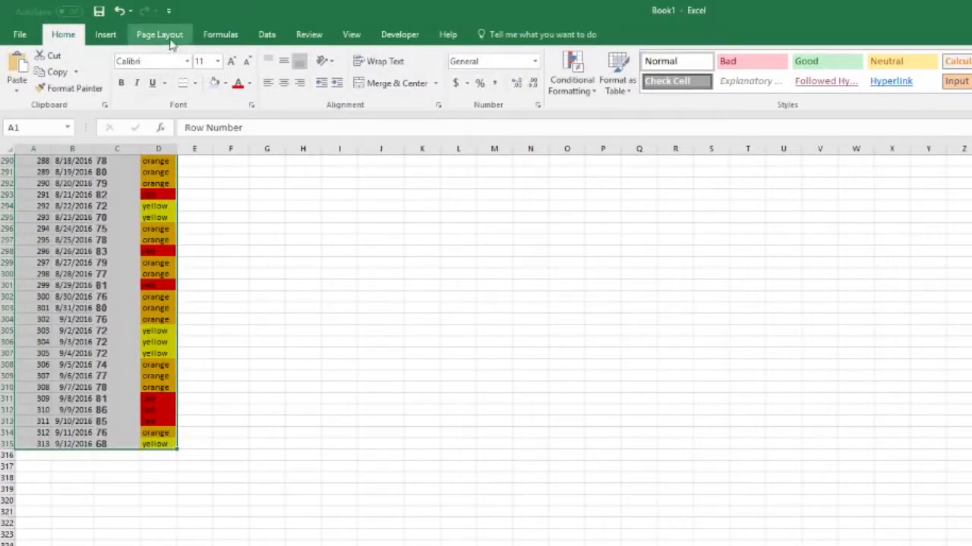
{"action": "left_click", "coordinate": [165, 35]}
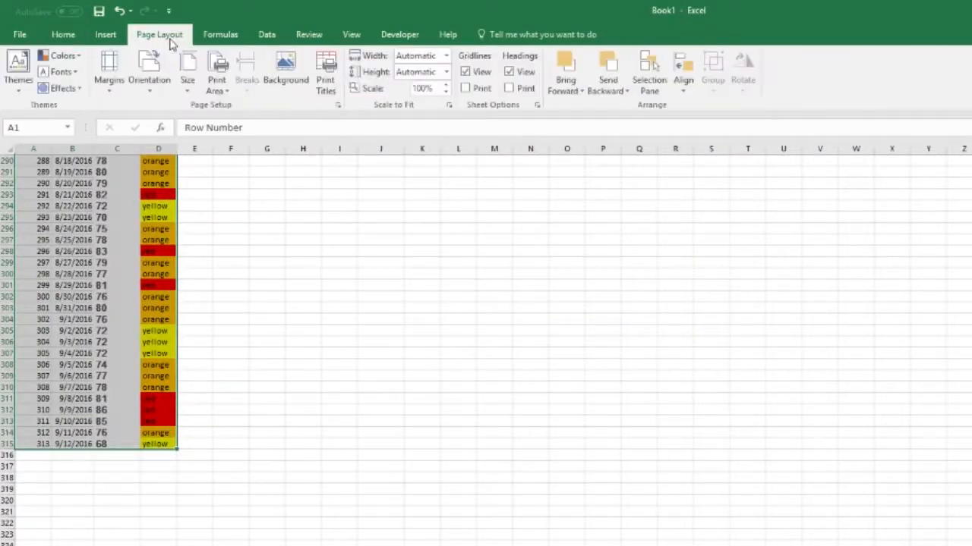
{"action": "left_click", "coordinate": [217, 89]}
{"action": "left_click", "coordinate": [228, 102]}
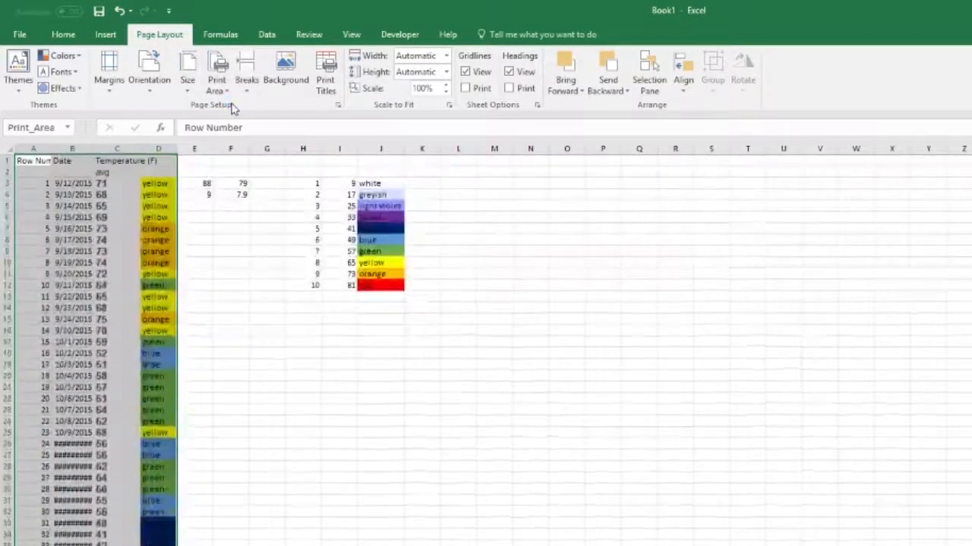
{"action": "left_click", "coordinate": [227, 320]}
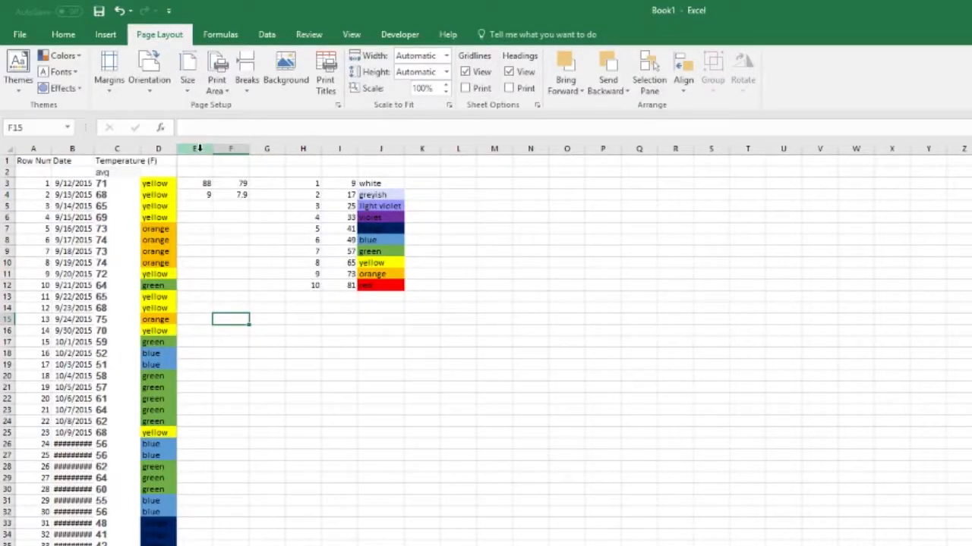
{"action": "left_click_drag", "start_coordinate": [196, 148], "coordinate": [428, 189]}
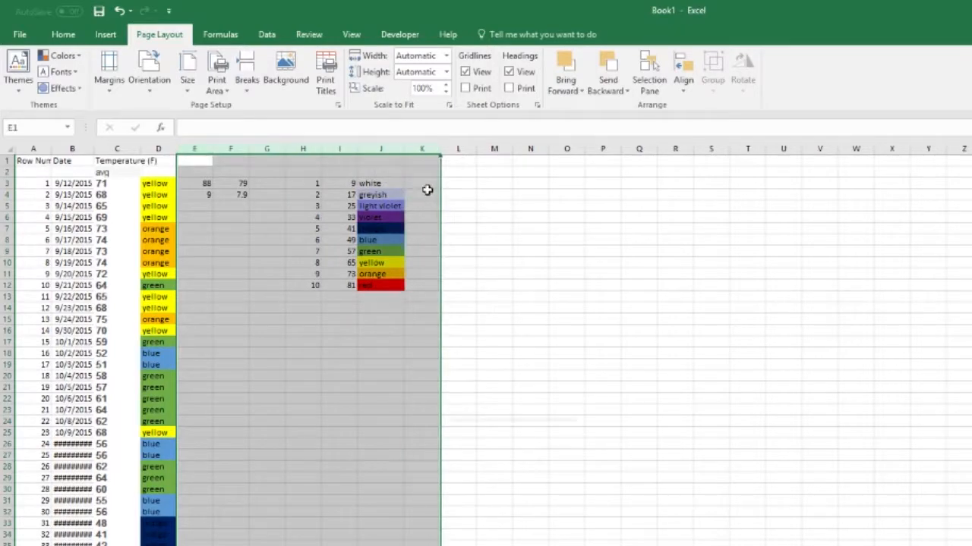
{"action": "right_click", "coordinate": [427, 189]}
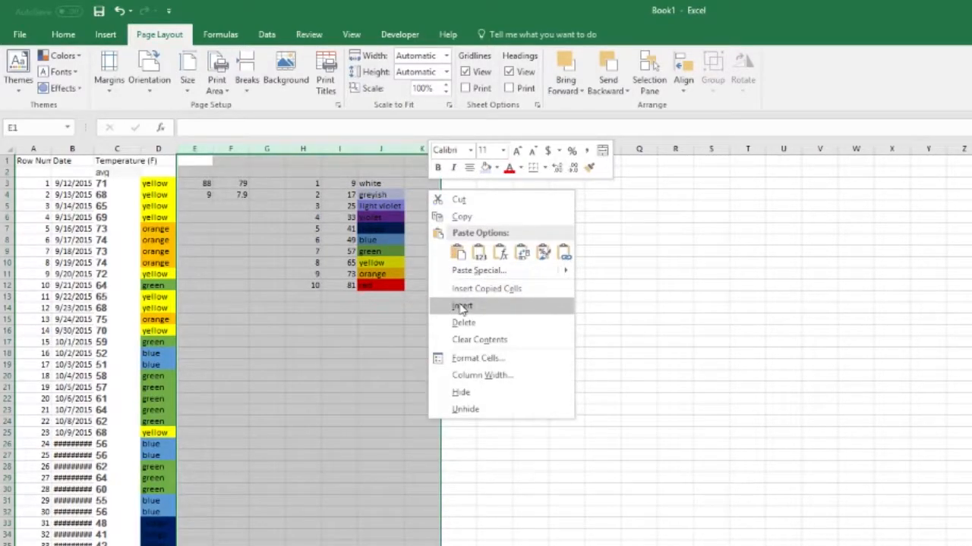
{"action": "left_click", "coordinate": [266, 268]}
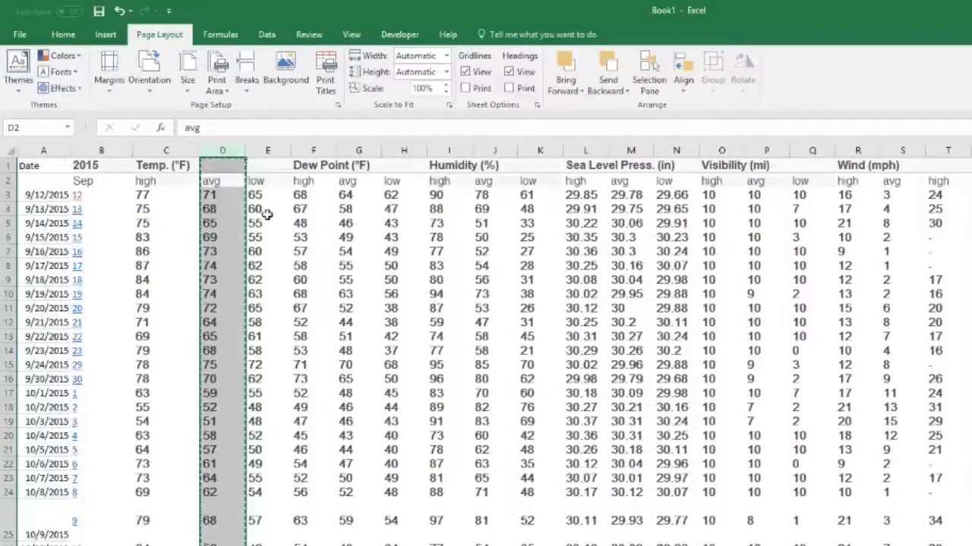
- Copy the whole high temperature column C from the original weather data sheet
{"action": "left_click", "coordinate": [407, 304]}
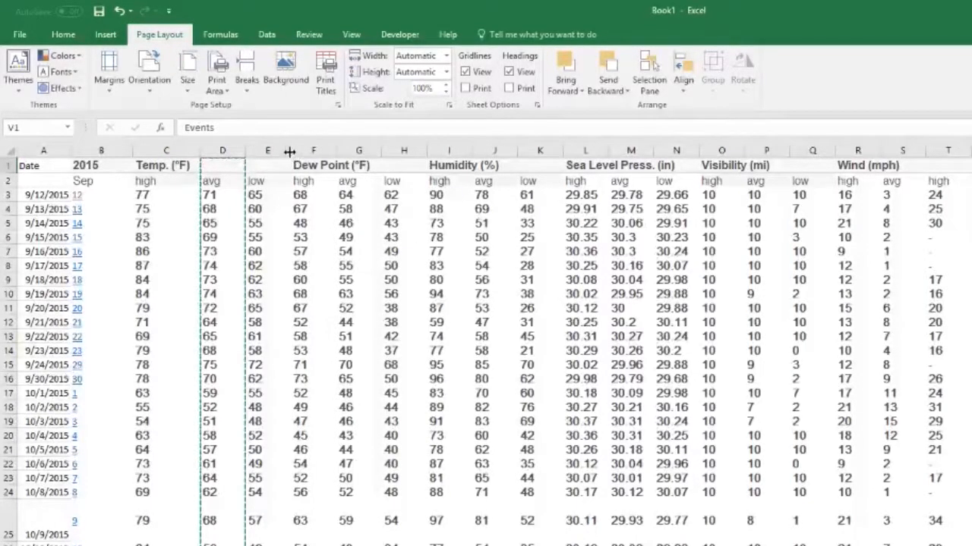
{"action": "left_click", "coordinate": [174, 148]}
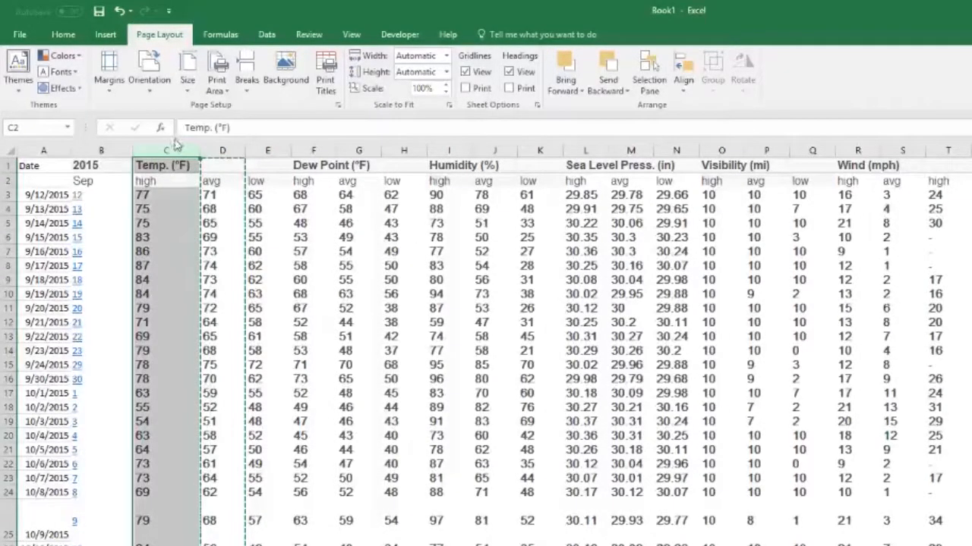
{"action": "key", "text": "ctrl+c"}
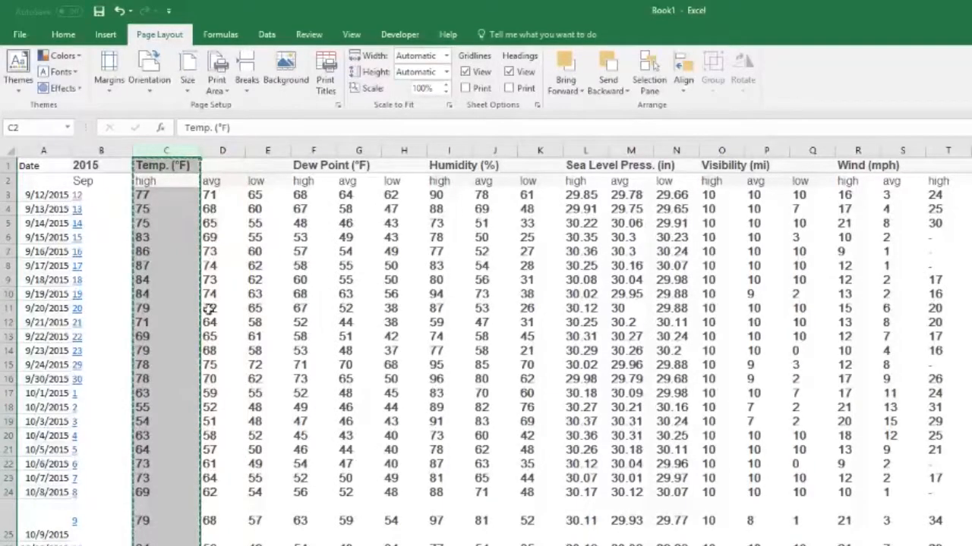
- Insert the copied high temperature column at column E of the sheet with the colour names
{"action": "key", "text": "ctrl+Page_Down"}
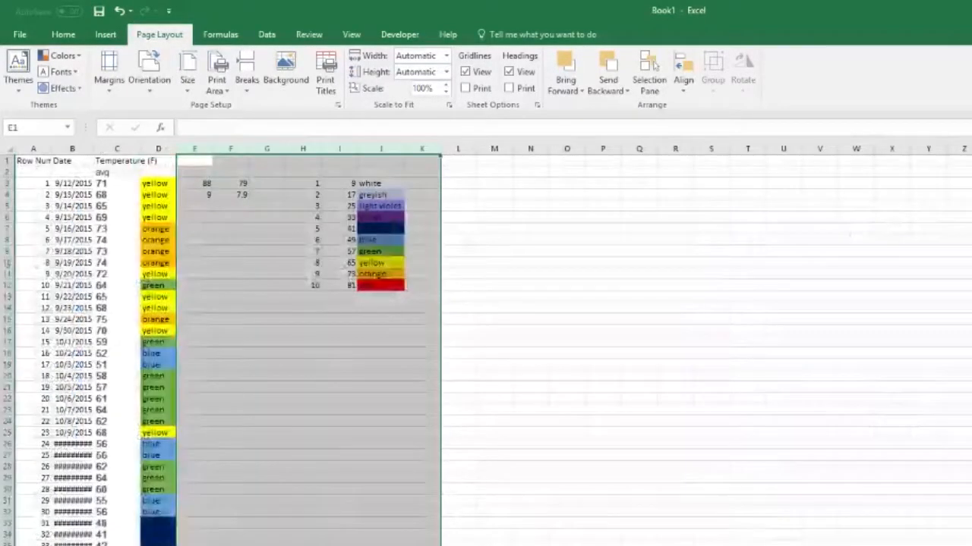
{"action": "key", "text": "ctrl+Page_Up"}
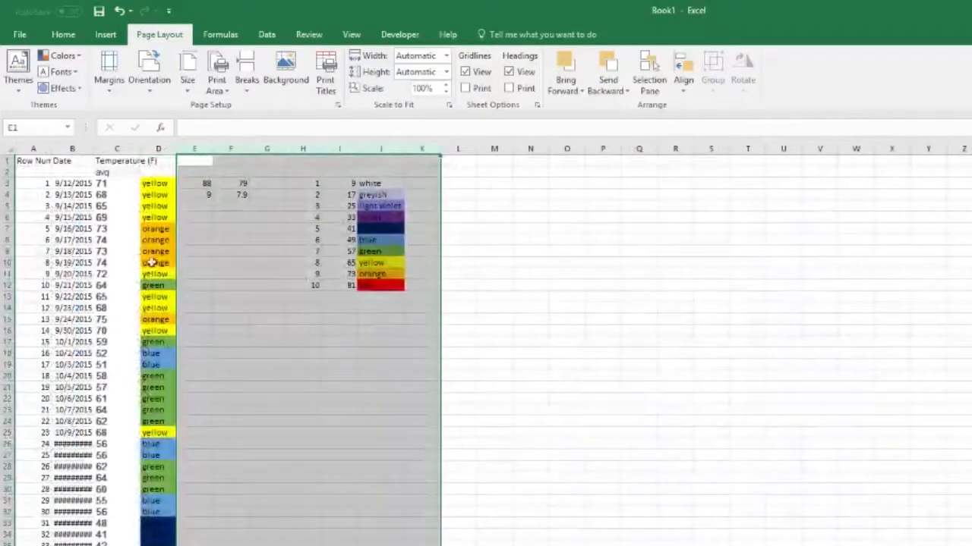
{"action": "mouse_move", "coordinate": [177, 150]}
{"action": "left_mouse_down"}
{"action": "mouse_move", "coordinate": [164, 148]}
{"action": "mouse_move", "coordinate": [189, 144]}
{"action": "left_mouse_up"}
{"action": "right_click", "coordinate": [190, 146]}
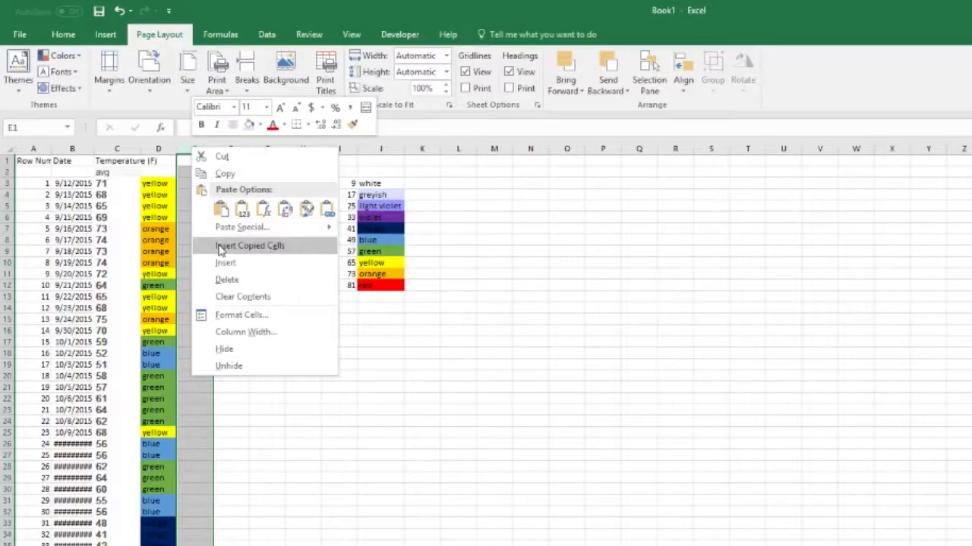
- Insert the copied high-temperature column at column E, directly after the average temperature's colour column
{"action": "left_click", "coordinate": [191, 149]}
{"action": "right_click", "coordinate": [192, 148]}
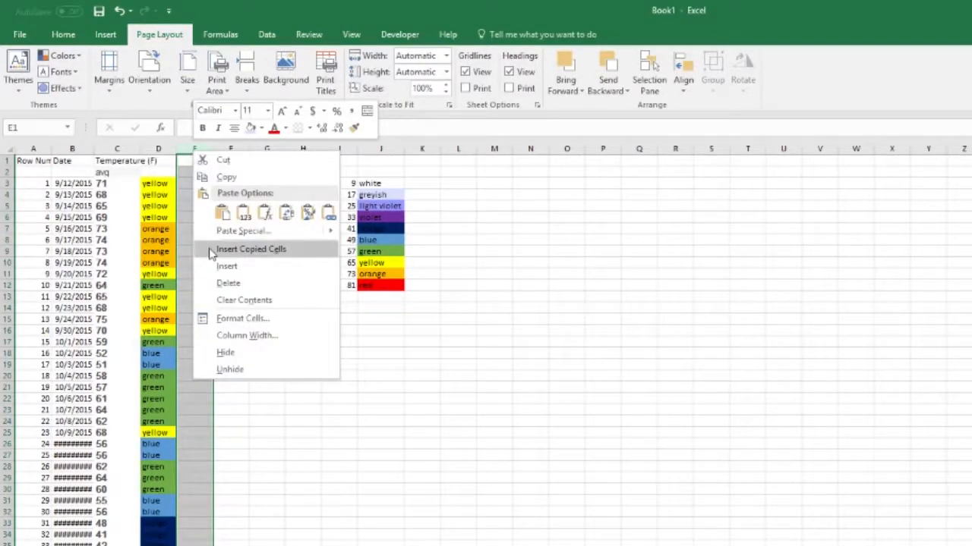
{"action": "left_click", "coordinate": [250, 249]}
{"action": "left_click", "coordinate": [200, 195]}
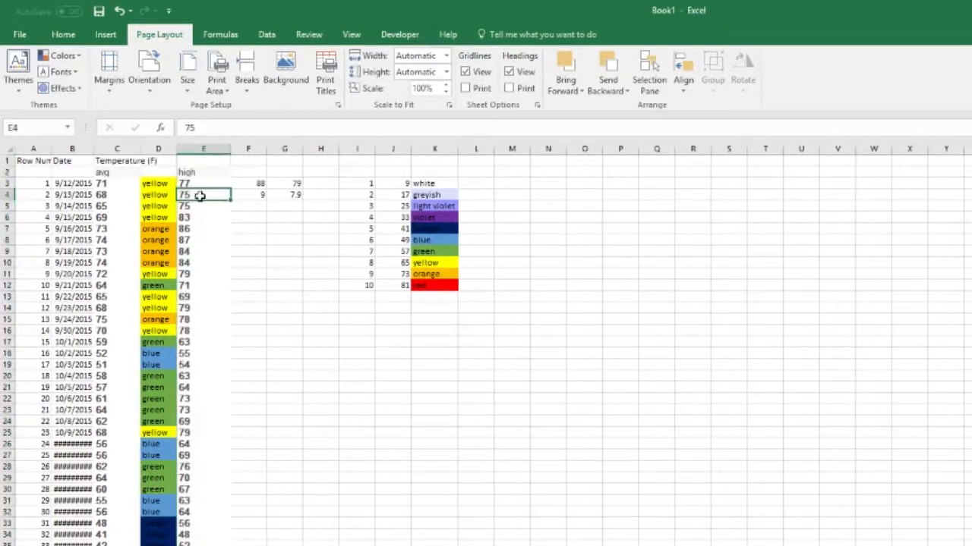
- Copy the low-temperature column from the weather data sheet and insert it at column F, right after the high temperatures
{"action": "key", "text": "ctrl+Page_Up"}
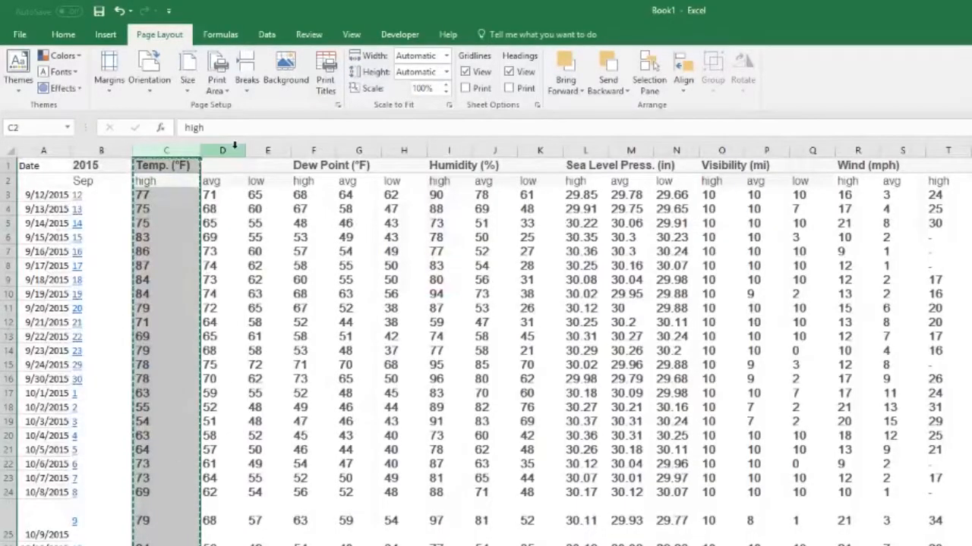
{"action": "left_click", "coordinate": [260, 144]}
{"action": "key", "text": "ctrl+c"}
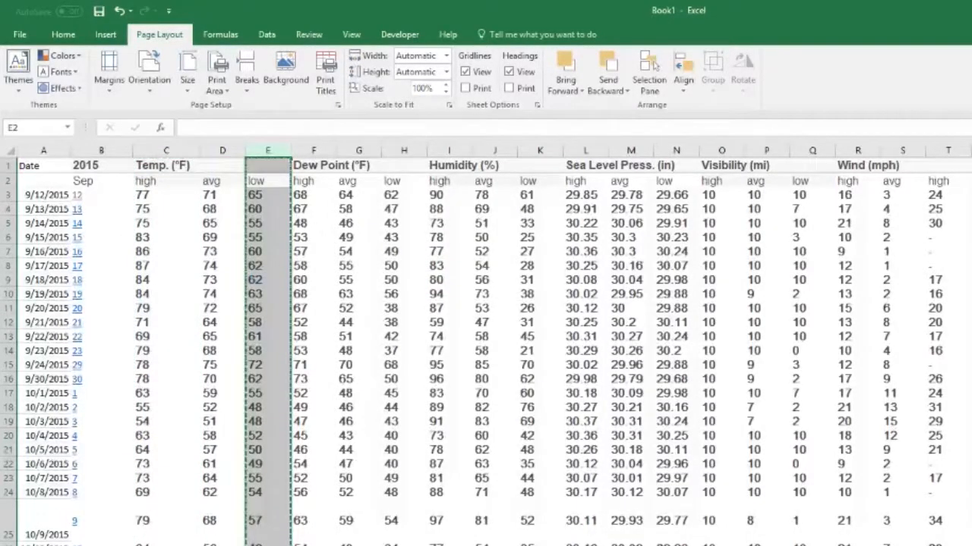
{"action": "key", "text": "ctrl+Page_Down"}
{"action": "left_click", "coordinate": [255, 146]}
{"action": "right_click", "coordinate": [255, 146]}
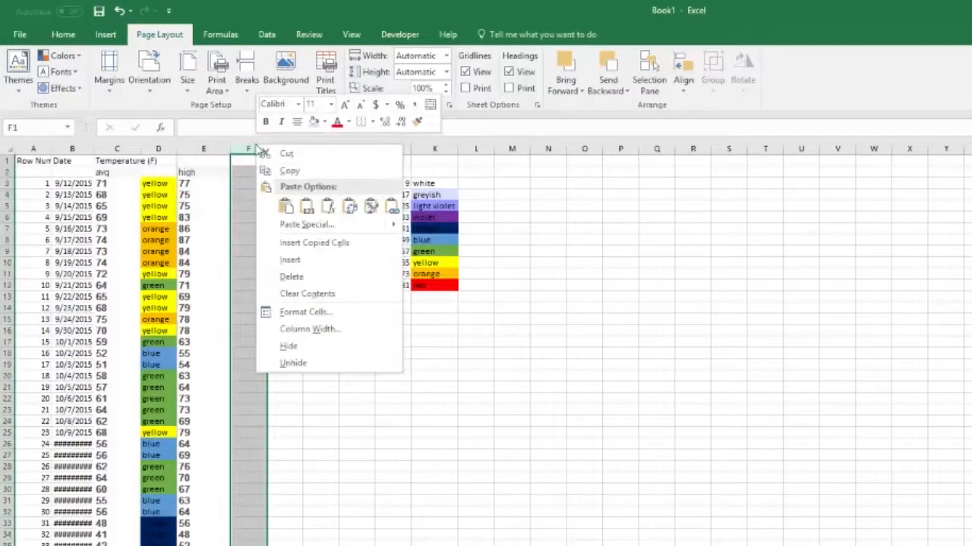
{"action": "left_click", "coordinate": [290, 237]}
{"action": "key", "text": "ctrl+z"}
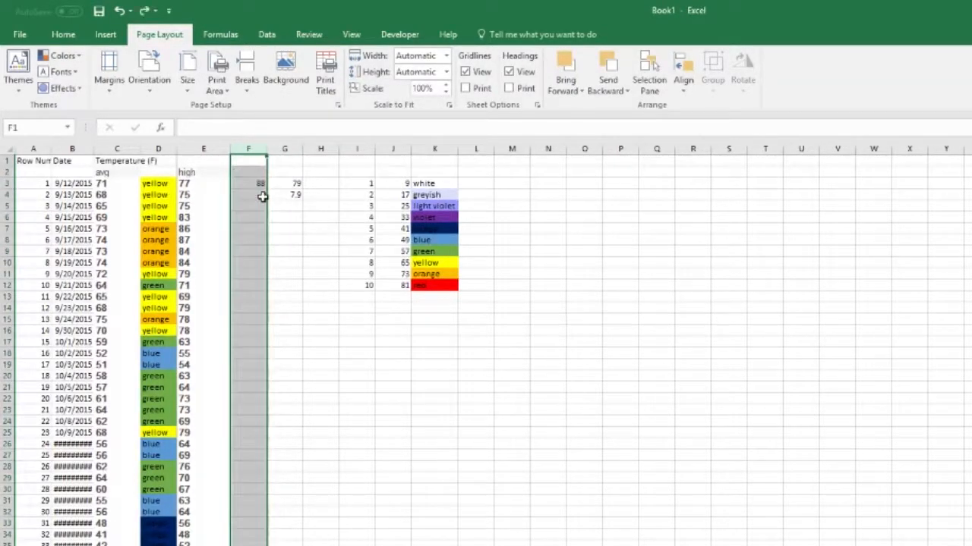
{"action": "right_click", "coordinate": [253, 150]}
{"action": "left_click", "coordinate": [311, 250]}
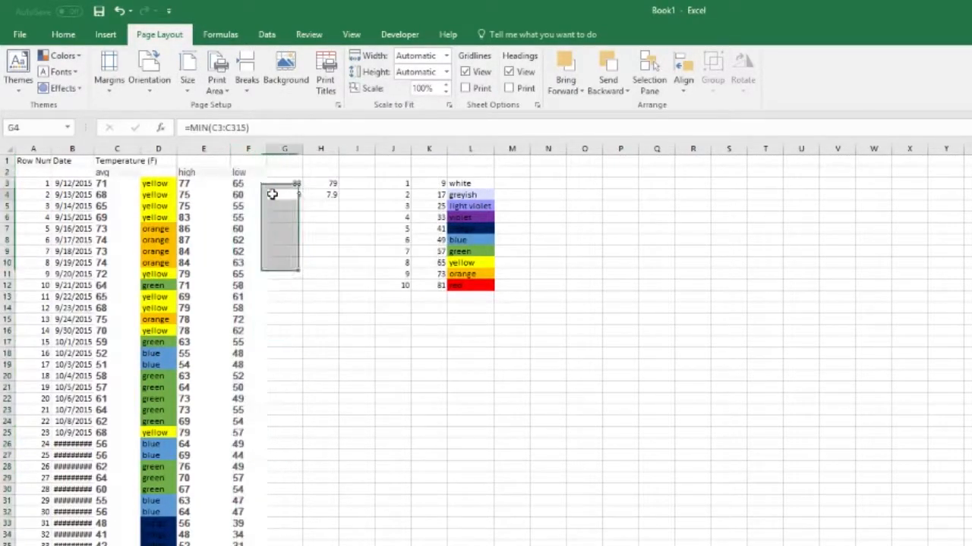
{"action": "left_click", "coordinate": [244, 184]}
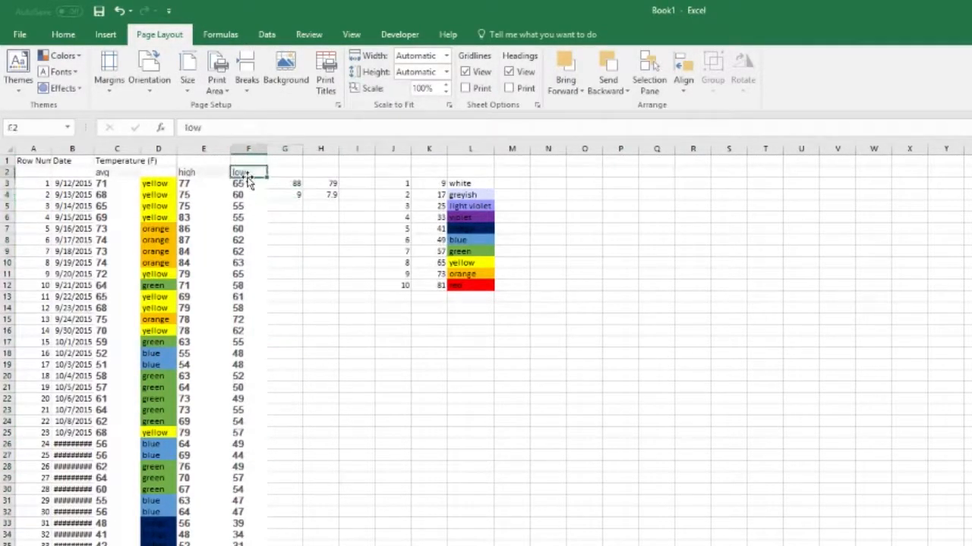
- Insert two blank columns at G and H, directly after the low-temperature column
{"action": "left_click", "coordinate": [286, 152]}
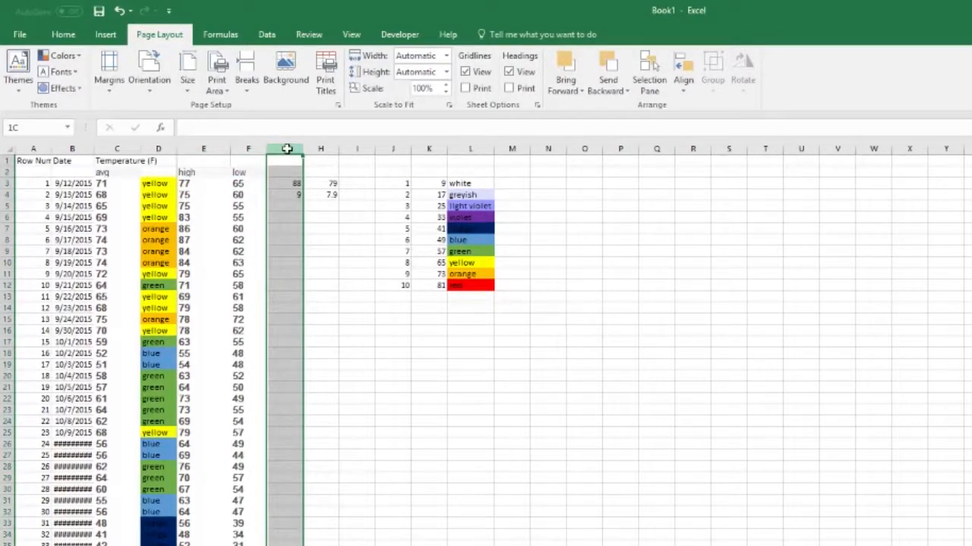
{"action": "left_click_drag", "start_coordinate": [289, 149], "coordinate": [308, 150]}
{"action": "right_click", "coordinate": [311, 148]}
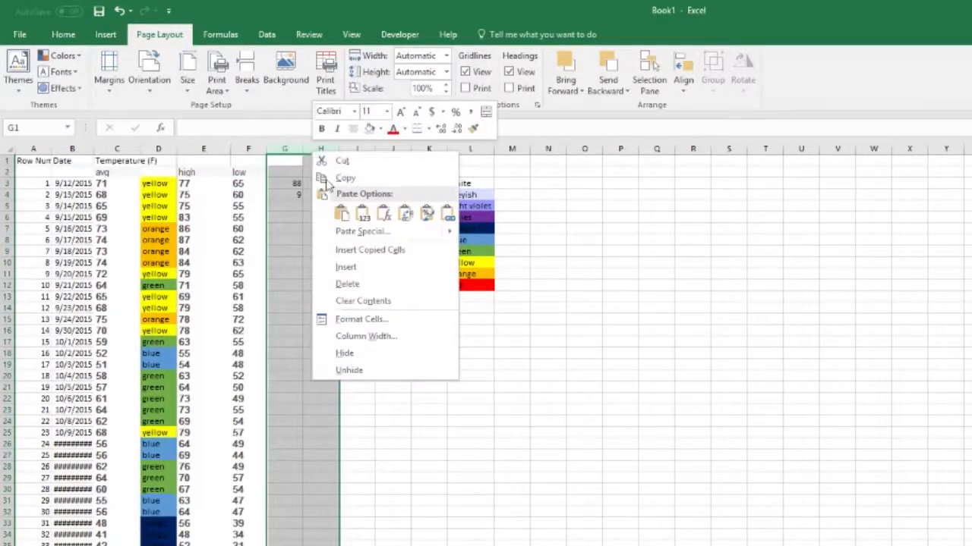
{"action": "key", "text": "Escape"}
{"action": "left_click_drag", "start_coordinate": [284, 148], "coordinate": [314, 147]}
{"action": "right_click", "coordinate": [319, 161]}
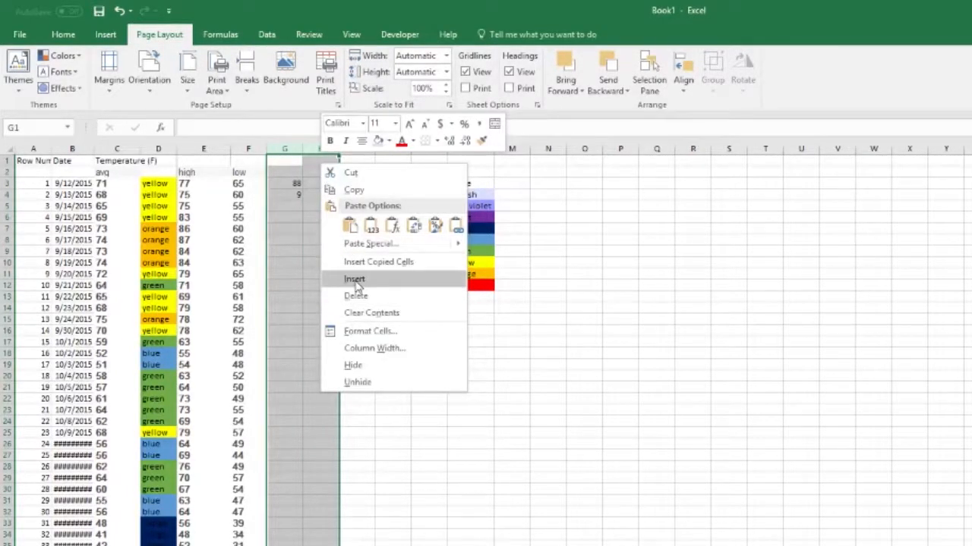
{"action": "left_click", "coordinate": [355, 279]}
- Enter =VLOOKUP(E3,$M$3:$N$12,2,TRUE) in G3 to look up the high temperature's colour
{"action": "left_click", "coordinate": [285, 183]}
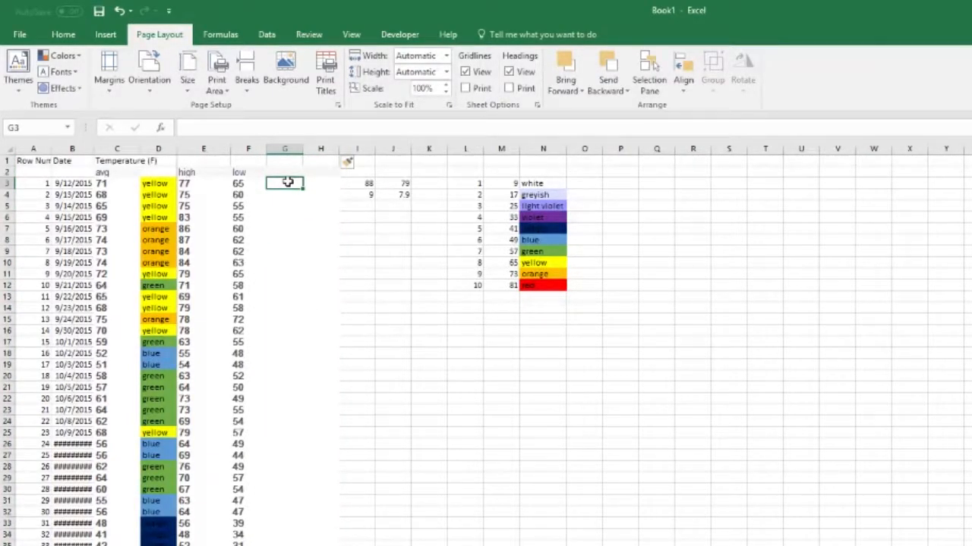
{"action": "type", "text": "="}
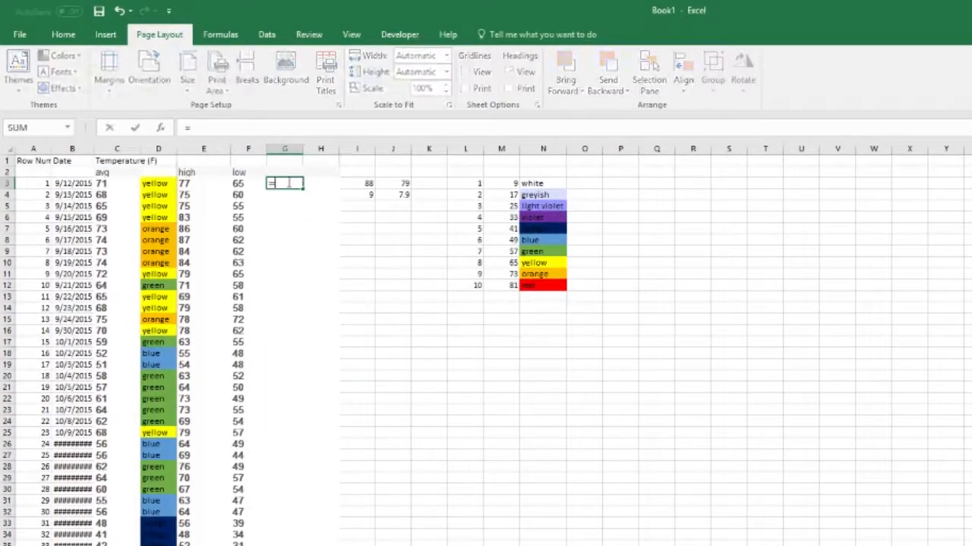
{"action": "type", "text": "VLOOKUP("}
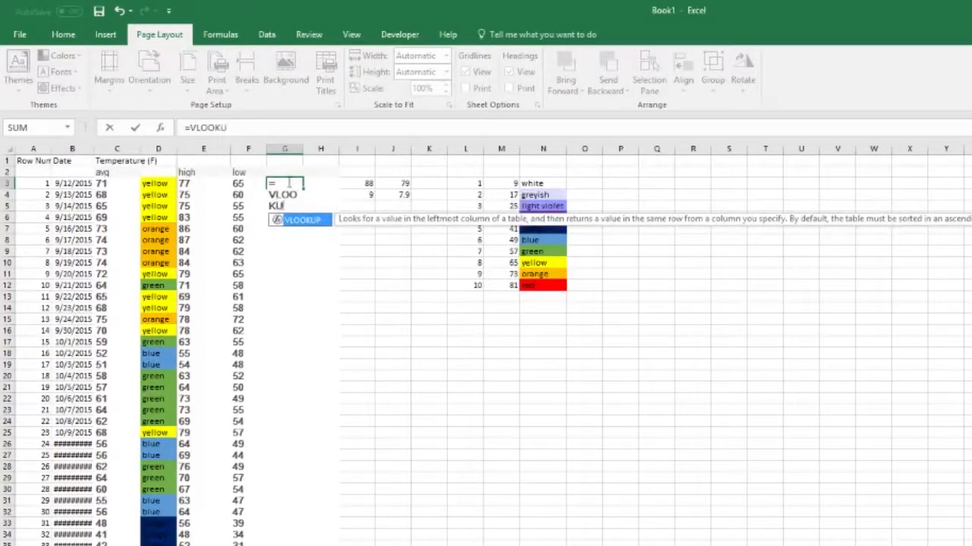
{"action": "left_click", "coordinate": [202, 184]}
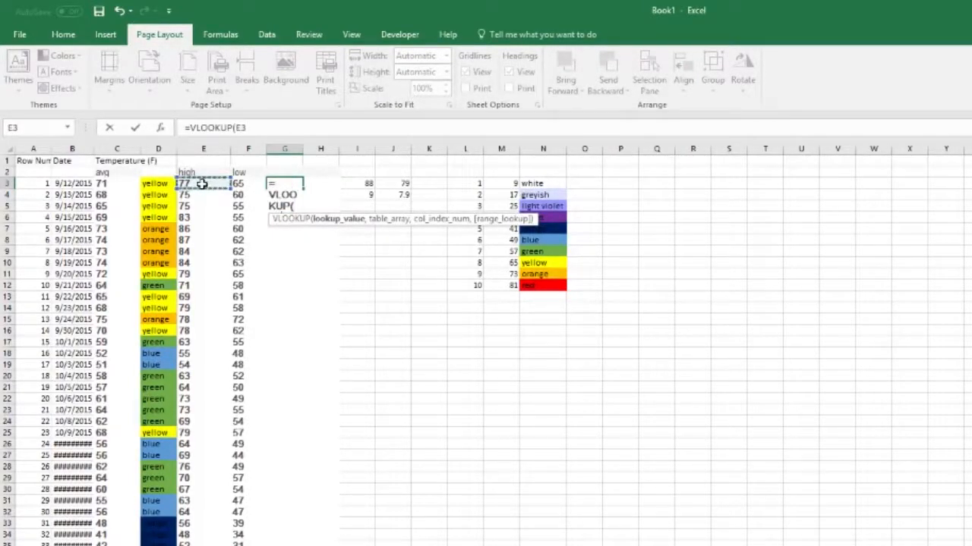
{"action": "type", "text": ","}
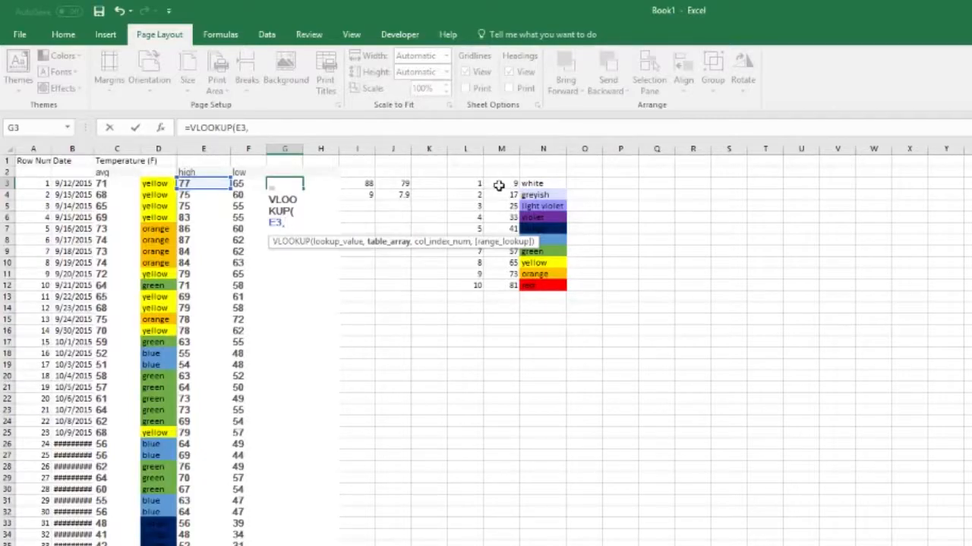
{"action": "left_click_drag", "start_coordinate": [502, 185], "coordinate": [554, 287]}
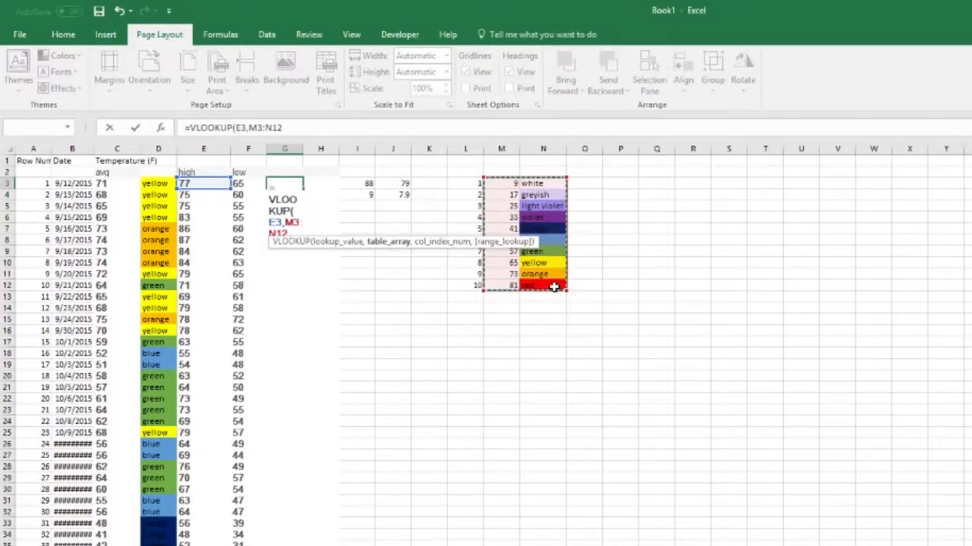
{"action": "key", "text": "F4"}
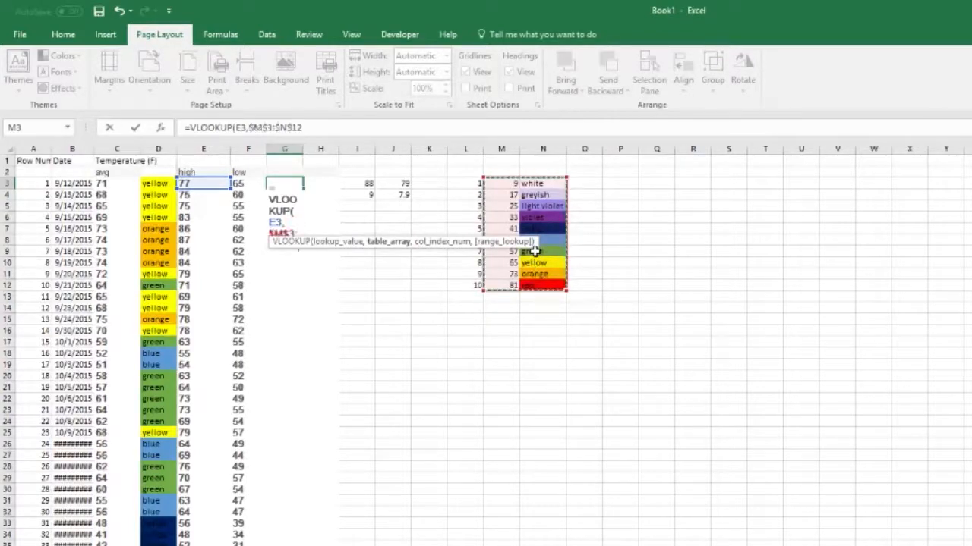
{"action": "type", "text": ","}
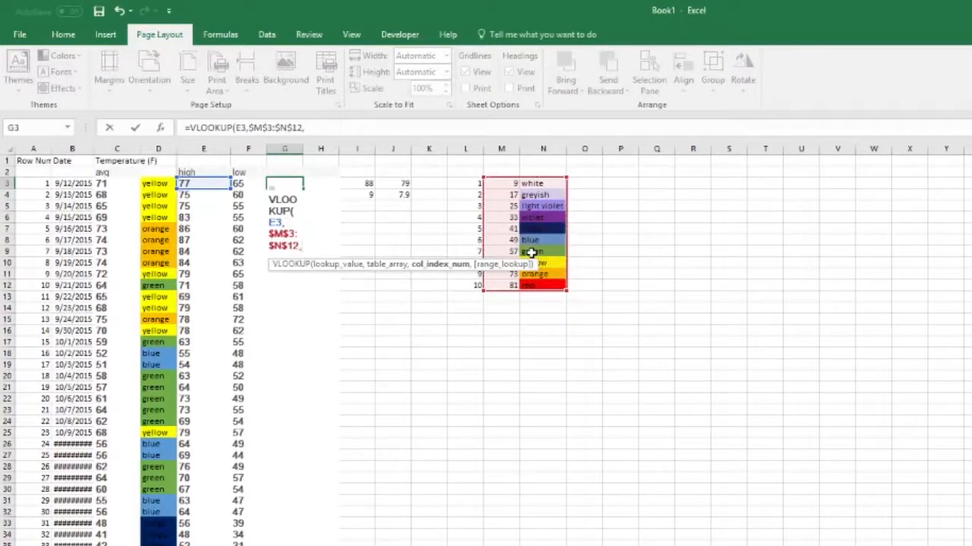
{"action": "type", "text": "2,"}
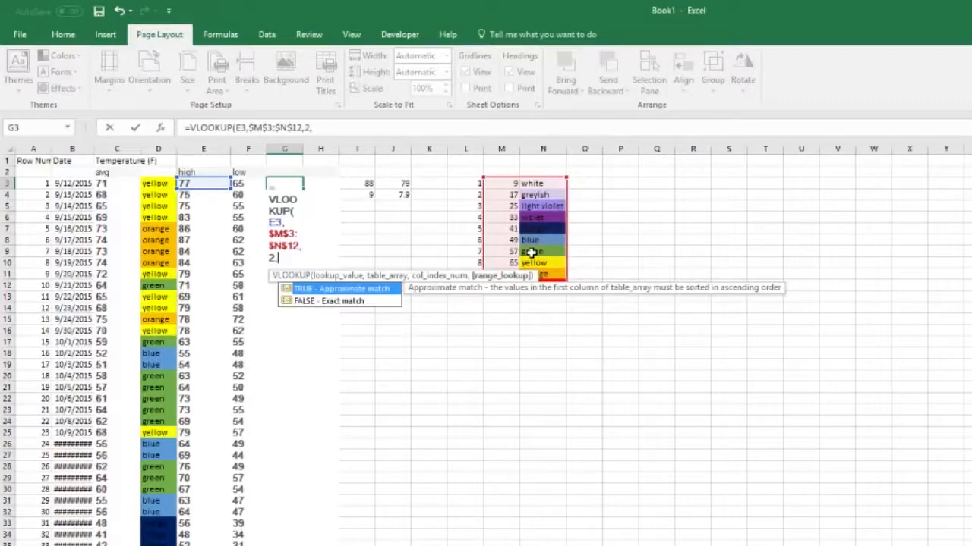
{"action": "type", "text": "TRUE)"}
{"action": "key", "text": "Return"}
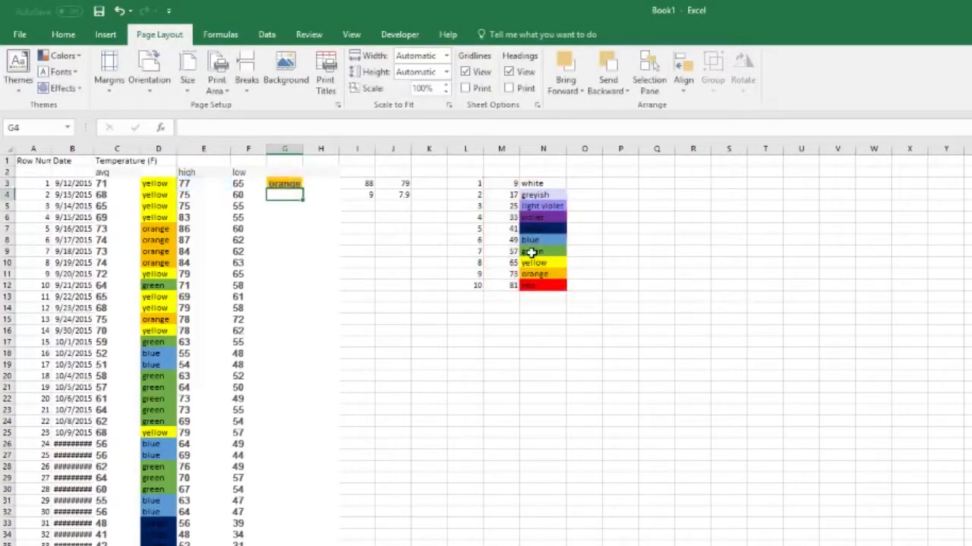
- Fill the high-temperature colour formula from G3 down through all data rows
{"action": "left_click", "coordinate": [298, 184]}
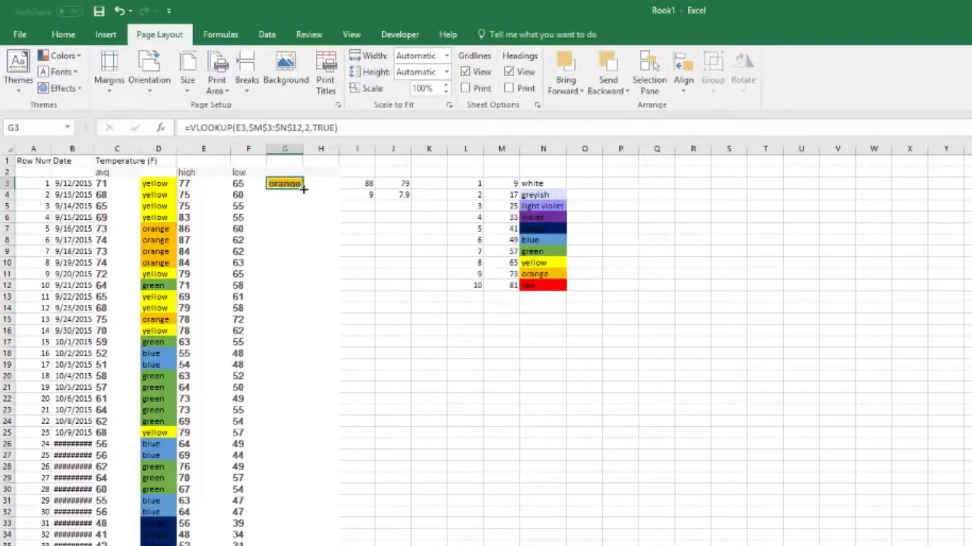
{"action": "double_click", "coordinate": [302, 189]}
{"action": "scroll", "coordinate": [304, 256], "scroll_direction": "down", "scroll_amount": 6}
{"action": "scroll", "coordinate": [294, 265], "scroll_direction": "up", "scroll_amount": 6}
- Enter =VLOOKUP(F3,$M$3:$N$12,2,TRUE) in H3 to look up the low temperature's colour
{"action": "left_click", "coordinate": [315, 185]}
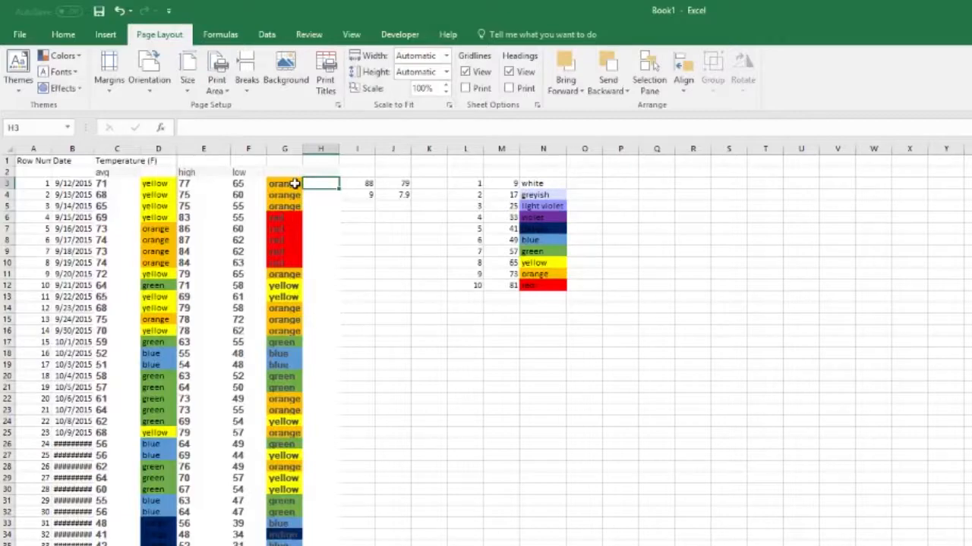
{"action": "type", "text": "=VLOOKUP"}
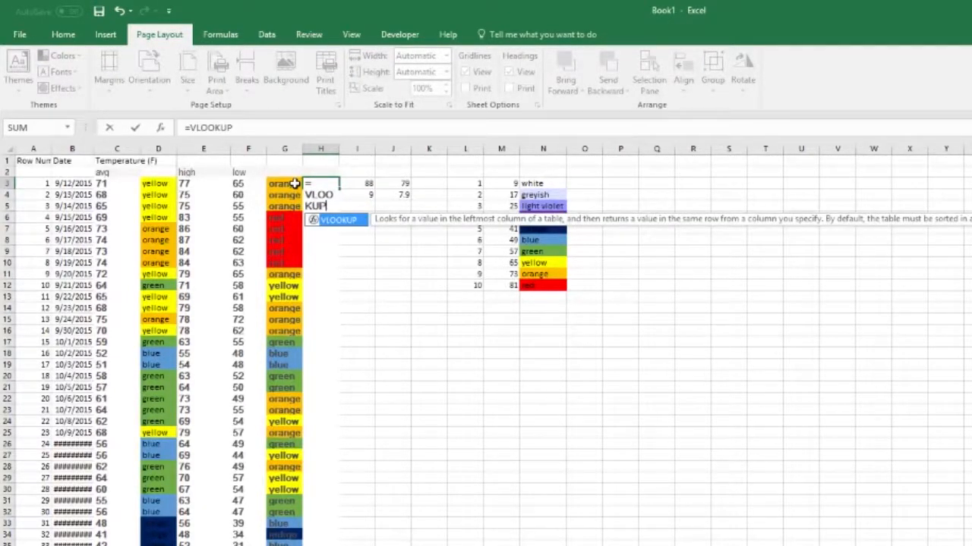
{"action": "type", "text": "("}
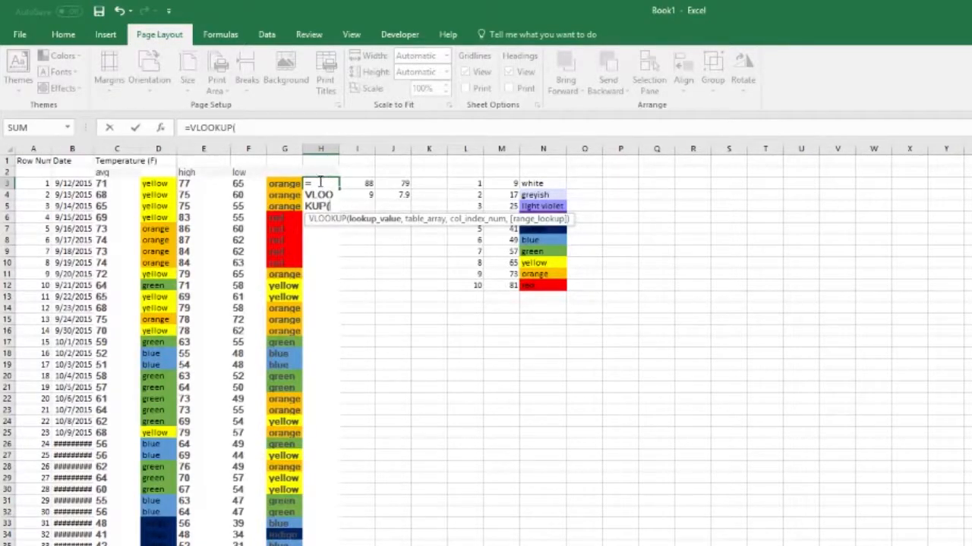
{"action": "left_click", "coordinate": [242, 184]}
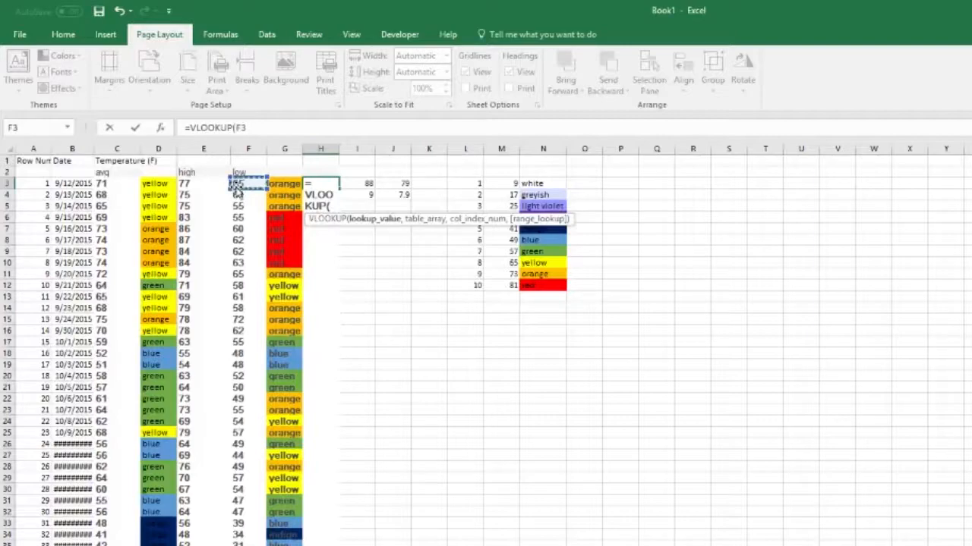
{"action": "type", "text": ","}
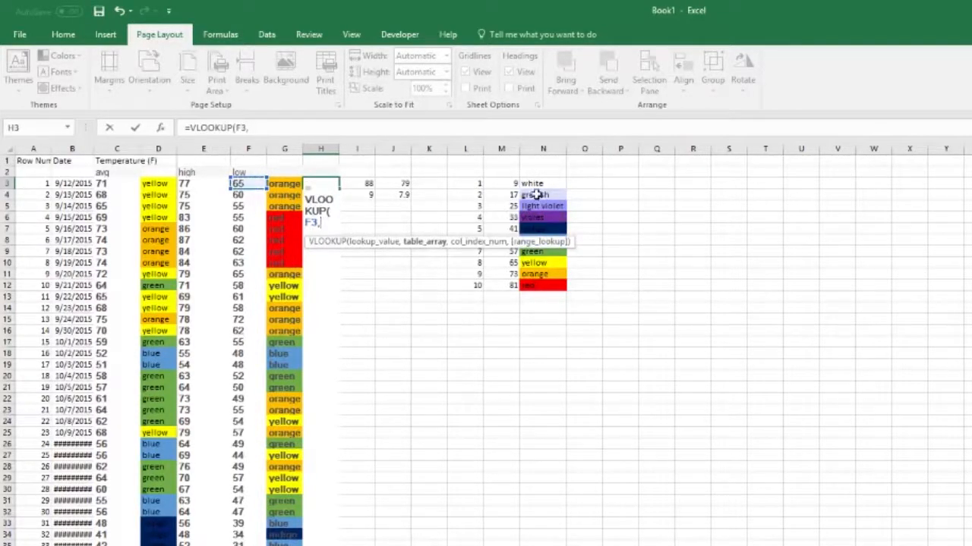
{"action": "left_click", "coordinate": [535, 184]}
{"action": "left_click_drag", "start_coordinate": [535, 184], "coordinate": [511, 289]}
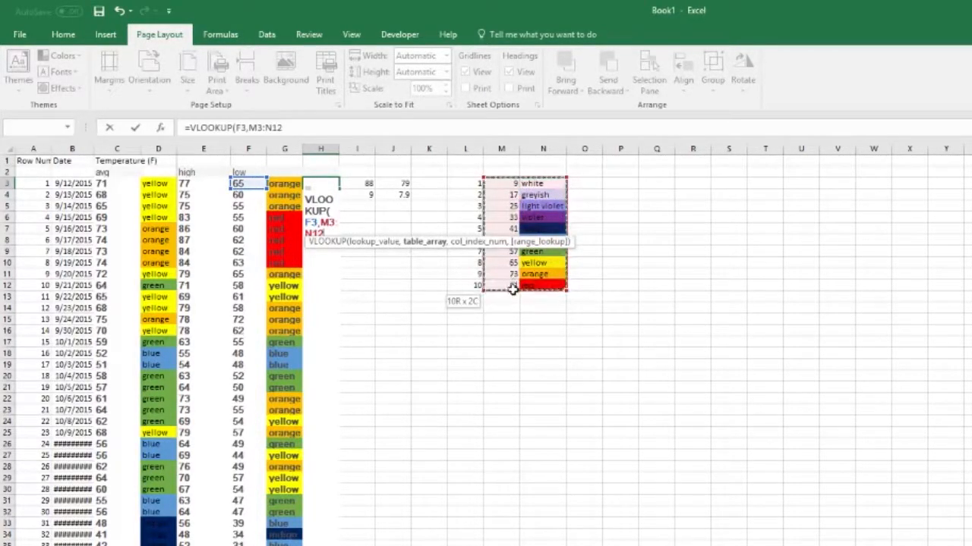
{"action": "key", "text": "F4"}
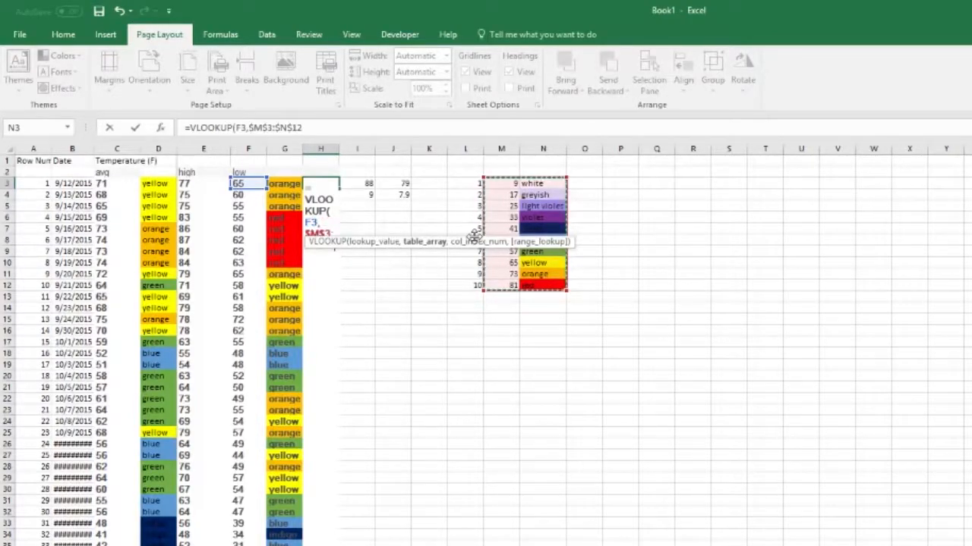
{"action": "type", "text": ","}
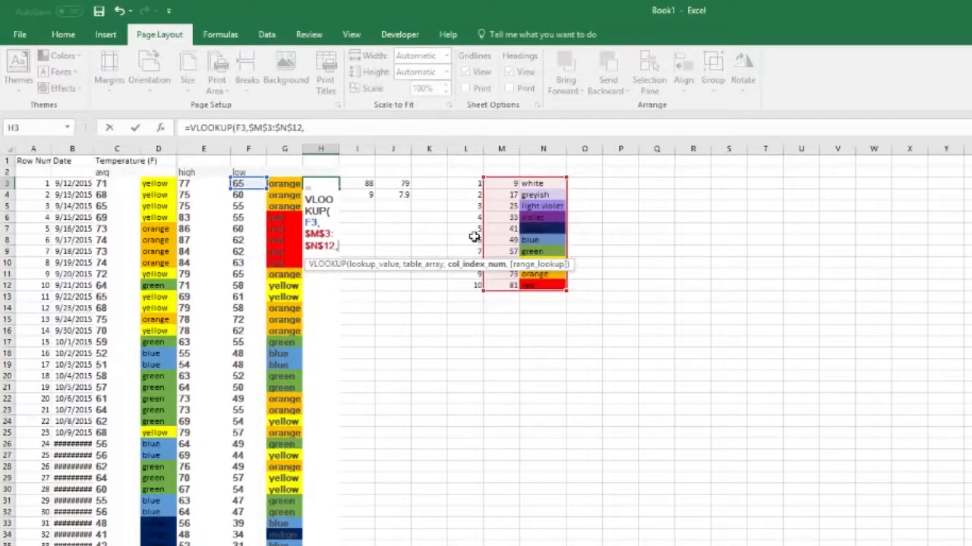
{"action": "type", "text": "2,"}
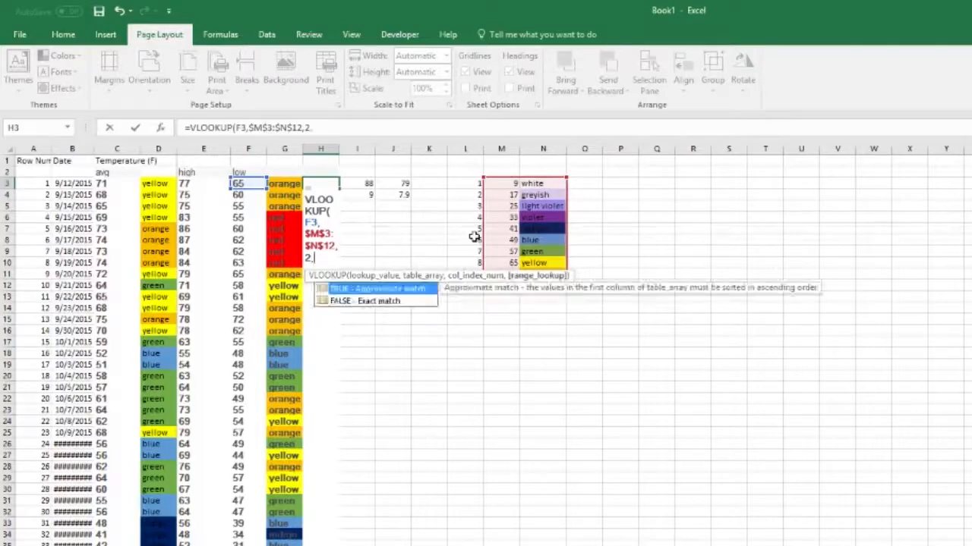
{"action": "type", "text": "TRUE)"}
{"action": "key", "text": "Return"}
- Fill the low-temperature colour formula from H3 down through all data rows
{"action": "left_click", "coordinate": [322, 185]}
{"action": "double_click", "coordinate": [339, 189]}
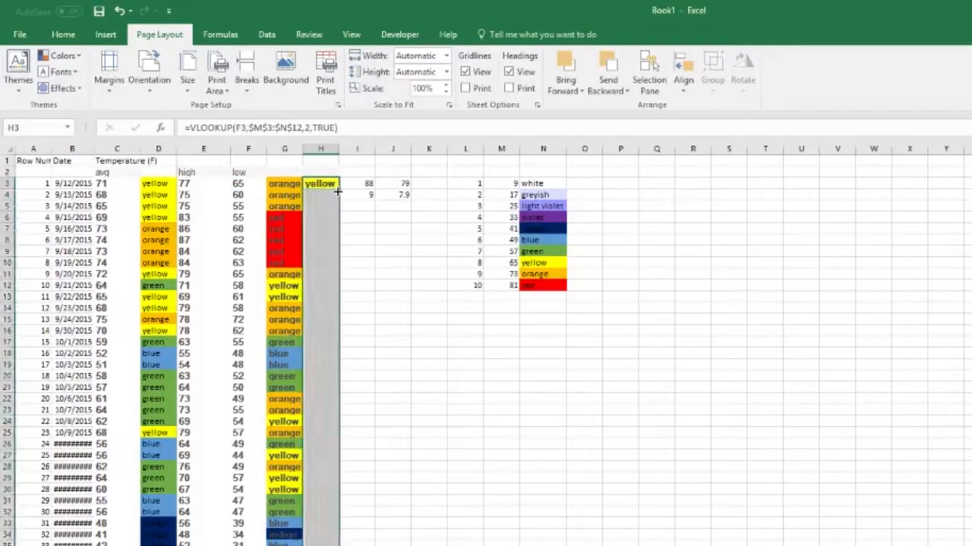
{"action": "scroll", "coordinate": [319, 182], "scroll_direction": "down", "scroll_amount": 4}
{"action": "scroll", "coordinate": [296, 176], "scroll_direction": "up", "scroll_amount": 4}
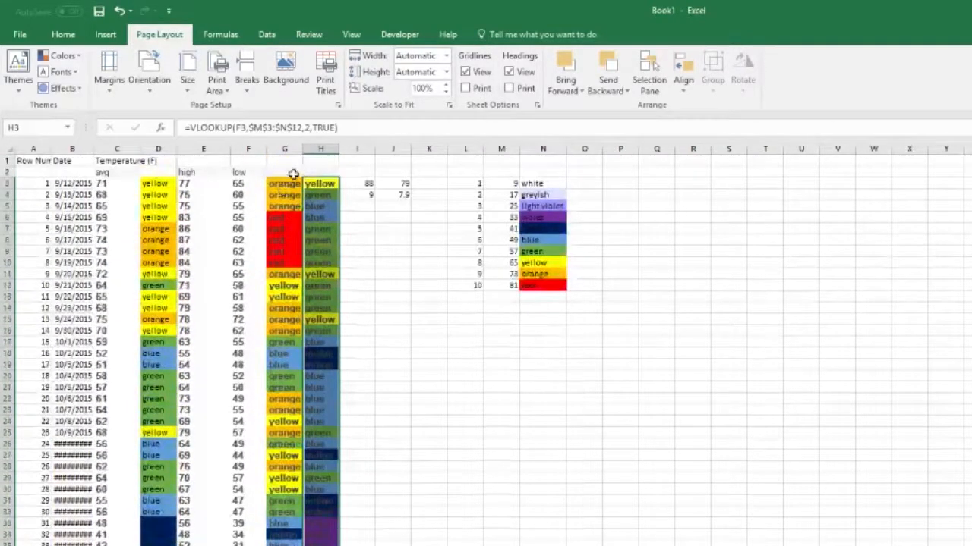
- Widen columns G and H equally to give the colour names more room, and select cell G3
{"action": "left_click_drag", "start_coordinate": [292, 148], "coordinate": [366, 148]}
{"action": "left_click", "coordinate": [348, 262]}
{"action": "scroll", "coordinate": [348, 262], "scroll_direction": "down", "scroll_amount": 10}
{"action": "scroll", "coordinate": [343, 251], "scroll_direction": "up", "scroll_amount": 10}
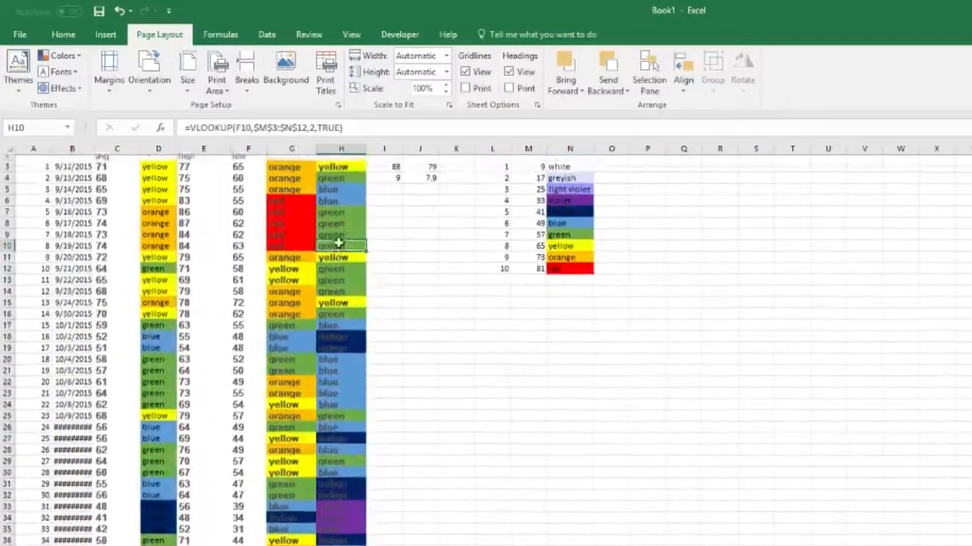
{"action": "left_click", "coordinate": [335, 183]}
{"action": "key", "text": "Left"}
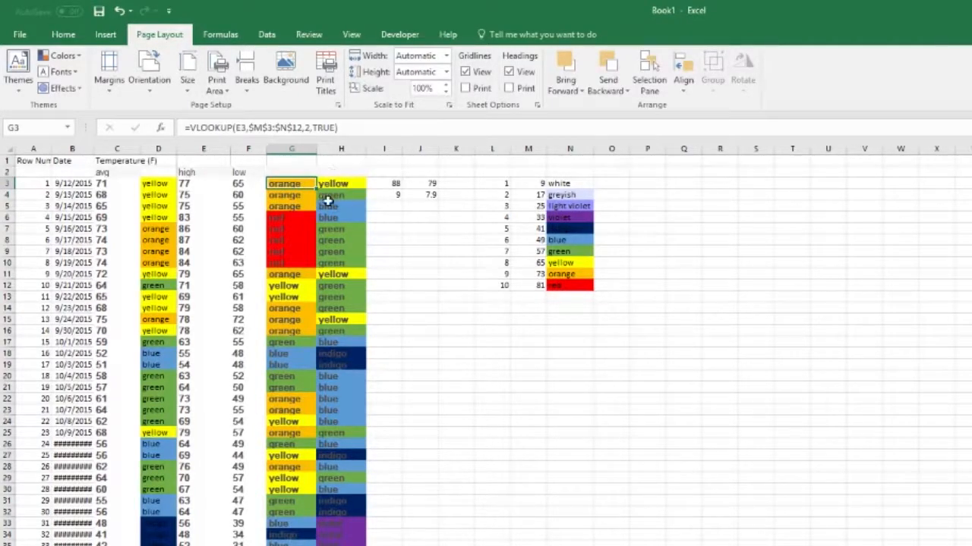
- Try relabelling the row numbers as ranges, with 1 to 2 in A3 and 3 to 4 in A4, and undo the changes
{"action": "left_click", "coordinate": [280, 161]}
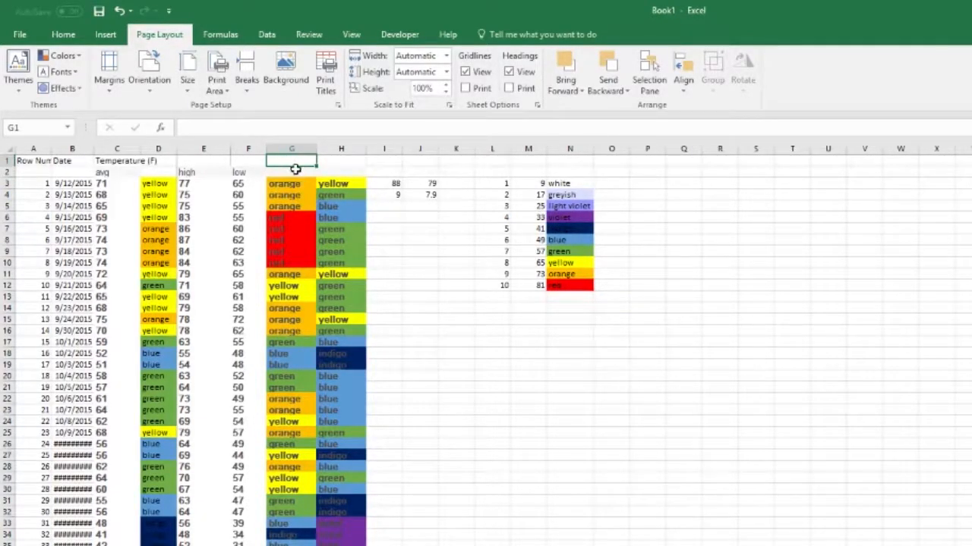
{"action": "left_click", "coordinate": [41, 184]}
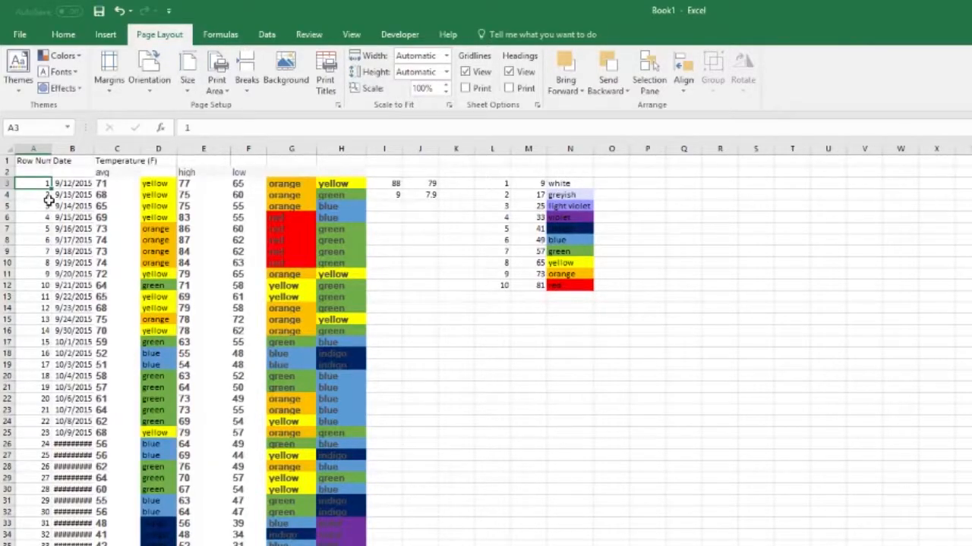
{"action": "key", "text": "F2"}
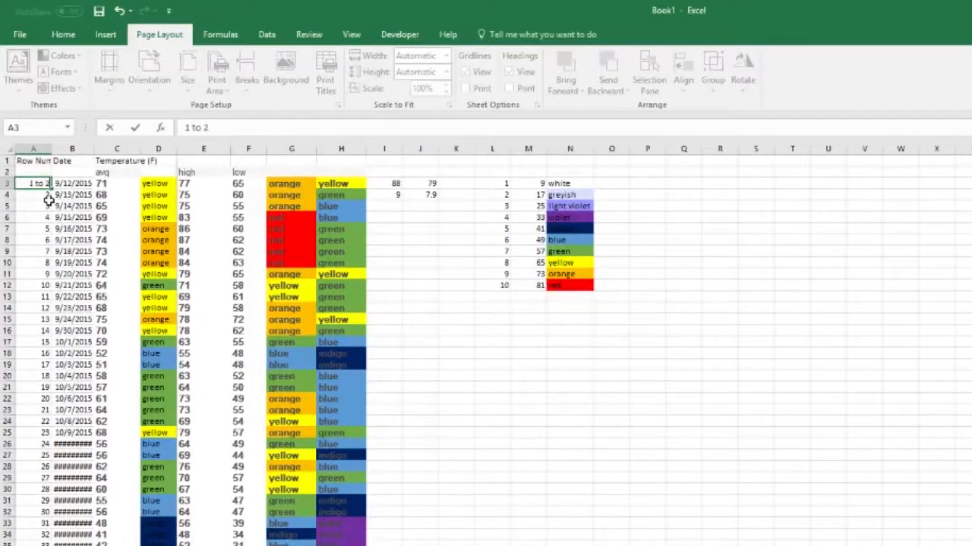
{"action": "key", "text": "Return"}
{"action": "type", "text": "3 to 4"}
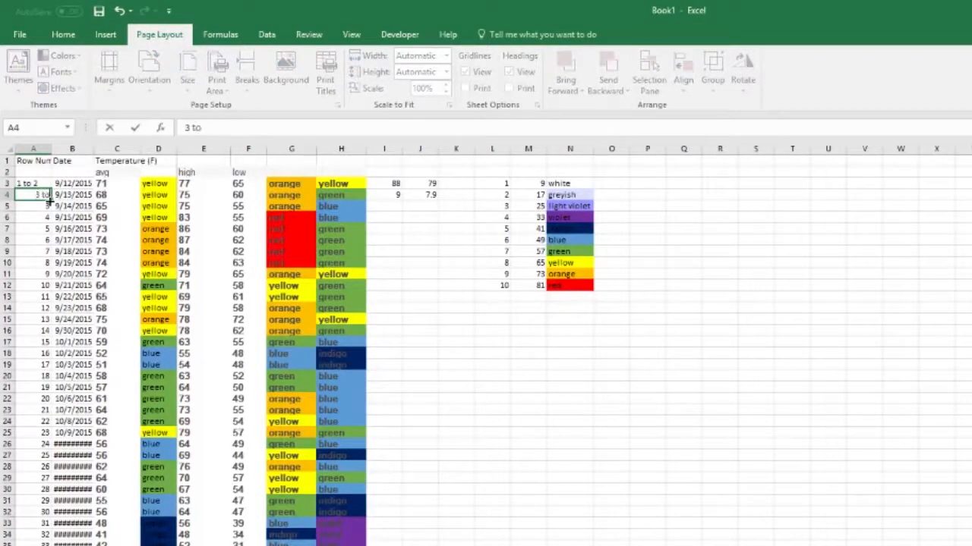
{"action": "key", "text": "Return"}
{"action": "left_click_drag", "start_coordinate": [33, 185], "coordinate": [39, 258]}
{"action": "key", "text": "ctrl+z"}
{"action": "key", "text": "ctrl+z"}
{"action": "key", "text": "ctrl+z"}
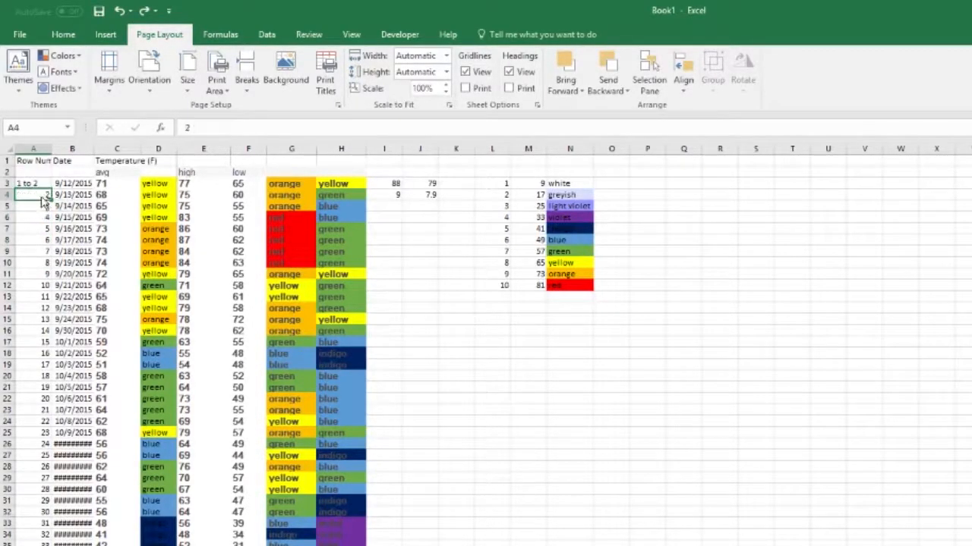
- Insert a blank column between the Row Number and Date columns
{"action": "left_click", "coordinate": [65, 148]}
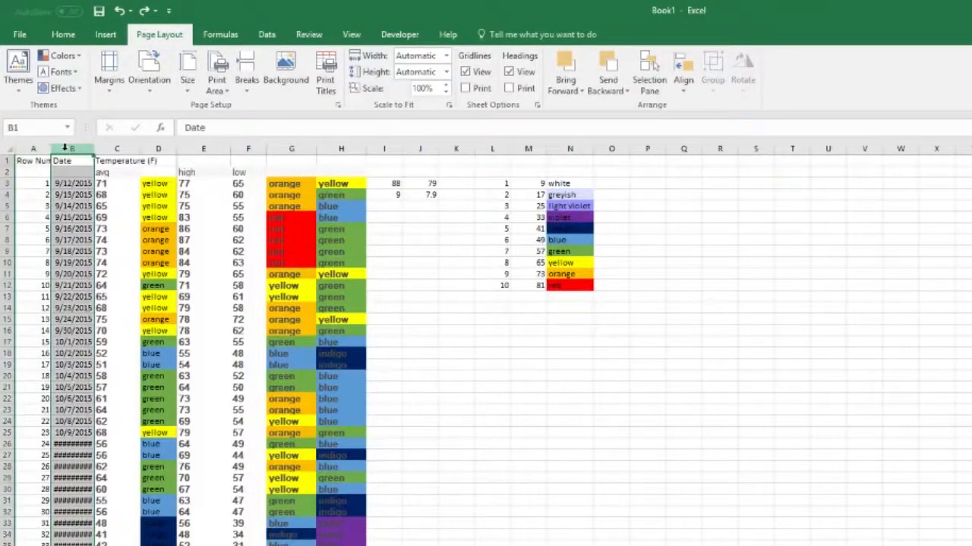
{"action": "right_click", "coordinate": [65, 150]}
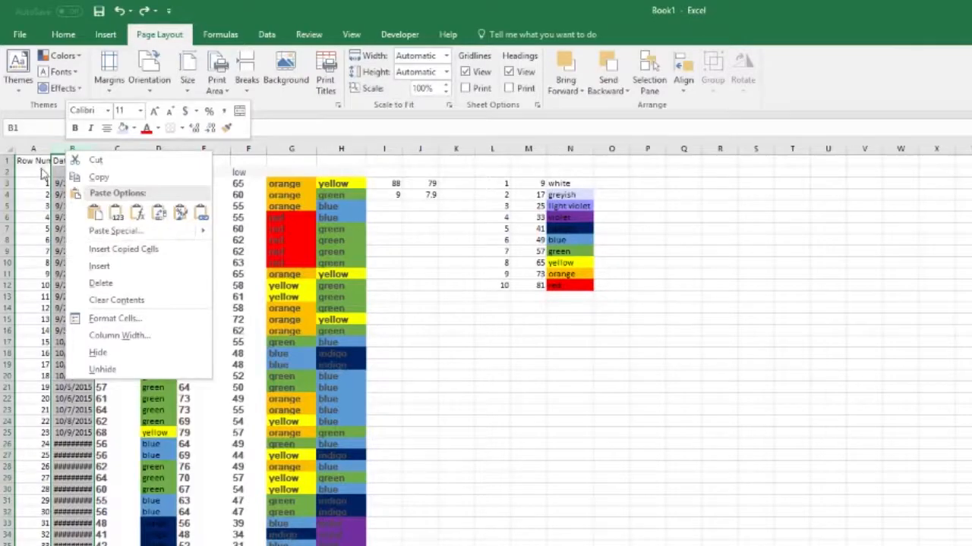
{"action": "right_click", "coordinate": [59, 149]}
{"action": "right_click", "coordinate": [66, 153]}
{"action": "left_click", "coordinate": [124, 266]}
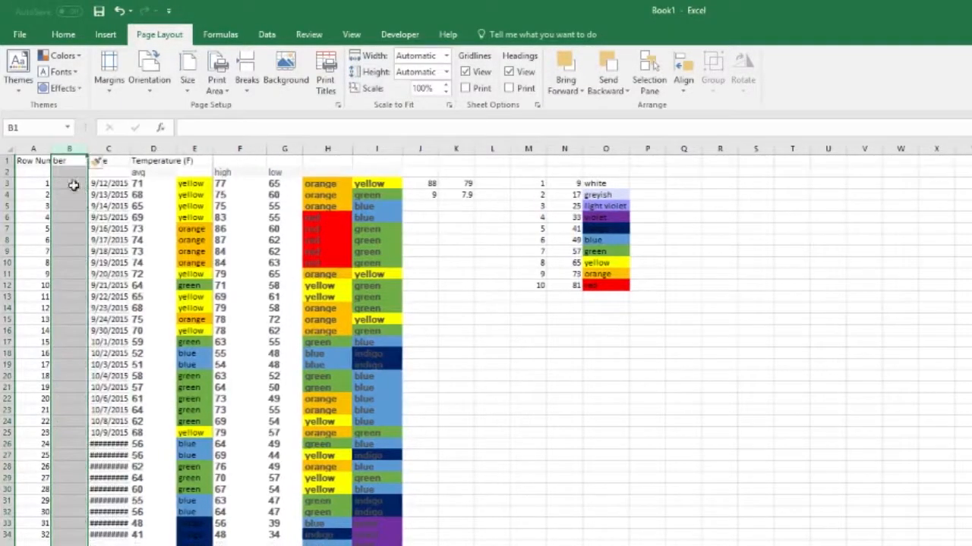
- Enter 2, 4 and 6 in B3:B5 and fill the even-number series down through all data rows
{"action": "left_click", "coordinate": [76, 187]}
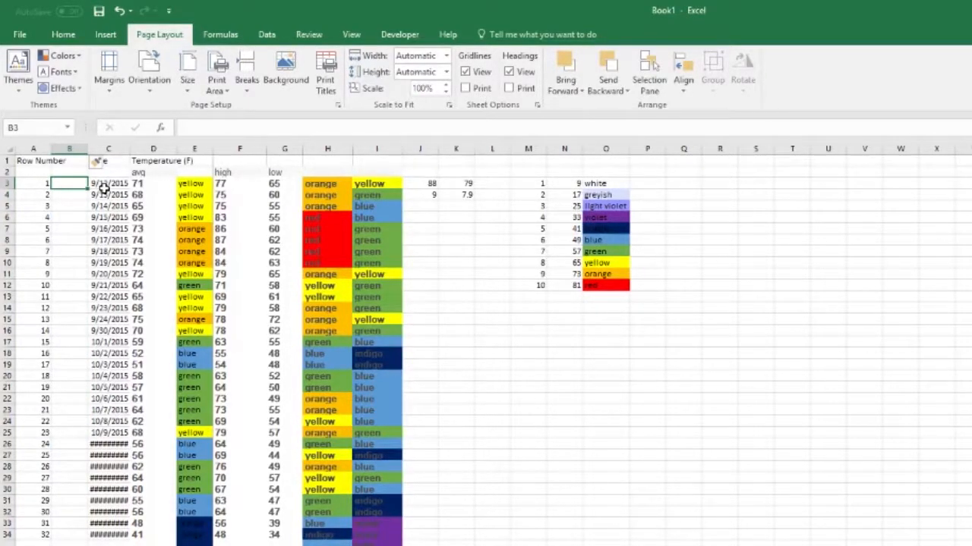
{"action": "type", "text": "2"}
{"action": "key", "text": "Return"}
{"action": "type", "text": "5"}
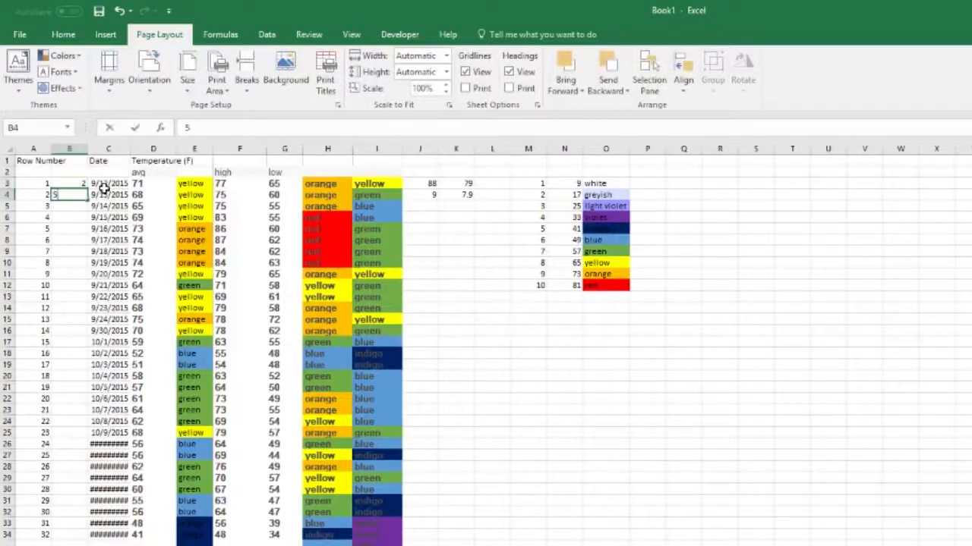
{"action": "key", "text": "Return"}
{"action": "type", "text": "6"}
{"action": "key", "text": "Return"}
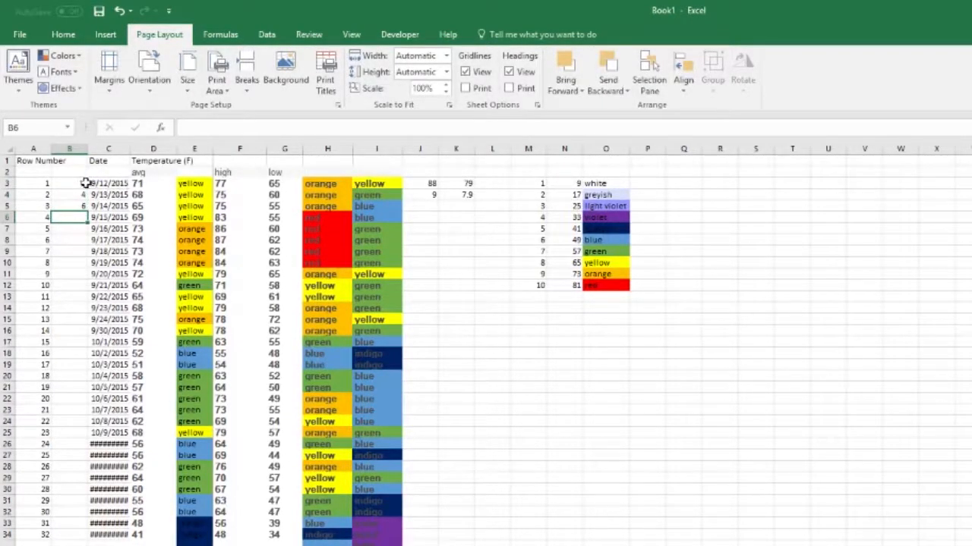
{"action": "left_click_drag", "start_coordinate": [79, 184], "coordinate": [82, 206]}
{"action": "double_click", "coordinate": [88, 212]}
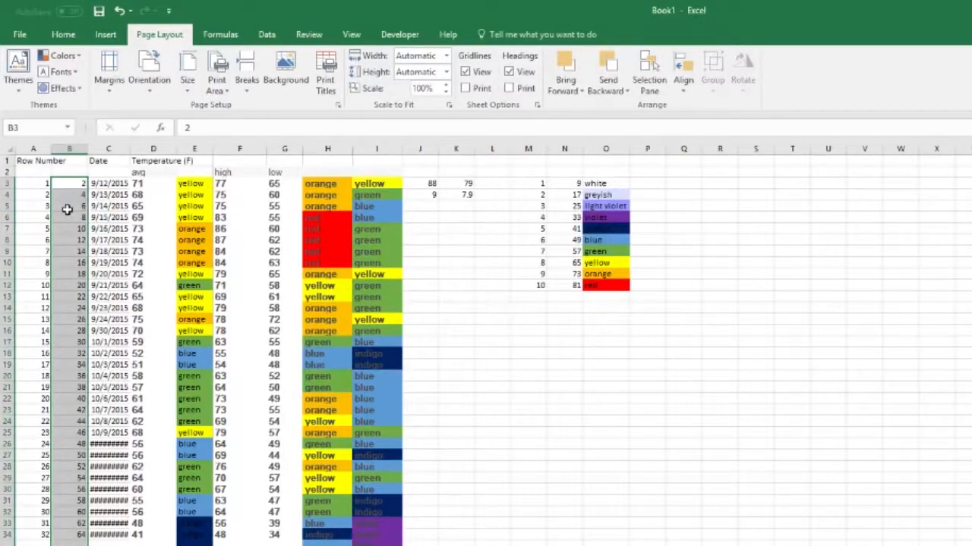
- Enter 1, 3 and 5 in A3:A5 and fill the odd-number series down through all data rows
{"action": "left_click", "coordinate": [35, 182]}
{"action": "type", "text": "1"}
{"action": "key", "text": "Return"}
{"action": "type", "text": "3"}
{"action": "key", "text": "Return"}
{"action": "type", "text": "5"}
{"action": "key", "text": "Return"}
{"action": "left_click_drag", "start_coordinate": [34, 183], "coordinate": [36, 205]}
{"action": "double_click", "coordinate": [52, 212]}
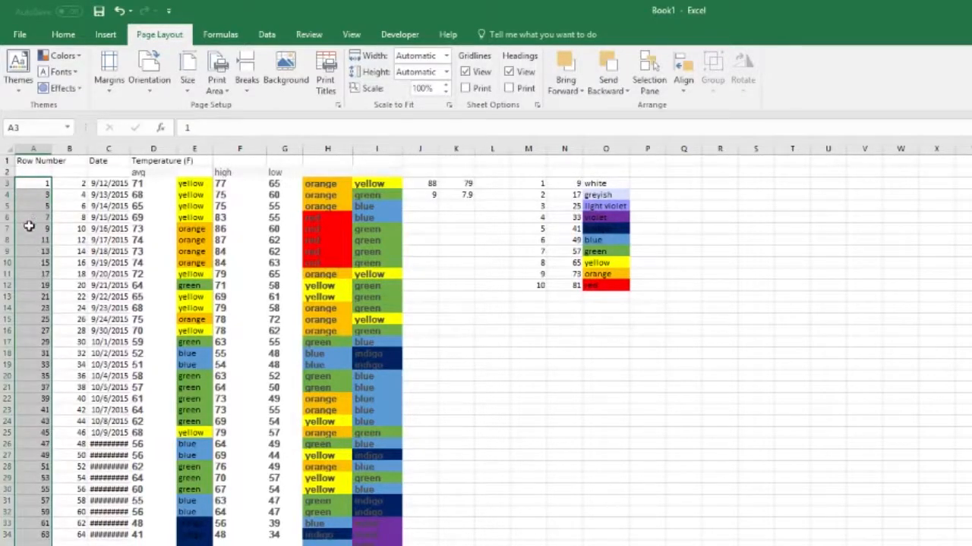
- Look through the paired row numbers and the temperature colours down the data rows
{"action": "scroll", "coordinate": [52, 260], "scroll_direction": "down", "scroll_amount": 2}
{"action": "scroll", "coordinate": [62, 230], "scroll_direction": "up", "scroll_amount": 2}
{"action": "scroll", "coordinate": [201, 345], "scroll_direction": "down", "scroll_amount": 20}
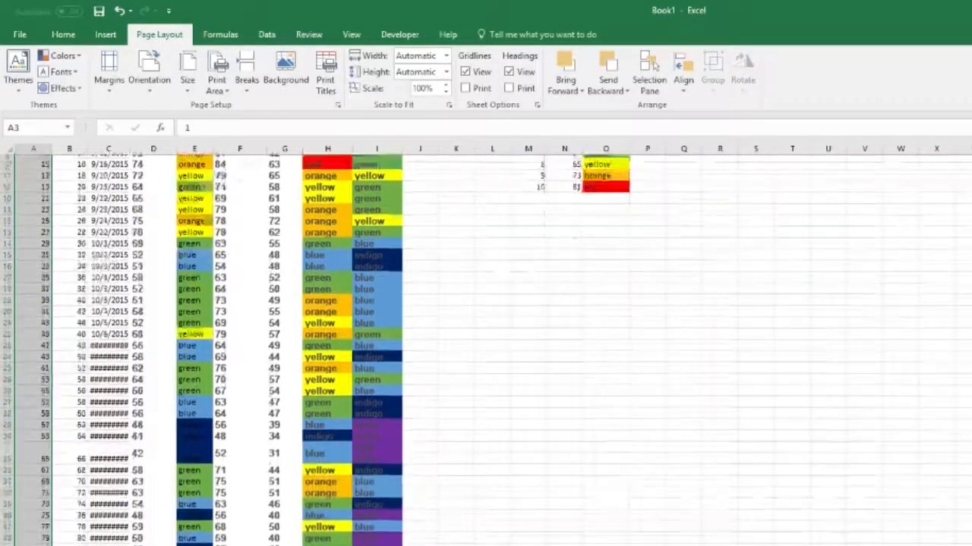
{"action": "scroll", "coordinate": [201, 345], "scroll_direction": "down", "scroll_amount": 20}
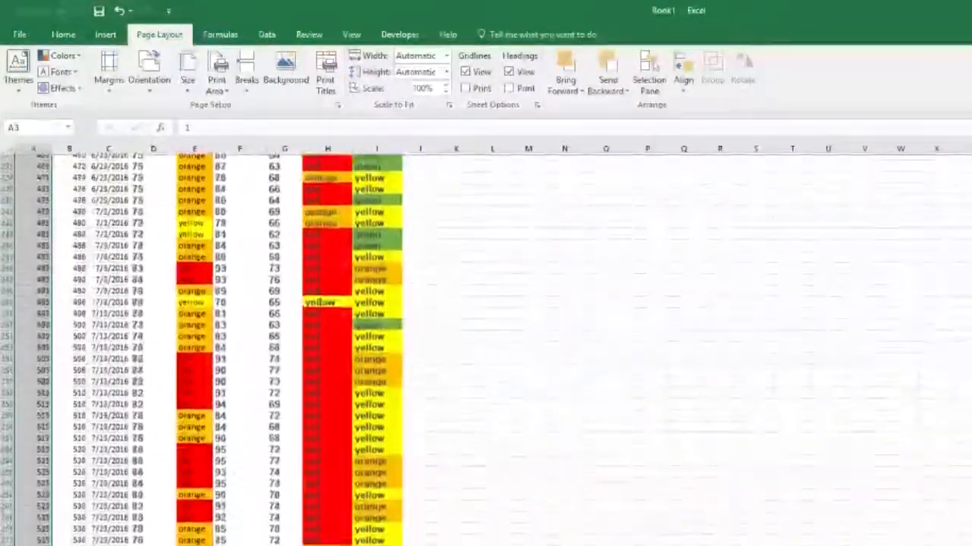
{"action": "scroll", "coordinate": [501, 507], "scroll_direction": "up", "scroll_amount": 20}
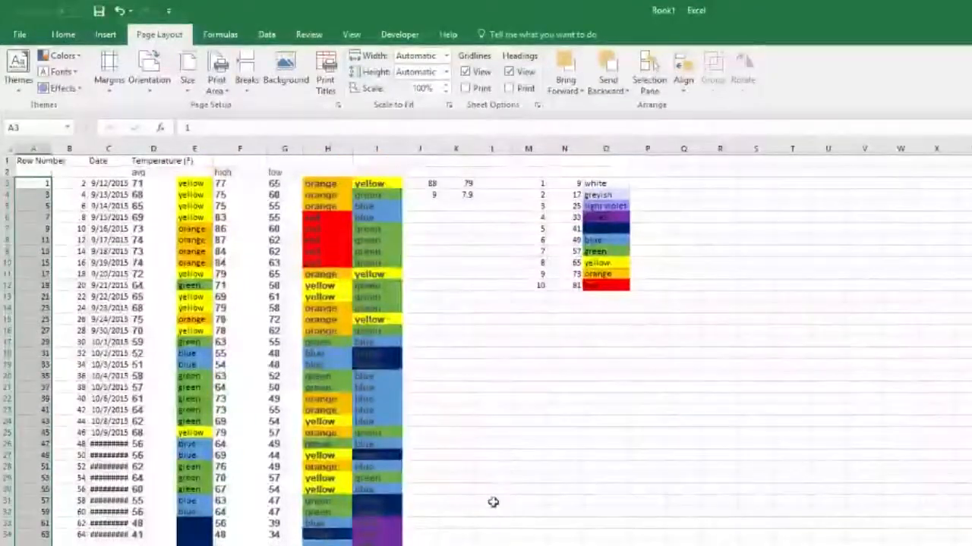
{"action": "left_click", "coordinate": [464, 490]}
{"action": "scroll", "coordinate": [465, 490], "scroll_direction": "down", "scroll_amount": 4}
{"action": "scroll", "coordinate": [486, 350], "scroll_direction": "down", "scroll_amount": 20}
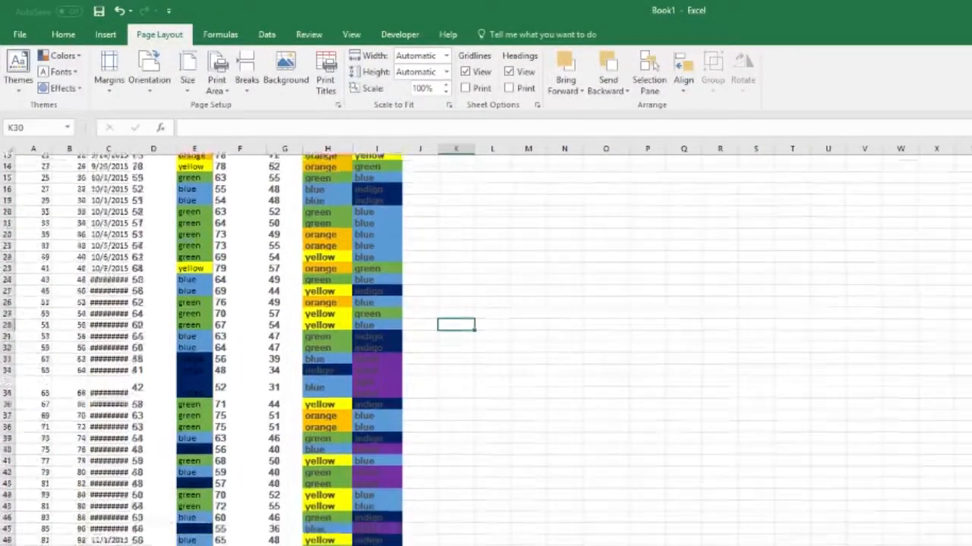
{"action": "scroll", "coordinate": [486, 349], "scroll_direction": "up", "scroll_amount": 20}
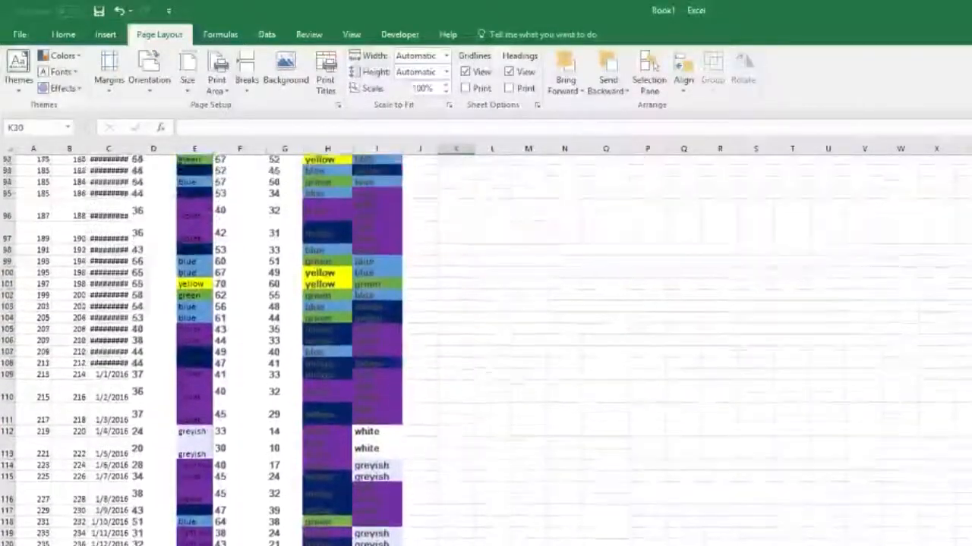
{"action": "scroll", "coordinate": [486, 349], "scroll_direction": "up", "scroll_amount": 9}
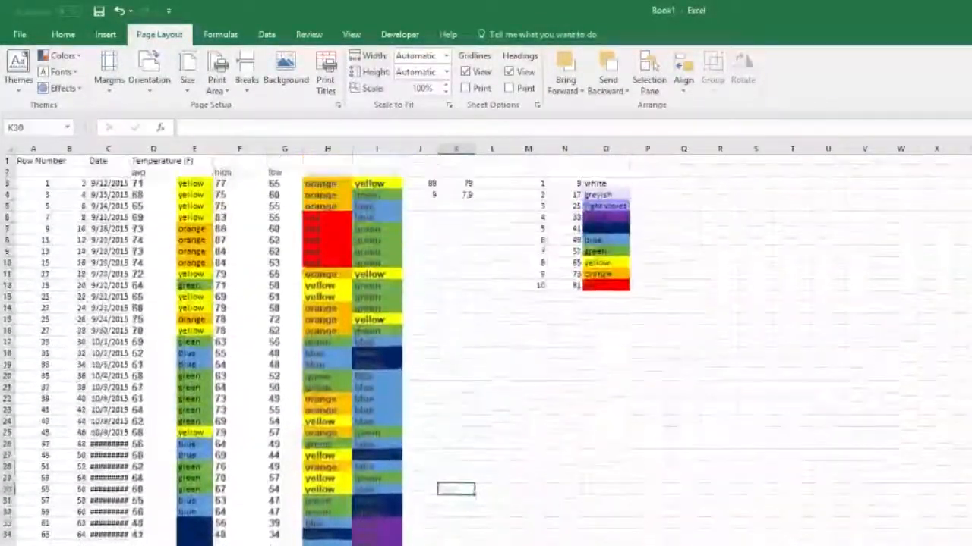
- Check the low-temperature colour column for lookup errors and inspect the formula in I152
{"action": "scroll", "coordinate": [486, 349], "scroll_direction": "down", "scroll_amount": 20}
{"action": "scroll", "coordinate": [486, 349], "scroll_direction": "up", "scroll_amount": 12}
{"action": "scroll", "coordinate": [486, 349], "scroll_direction": "down", "scroll_amount": 19}
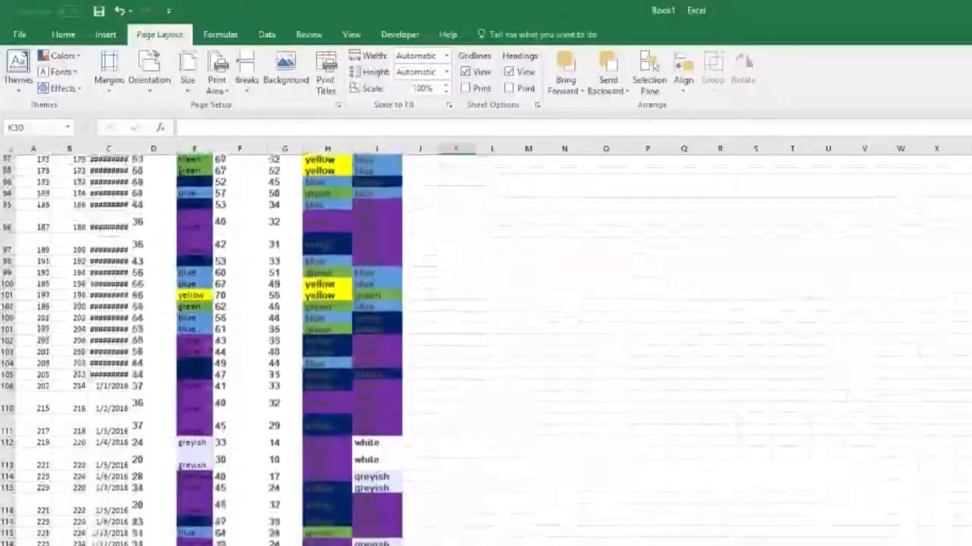
{"action": "scroll", "coordinate": [380, 364], "scroll_direction": "down", "scroll_amount": 2}
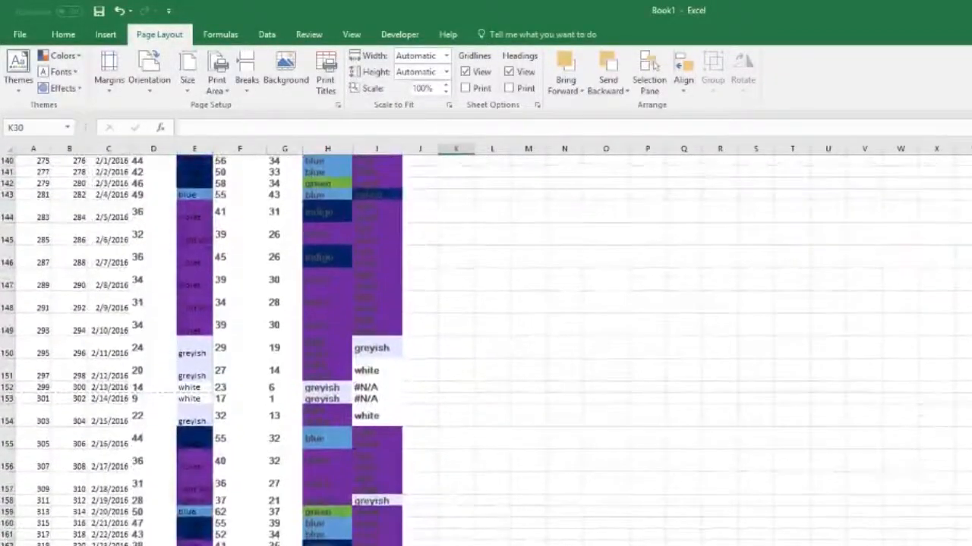
{"action": "left_click", "coordinate": [366, 388]}
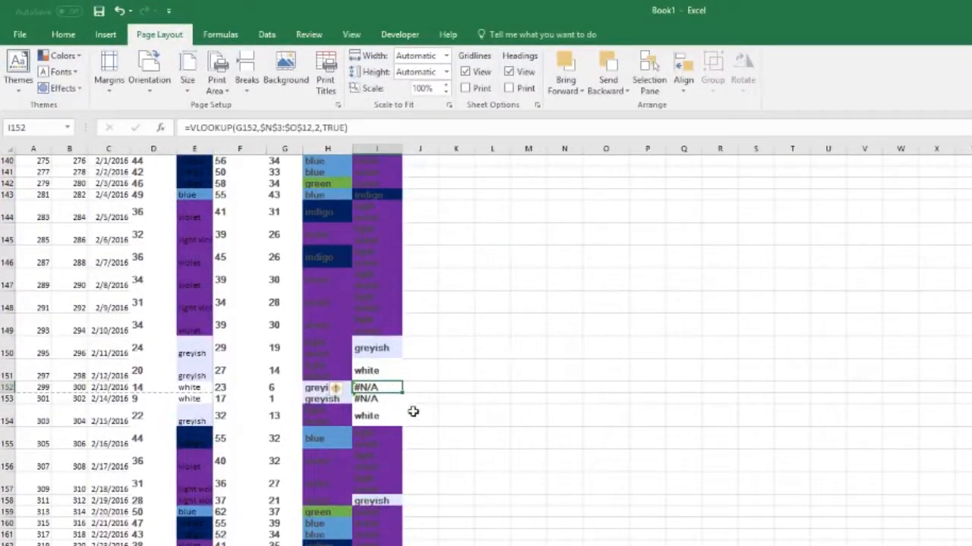
{"action": "scroll", "coordinate": [337, 360], "scroll_direction": "down", "scroll_amount": 17}
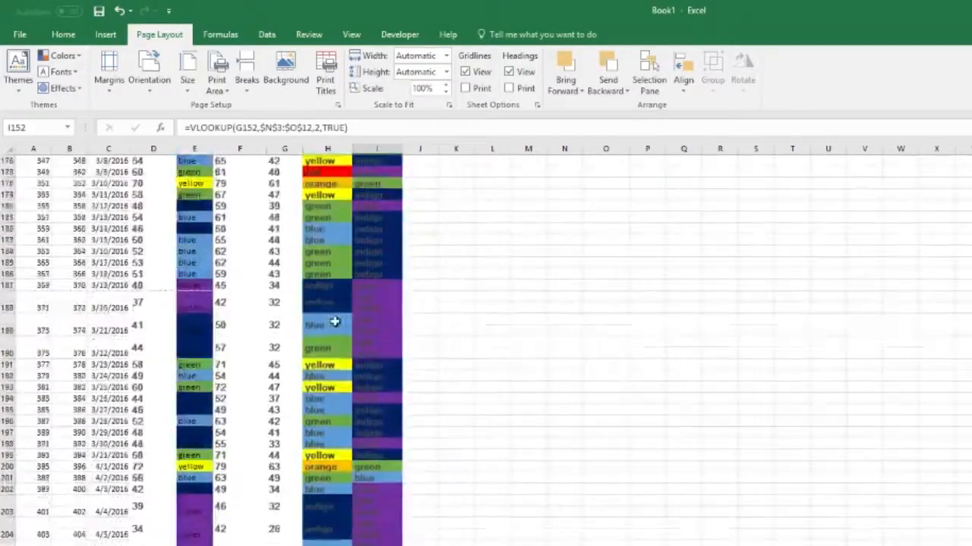
{"action": "scroll", "coordinate": [395, 379], "scroll_direction": "down", "scroll_amount": 20}
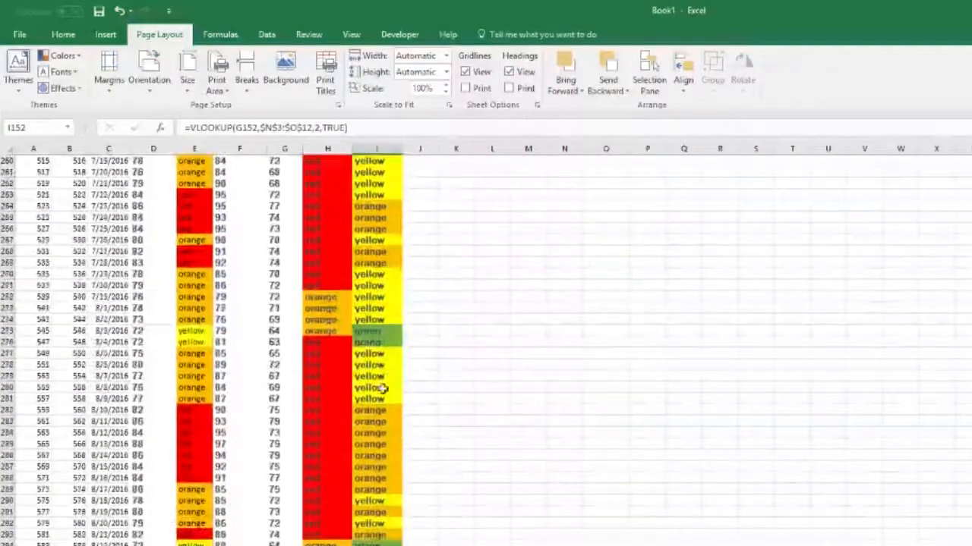
{"action": "scroll", "coordinate": [383, 387], "scroll_direction": "down", "scroll_amount": 5}
{"action": "scroll", "coordinate": [383, 387], "scroll_direction": "up", "scroll_amount": 20}
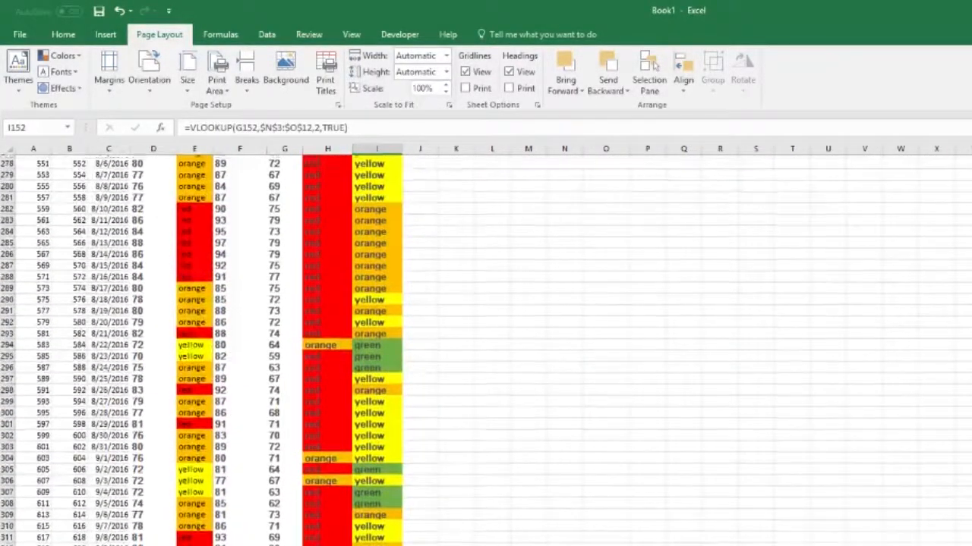
{"action": "scroll", "coordinate": [383, 342], "scroll_direction": "up", "scroll_amount": 12}
- Add a lowest threshold above white in the colour lookup table, with 0 in N2 and black in O2
{"action": "left_click", "coordinate": [537, 174]}
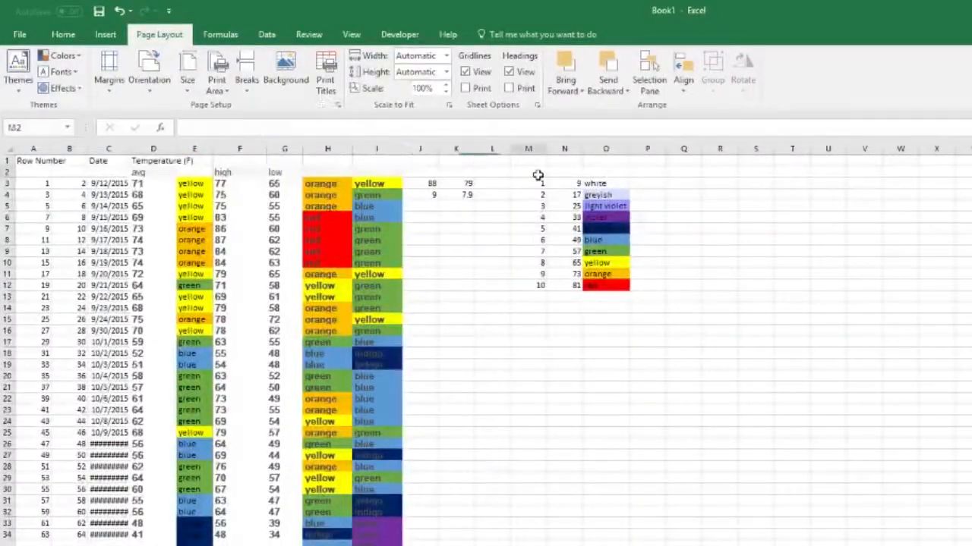
{"action": "left_click", "coordinate": [580, 172]}
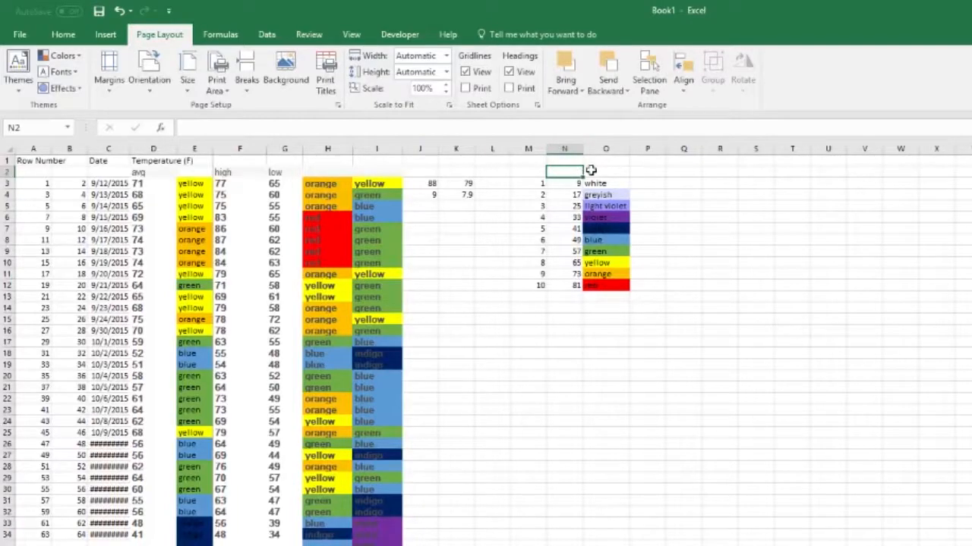
{"action": "type", "text": "0"}
{"action": "left_click", "coordinate": [591, 171]}
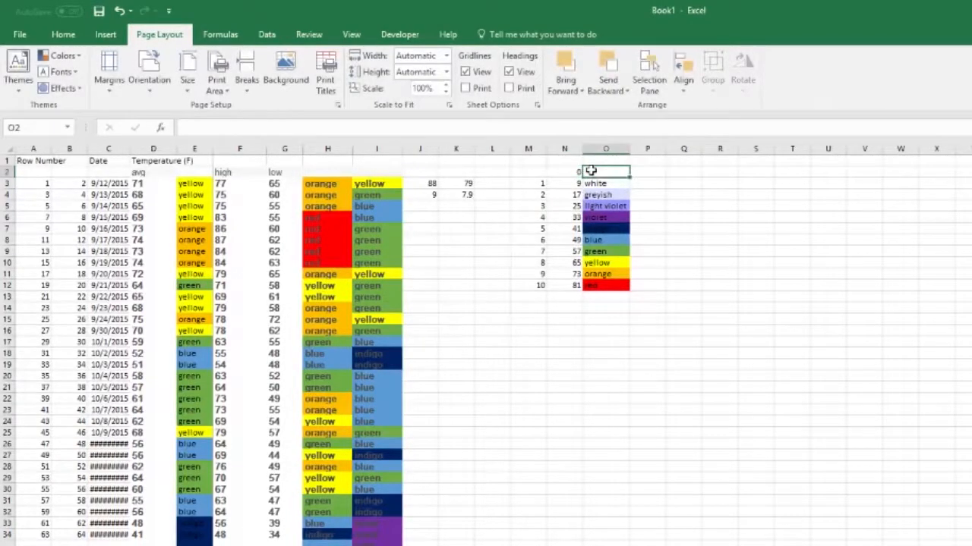
{"action": "type", "text": "black"}
{"action": "left_click", "coordinate": [564, 182]}
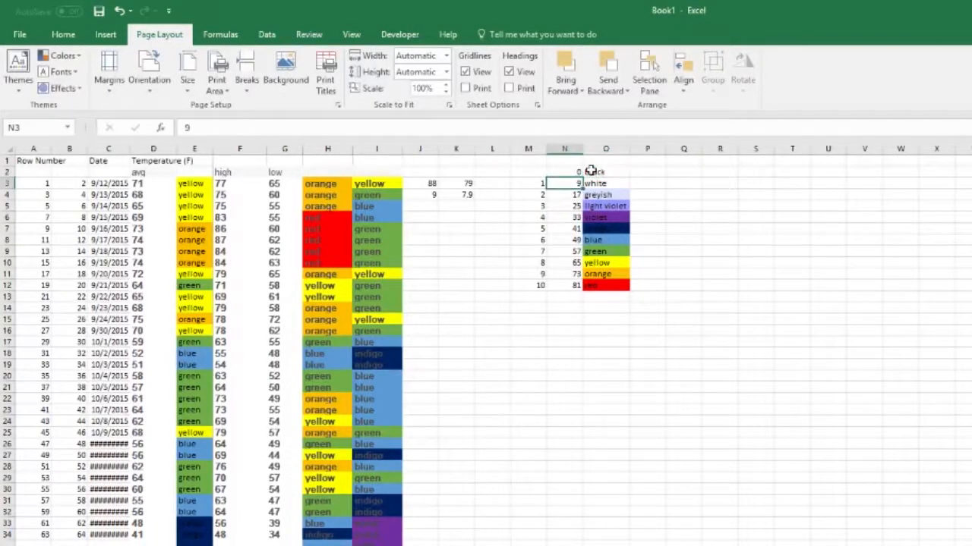
{"action": "left_click", "coordinate": [568, 170]}
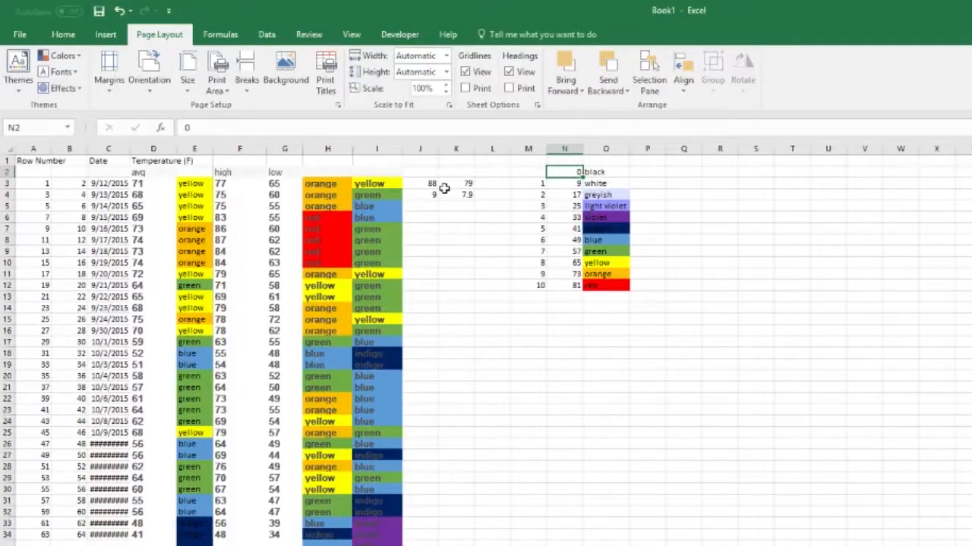
- Try finding the lowest value with =low(I:I) in J6, and erase everything after the equals sign
{"action": "left_click", "coordinate": [448, 220]}
{"action": "left_click", "coordinate": [432, 220]}
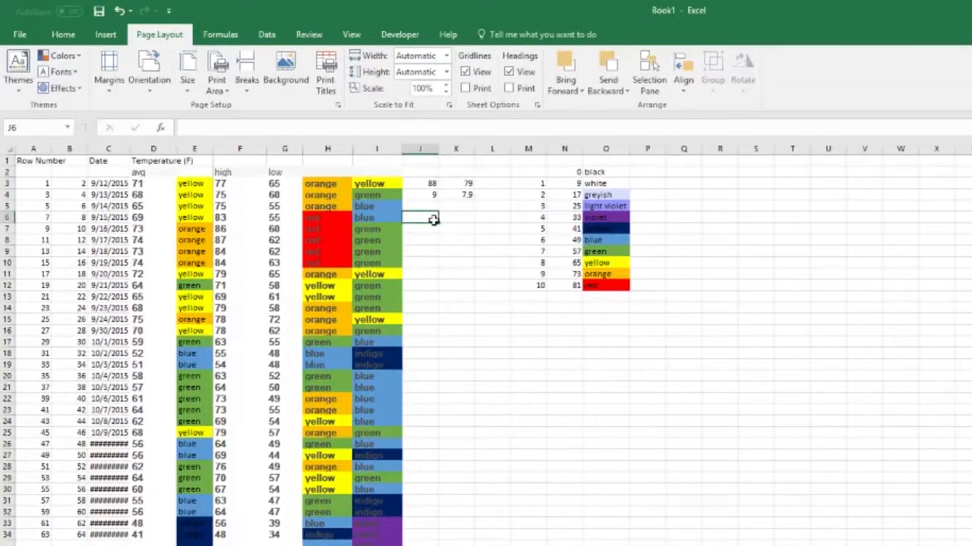
{"action": "type", "text": "=low("}
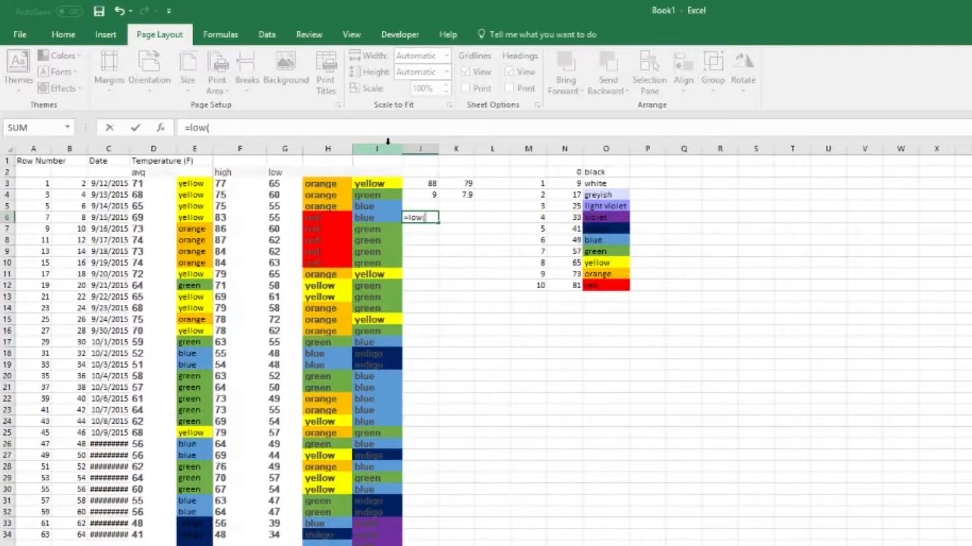
{"action": "left_click", "coordinate": [387, 141]}
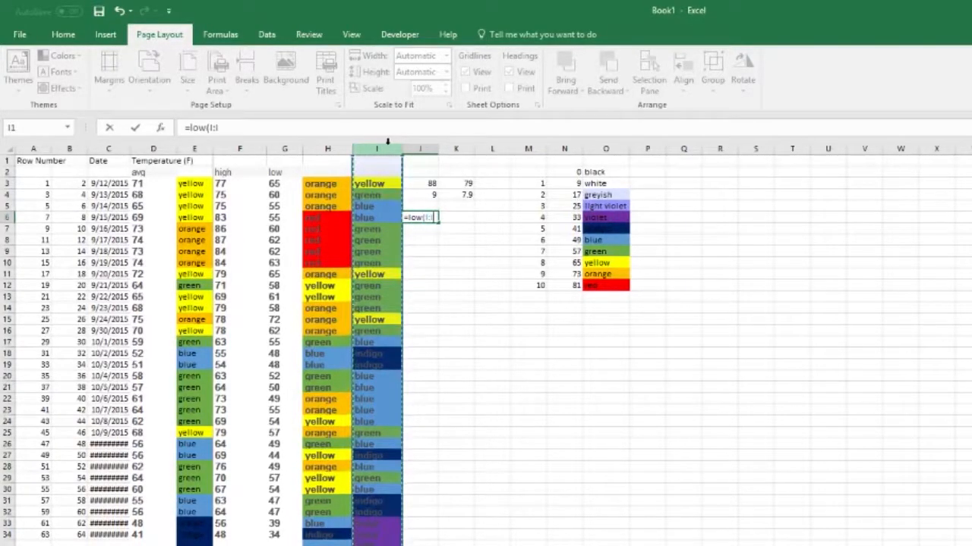
{"action": "type", "text": ")"}
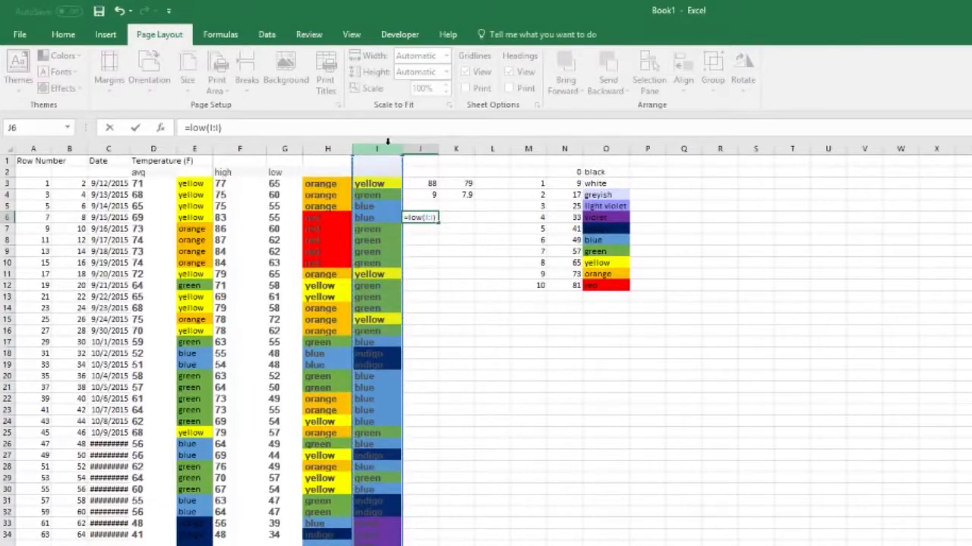
{"action": "key", "text": "BackSpace"}
{"action": "key", "text": "BackSpace"}
{"action": "key", "text": "BackSpace"}
{"action": "key", "text": "BackSpace"}
{"action": "key", "text": "BackSpace"}
{"action": "key", "text": "BackSpace"}
{"action": "key", "text": "BackSpace"}
{"action": "key", "text": "BackSpace"}
- Try finding the lowest value in the low-temperature colour column with =MIN(I:I) in J6
{"action": "type", "text": "mi"}
{"action": "key", "text": "BackSpace"}
{"action": "key", "text": "BackSpace"}
{"action": "type", "text": "MIN"}
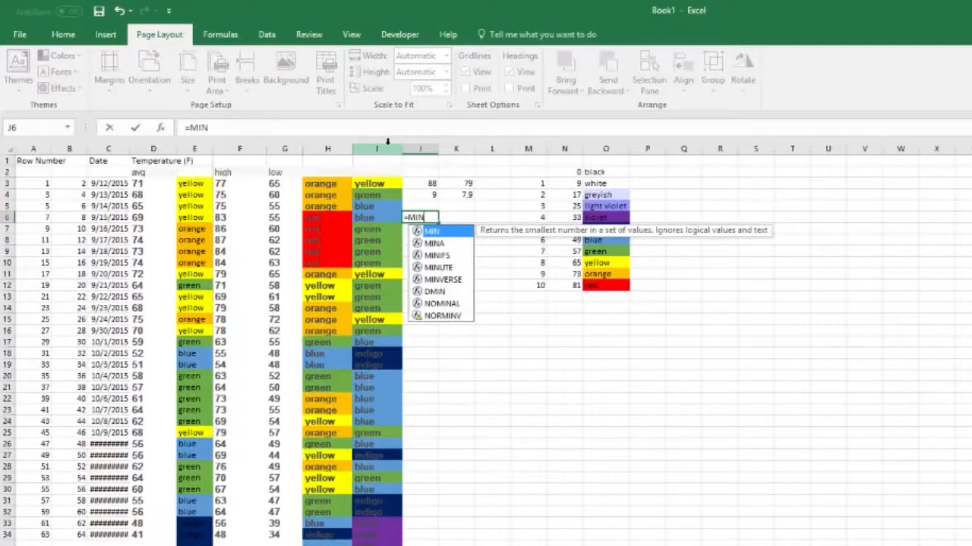
{"action": "key", "text": "BackSpace"}
{"action": "key", "text": "BackSpace"}
{"action": "key", "text": "BackSpace"}
{"action": "type", "text": "MIN("}
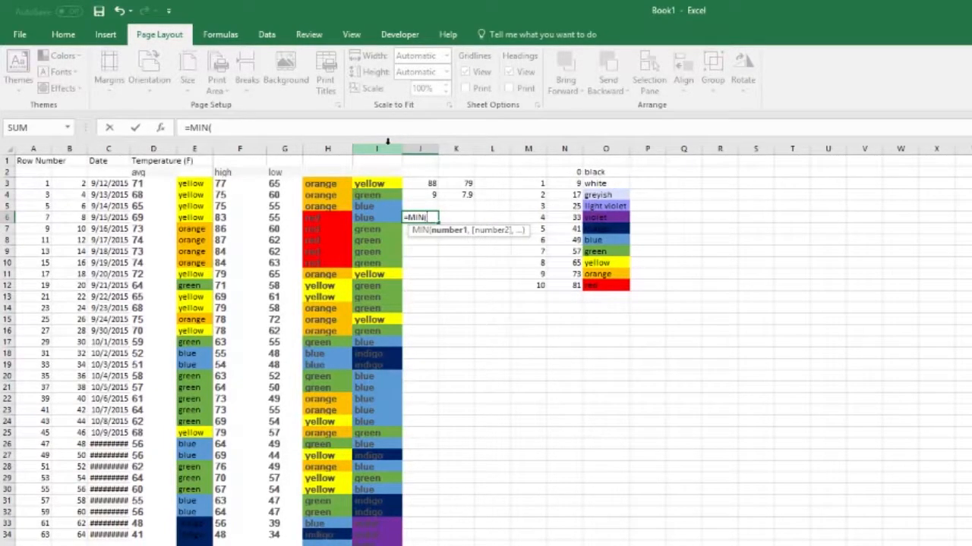
{"action": "left_click", "coordinate": [387, 144]}
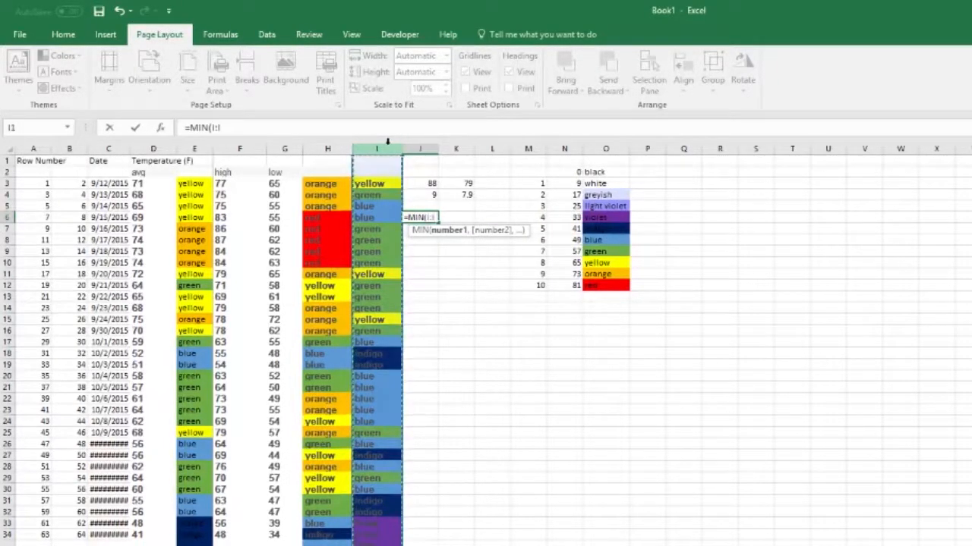
{"action": "type", "text": ")"}
{"action": "key", "text": "Return"}
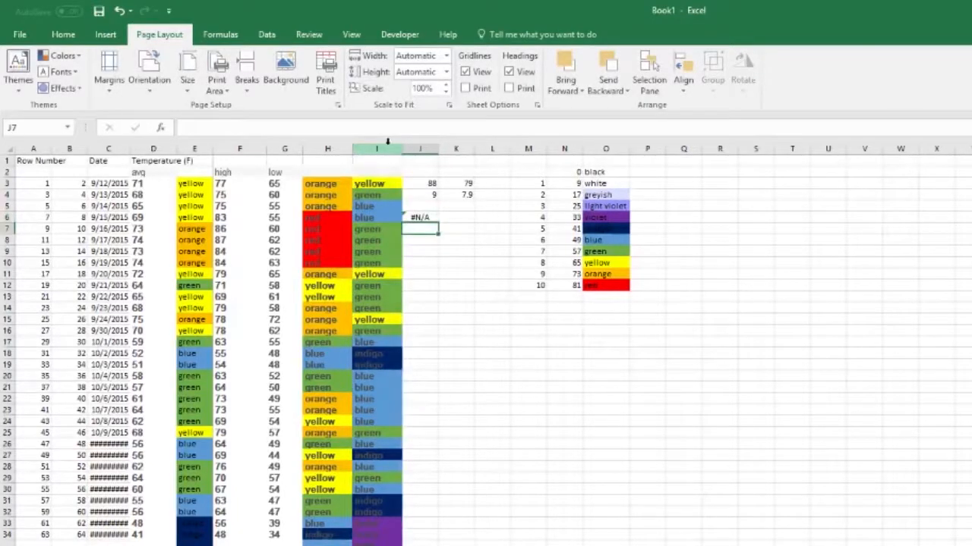
- Replace the formula in J6 with =MIN(G3:G315) to find the lowest of the low temperatures
{"action": "left_click", "coordinate": [427, 215]}
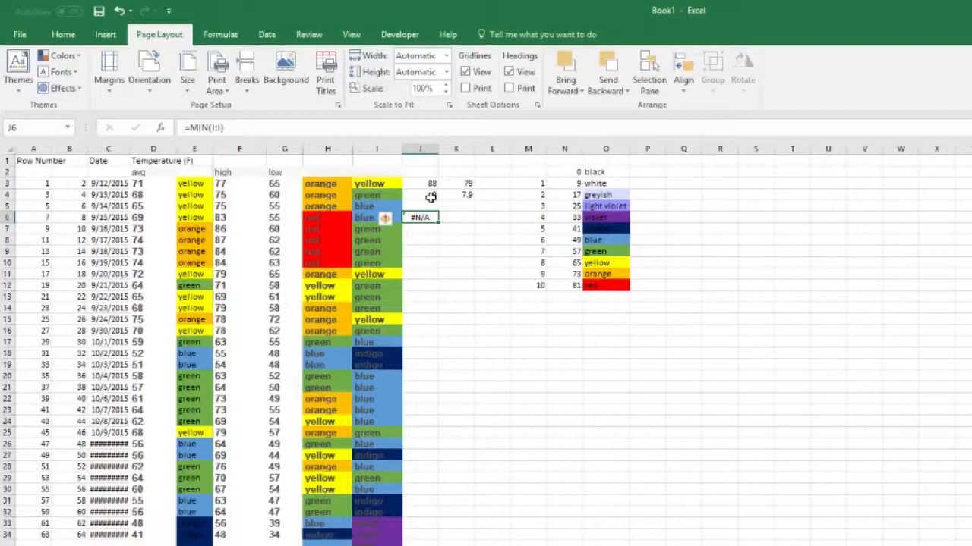
{"action": "key", "text": "Delete"}
{"action": "type", "text": "=min"}
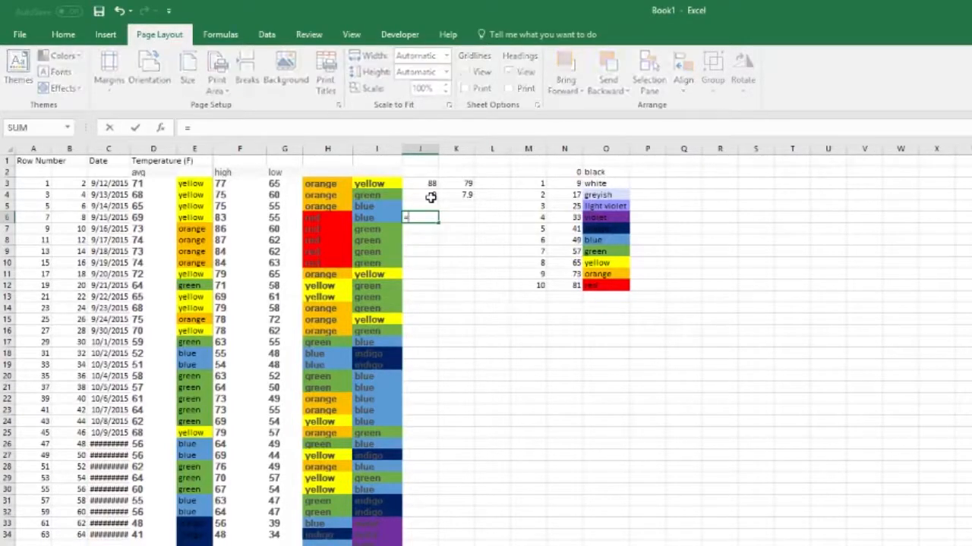
{"action": "key", "text": "Tab"}
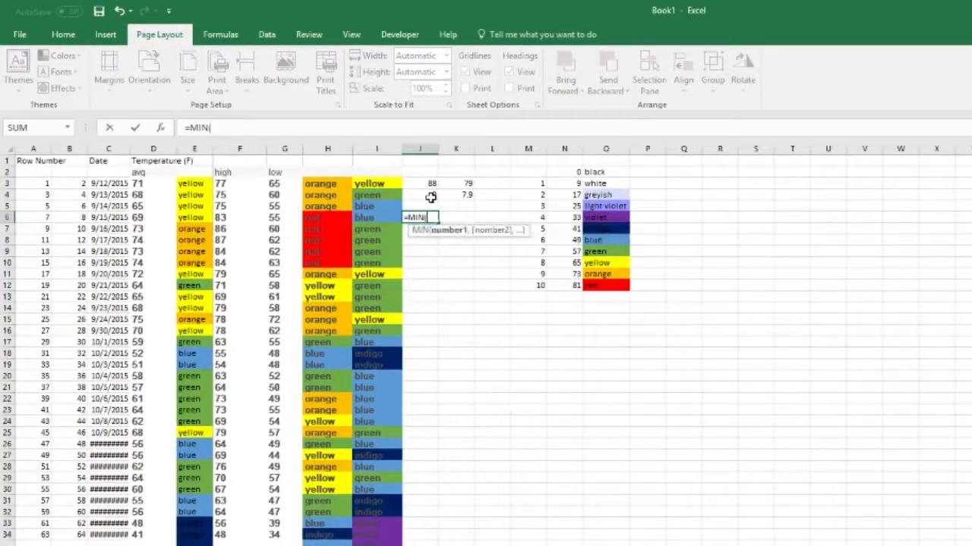
{"action": "left_click", "coordinate": [284, 148]}
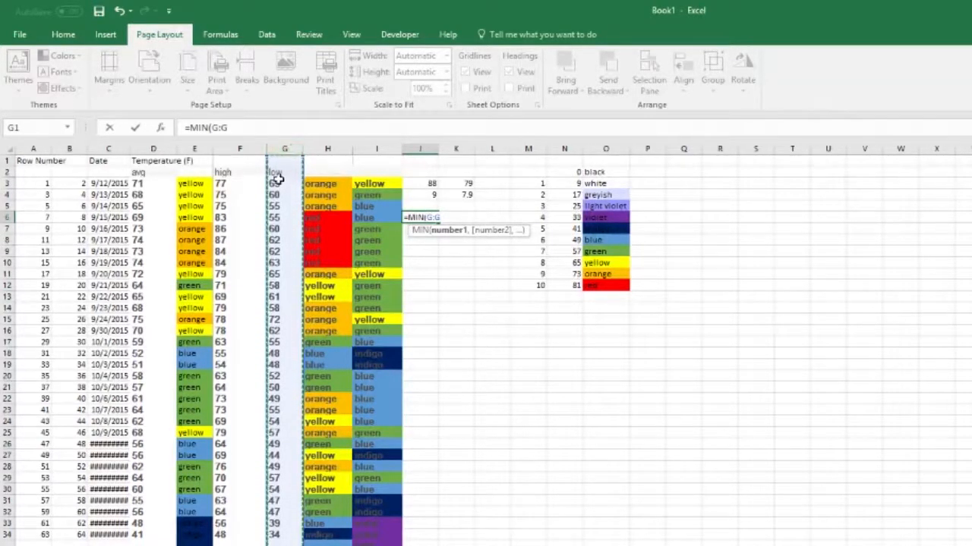
{"action": "left_click_drag", "start_coordinate": [279, 182], "coordinate": [281, 542]}
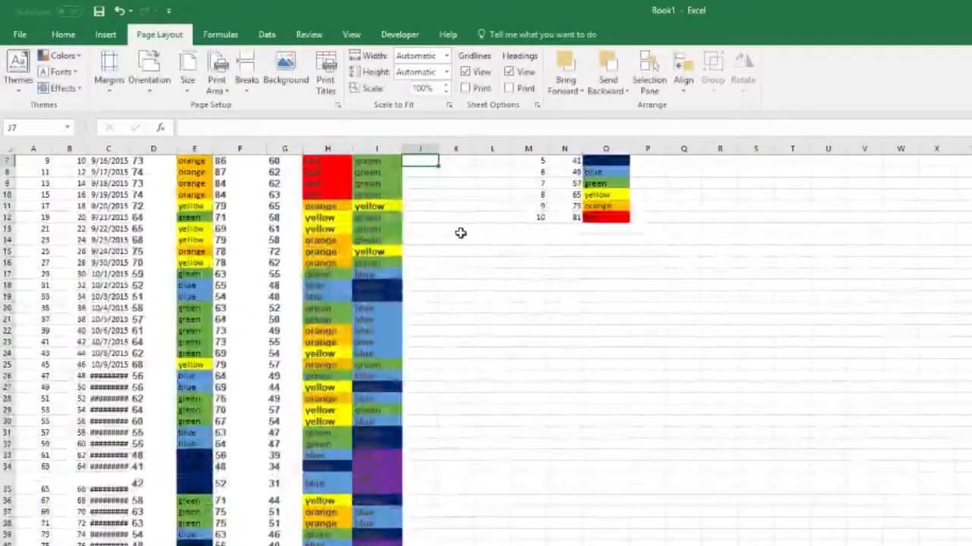
{"action": "left_click", "coordinate": [431, 218]}
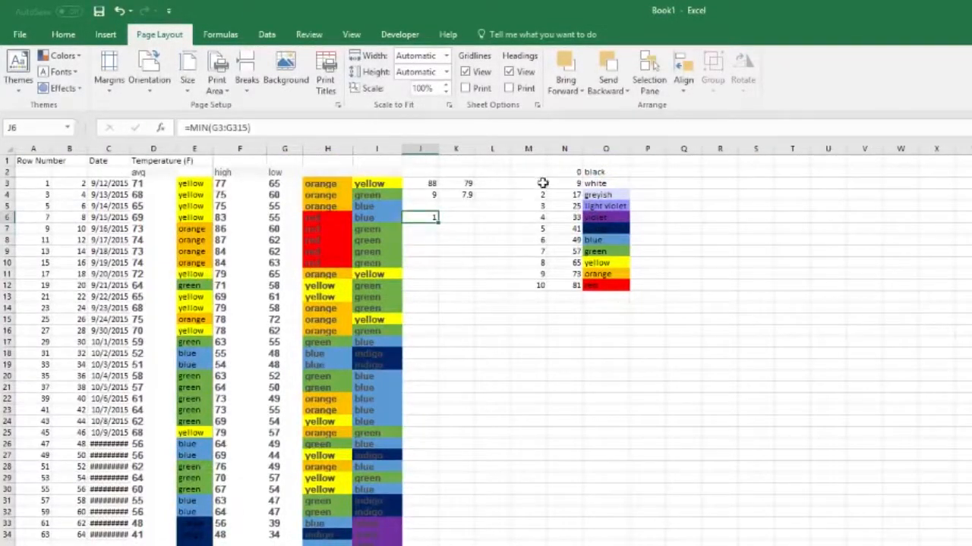
- Set the threshold for black in N2 of the colour lookup table to 1
{"action": "left_click", "coordinate": [576, 172]}
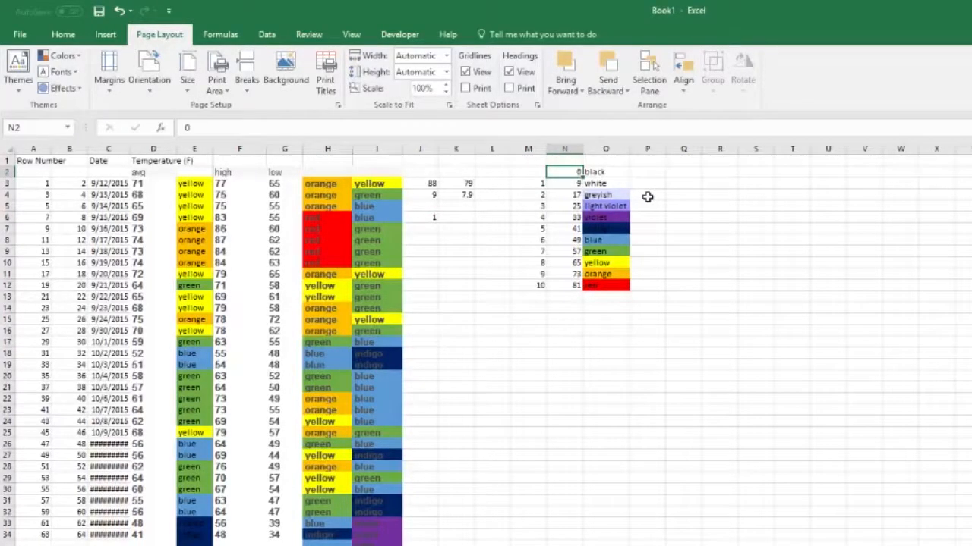
{"action": "type", "text": "1"}
{"action": "key", "text": "Return"}
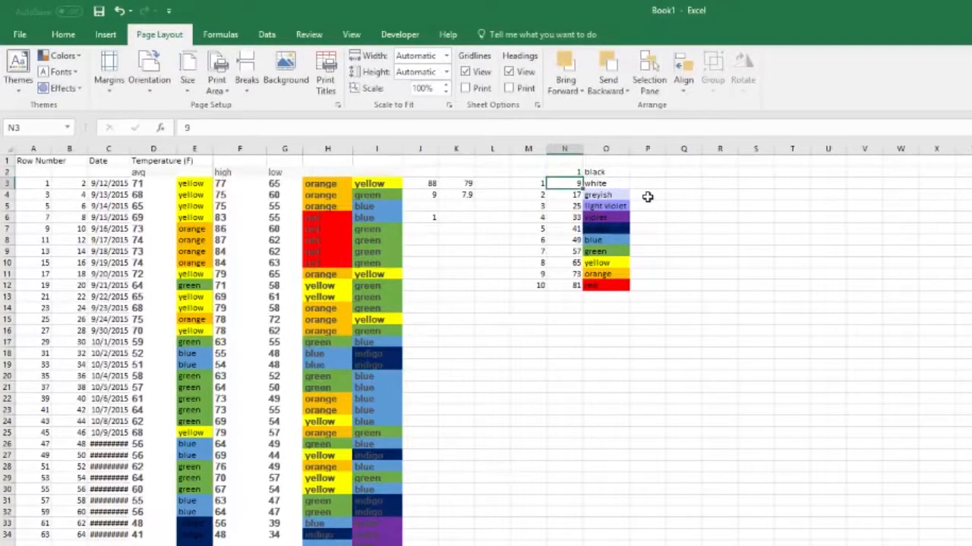
{"action": "left_click", "coordinate": [617, 174]}
- Extend the table range of the VLOOKUP in I3 to $N$2:$O$12 so it includes the black row
{"action": "left_click", "coordinate": [385, 181]}
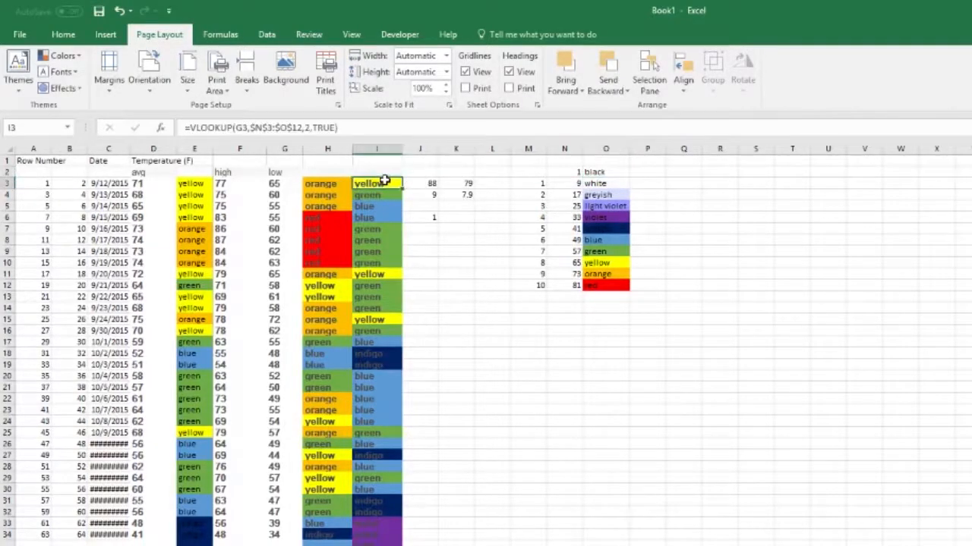
{"action": "left_click", "coordinate": [281, 128]}
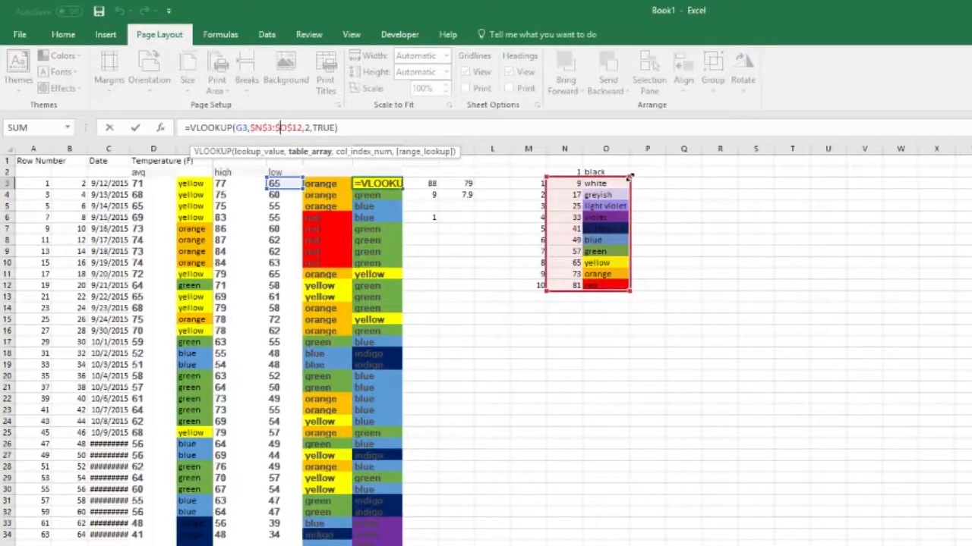
{"action": "left_click_drag", "start_coordinate": [629, 177], "coordinate": [629, 165]}
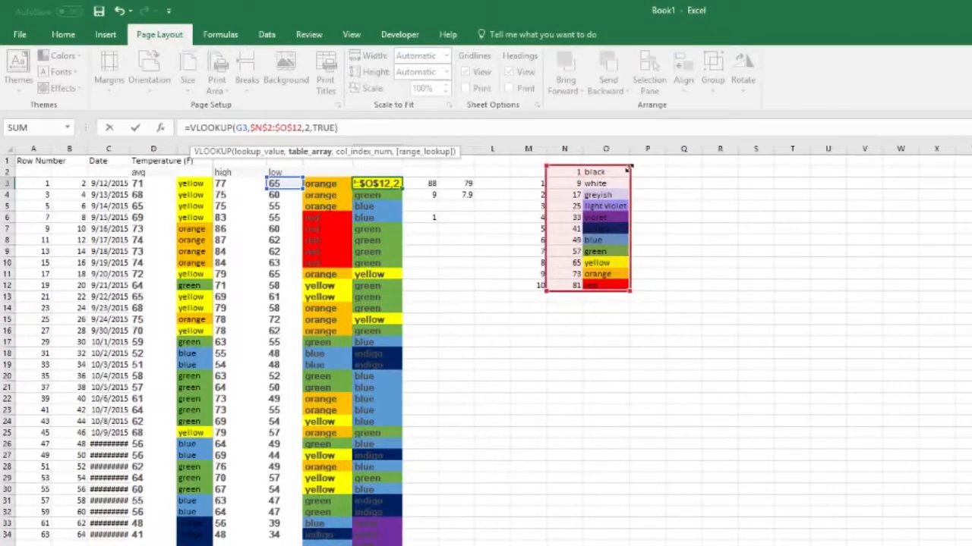
{"action": "key", "text": "Return"}
- Fill the updated VLOOKUP from I3 down the low-temperature colour column and check the lookup results around row 153
{"action": "left_click", "coordinate": [395, 186]}
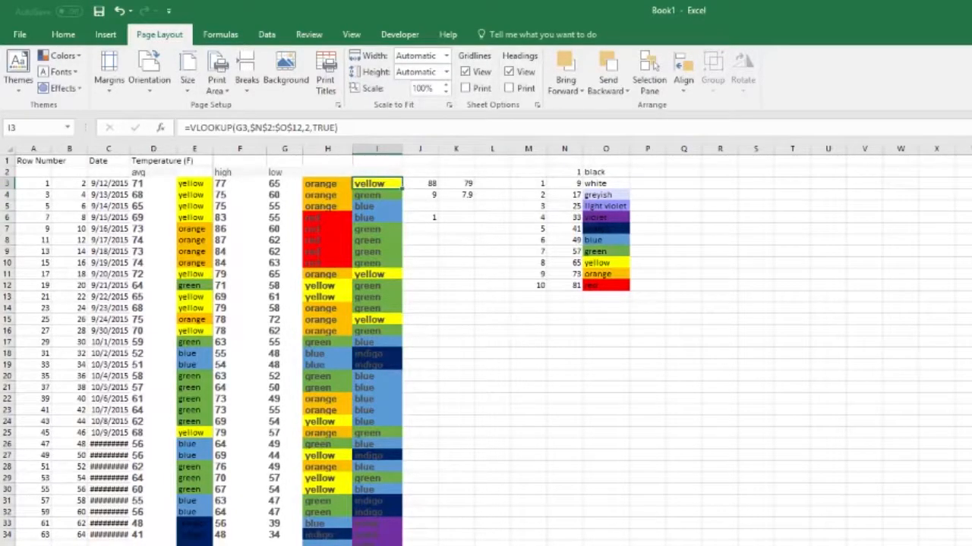
{"action": "scroll", "coordinate": [673, 387], "scroll_direction": "down", "scroll_amount": 20}
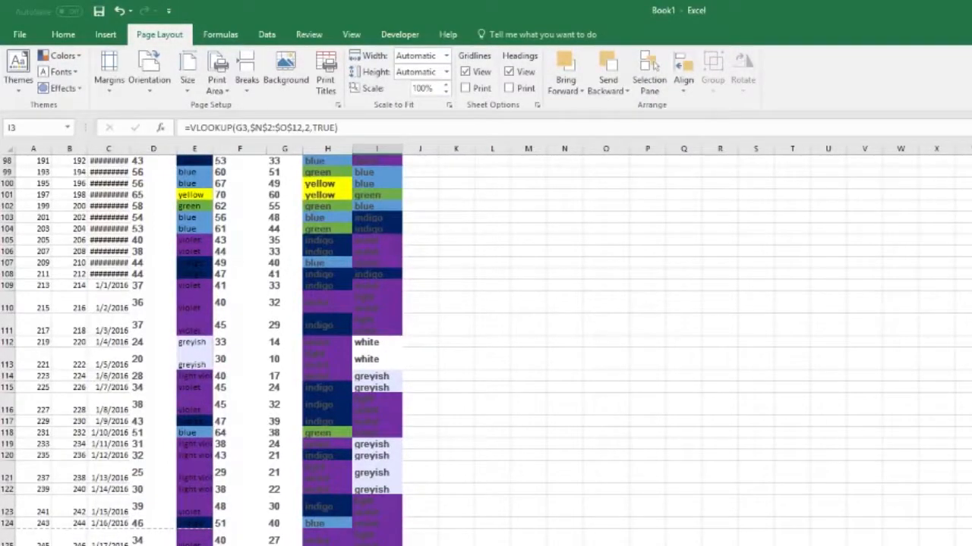
{"action": "scroll", "coordinate": [875, 299], "scroll_direction": "down", "scroll_amount": 15}
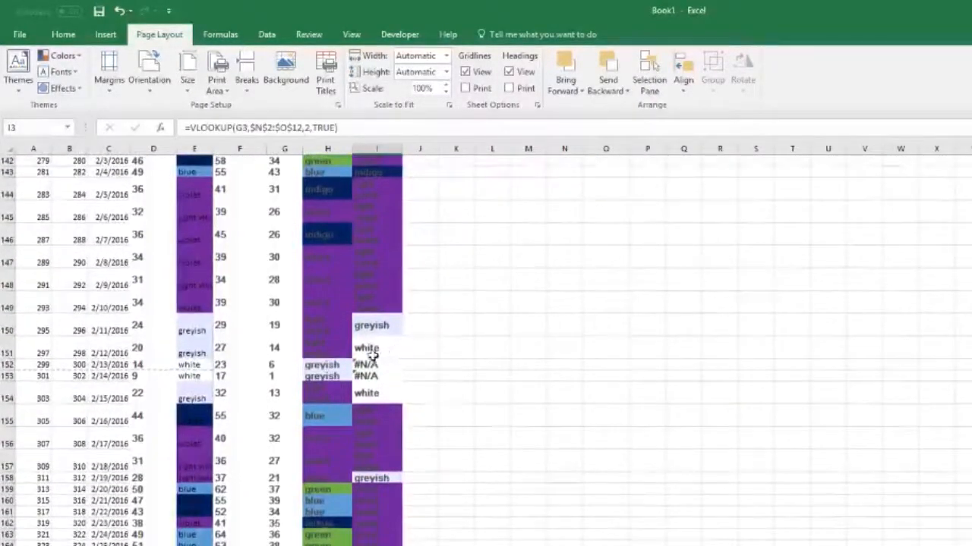
{"action": "scroll", "coordinate": [355, 367], "scroll_direction": "up", "scroll_amount": 20}
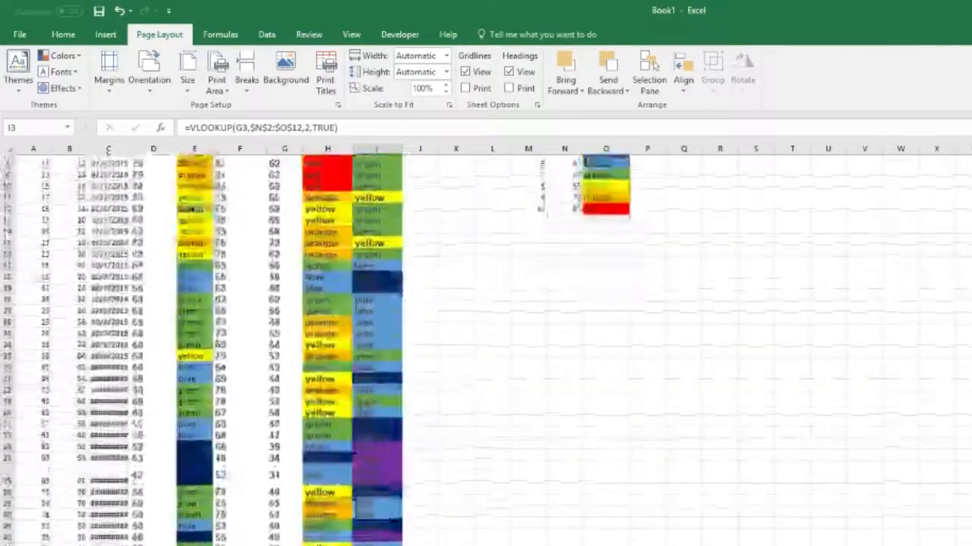
{"action": "double_click", "coordinate": [403, 186]}
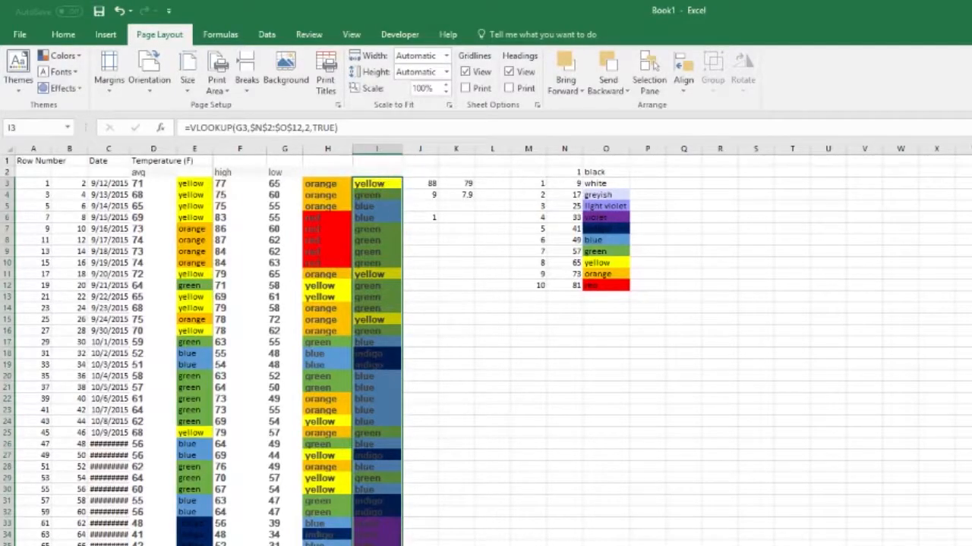
{"action": "scroll", "coordinate": [486, 341], "scroll_direction": "down", "scroll_amount": 20}
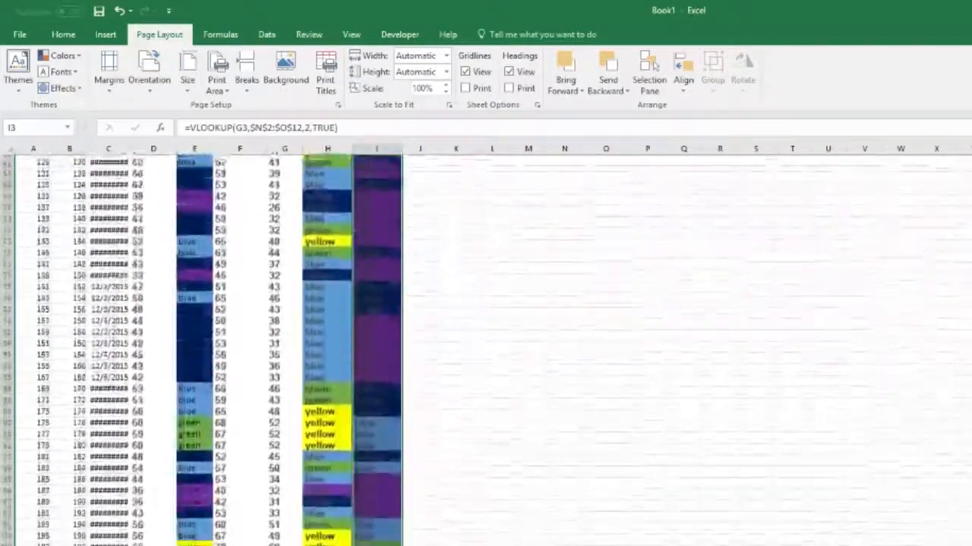
{"action": "scroll", "coordinate": [331, 391], "scroll_direction": "down", "scroll_amount": 13}
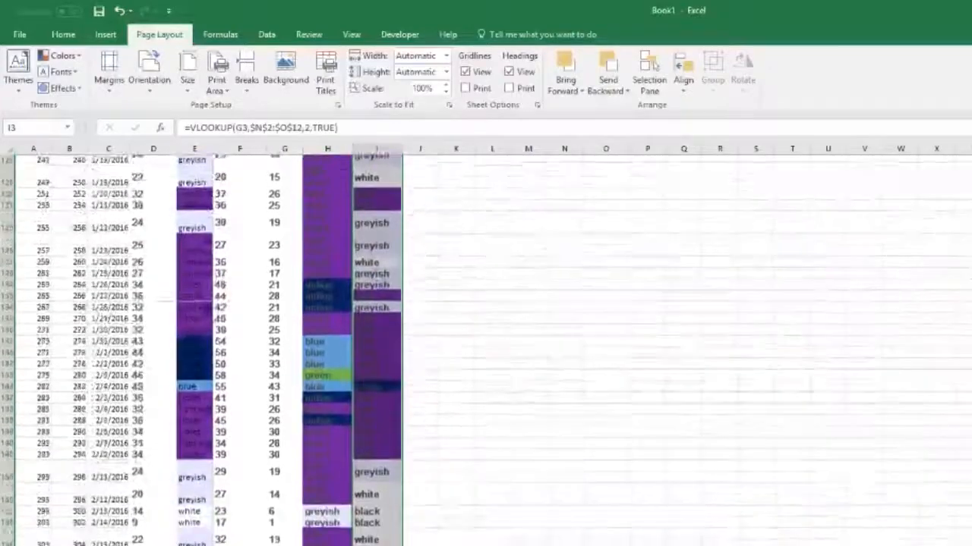
{"action": "left_click", "coordinate": [368, 409]}
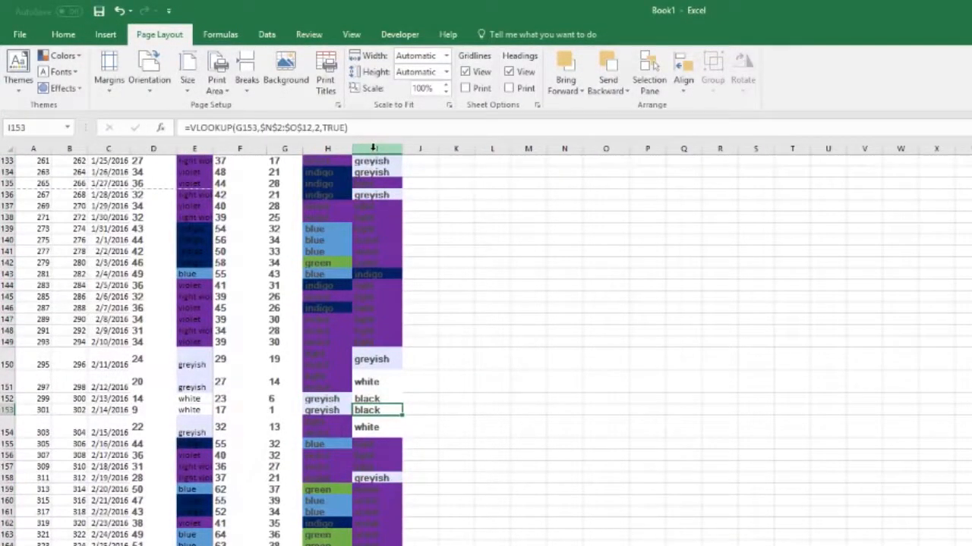
- Start a conditional formatting rule on columns H and I for cells with specific text containing =$O$2
{"action": "left_click_drag", "start_coordinate": [373, 149], "coordinate": [327, 150]}
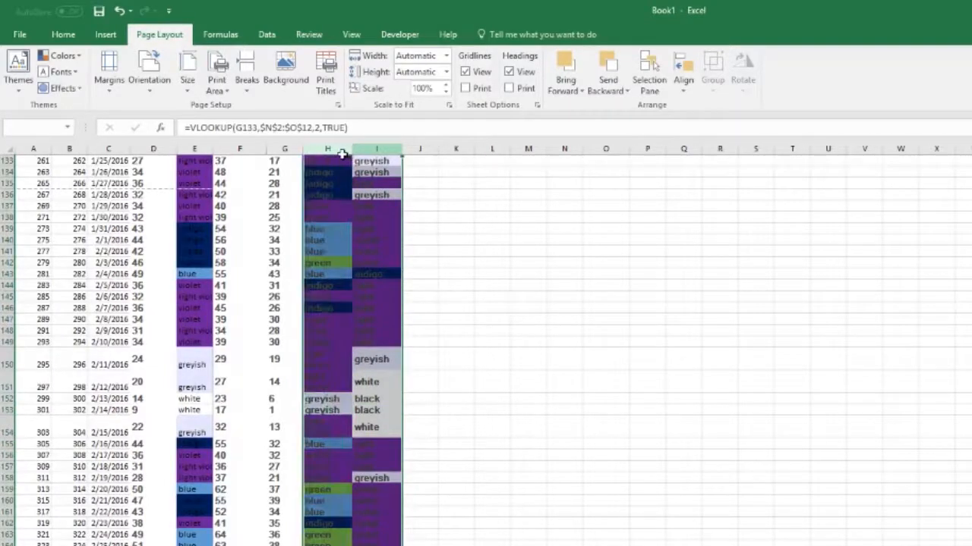
{"action": "left_click", "coordinate": [64, 35]}
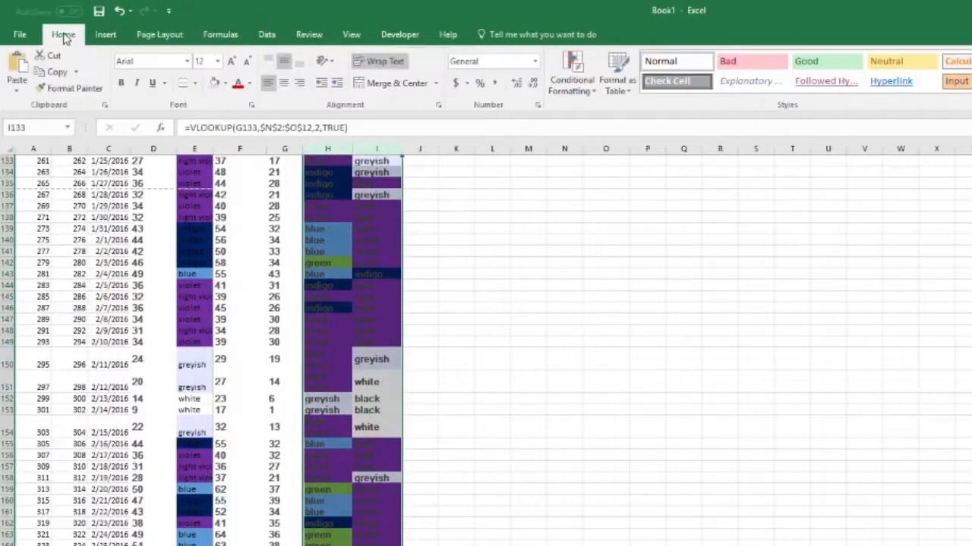
{"action": "left_click", "coordinate": [583, 93]}
{"action": "left_click", "coordinate": [596, 265]}
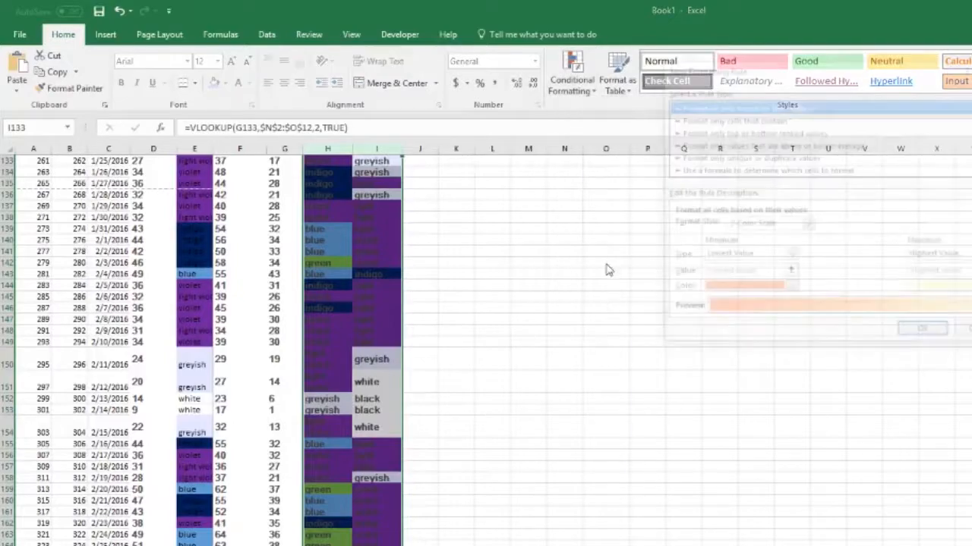
{"action": "left_click", "coordinate": [725, 119]}
{"action": "left_click", "coordinate": [742, 226]}
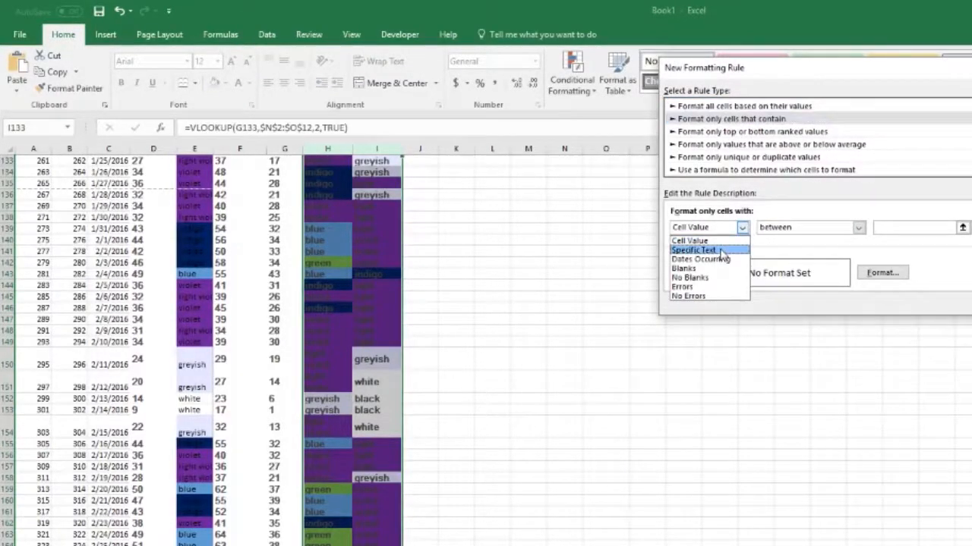
{"action": "left_click", "coordinate": [748, 250]}
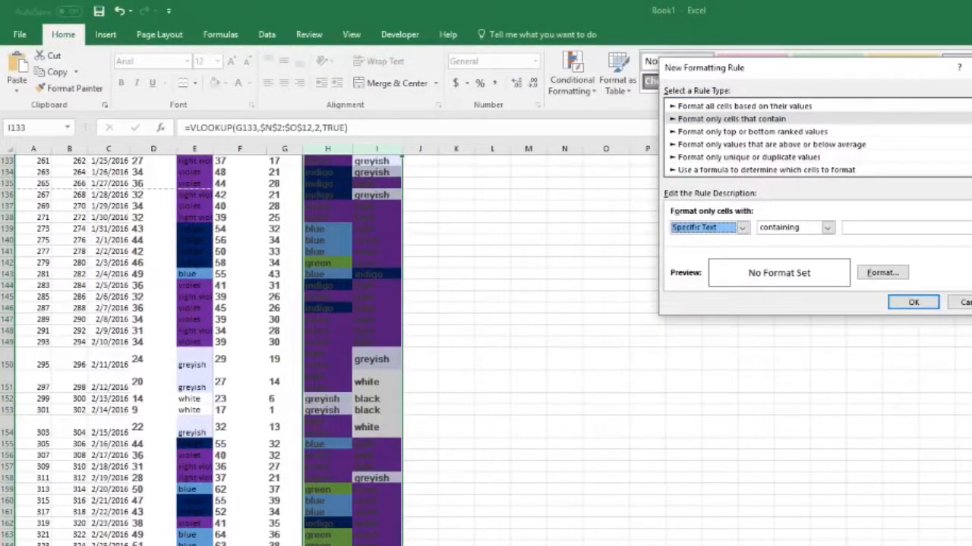
{"action": "left_click", "coordinate": [968, 227]}
{"action": "scroll", "coordinate": [517, 240], "scroll_direction": "up", "scroll_amount": 20}
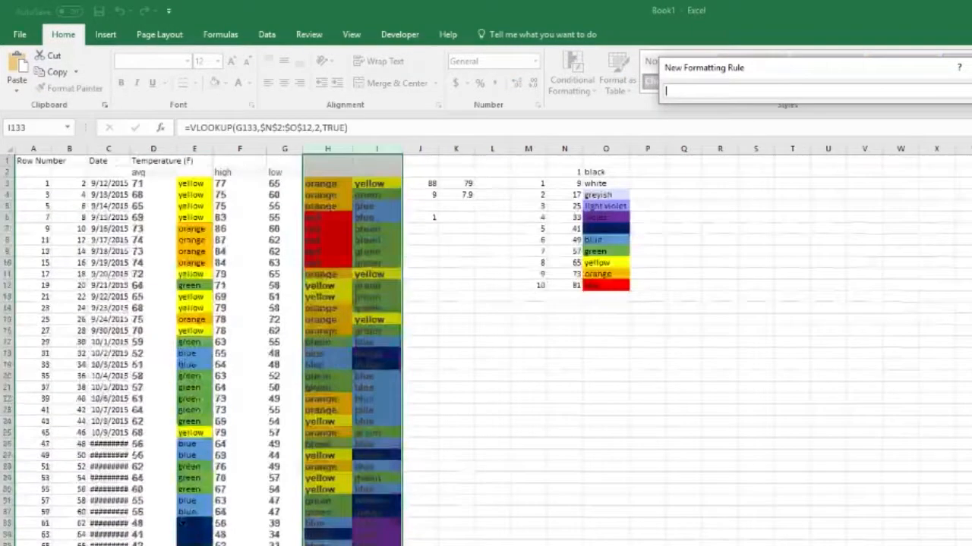
{"action": "left_click", "coordinate": [599, 171]}
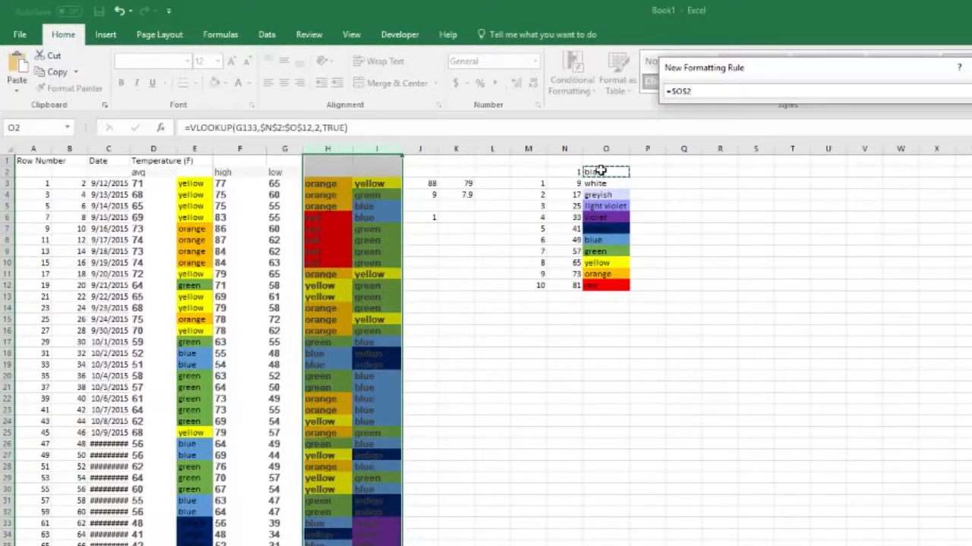
{"action": "key", "text": "Return"}
- Give the new rule a black fill with white font and apply it to the colour columns
{"action": "left_click", "coordinate": [819, 271]}
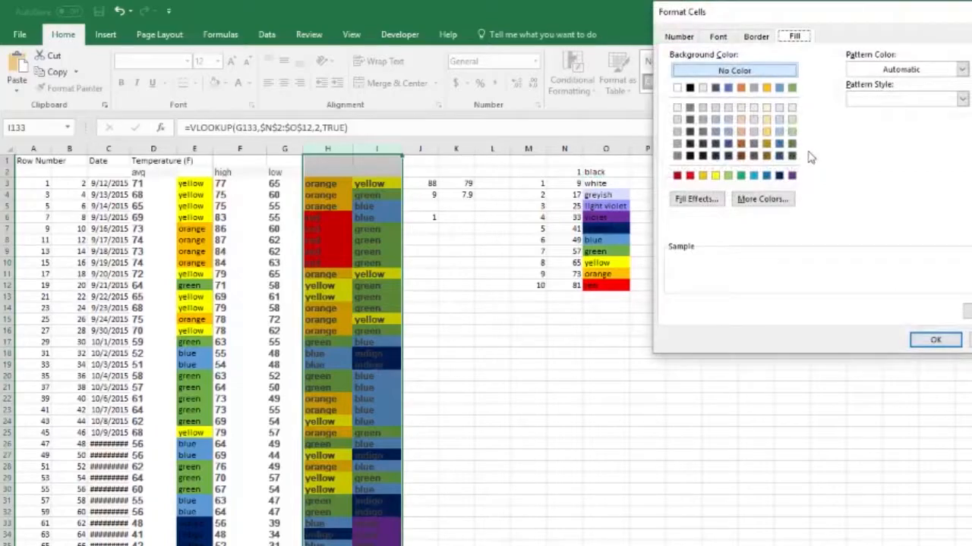
{"action": "left_click", "coordinate": [690, 87]}
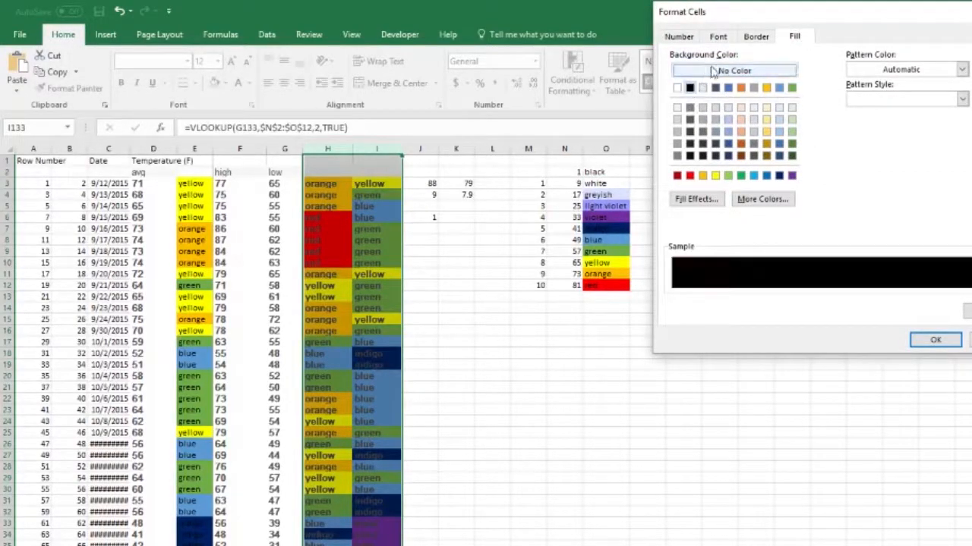
{"action": "left_click", "coordinate": [723, 37]}
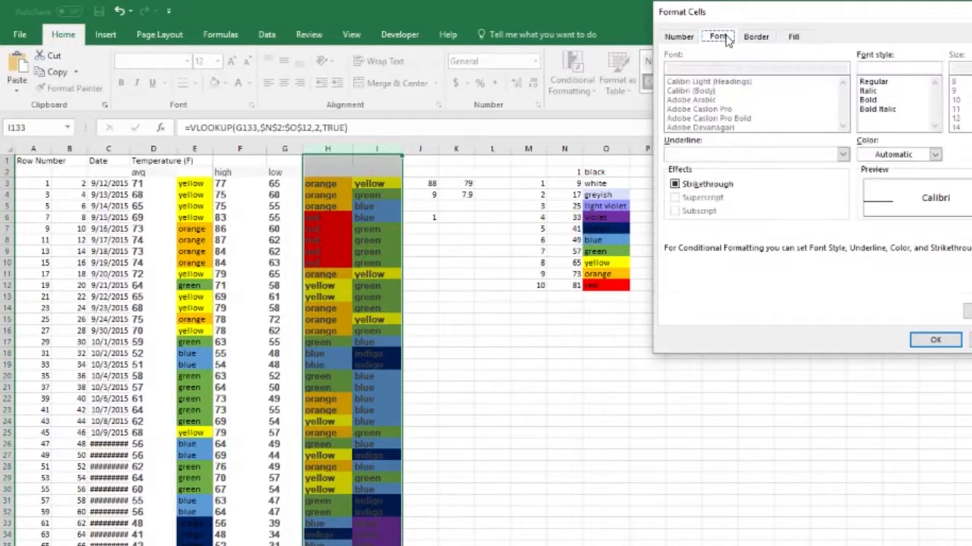
{"action": "left_click", "coordinate": [934, 154]}
{"action": "left_click", "coordinate": [871, 203]}
{"action": "left_click", "coordinate": [939, 340]}
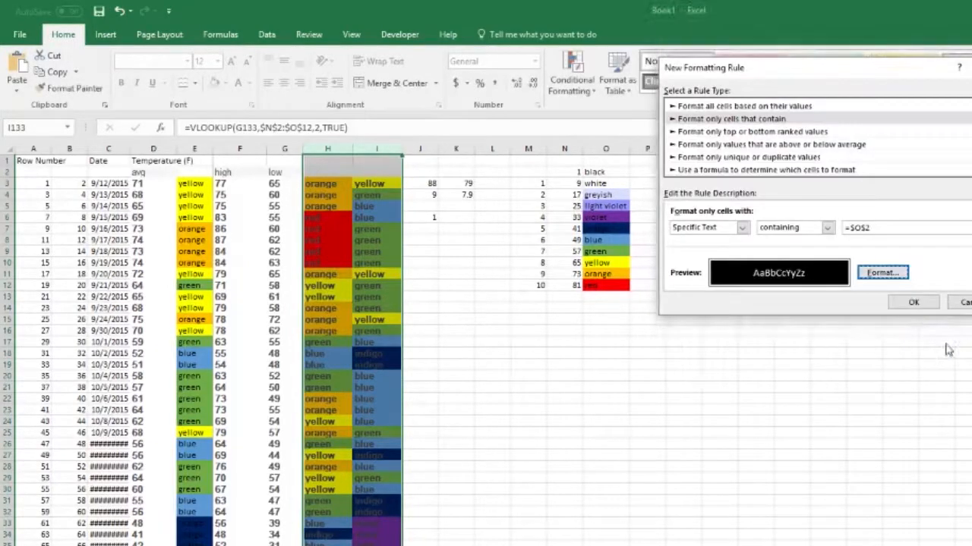
{"action": "left_click", "coordinate": [901, 304]}
{"action": "left_click", "coordinate": [539, 319]}
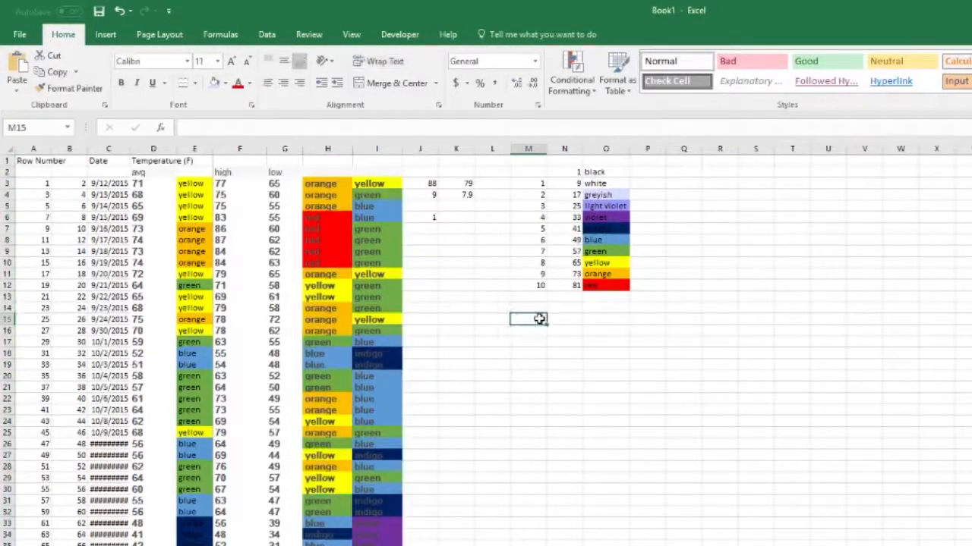
- Copy the formatting of the average colour column E onto colour columns I and H with Format Painter
{"action": "scroll", "coordinate": [485, 349], "scroll_direction": "down", "scroll_amount": 20}
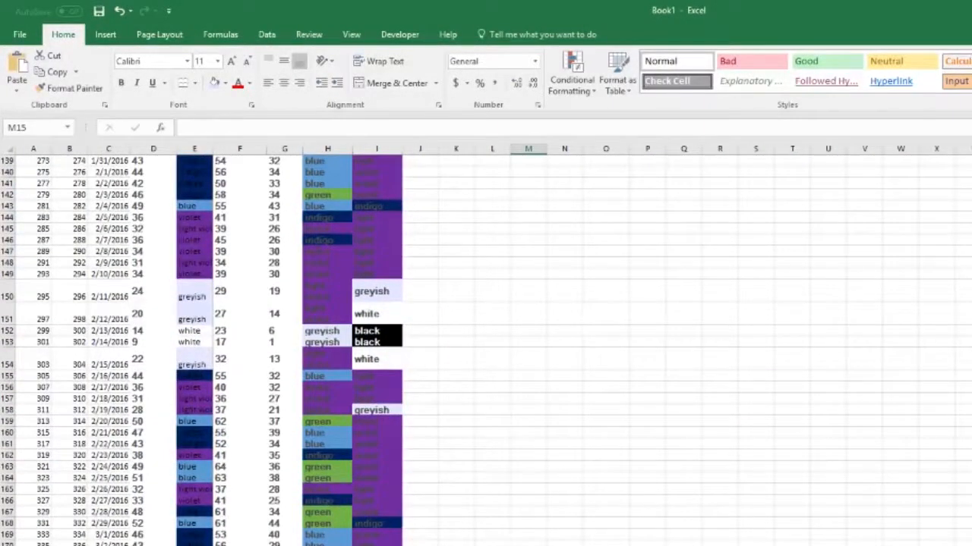
{"action": "scroll", "coordinate": [436, 408], "scroll_direction": "up", "scroll_amount": 20}
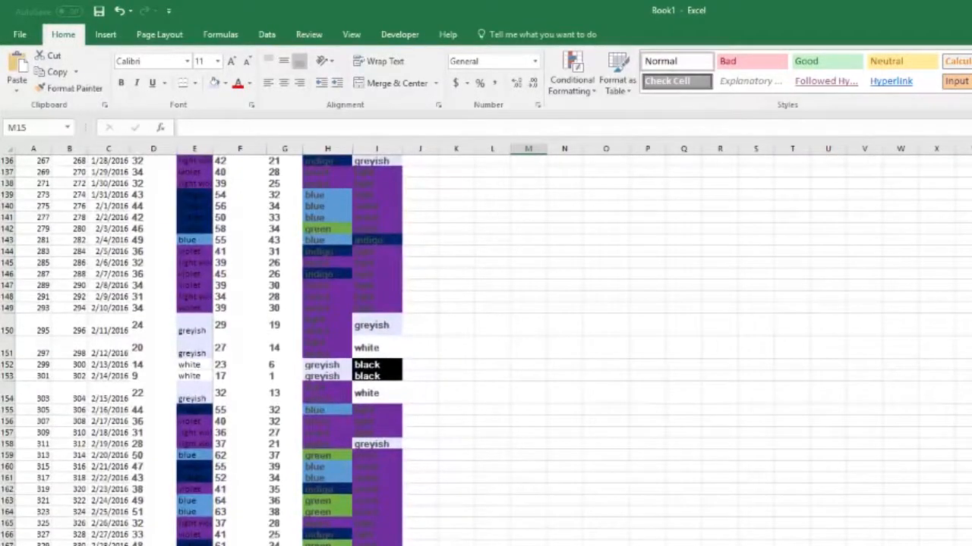
{"action": "left_click", "coordinate": [196, 149]}
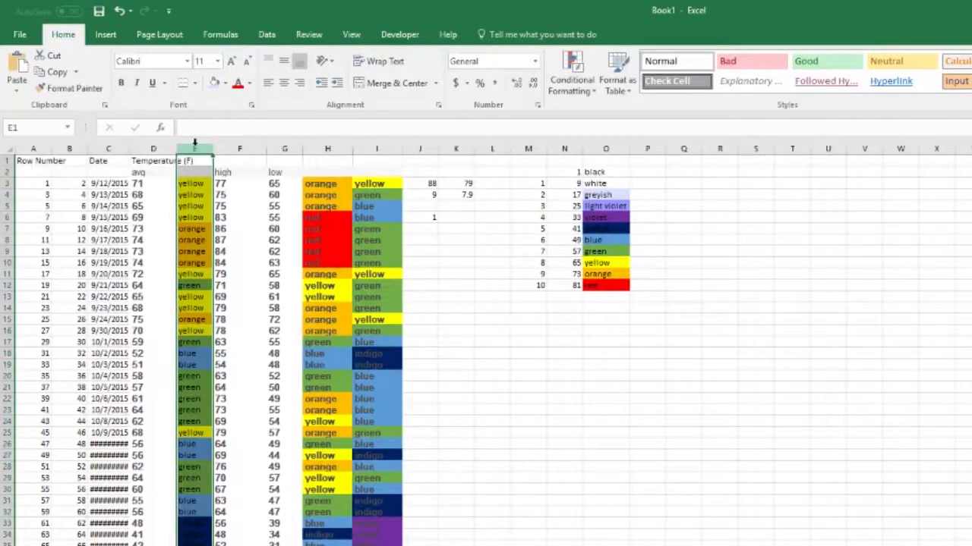
{"action": "left_click", "coordinate": [76, 89]}
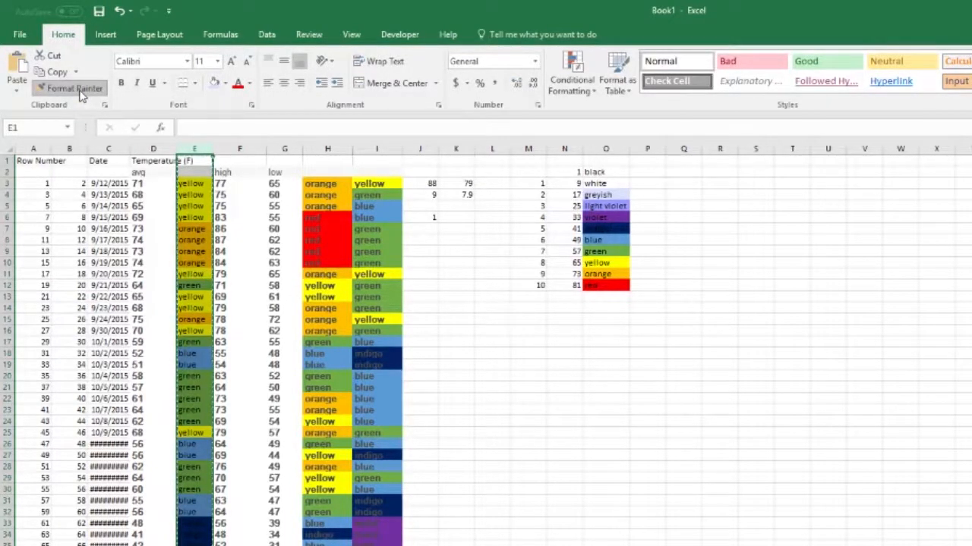
{"action": "left_click", "coordinate": [378, 147]}
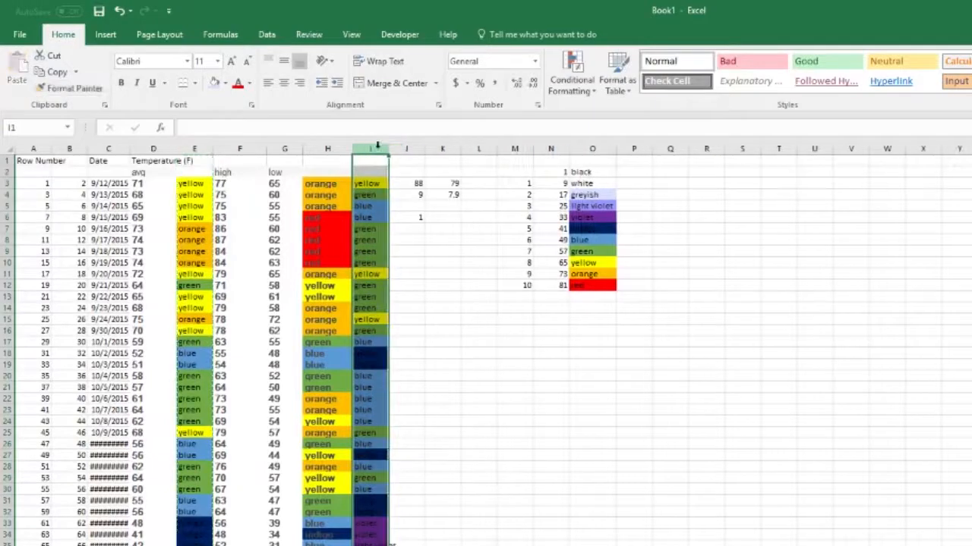
{"action": "left_click", "coordinate": [192, 147]}
{"action": "left_click", "coordinate": [67, 88]}
{"action": "left_click", "coordinate": [333, 150]}
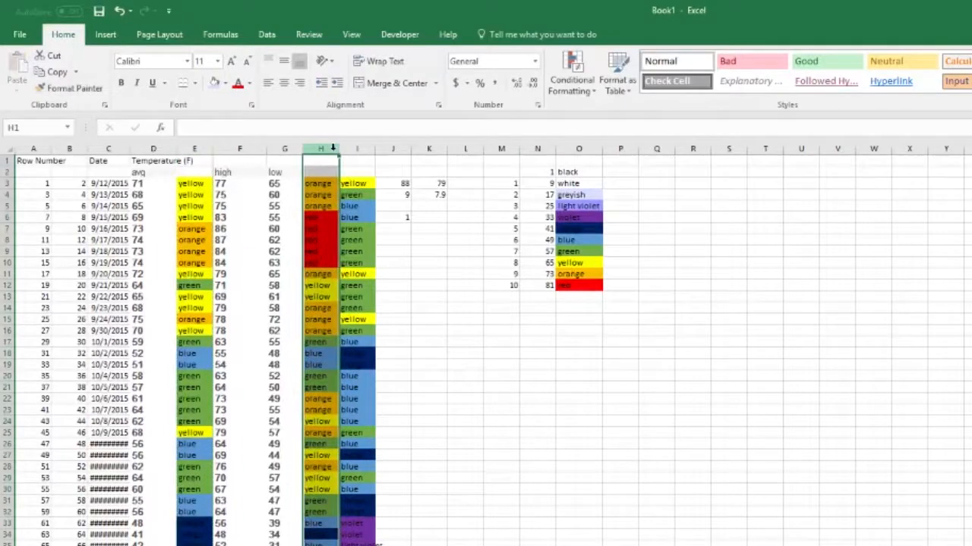
- Widen columns H and I to the same width and check the colours down both columns
{"action": "left_click", "coordinate": [354, 150]}
{"action": "mouse_move", "coordinate": [354, 154]}
{"action": "left_mouse_down"}
{"action": "mouse_move", "coordinate": [331, 149]}
{"action": "mouse_move", "coordinate": [359, 146]}
{"action": "left_mouse_up"}
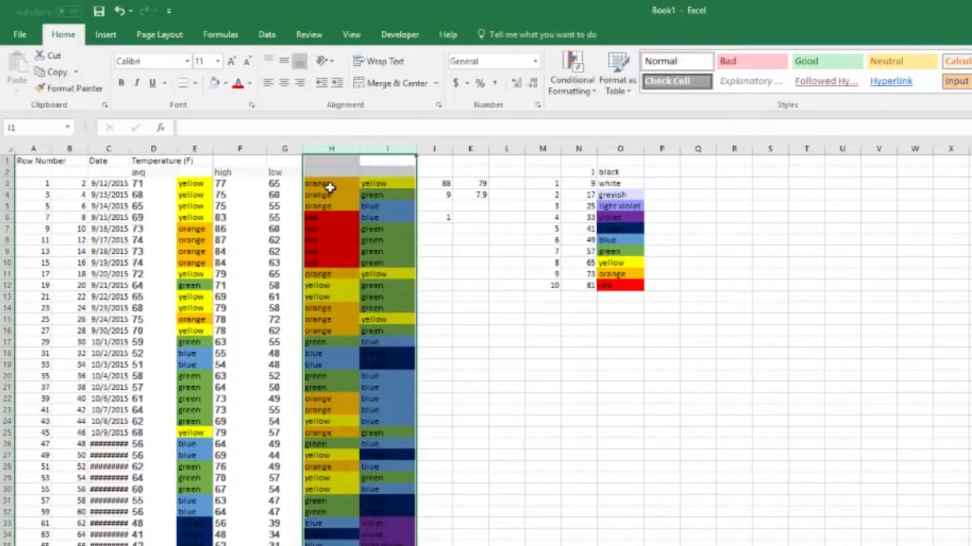
{"action": "left_click", "coordinate": [364, 274]}
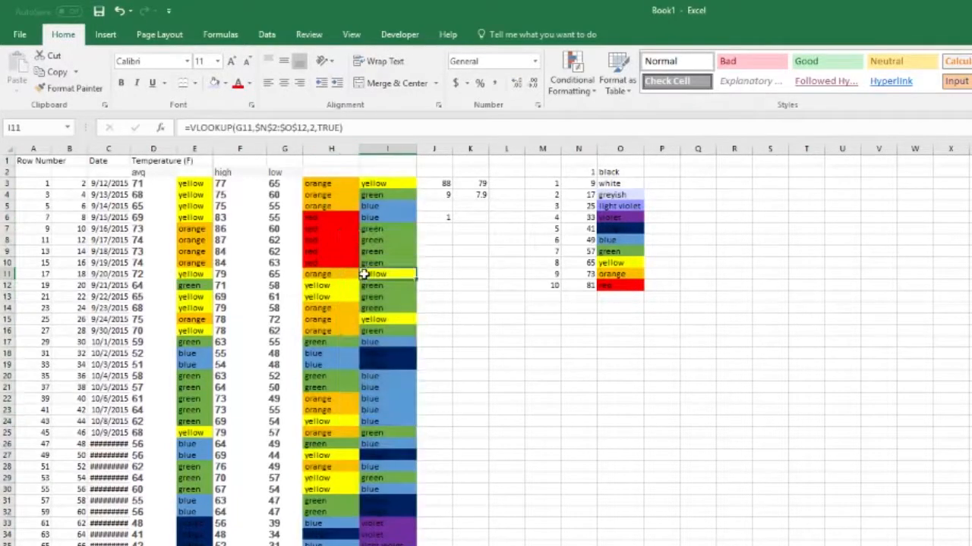
{"action": "scroll", "coordinate": [399, 281], "scroll_direction": "down", "scroll_amount": 3}
{"action": "scroll", "coordinate": [398, 281], "scroll_direction": "up", "scroll_amount": 3}
{"action": "left_click", "coordinate": [331, 184]}
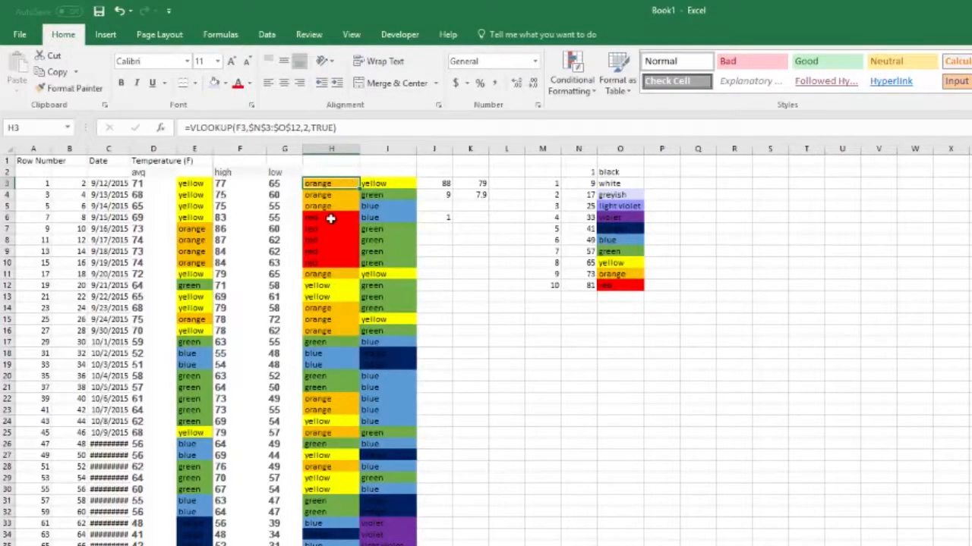
{"action": "scroll", "coordinate": [365, 243], "scroll_direction": "down", "scroll_amount": 5}
{"action": "scroll", "coordinate": [366, 243], "scroll_direction": "down", "scroll_amount": 20}
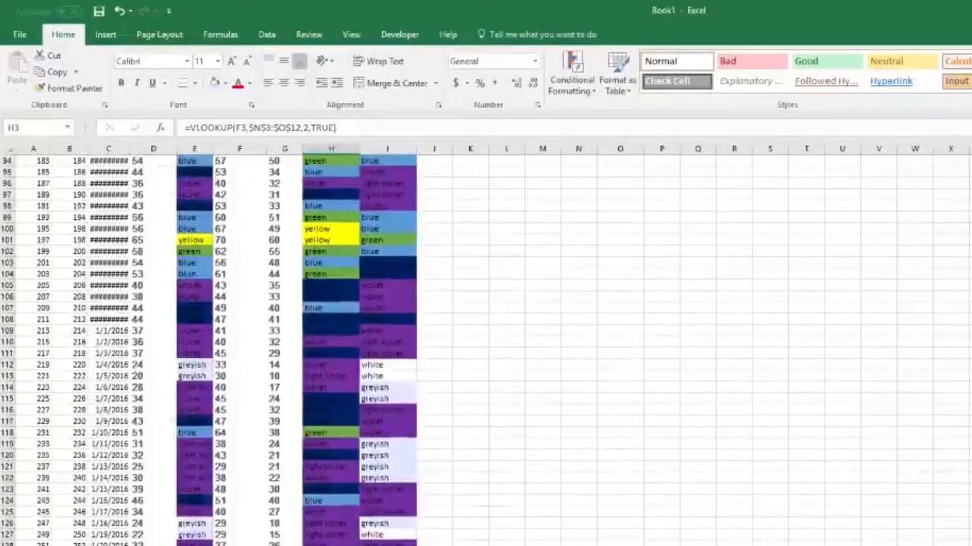
{"action": "scroll", "coordinate": [362, 320], "scroll_direction": "up", "scroll_amount": 20}
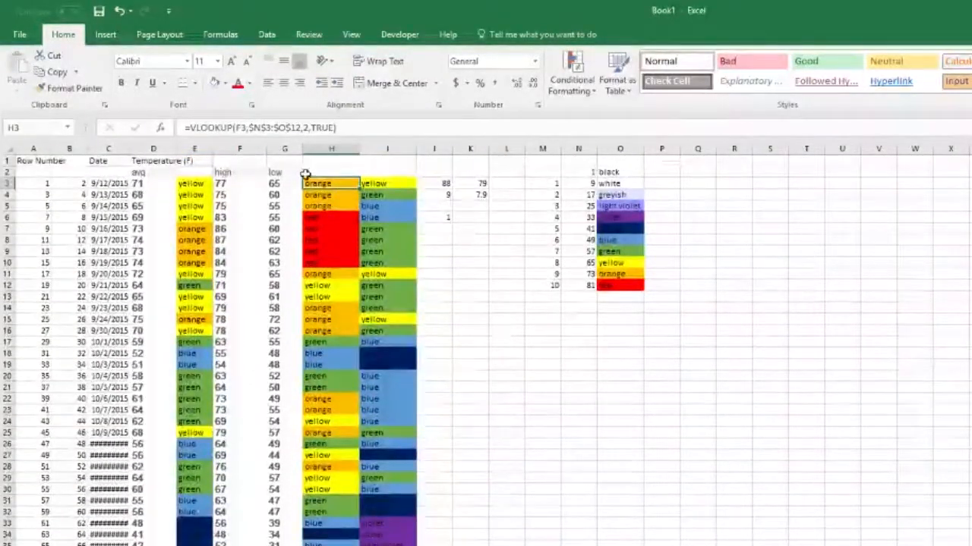
- Copy the Events column V from the weather data sheet and insert it before column J of the colour sheet
{"action": "left_click", "coordinate": [430, 148]}
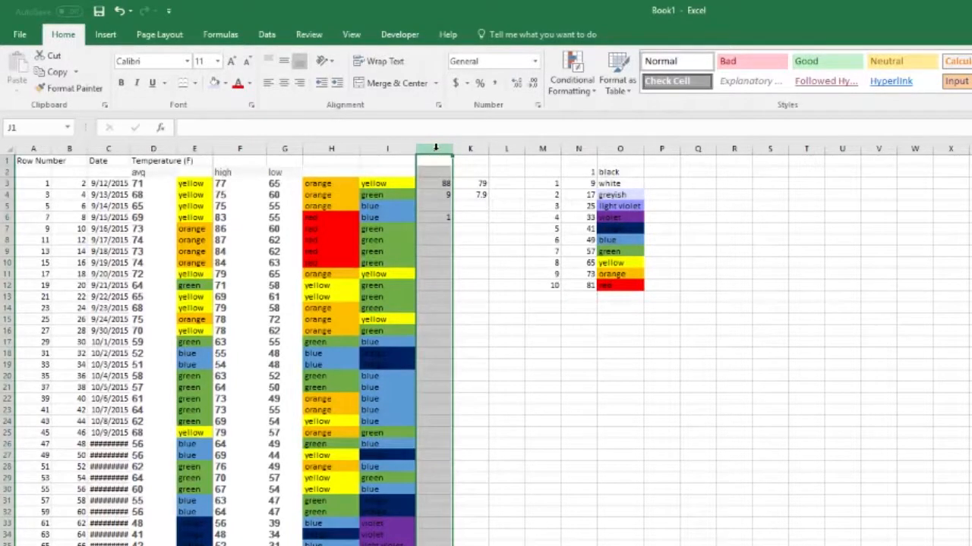
{"action": "right_click", "coordinate": [436, 149]}
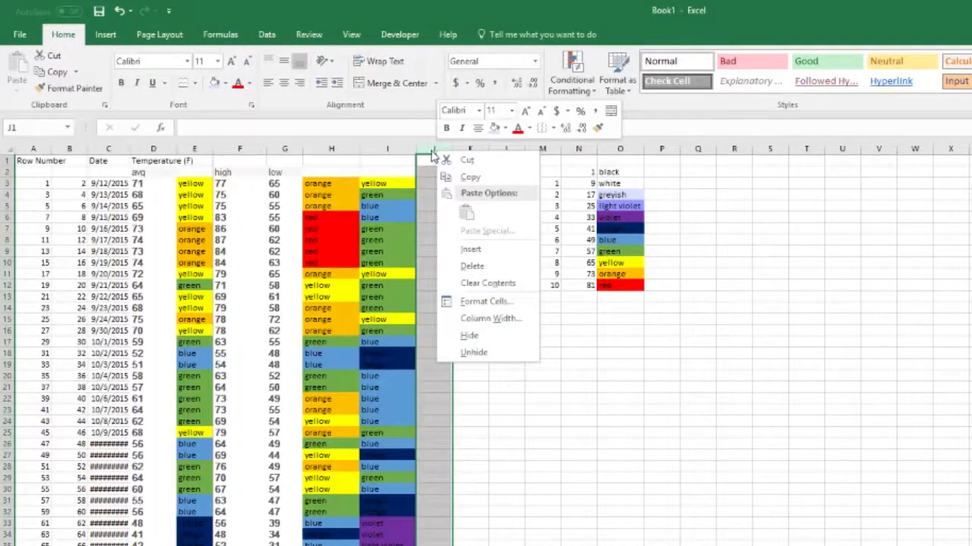
{"action": "left_click", "coordinate": [471, 266]}
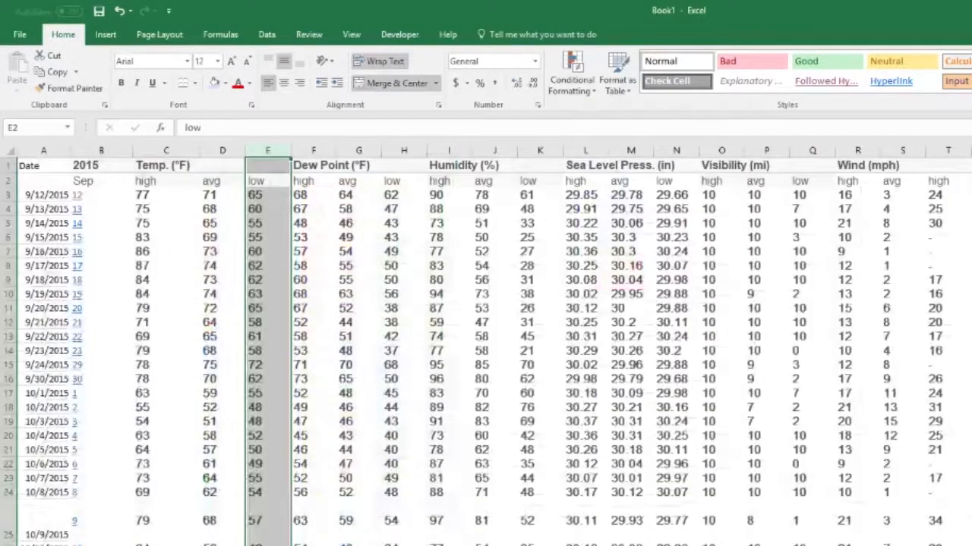
{"action": "left_click", "coordinate": [970, 166]}
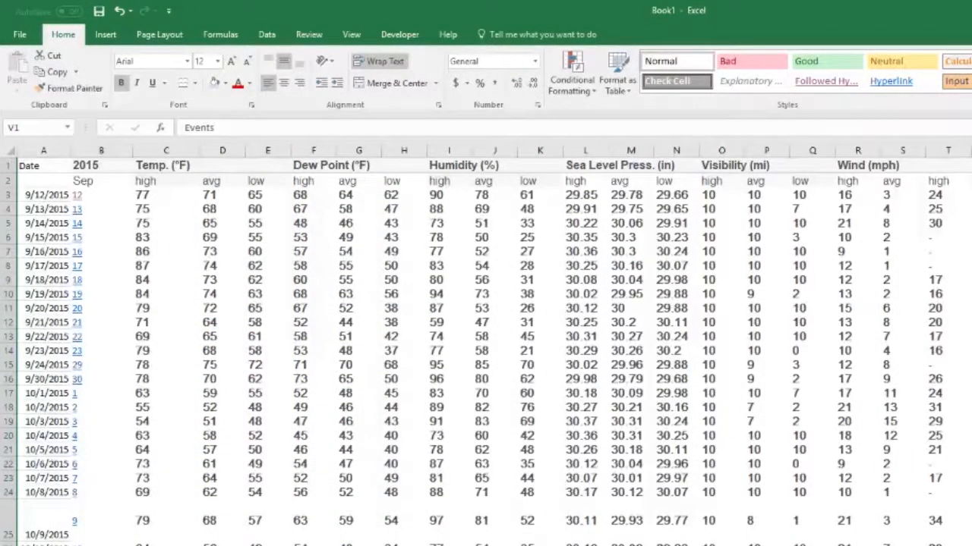
{"action": "key", "text": "ctrl+c"}
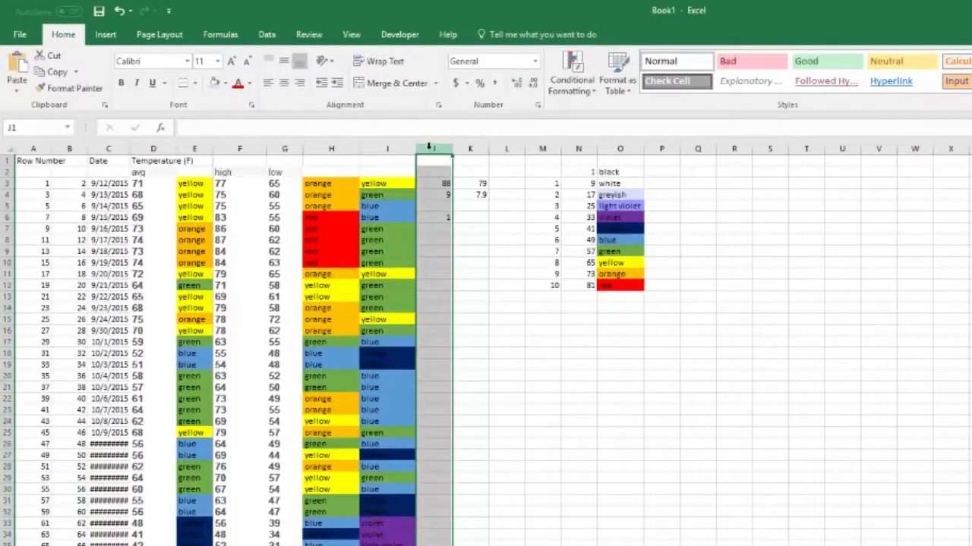
{"action": "right_click", "coordinate": [429, 148]}
{"action": "left_click", "coordinate": [483, 248]}
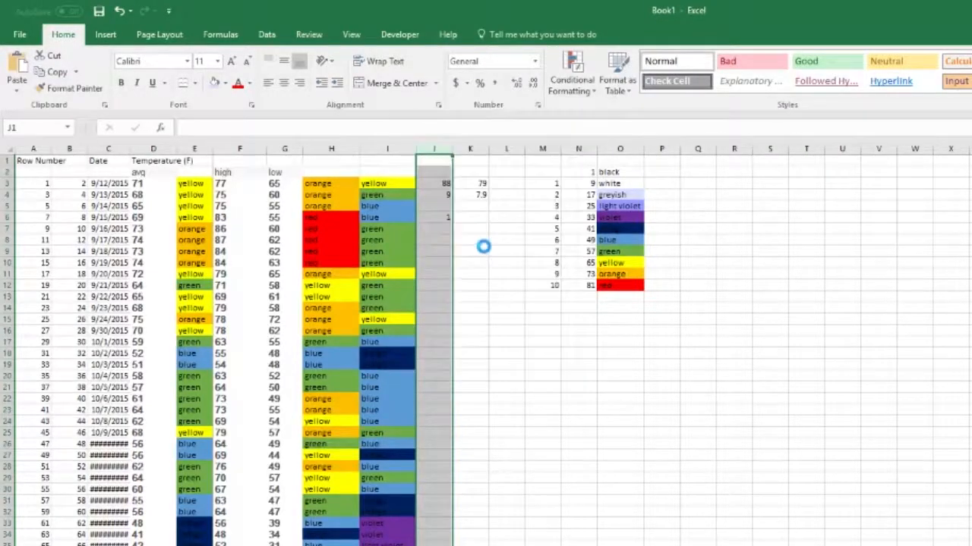
- Look through the Events column down the whole sheet for the different kinds of weather events
{"action": "left_click", "coordinate": [448, 186]}
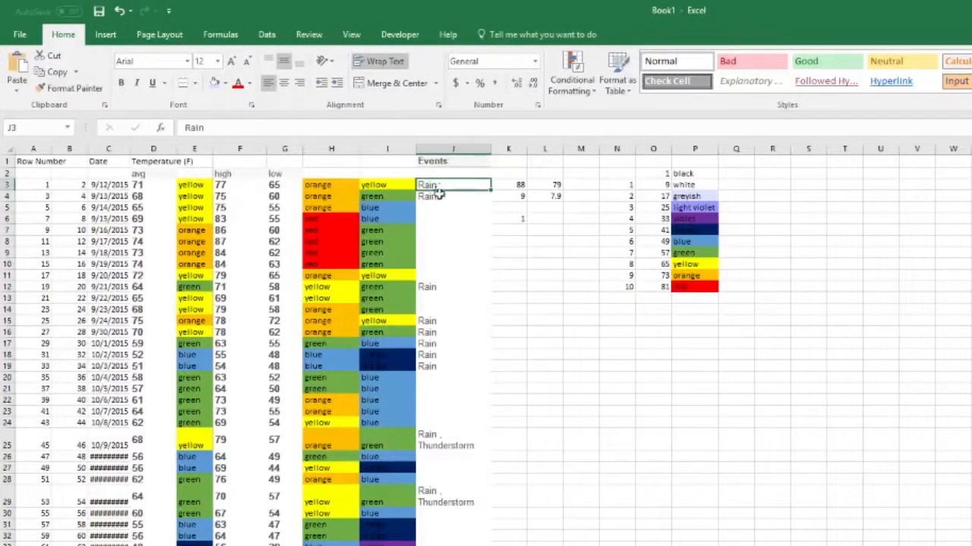
{"action": "scroll", "coordinate": [423, 224], "scroll_direction": "down", "scroll_amount": 5}
{"action": "scroll", "coordinate": [423, 224], "scroll_direction": "down", "scroll_amount": 7}
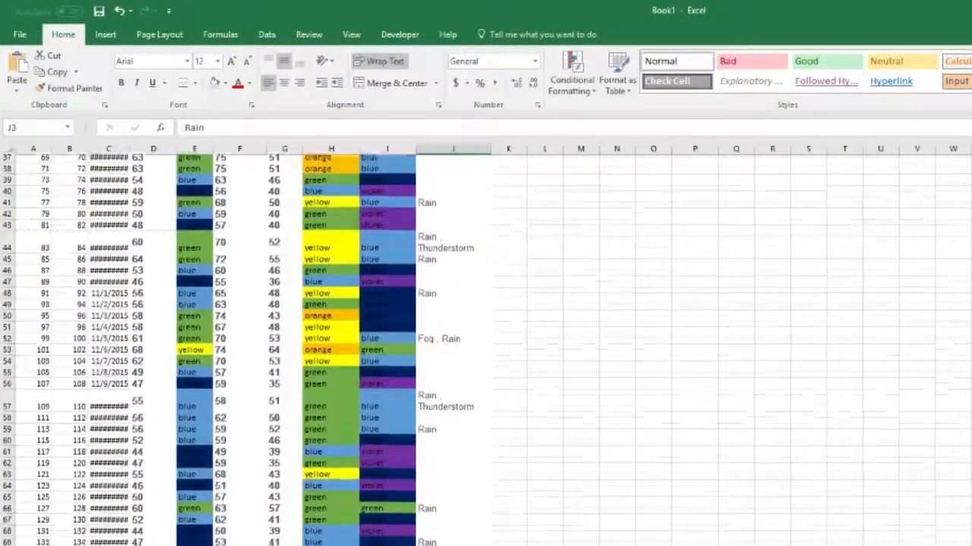
{"action": "scroll", "coordinate": [566, 329], "scroll_direction": "down", "scroll_amount": 18}
{"action": "scroll", "coordinate": [485, 341], "scroll_direction": "down", "scroll_amount": 12}
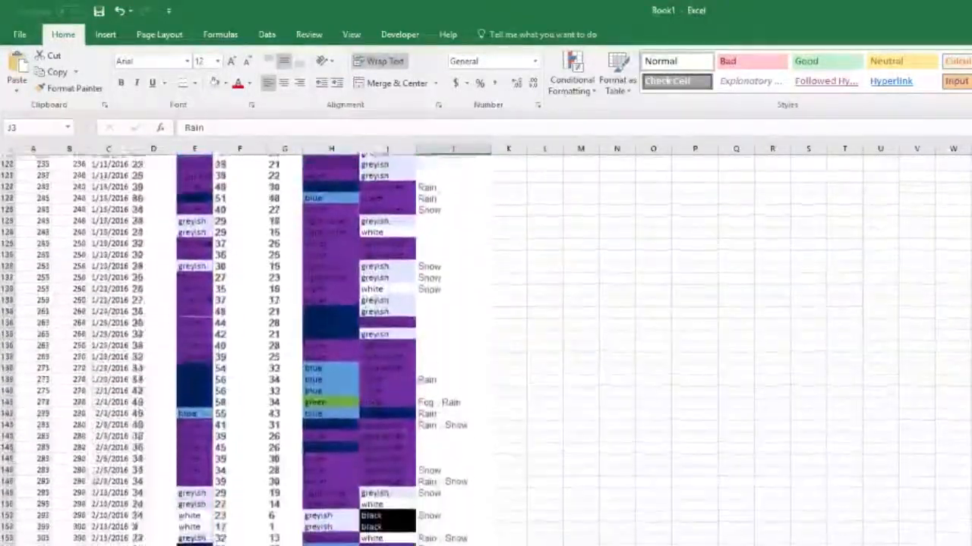
{"action": "scroll", "coordinate": [485, 341], "scroll_direction": "down", "scroll_amount": 14}
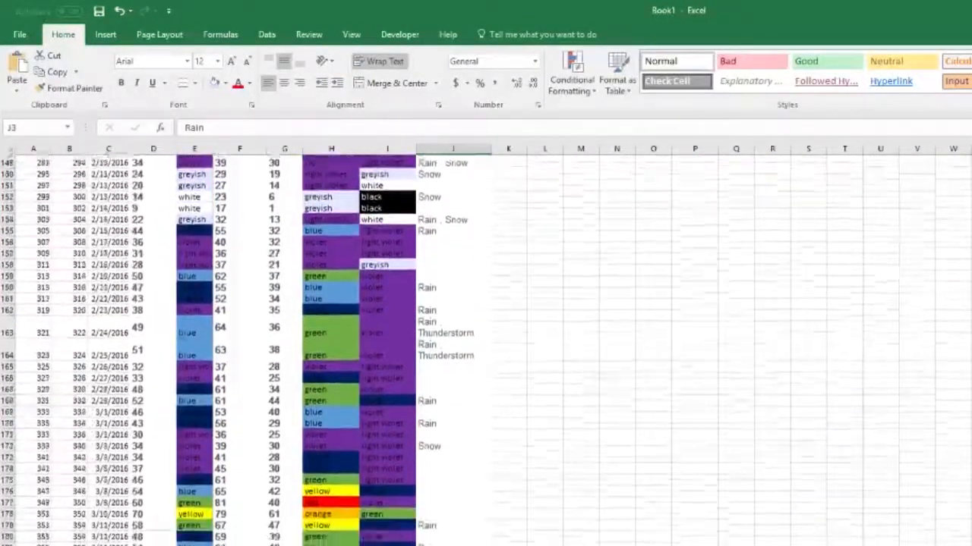
{"action": "scroll", "coordinate": [486, 341], "scroll_direction": "down", "scroll_amount": 20}
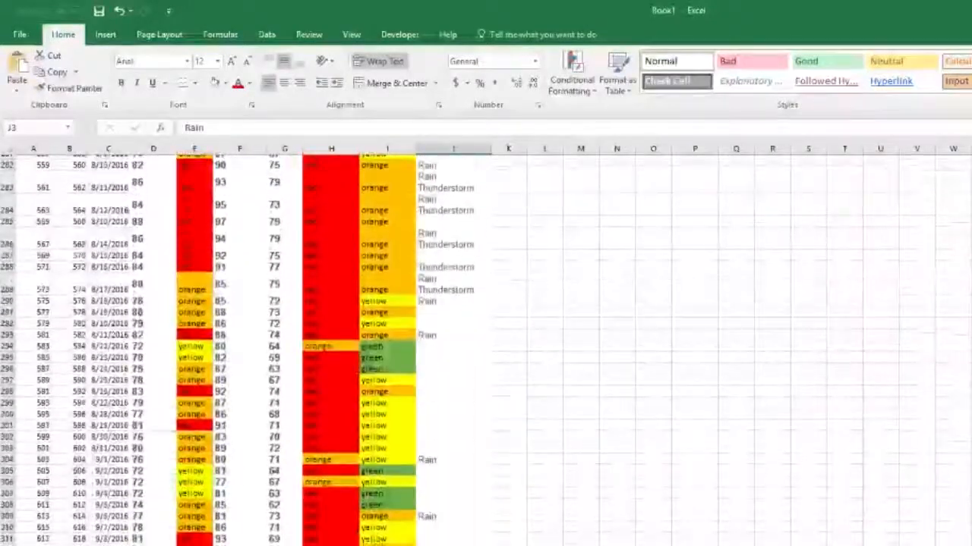
{"action": "scroll", "coordinate": [609, 405], "scroll_direction": "up", "scroll_amount": 20}
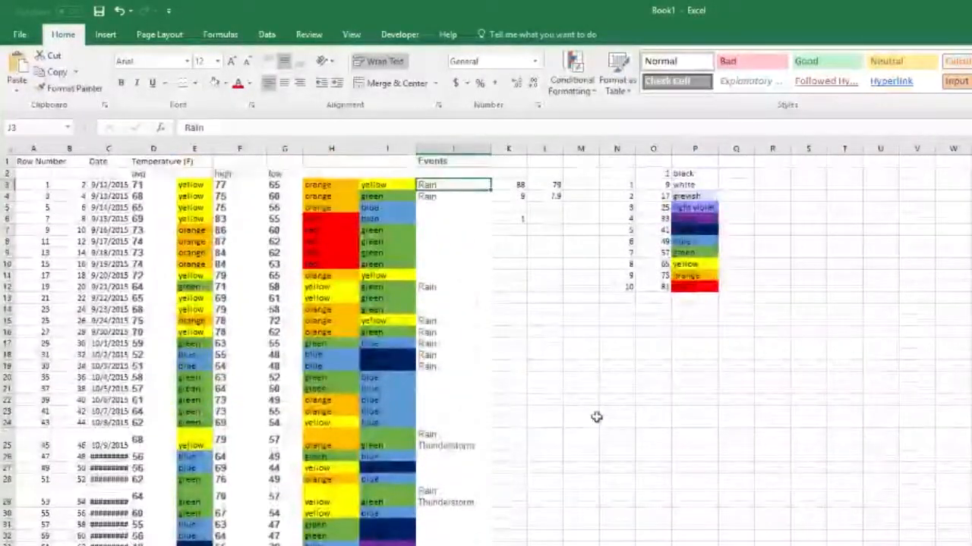
- List the weather events snow, rain, fog and thunderstorm in cells O15 to O18 below the colour table
{"action": "left_click", "coordinate": [666, 320]}
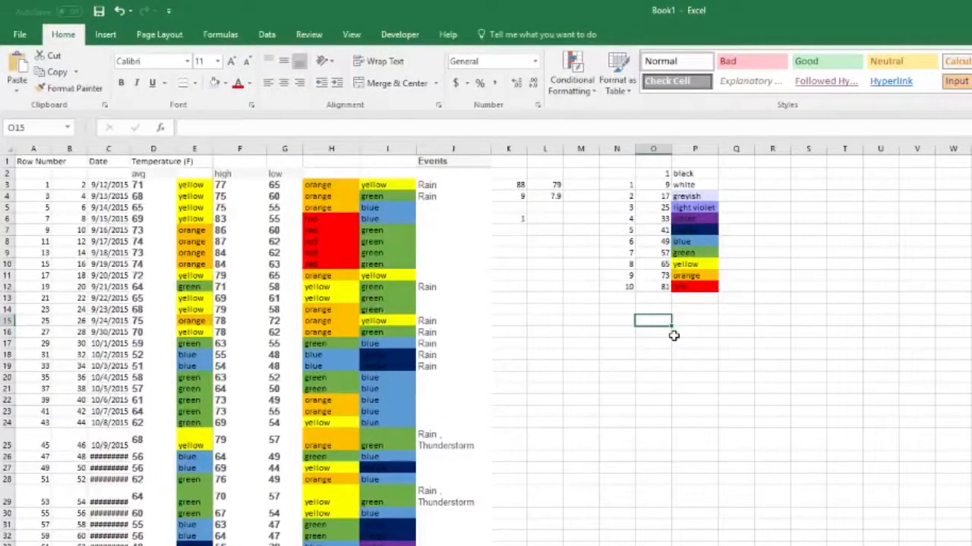
{"action": "type", "text": "snow"}
{"action": "key", "text": "Return"}
{"action": "type", "text": "rain"}
{"action": "key", "text": "Return"}
{"action": "type", "text": "fog"}
{"action": "key", "text": "Return"}
{"action": "type", "text": "thun"}
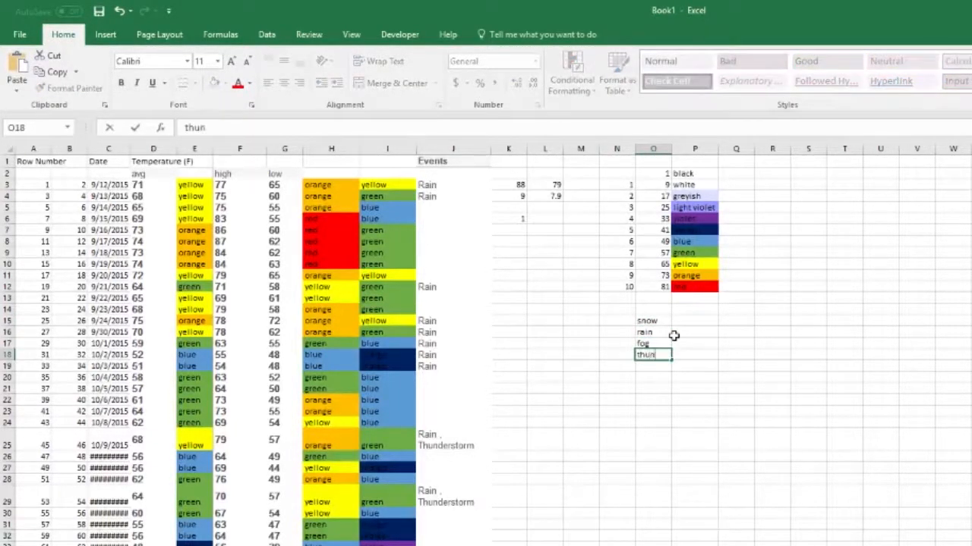
{"action": "type", "text": "derstorm"}
{"action": "key", "text": "Return"}
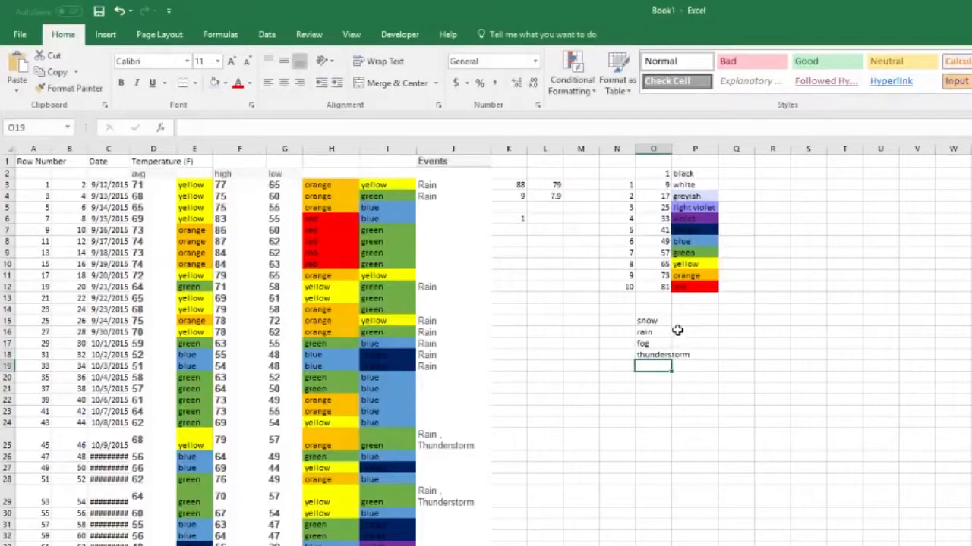
- Enter the event colours white, silver, grey and gold in P15 to P18 beside the weather events
{"action": "left_click", "coordinate": [693, 320]}
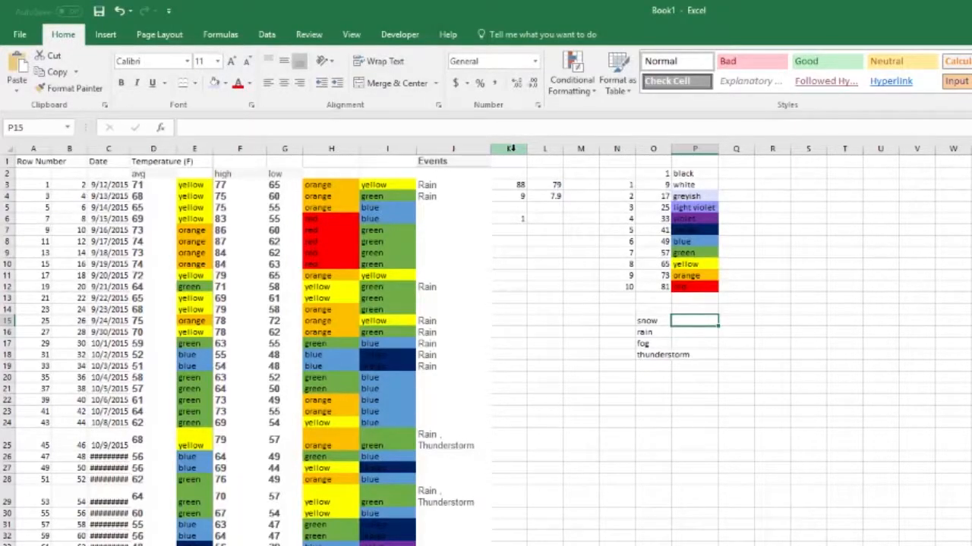
{"action": "type", "text": "white"}
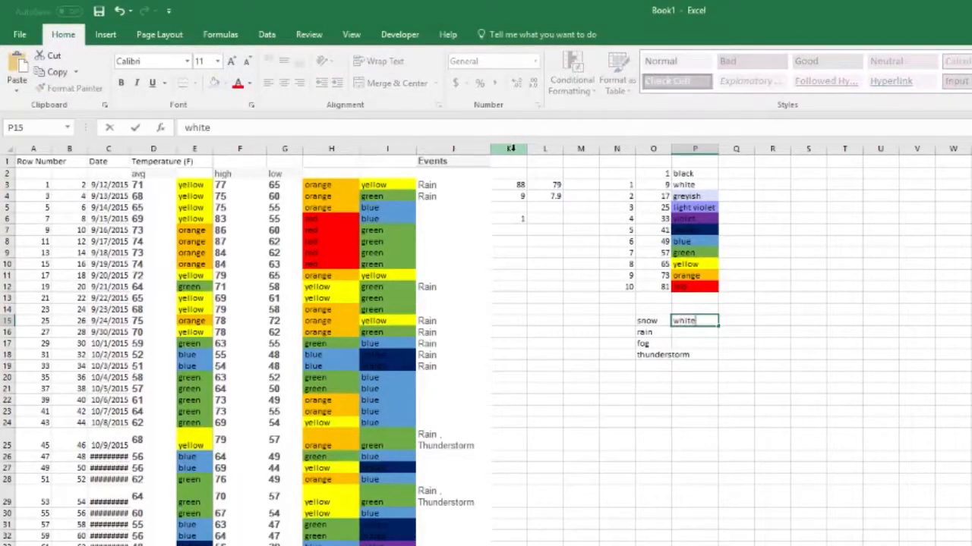
{"action": "key", "text": "Return"}
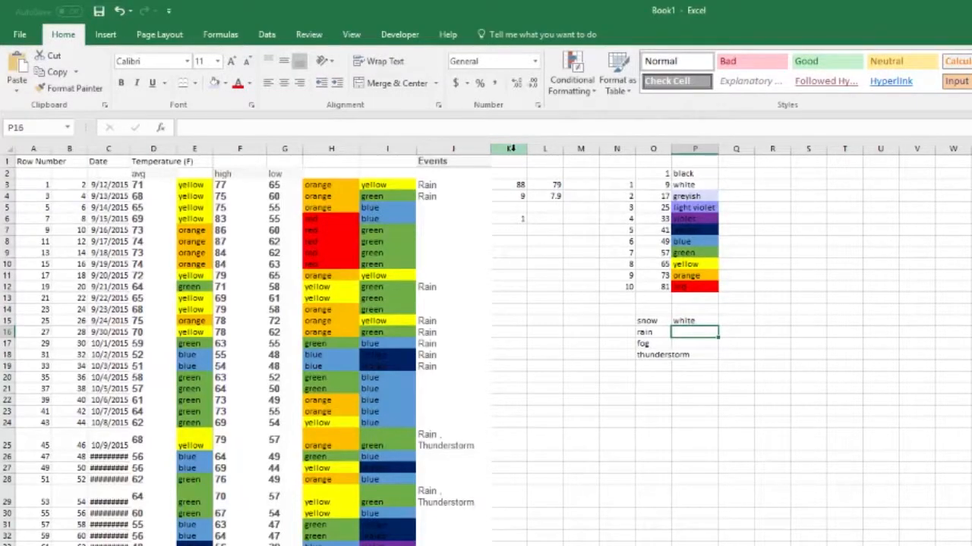
{"action": "type", "text": "bl"}
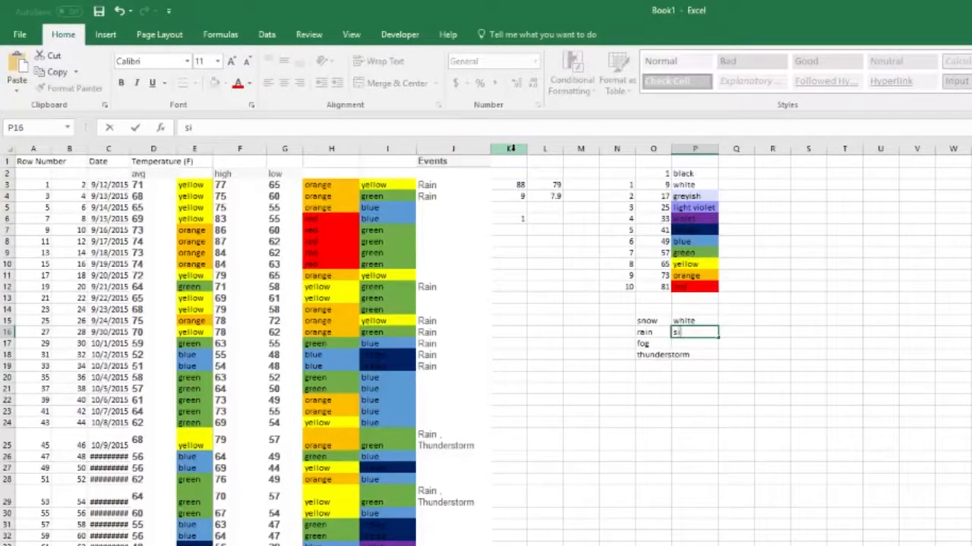
{"action": "key", "text": "Return"}
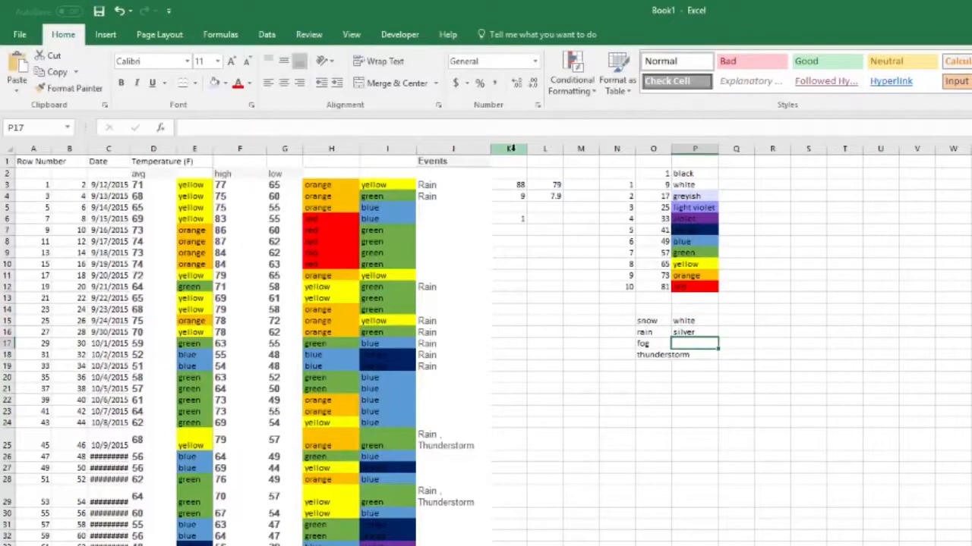
{"action": "type", "text": "grey"}
{"action": "key", "text": "Return"}
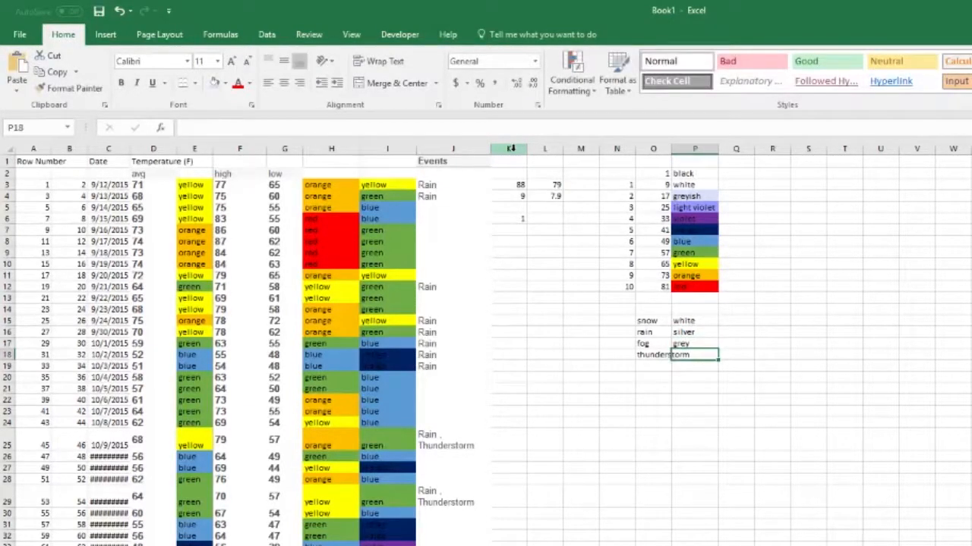
{"action": "type", "text": "gold"}
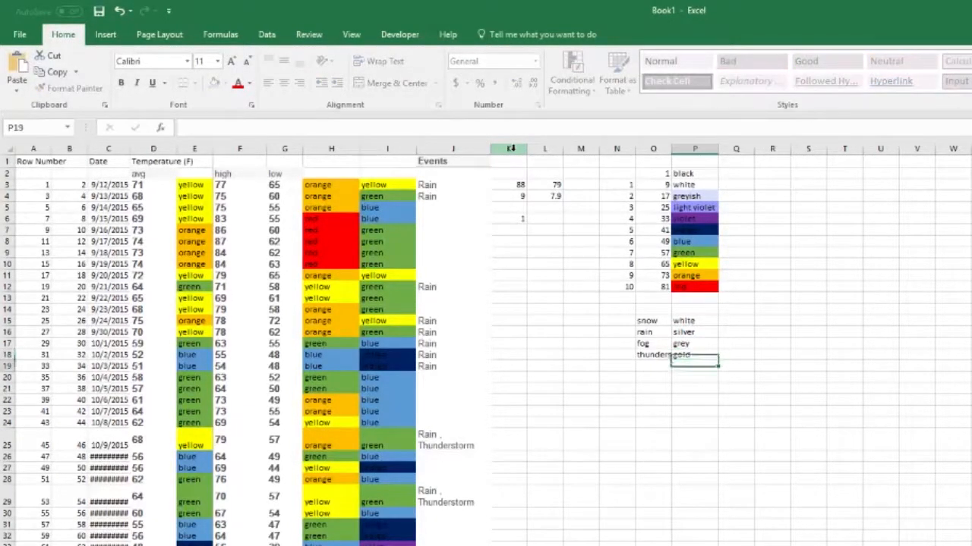
{"action": "key", "text": "Return"}
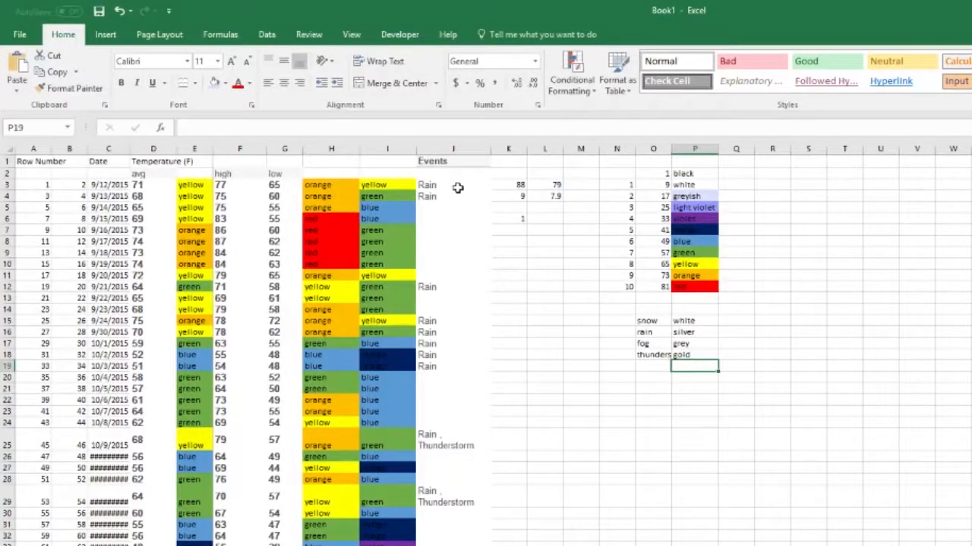
- Start a conditional formatting rule for the Events column J that formats only cells with specific text containing =$O$15
{"action": "left_click", "coordinate": [454, 145]}
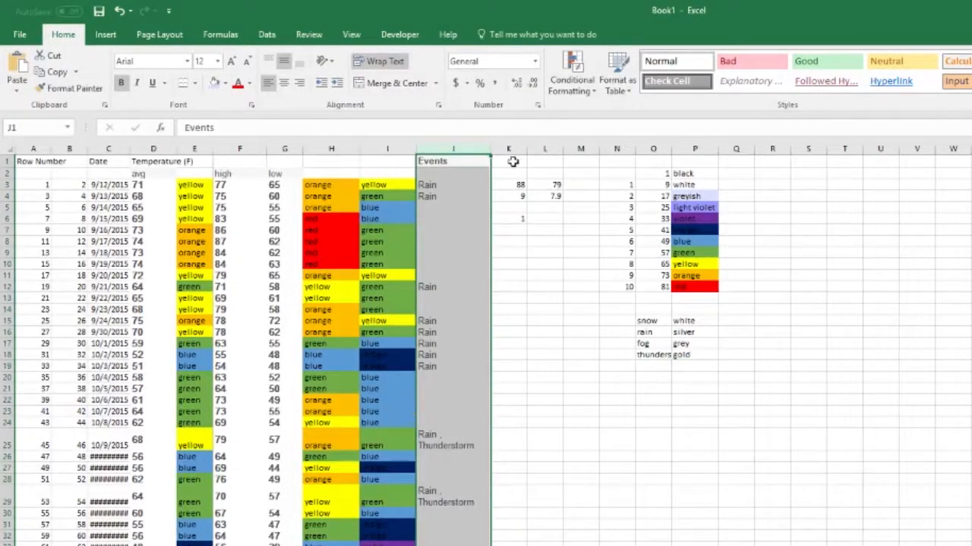
{"action": "left_click", "coordinate": [570, 78]}
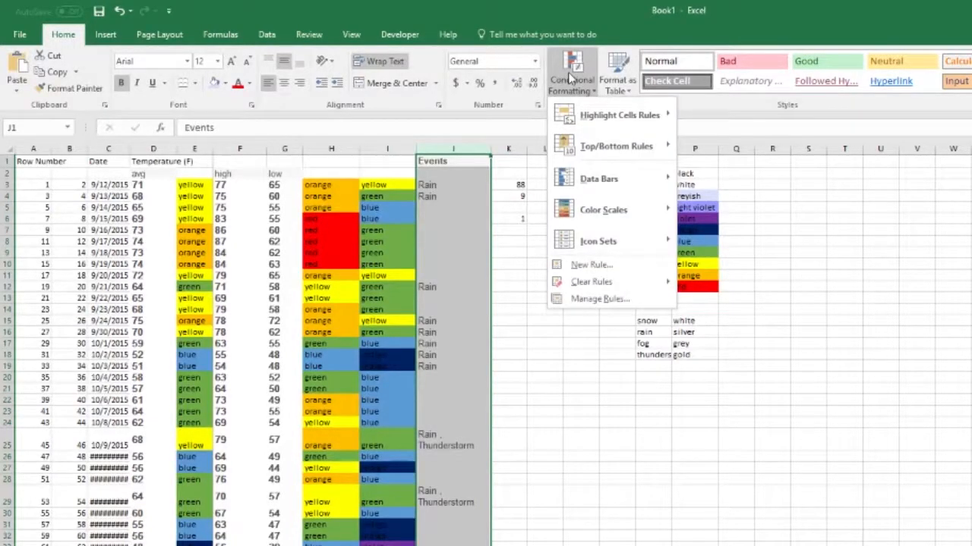
{"action": "left_click", "coordinate": [590, 265]}
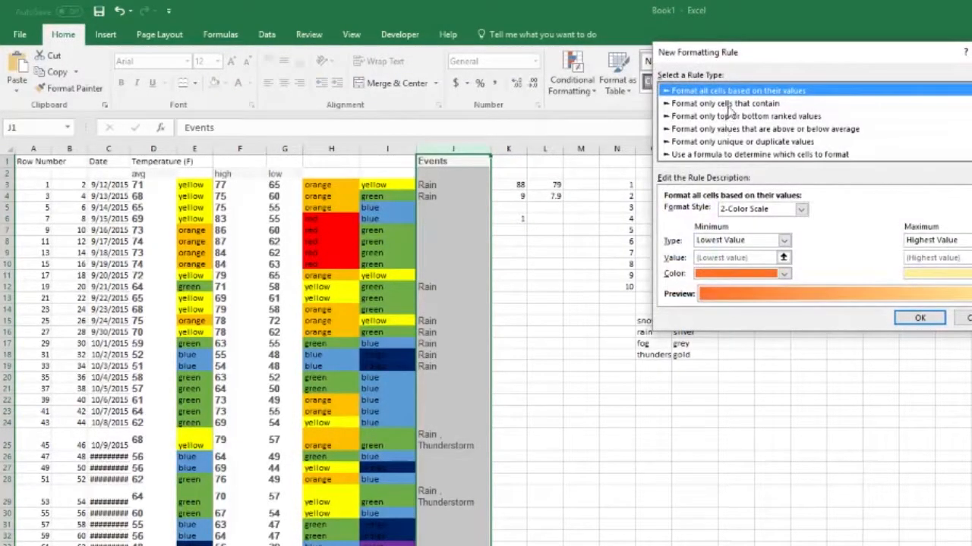
{"action": "left_click", "coordinate": [727, 104]}
{"action": "left_click", "coordinate": [736, 212]}
{"action": "left_click", "coordinate": [714, 237]}
{"action": "left_click", "coordinate": [872, 212]}
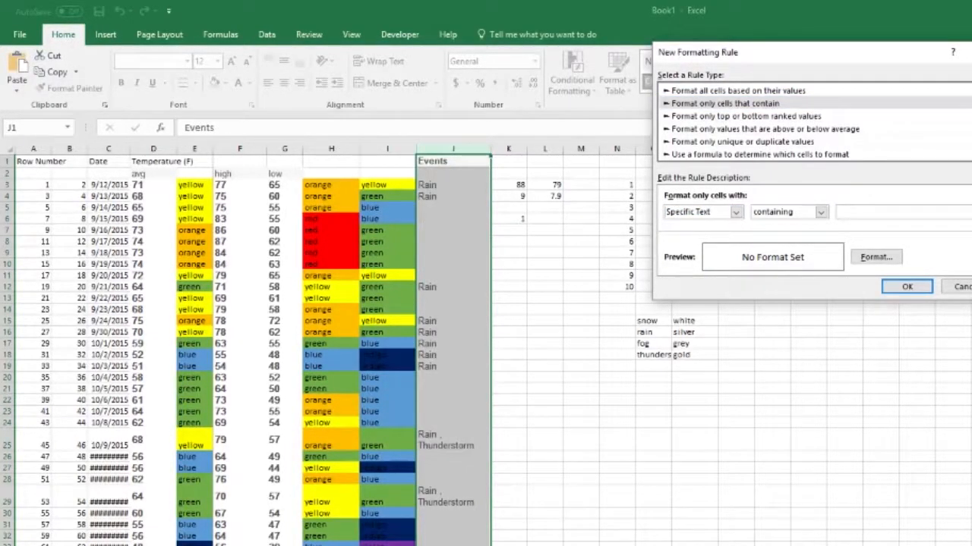
{"action": "left_click", "coordinate": [971, 213]}
{"action": "left_click", "coordinate": [653, 320]}
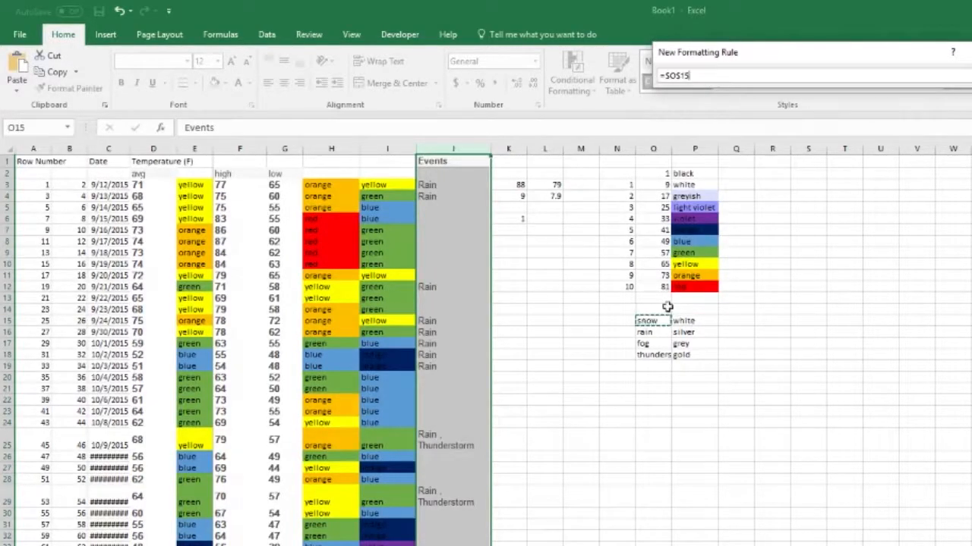
{"action": "key", "text": "Return"}
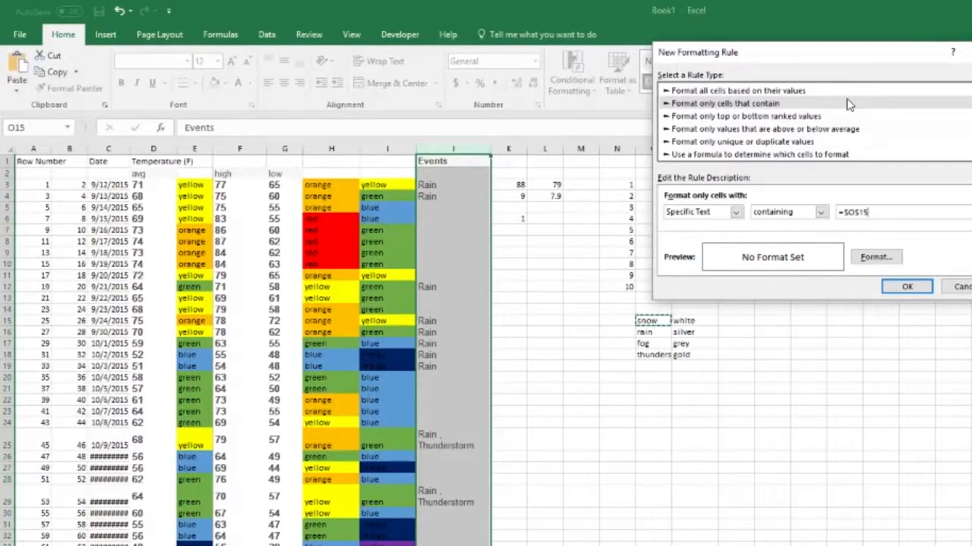
- Pick a dashed border line in the automatic colour as the snow rule's format and apply the rule
{"action": "left_click", "coordinate": [869, 258]}
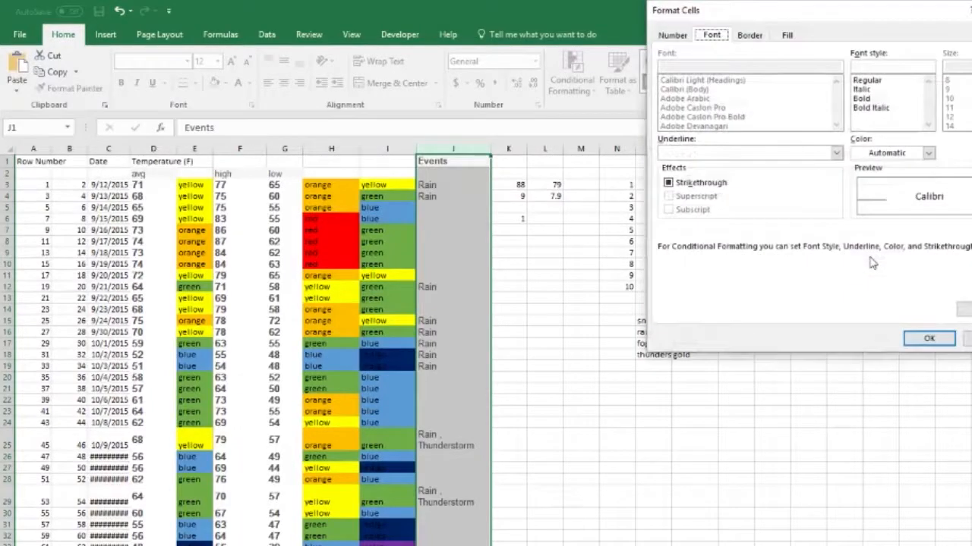
{"action": "left_click", "coordinate": [787, 35]}
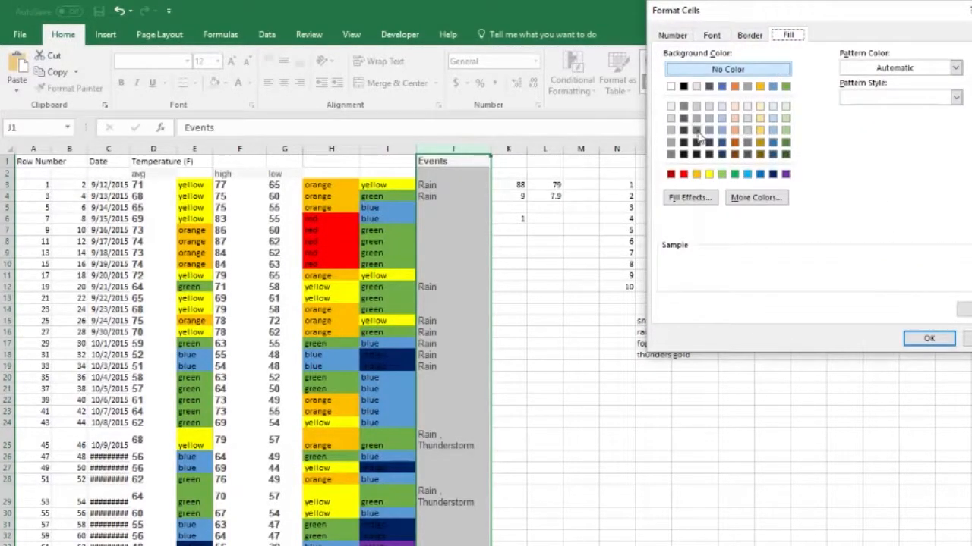
{"action": "left_click", "coordinate": [749, 35]}
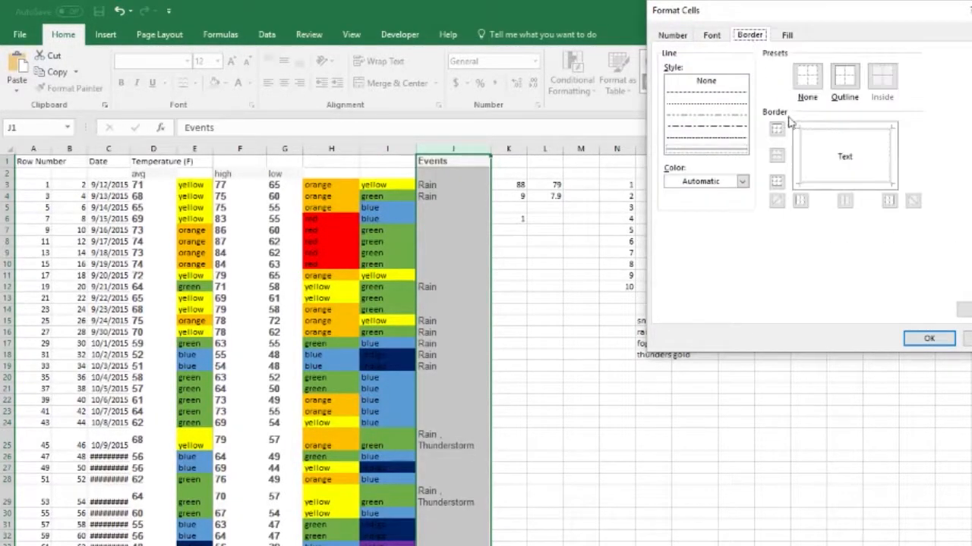
{"action": "left_click", "coordinate": [742, 180]}
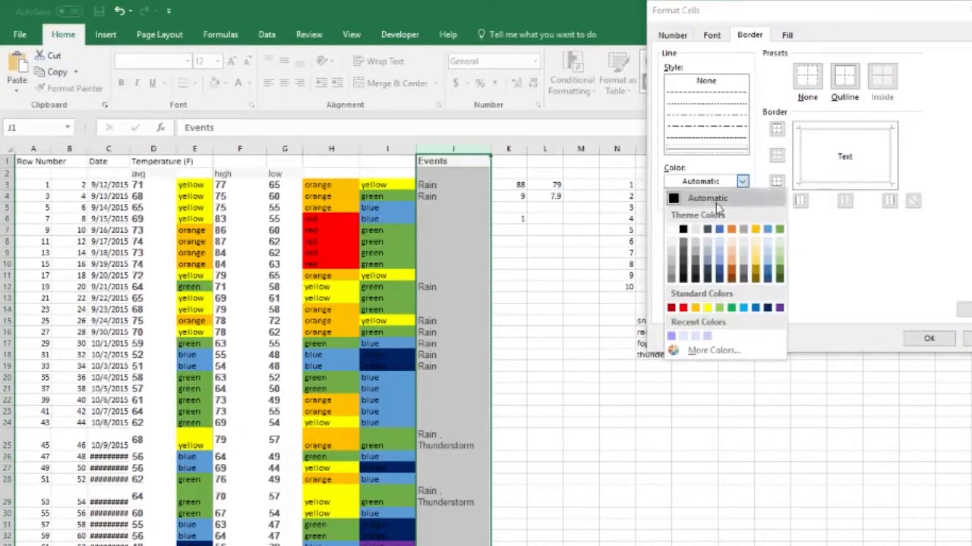
{"action": "left_click", "coordinate": [674, 201]}
{"action": "left_click", "coordinate": [712, 139]}
{"action": "left_click", "coordinate": [715, 92]}
{"action": "left_click", "coordinate": [928, 338]}
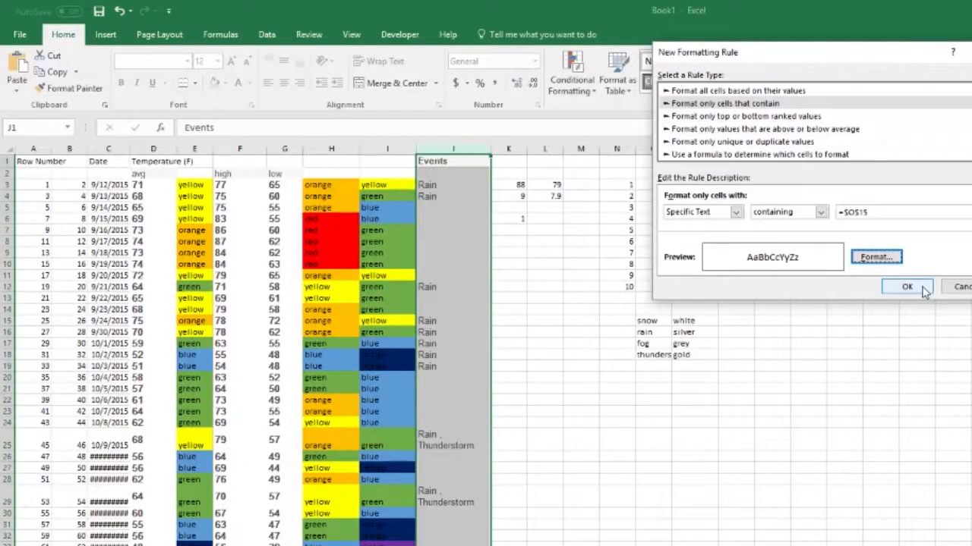
{"action": "left_click", "coordinate": [914, 289]}
- Check the spelling of the snow entries in the Events column and capitalise the event name in O15 as Snow
{"action": "left_click", "coordinate": [458, 420]}
{"action": "scroll", "coordinate": [455, 402], "scroll_direction": "down", "scroll_amount": 11}
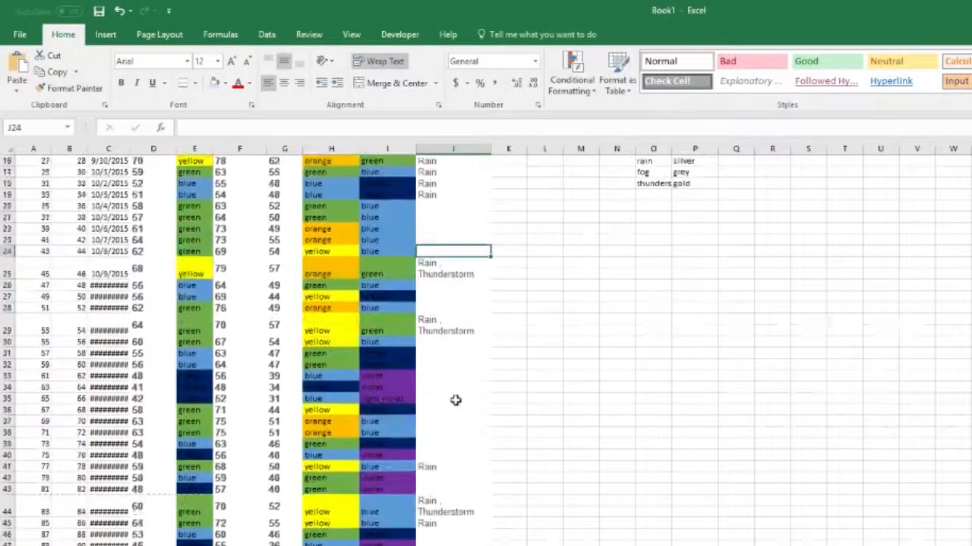
{"action": "scroll", "coordinate": [455, 402], "scroll_direction": "down", "scroll_amount": 20}
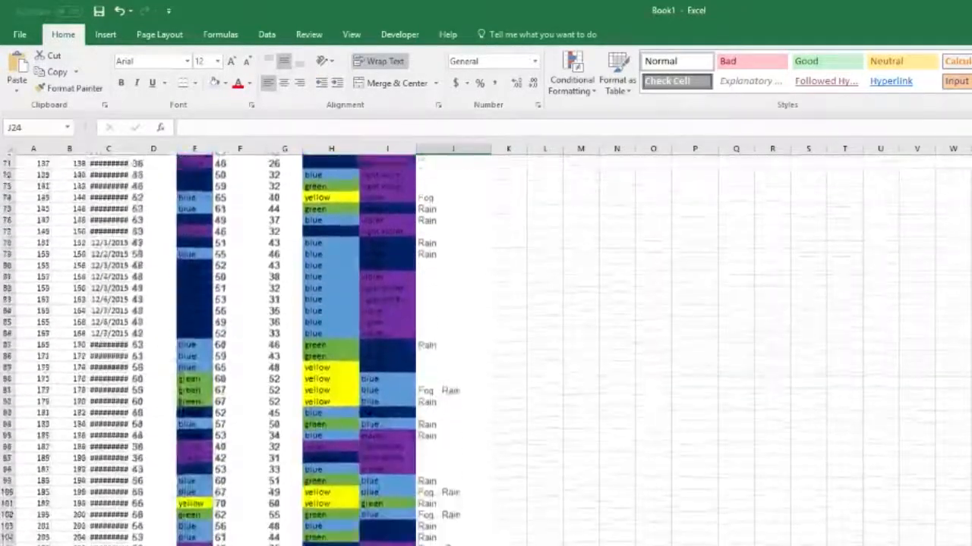
{"action": "left_click", "coordinate": [436, 306]}
{"action": "left_click", "coordinate": [437, 316]}
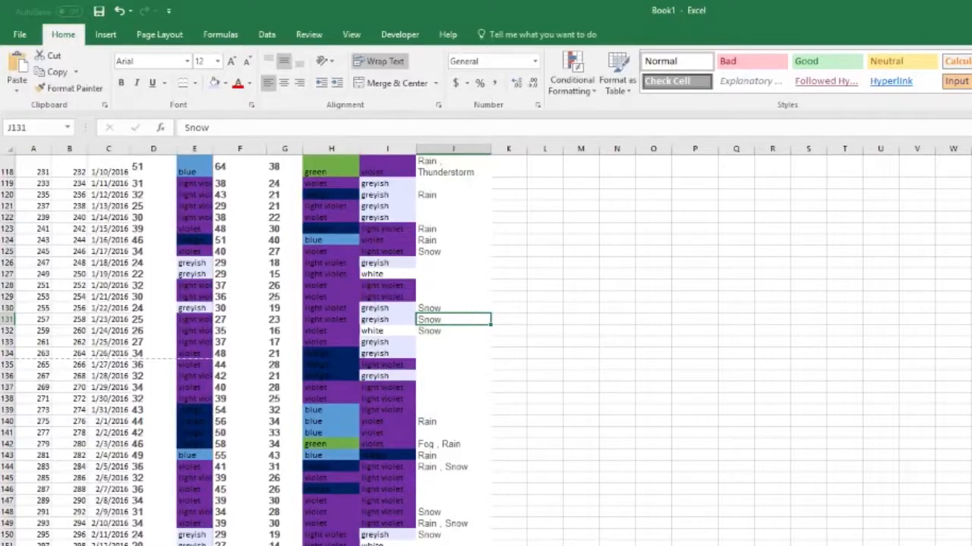
{"action": "scroll", "coordinate": [466, 243], "scroll_direction": "up", "scroll_amount": 20}
{"action": "left_click", "coordinate": [440, 187]}
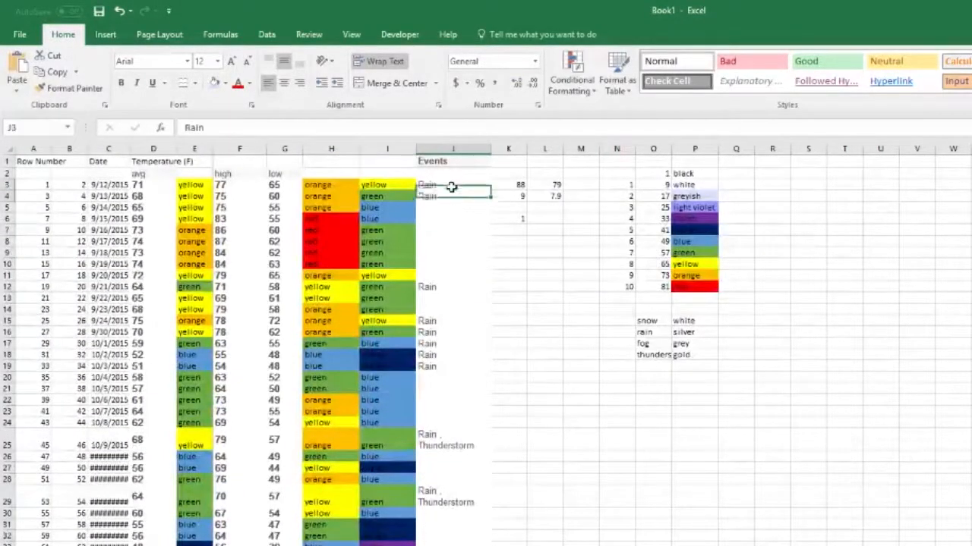
{"action": "left_click", "coordinate": [643, 321]}
{"action": "type", "text": "Snow"}
{"action": "key", "text": "Return"}
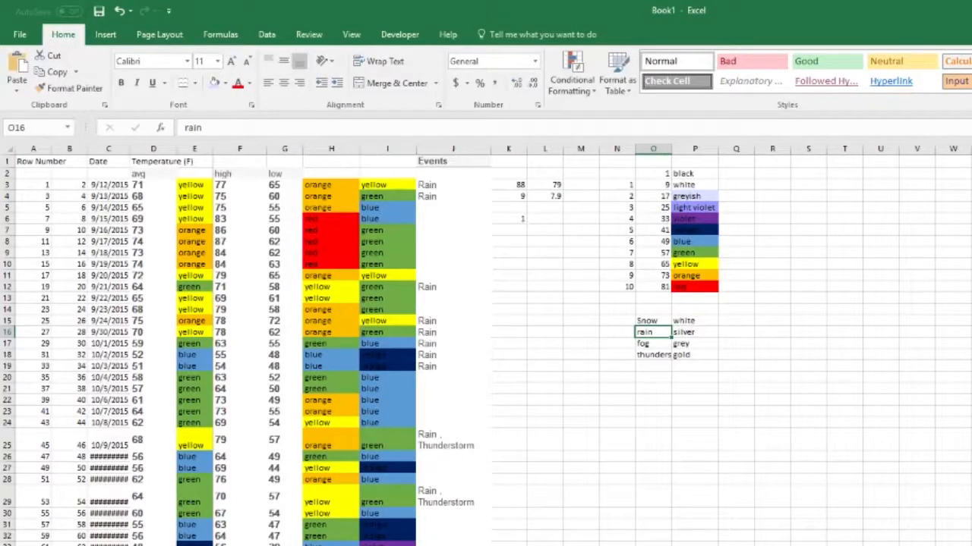
- Check down the Events column whether the snow entries carry the rule's border
{"action": "scroll", "coordinate": [457, 231], "scroll_direction": "down", "scroll_amount": 20}
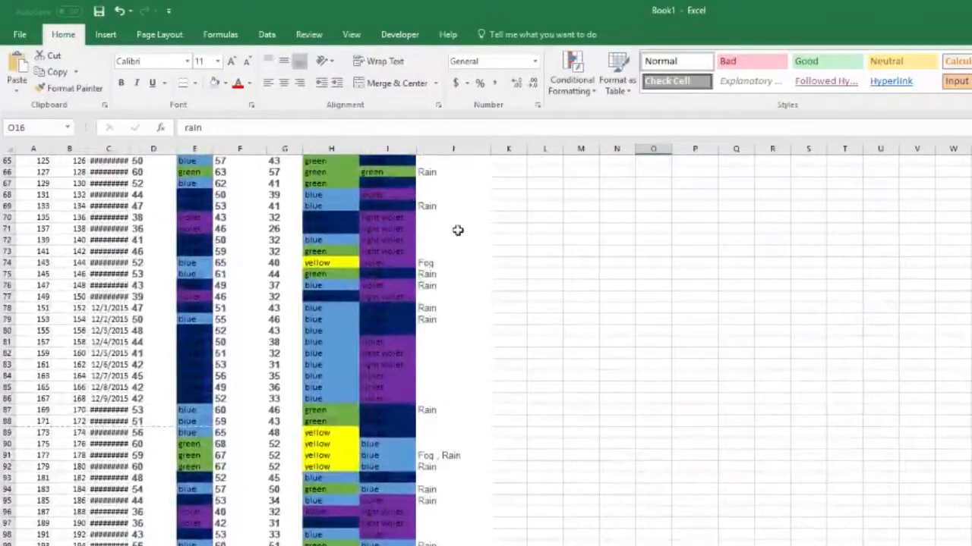
{"action": "scroll", "coordinate": [458, 231], "scroll_direction": "up", "scroll_amount": 12}
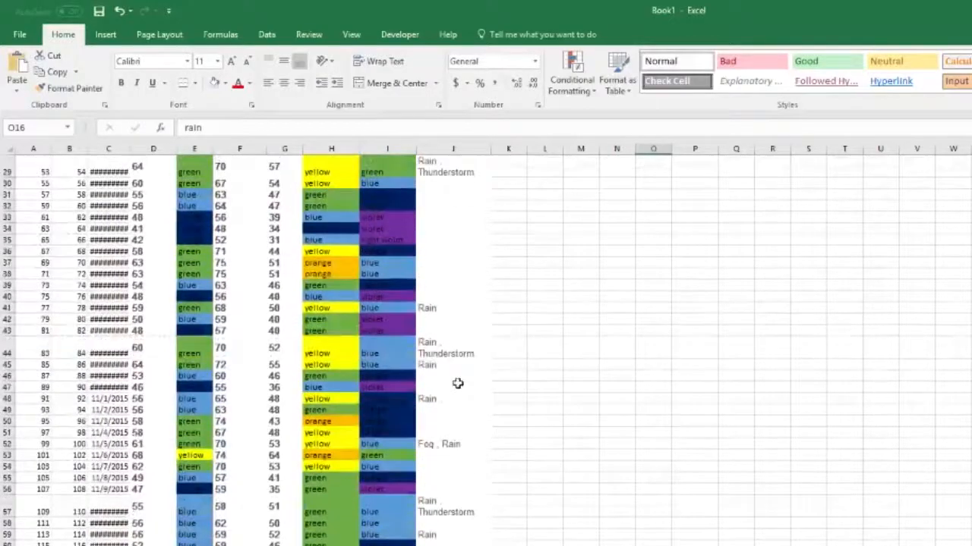
{"action": "scroll", "coordinate": [458, 383], "scroll_direction": "up", "scroll_amount": 9}
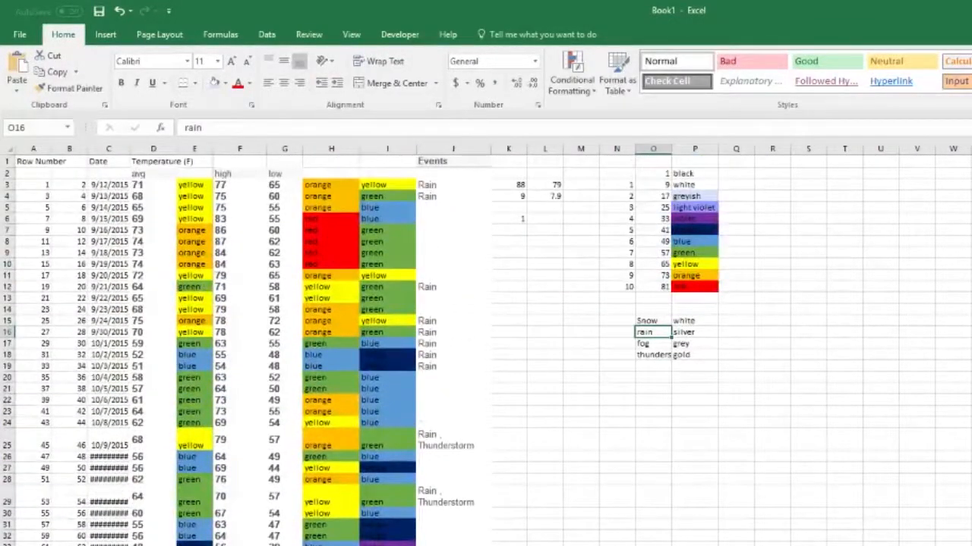
{"action": "scroll", "coordinate": [486, 347], "scroll_direction": "down", "scroll_amount": 20}
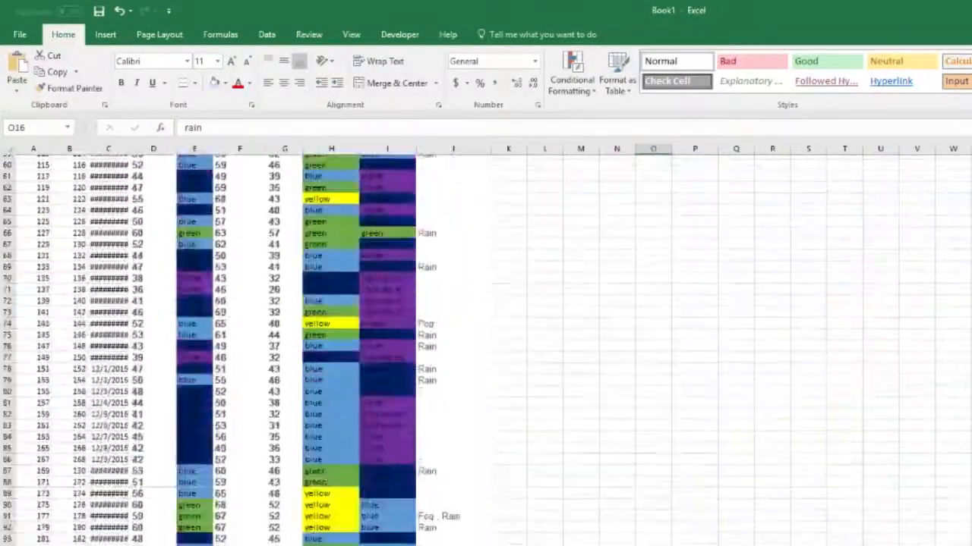
{"action": "scroll", "coordinate": [283, 144], "scroll_direction": "up", "scroll_amount": 20}
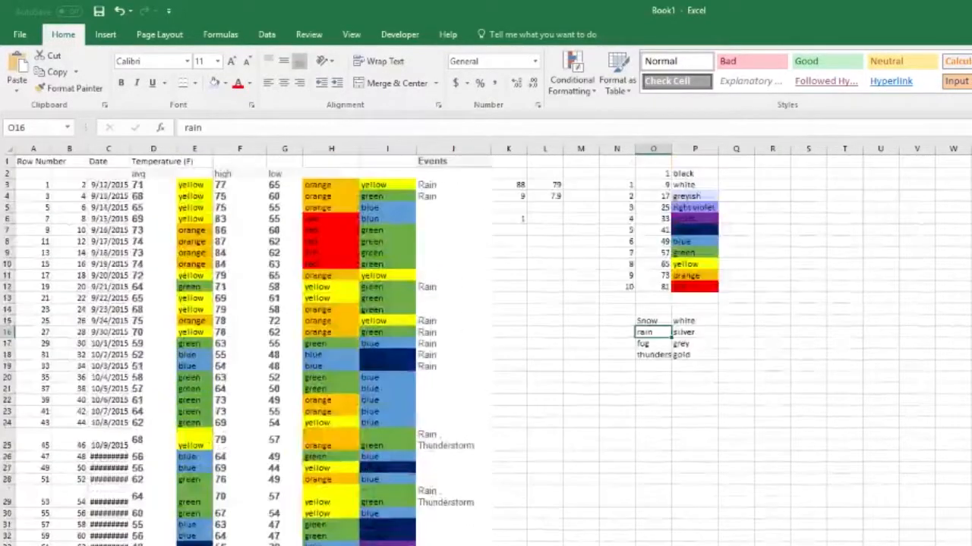
- Set up another formatting rule on the Events column J for specific text containing the Snow cell, =$O$15
{"action": "left_click", "coordinate": [454, 149]}
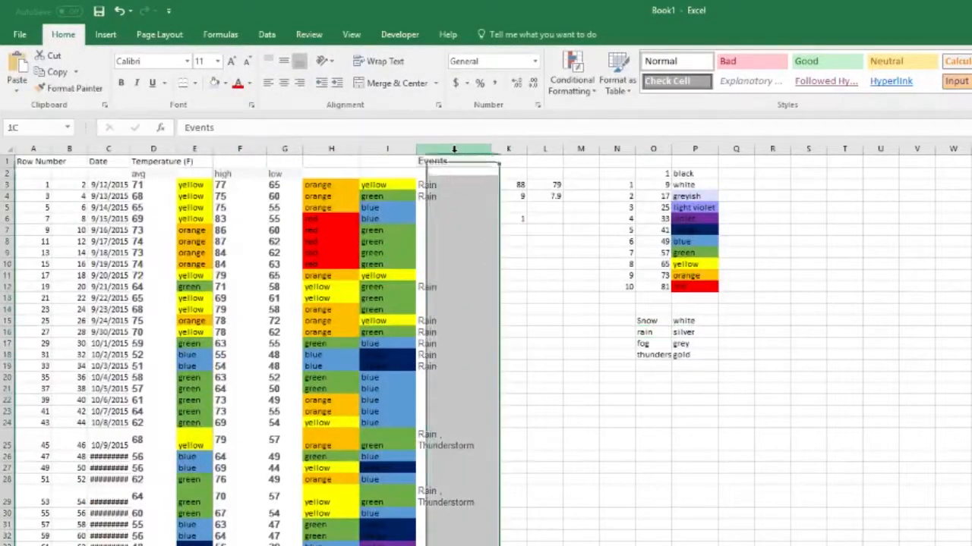
{"action": "left_click", "coordinate": [578, 89]}
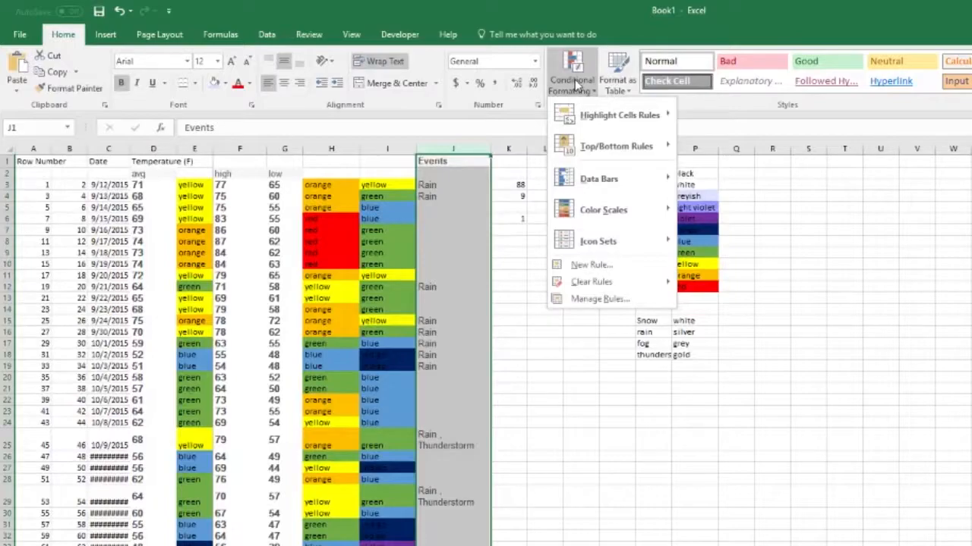
{"action": "left_click", "coordinate": [591, 264]}
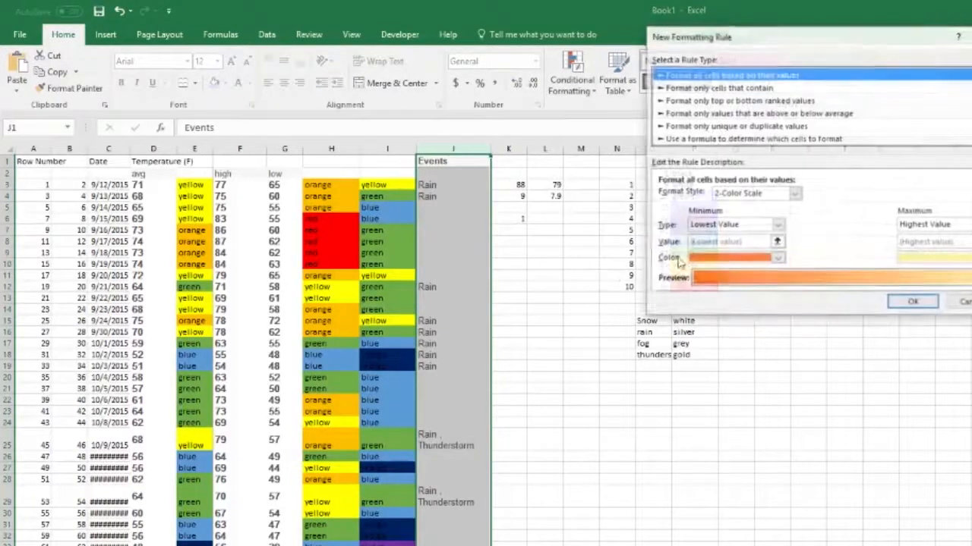
{"action": "left_click", "coordinate": [705, 88]}
{"action": "left_click", "coordinate": [729, 197]}
{"action": "left_click", "coordinate": [686, 220]}
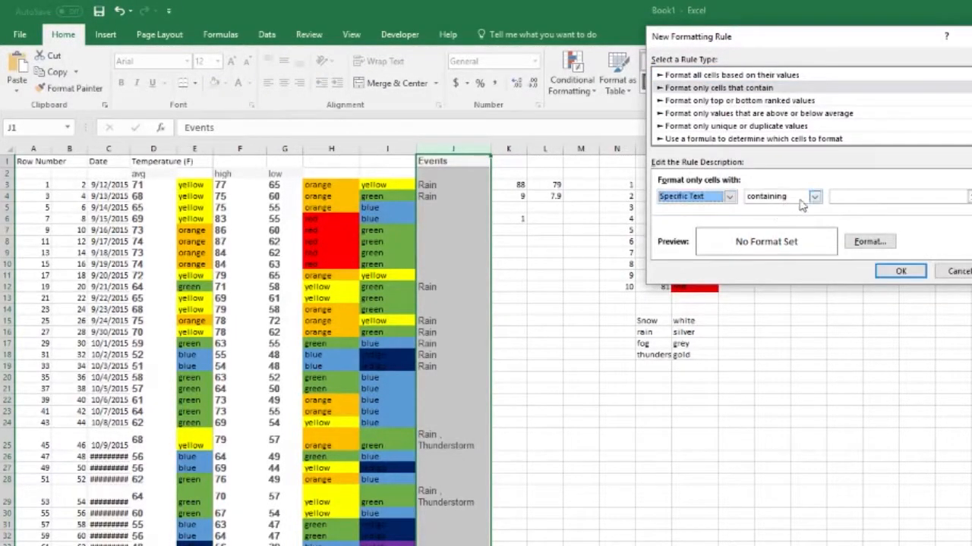
{"action": "left_click", "coordinate": [958, 197]}
{"action": "left_click", "coordinate": [969, 196]}
{"action": "left_click", "coordinate": [660, 320]}
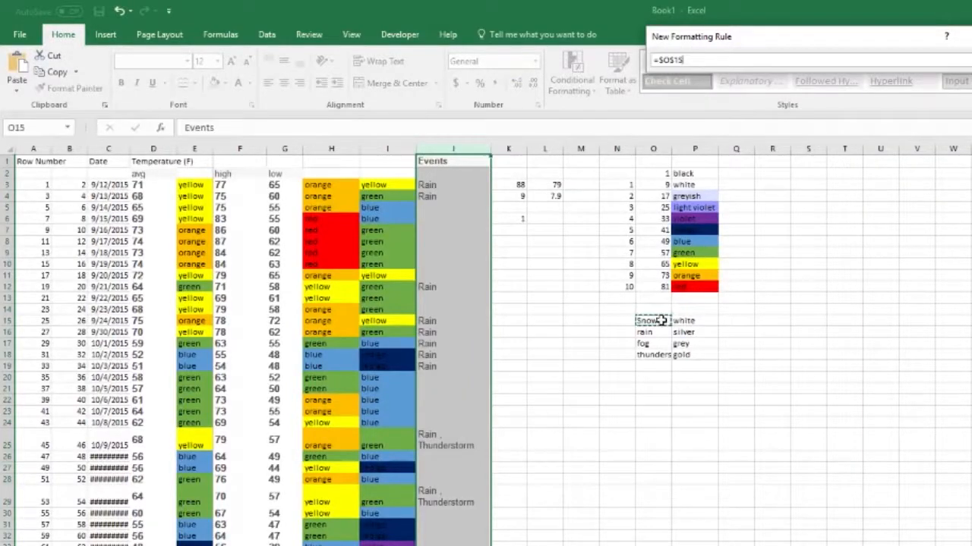
{"action": "key", "text": "Return"}
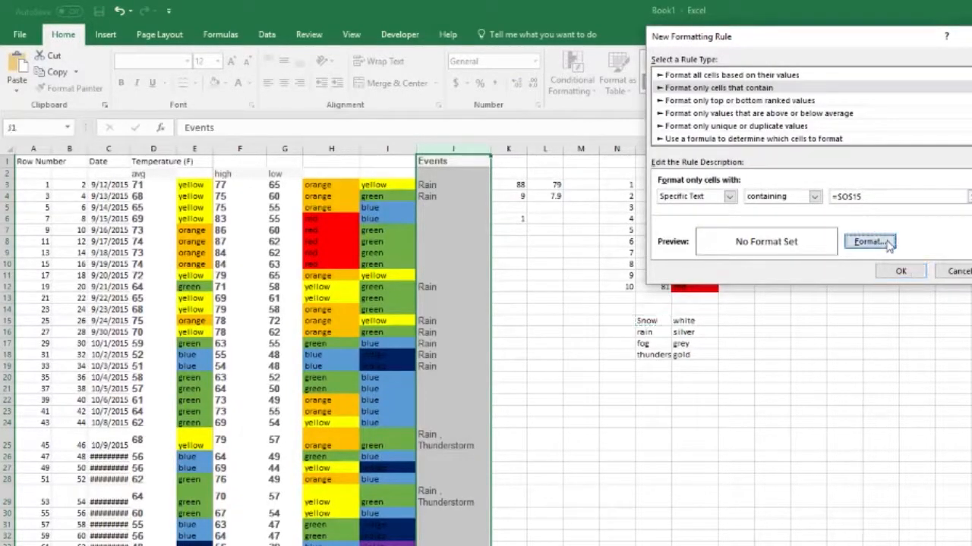
- Give the rule a black dotted outline border as its format and apply it to the Events column
{"action": "left_click", "coordinate": [870, 242]}
{"action": "left_click", "coordinate": [712, 104]}
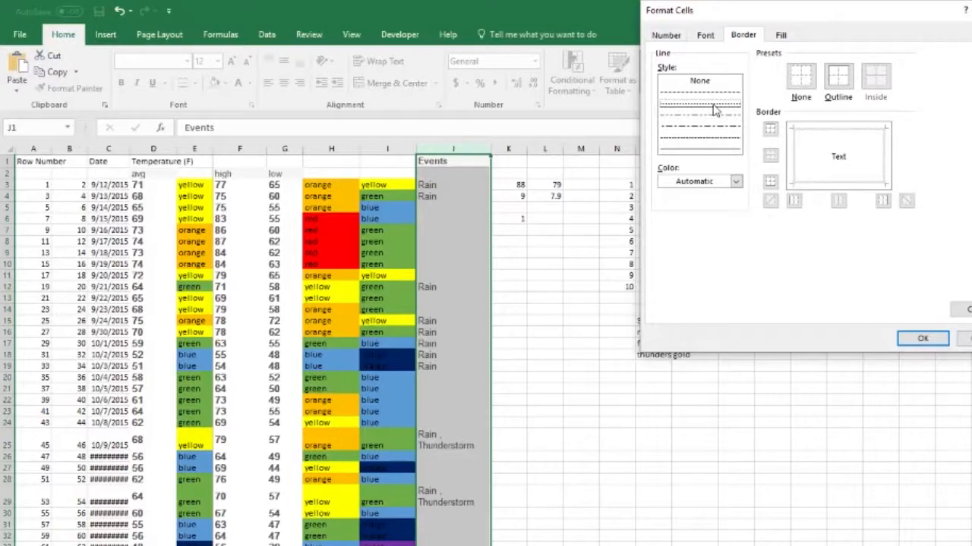
{"action": "left_click", "coordinate": [735, 181]}
{"action": "left_click", "coordinate": [676, 230]}
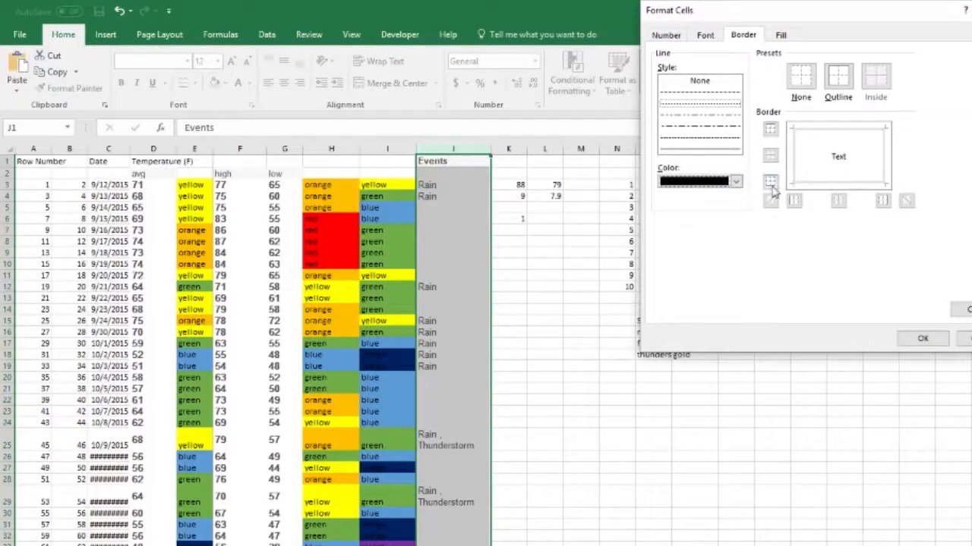
{"action": "left_click", "coordinate": [838, 76]}
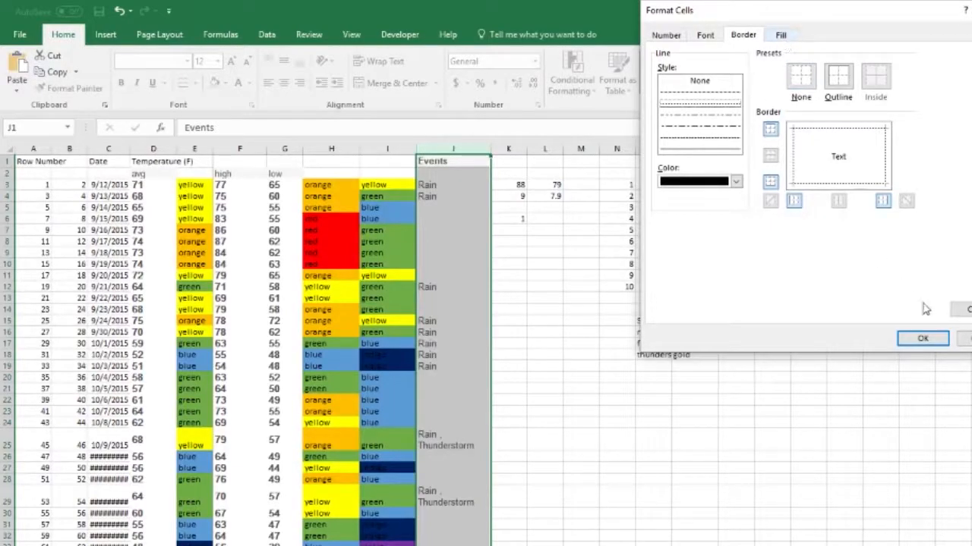
{"action": "left_click", "coordinate": [922, 339]}
{"action": "left_click", "coordinate": [900, 271]}
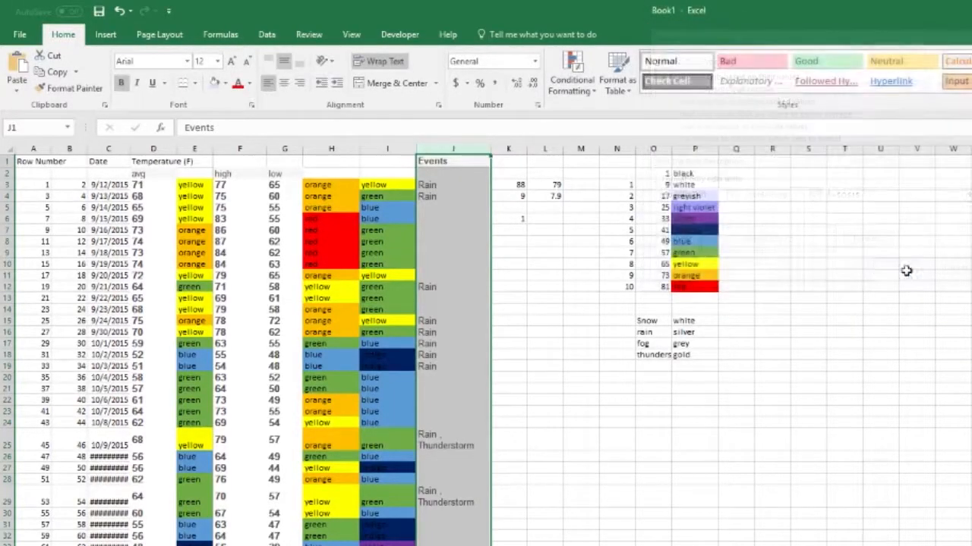
- Look through the Events column down the sheet to examine the borders on the snow entries
{"action": "scroll", "coordinate": [486, 349], "scroll_direction": "down", "scroll_amount": 20}
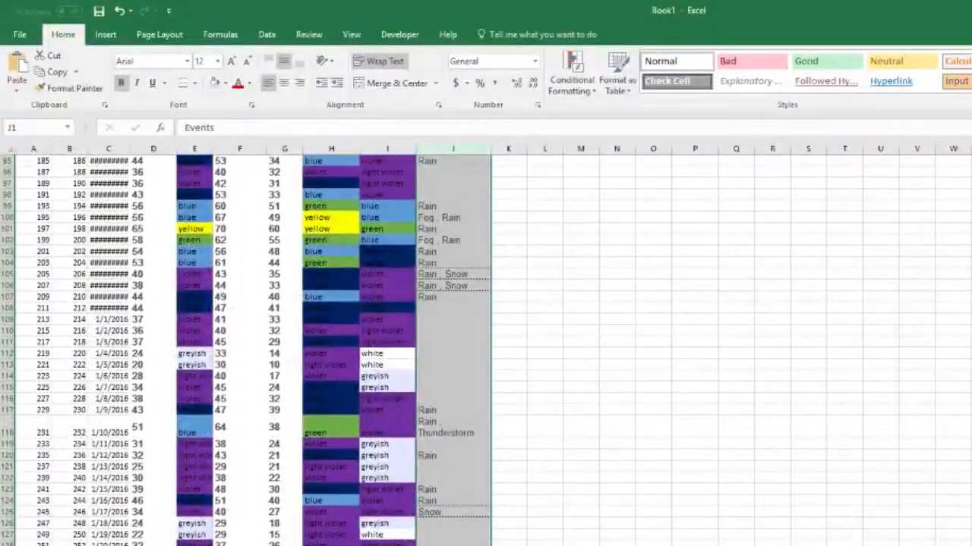
{"action": "scroll", "coordinate": [486, 349], "scroll_direction": "down", "scroll_amount": 14}
{"action": "scroll", "coordinate": [485, 349], "scroll_direction": "down", "scroll_amount": 9}
{"action": "scroll", "coordinate": [485, 349], "scroll_direction": "up", "scroll_amount": 10}
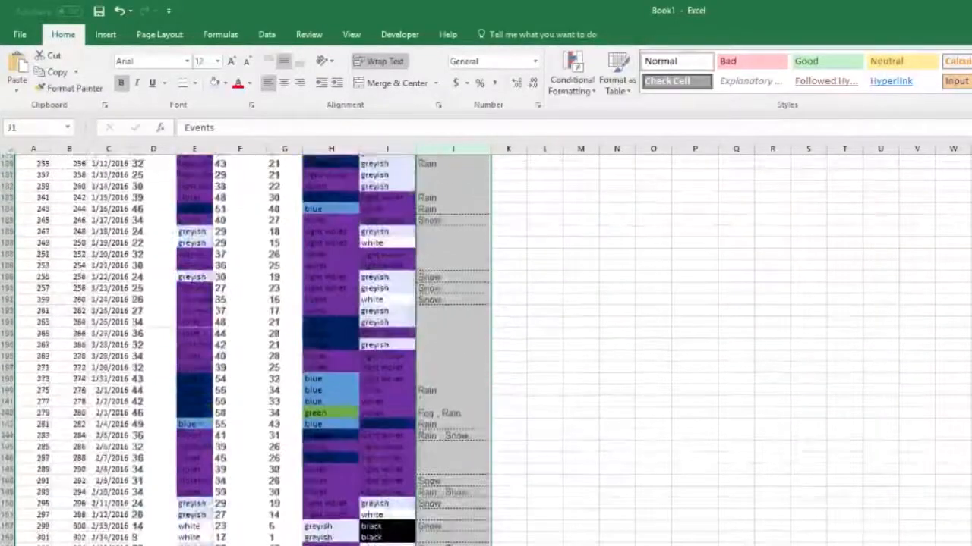
{"action": "scroll", "coordinate": [486, 350], "scroll_direction": "down", "scroll_amount": 19}
{"action": "scroll", "coordinate": [486, 349], "scroll_direction": "up", "scroll_amount": 20}
{"action": "scroll", "coordinate": [683, 429], "scroll_direction": "down", "scroll_amount": 20}
{"action": "scroll", "coordinate": [683, 430], "scroll_direction": "up", "scroll_amount": 12}
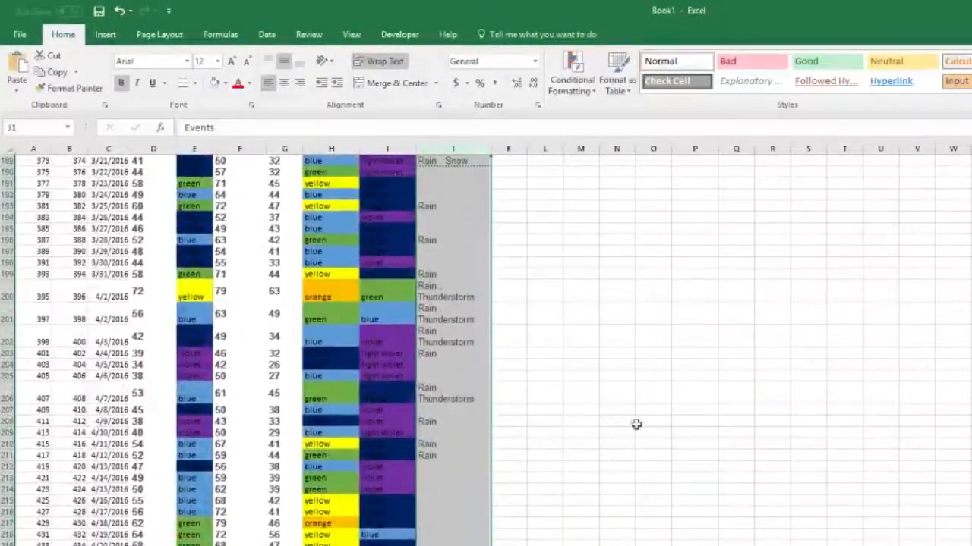
- Widen the Events column J so that the rain and thunderstorm entries fit on one line
{"action": "left_click_drag", "start_coordinate": [491, 154], "coordinate": [516, 149]}
{"action": "left_click", "coordinate": [497, 346]}
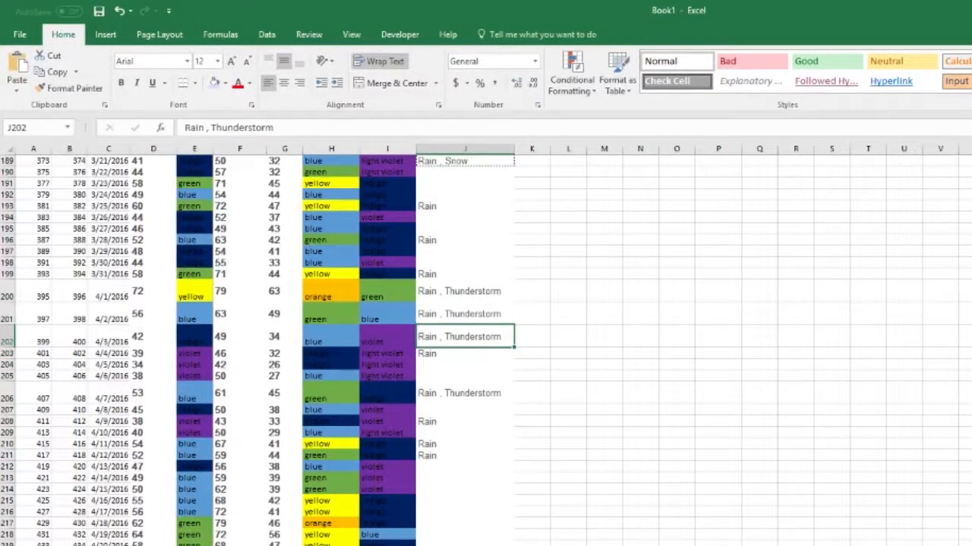
- Insert a blank column directly after the Events column J
{"action": "scroll", "coordinate": [497, 345], "scroll_direction": "down", "scroll_amount": 20}
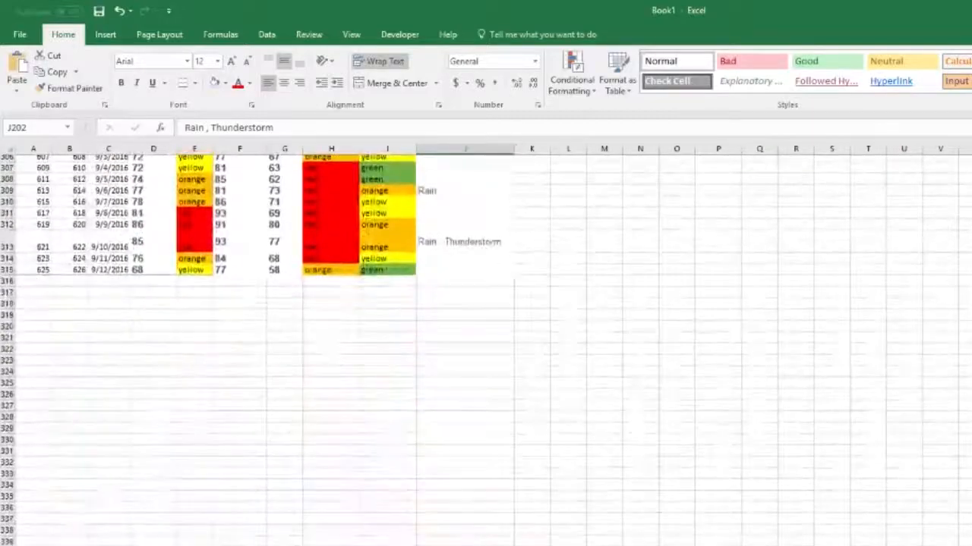
{"action": "scroll", "coordinate": [486, 346], "scroll_direction": "up", "scroll_amount": 11}
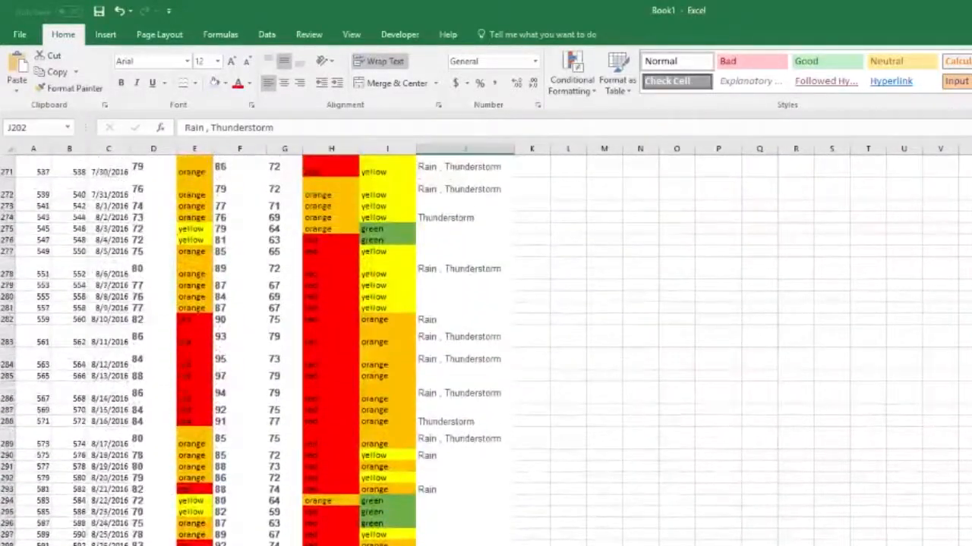
{"action": "scroll", "coordinate": [485, 345], "scroll_direction": "up", "scroll_amount": 20}
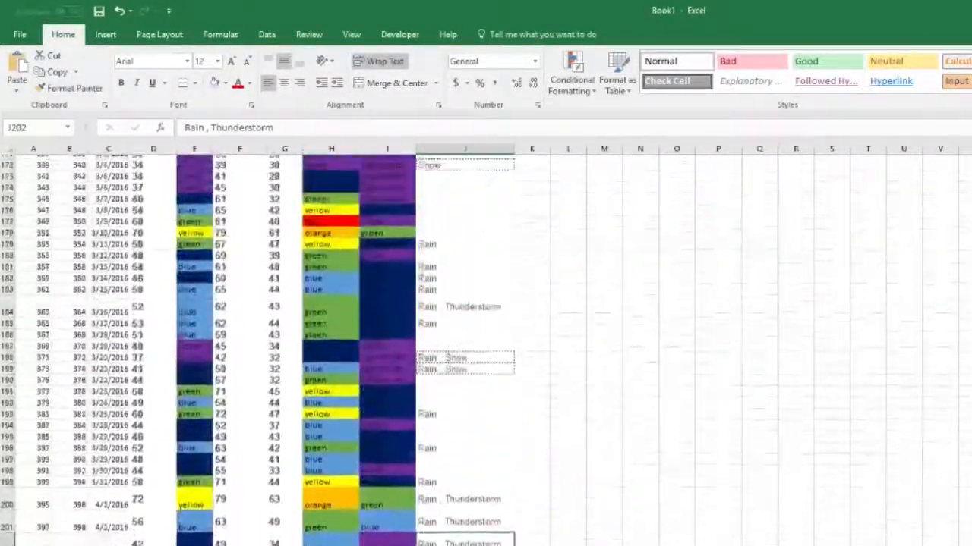
{"action": "scroll", "coordinate": [486, 345], "scroll_direction": "up", "scroll_amount": 20}
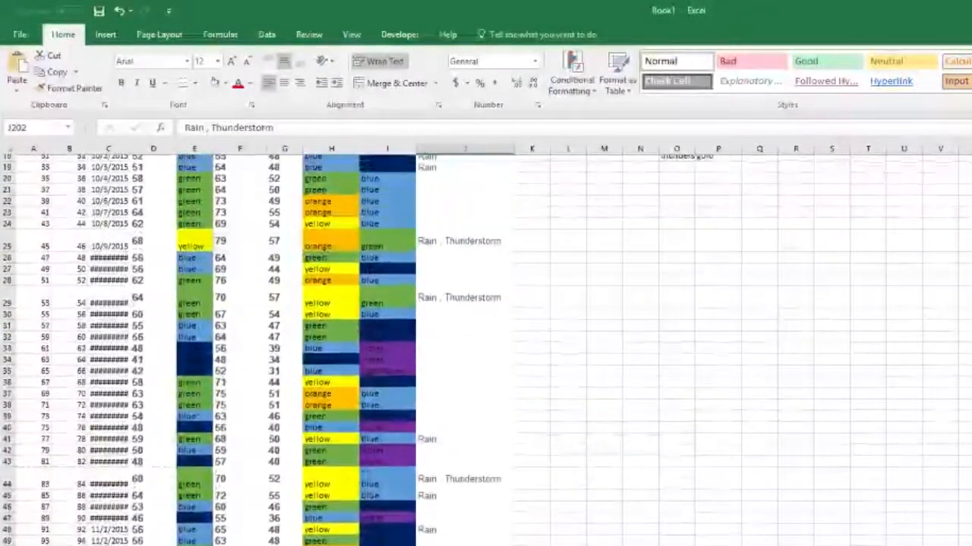
{"action": "scroll", "coordinate": [486, 346], "scroll_direction": "up", "scroll_amount": 2}
{"action": "right_click", "coordinate": [530, 148]}
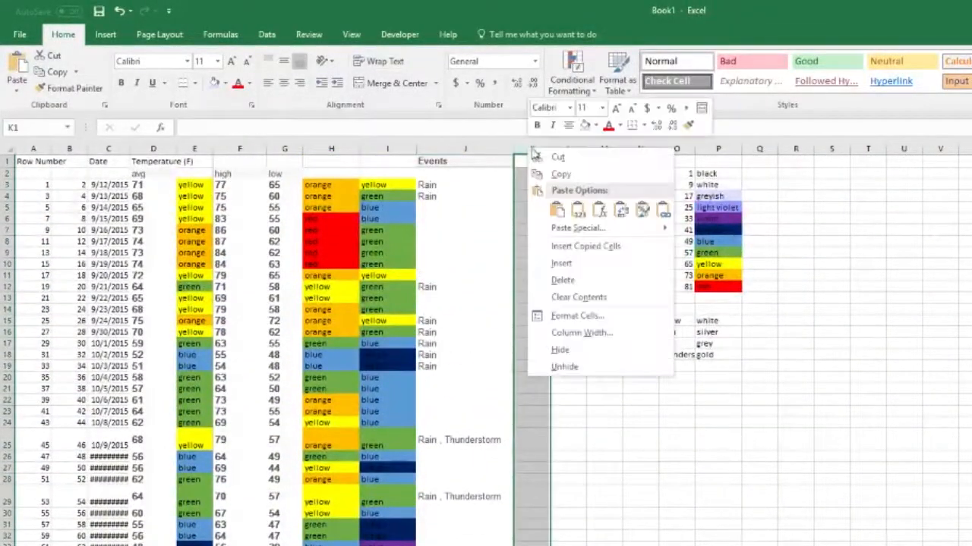
{"action": "left_click", "coordinate": [561, 263]}
- Copy the whole Events column J into the new blank column K
{"action": "left_click", "coordinate": [501, 160]}
{"action": "left_click", "coordinate": [503, 144]}
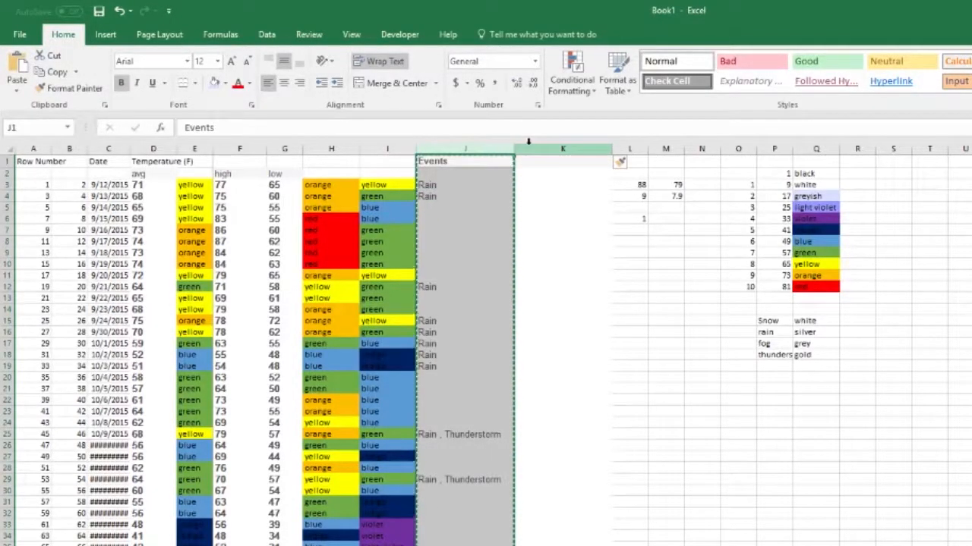
{"action": "left_click", "coordinate": [524, 144]}
{"action": "left_click", "coordinate": [492, 160]}
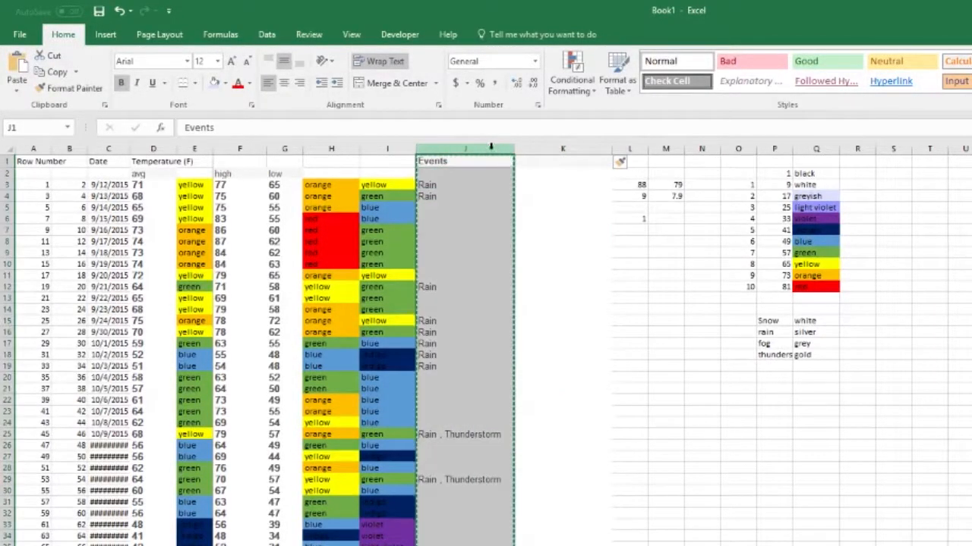
{"action": "left_click", "coordinate": [538, 149]}
{"action": "left_click", "coordinate": [490, 149]}
{"action": "left_click", "coordinate": [563, 149]}
{"action": "key", "text": "ctrl+v"}
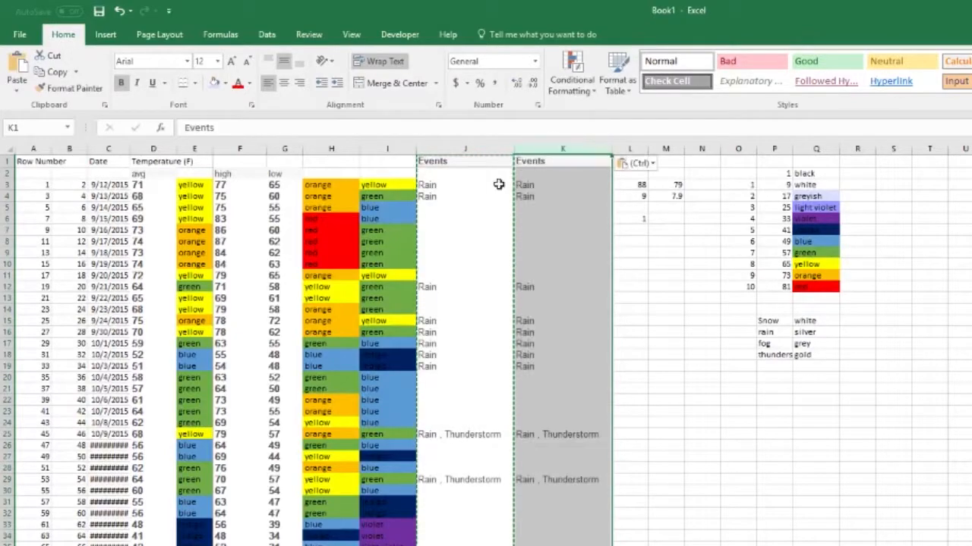
- Start a new conditional formatting rule on Events column J with the rule type Format only cells that contain
{"action": "left_click", "coordinate": [451, 162]}
{"action": "left_click", "coordinate": [486, 148]}
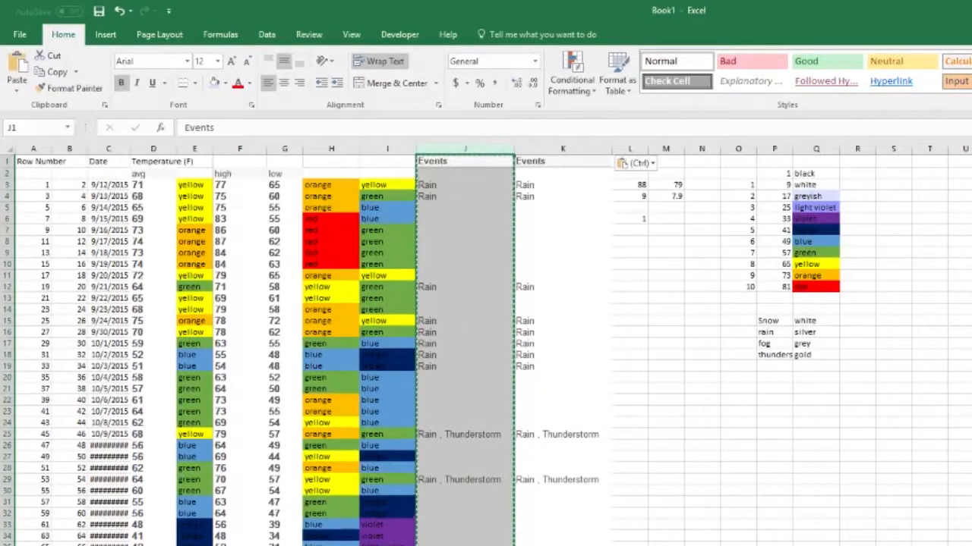
{"action": "scroll", "coordinate": [486, 349], "scroll_direction": "down", "scroll_amount": 20}
{"action": "scroll", "coordinate": [485, 350], "scroll_direction": "down", "scroll_amount": 10}
{"action": "scroll", "coordinate": [486, 349], "scroll_direction": "up", "scroll_amount": 20}
{"action": "scroll", "coordinate": [463, 188], "scroll_direction": "up", "scroll_amount": 2}
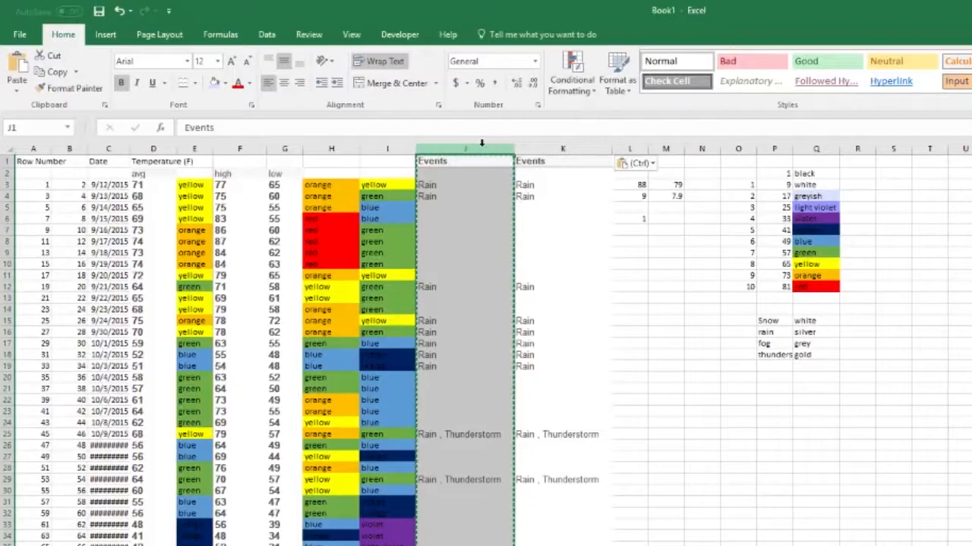
{"action": "left_click", "coordinate": [568, 73]}
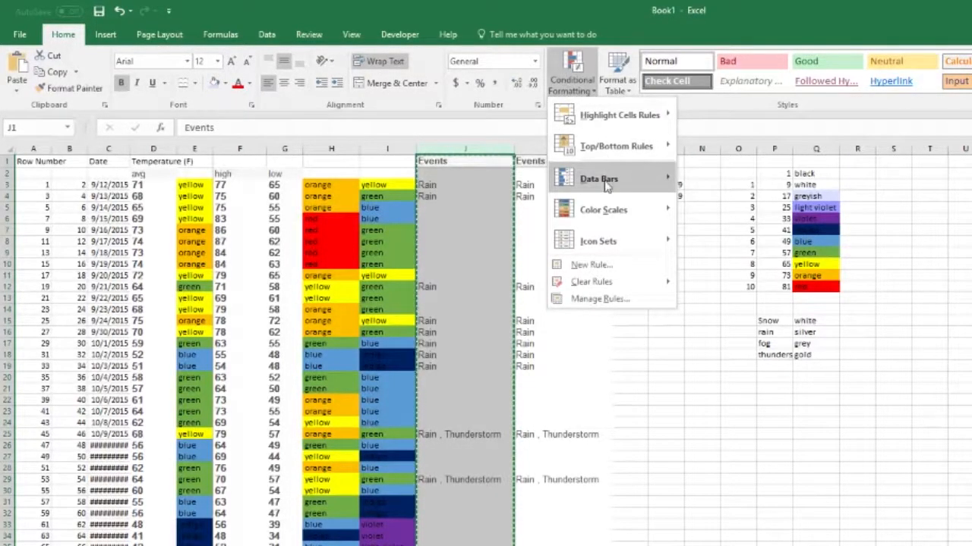
{"action": "mouse_move", "coordinate": [606, 187]}
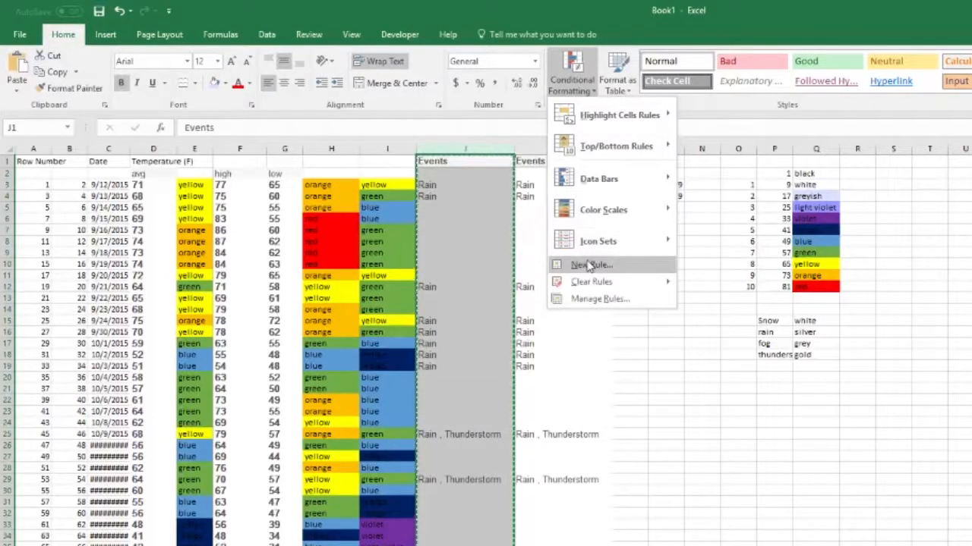
{"action": "left_click", "coordinate": [591, 265]}
{"action": "left_click", "coordinate": [717, 72]}
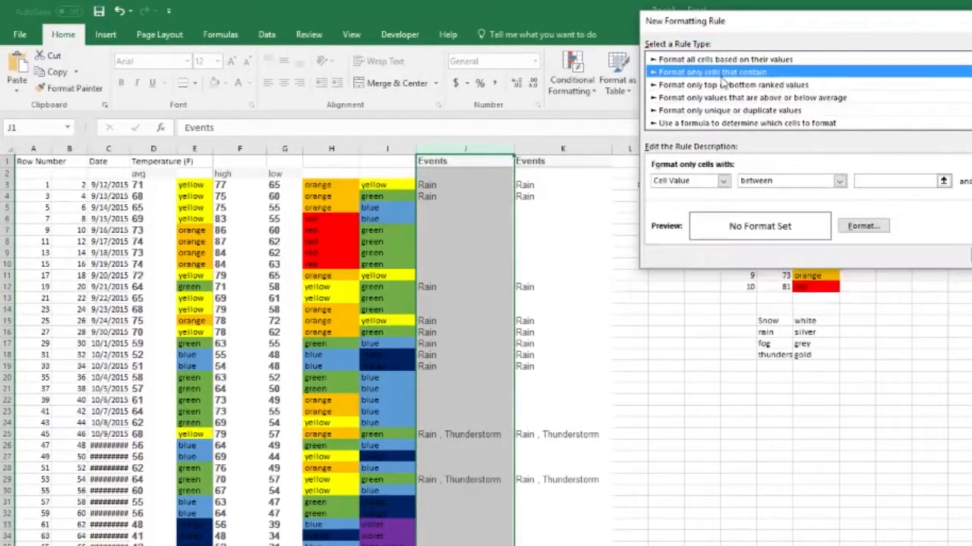
- Set the rule's condition to specific text containing the rain cell, =$P$16
{"action": "left_click", "coordinate": [717, 181]}
{"action": "left_click", "coordinate": [713, 203]}
{"action": "left_click", "coordinate": [769, 182]}
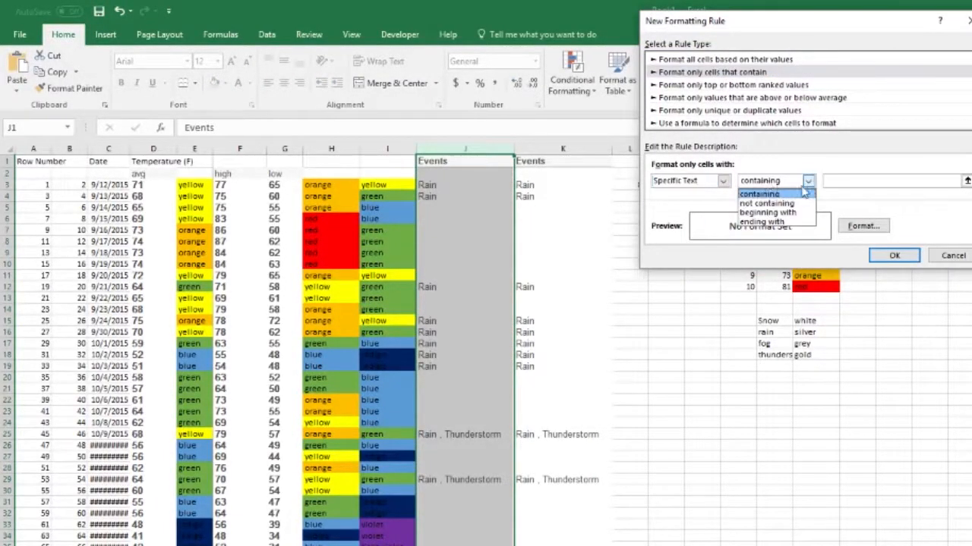
{"action": "left_click", "coordinate": [854, 198]}
{"action": "left_click", "coordinate": [966, 182]}
{"action": "left_click", "coordinate": [772, 331]}
{"action": "left_click", "coordinate": [964, 45]}
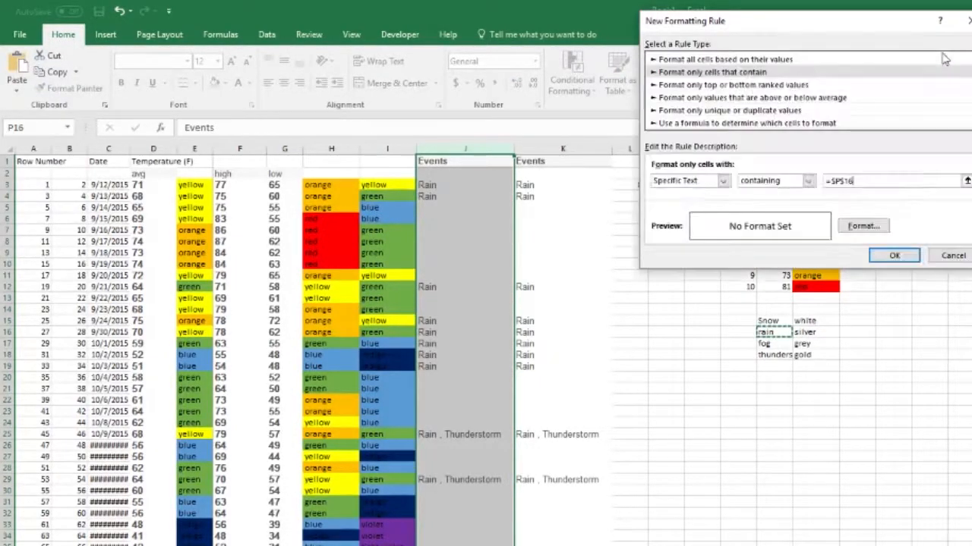
- Give the rain rule a light blue fill and apply it to Events column J
{"action": "left_click", "coordinate": [862, 226]}
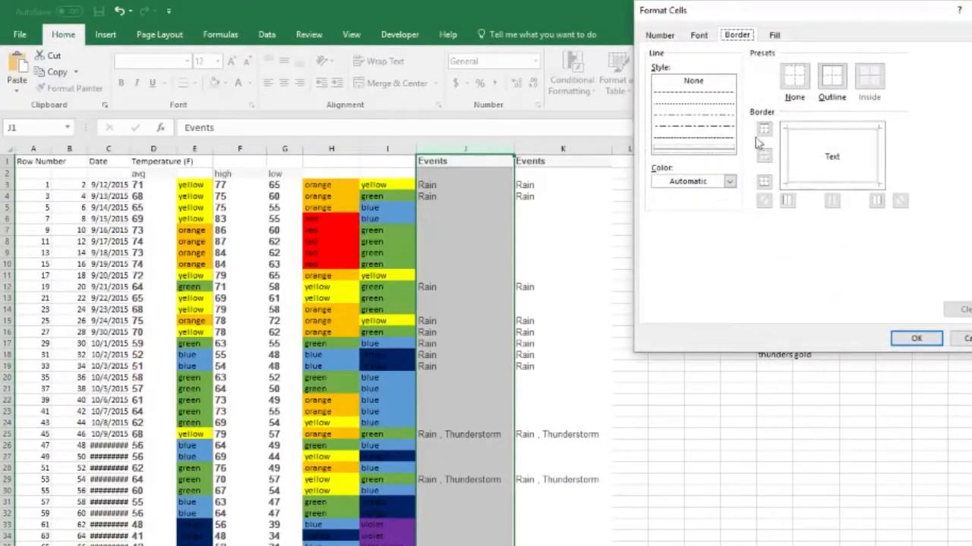
{"action": "left_click", "coordinate": [698, 35]}
{"action": "left_click", "coordinate": [774, 35]}
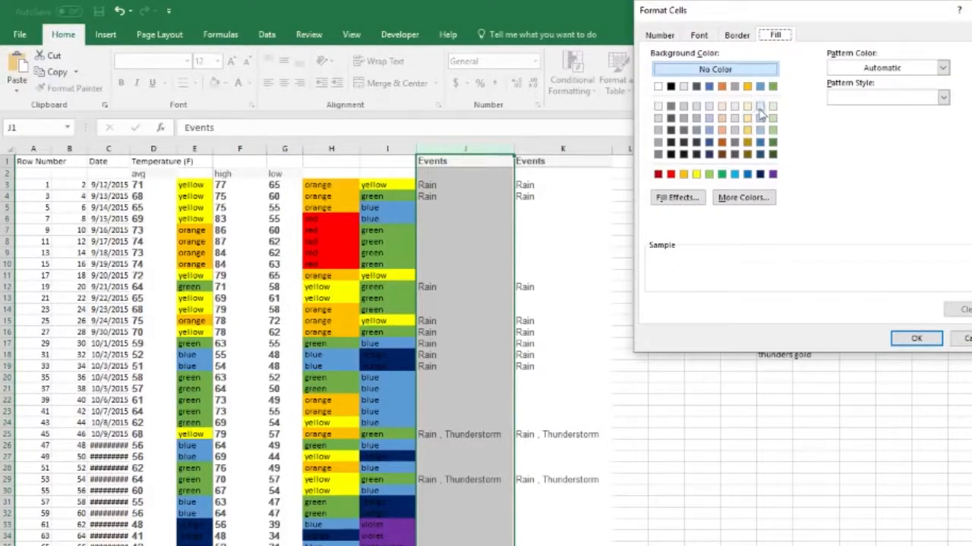
{"action": "left_click", "coordinate": [760, 119]}
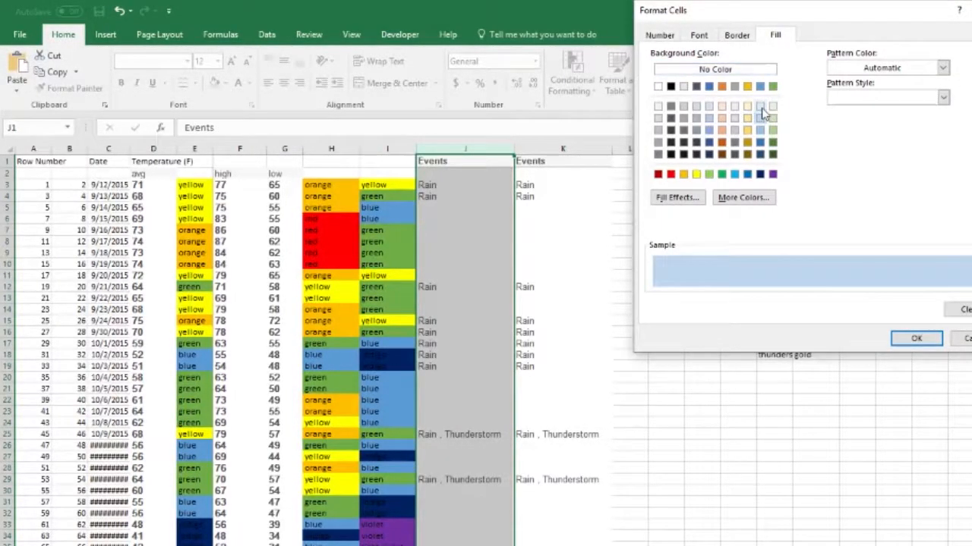
{"action": "left_click", "coordinate": [913, 341]}
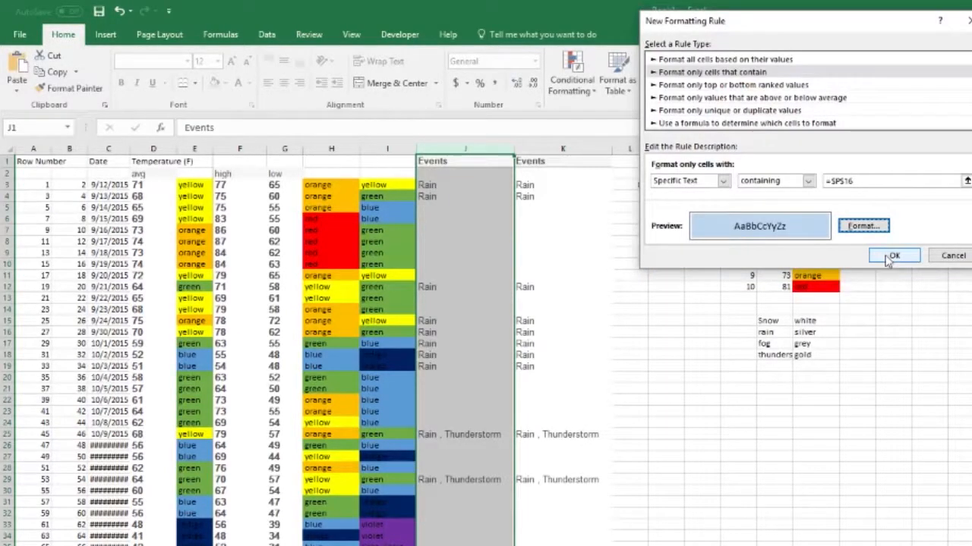
{"action": "left_click", "coordinate": [891, 195]}
{"action": "left_click", "coordinate": [464, 319]}
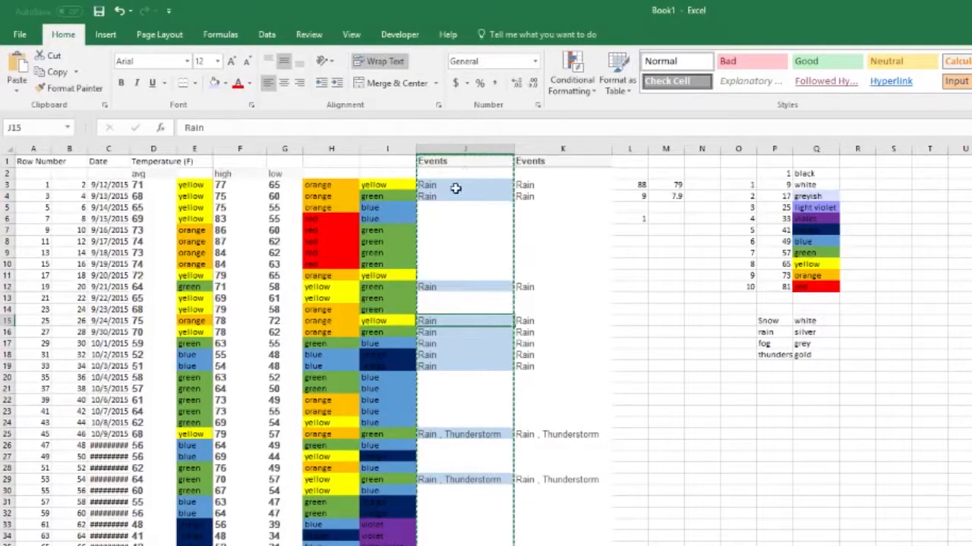
- Set up a new formatting rule on the duplicate Events column K for specific text containing the fog cell, =$P$17
{"action": "left_click", "coordinate": [542, 146]}
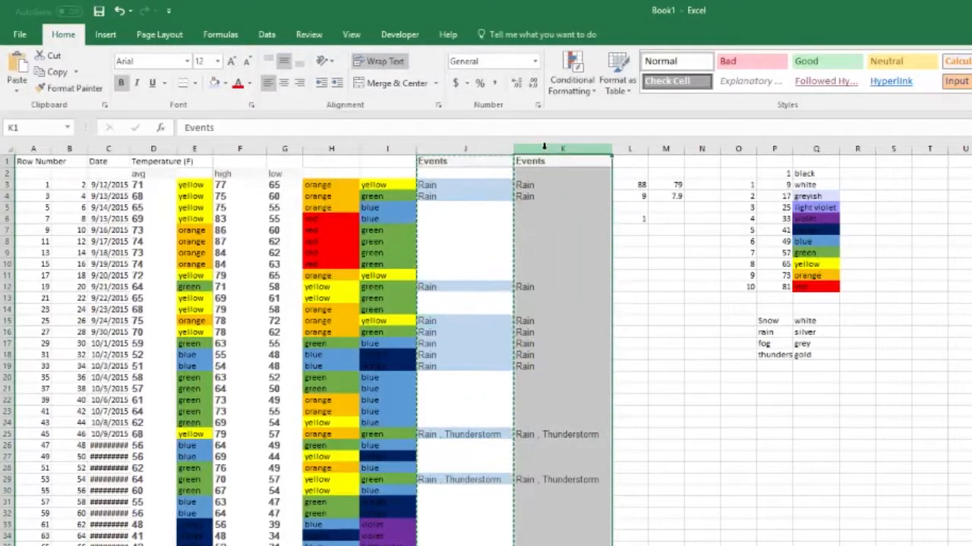
{"action": "left_click", "coordinate": [562, 90]}
{"action": "mouse_move", "coordinate": [626, 115]}
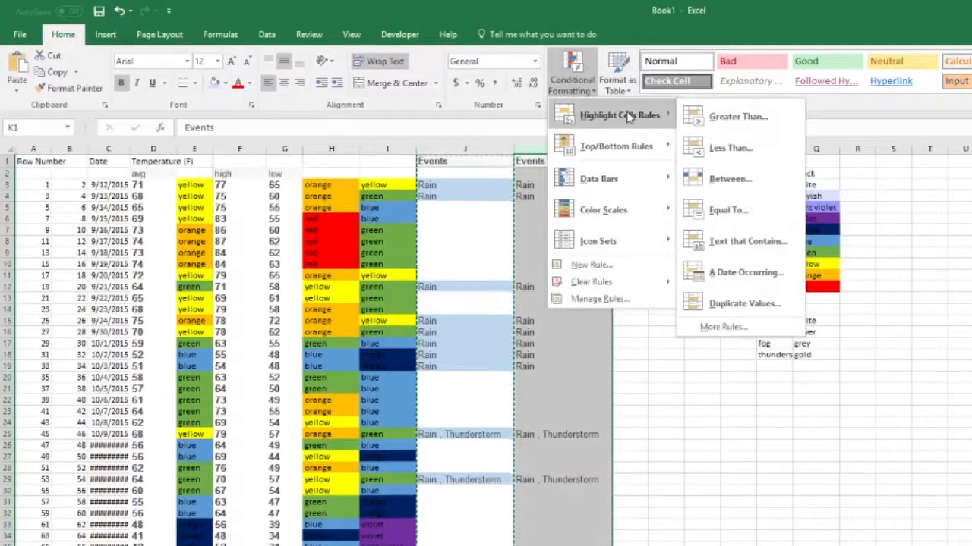
{"action": "left_click", "coordinate": [600, 265]}
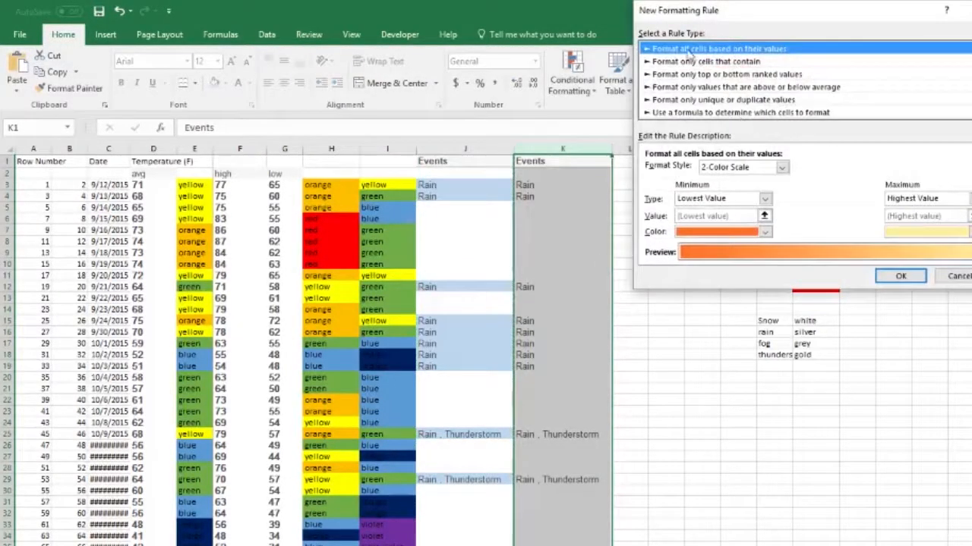
{"action": "left_click", "coordinate": [688, 61]}
{"action": "left_click", "coordinate": [716, 170]}
{"action": "left_click", "coordinate": [668, 187]}
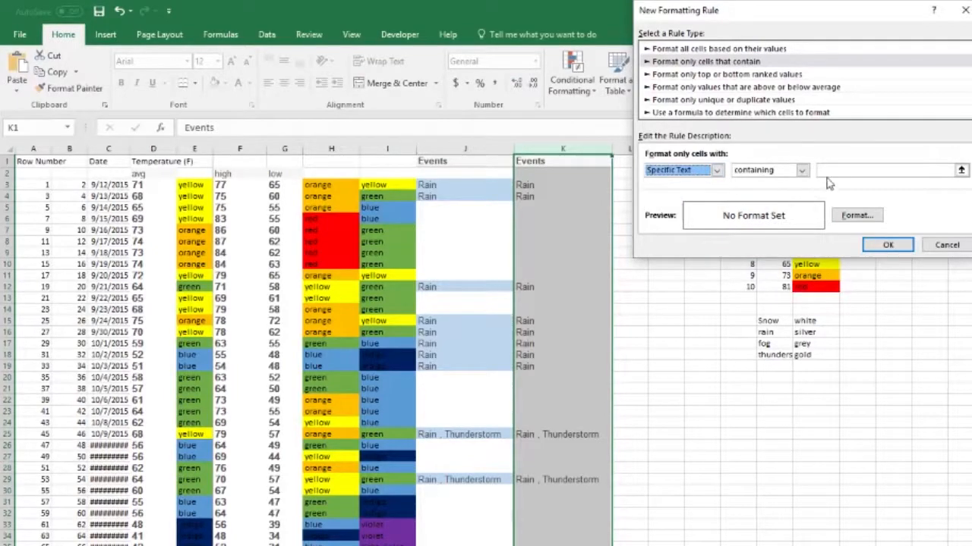
{"action": "left_click", "coordinate": [961, 170]}
{"action": "left_click", "coordinate": [766, 343]}
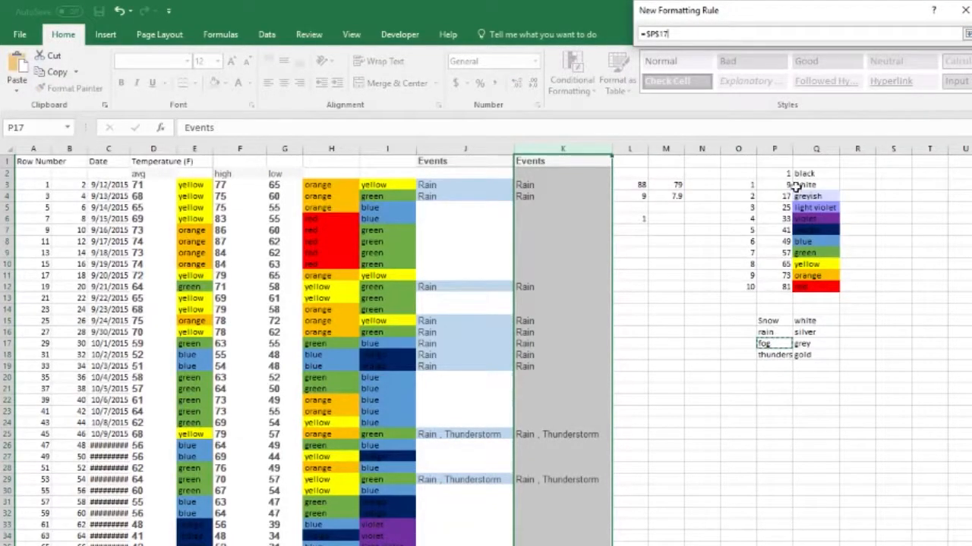
{"action": "key", "text": "Return"}
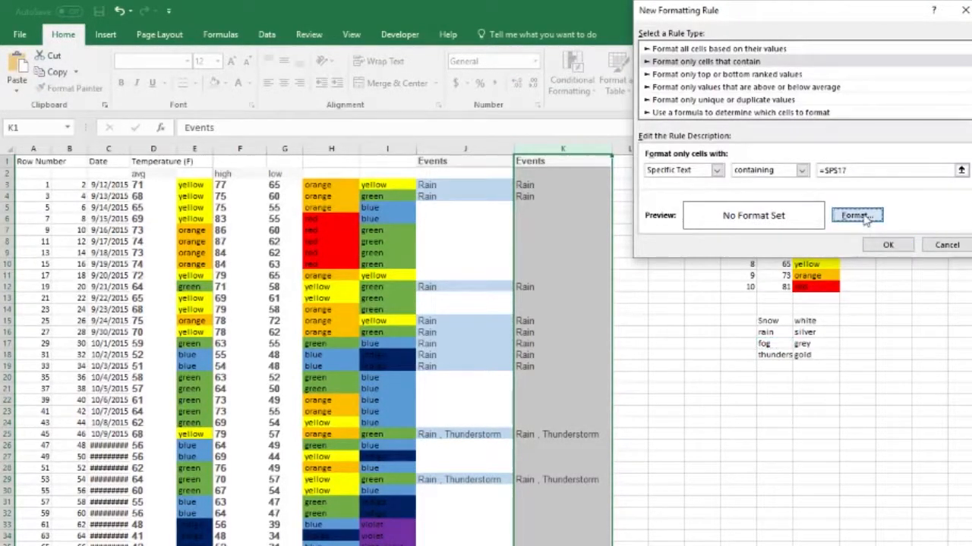
- Give the fog rule a grey fill and apply it to column K
{"action": "left_click", "coordinate": [856, 216]}
{"action": "left_click", "coordinate": [728, 130]}
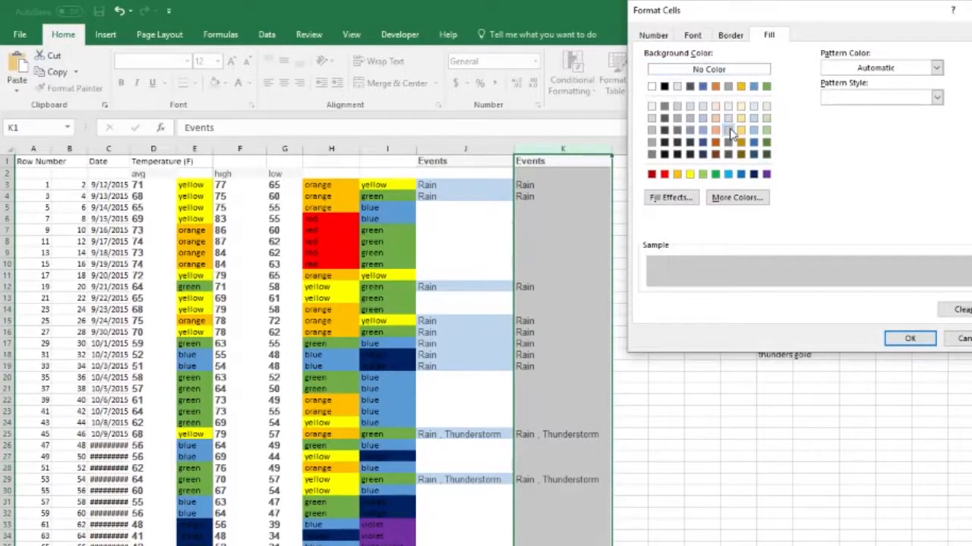
{"action": "left_click", "coordinate": [910, 338]}
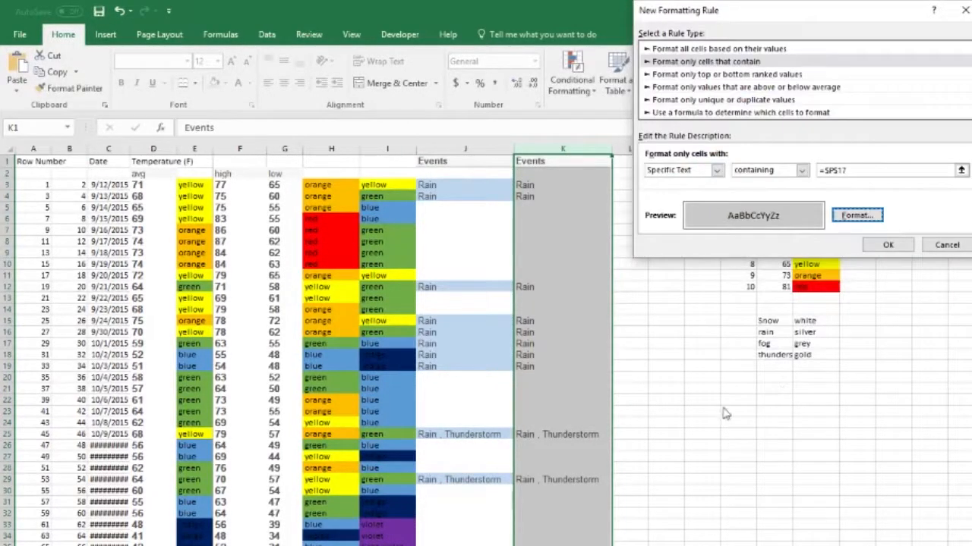
{"action": "left_click", "coordinate": [888, 245]}
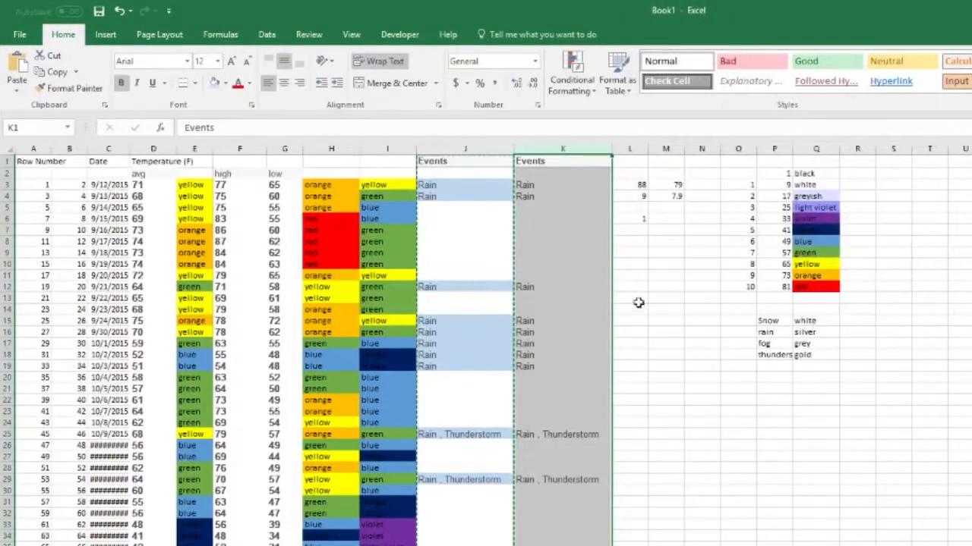
{"action": "left_click", "coordinate": [575, 310]}
- Set up a new formatting rule on Events column K for specific text containing the thunderstorm cell, =$P$18
{"action": "left_click", "coordinate": [573, 149]}
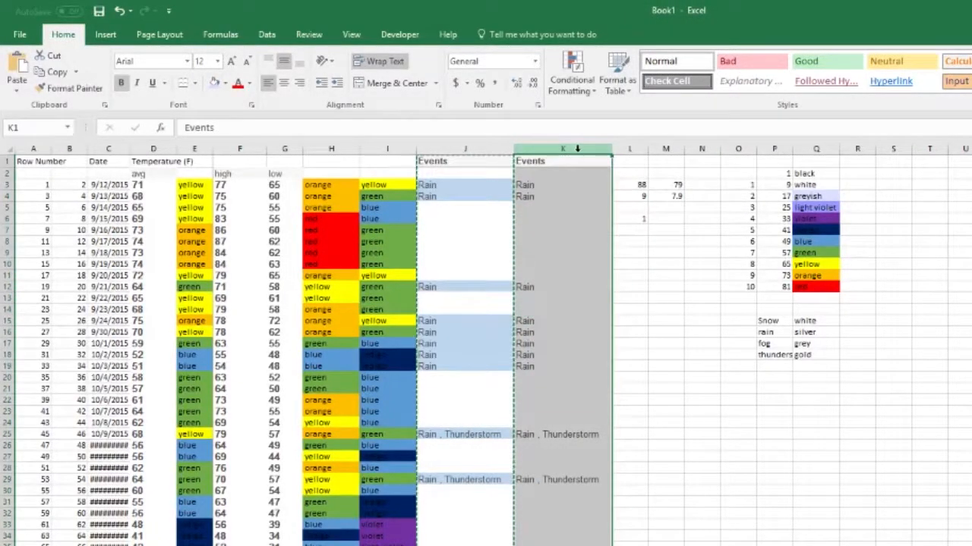
{"action": "left_click", "coordinate": [574, 79]}
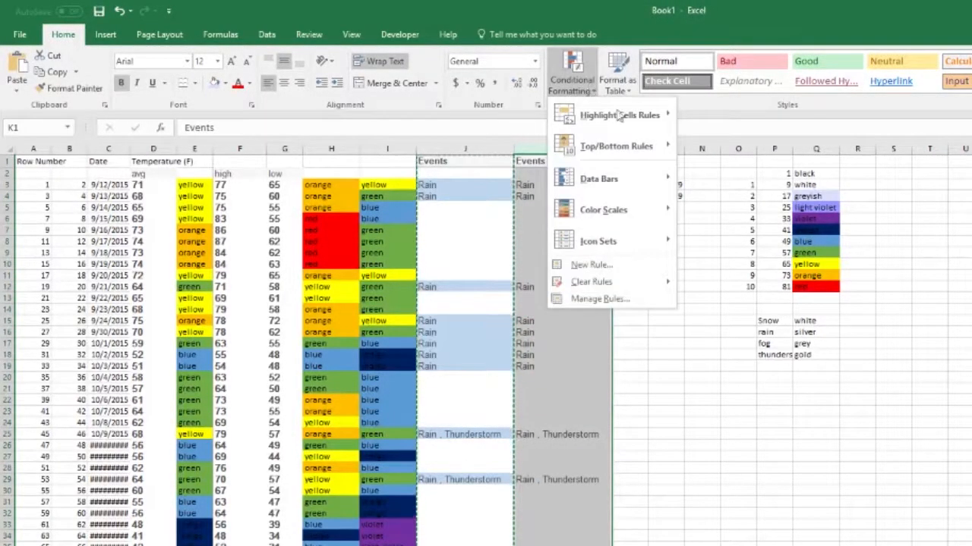
{"action": "left_click", "coordinate": [592, 265]}
{"action": "left_click", "coordinate": [687, 61]}
{"action": "left_click", "coordinate": [710, 170]}
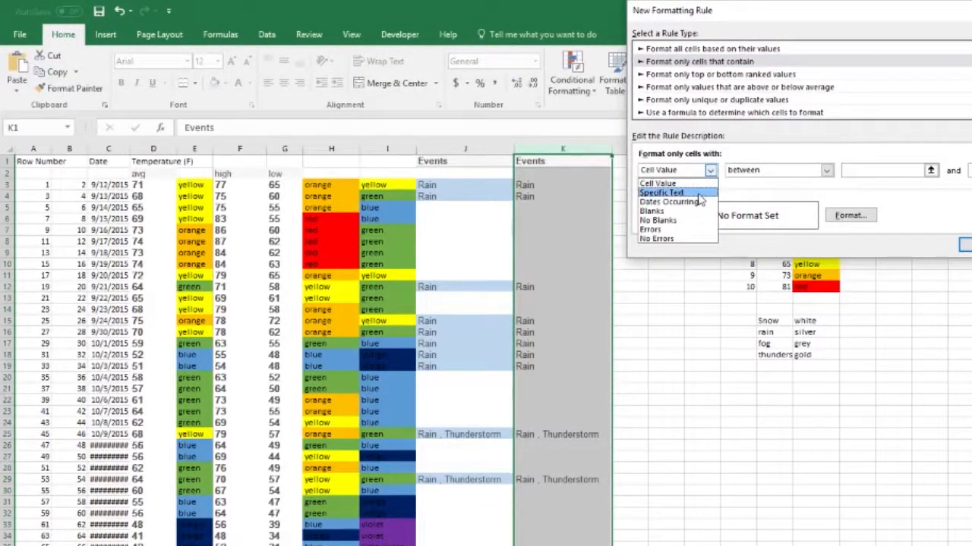
{"action": "left_click", "coordinate": [664, 191]}
{"action": "left_click", "coordinate": [795, 170]}
{"action": "left_click", "coordinate": [833, 176]}
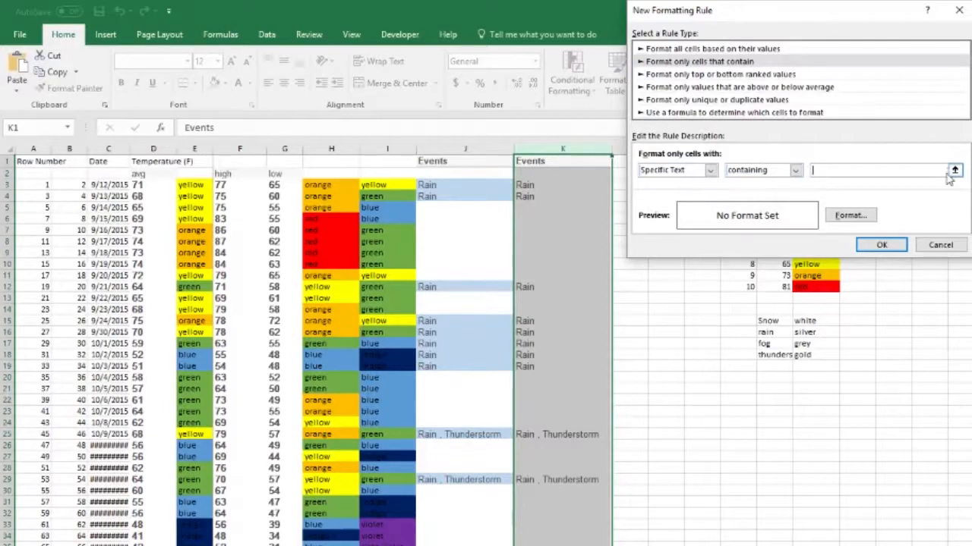
{"action": "left_click", "coordinate": [955, 170]}
{"action": "left_click", "coordinate": [777, 357]}
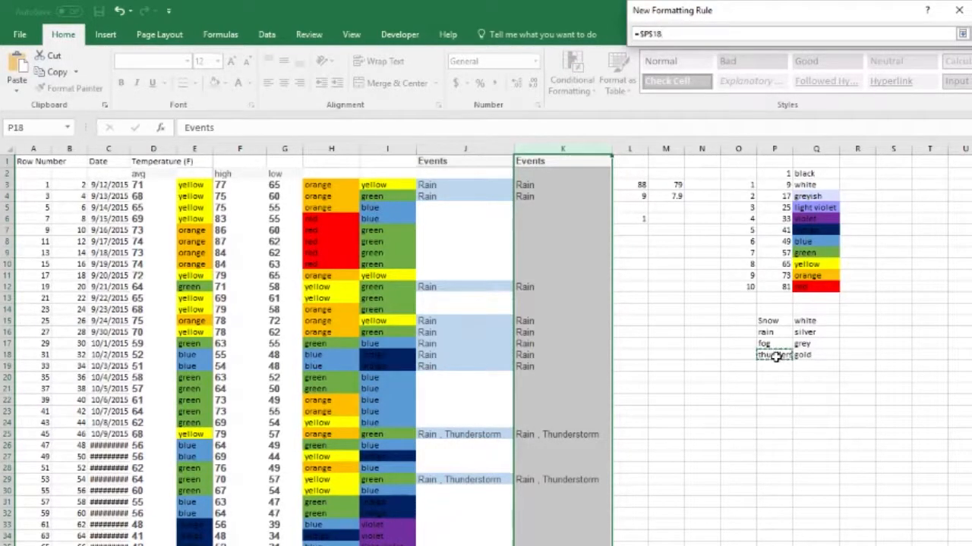
{"action": "key", "text": "Return"}
- Give the thunderstorm rule a gold outline border and apply it to column K
{"action": "left_click", "coordinate": [848, 215]}
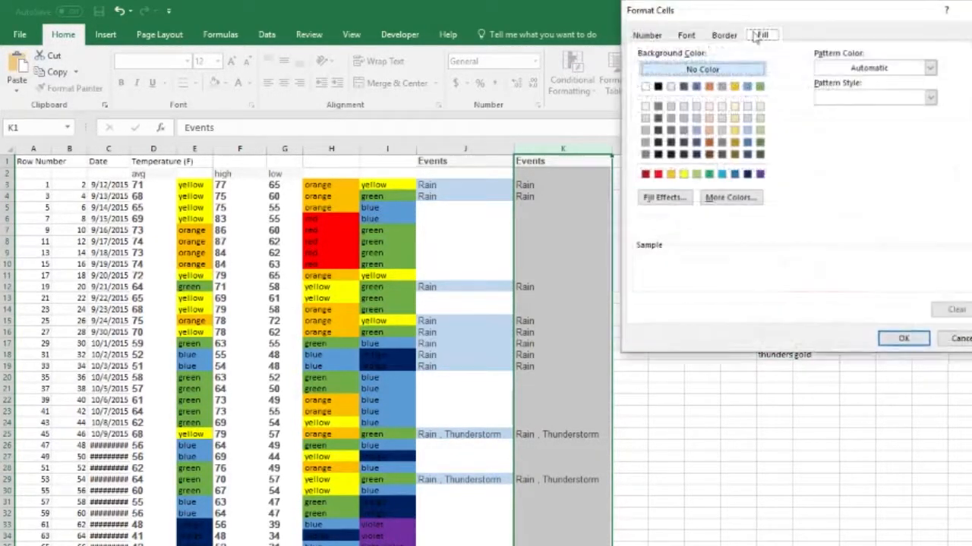
{"action": "left_click", "coordinate": [723, 34]}
{"action": "left_click", "coordinate": [703, 139]}
{"action": "left_click", "coordinate": [706, 125]}
{"action": "left_click", "coordinate": [706, 94]}
{"action": "left_click", "coordinate": [702, 141]}
{"action": "left_click", "coordinate": [717, 182]}
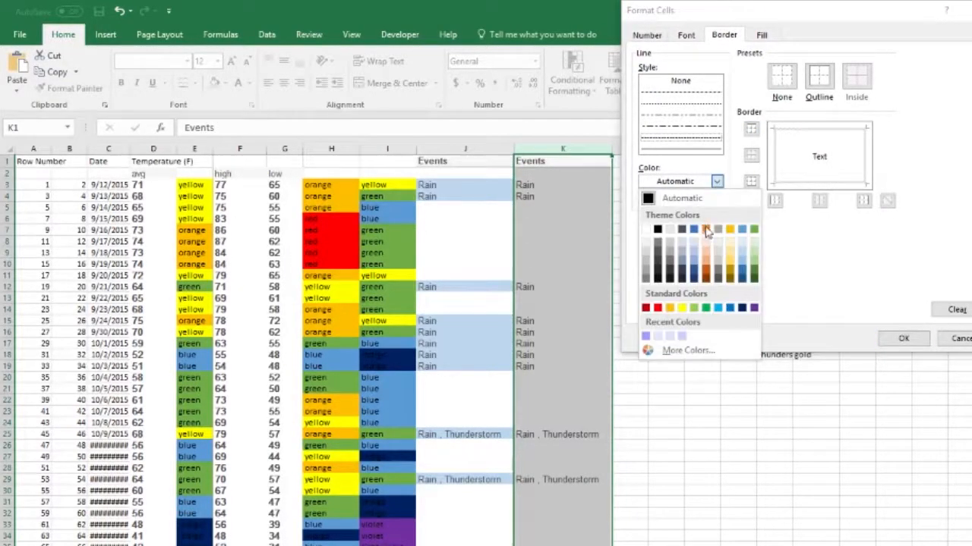
{"action": "left_click", "coordinate": [725, 232]}
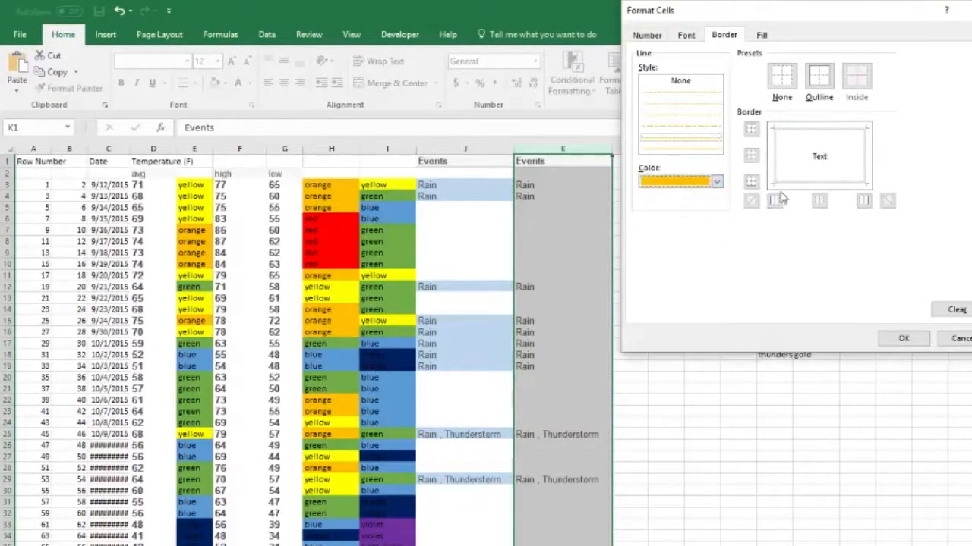
{"action": "left_click", "coordinate": [708, 141]}
{"action": "left_click", "coordinate": [819, 76]}
{"action": "left_click", "coordinate": [902, 338]}
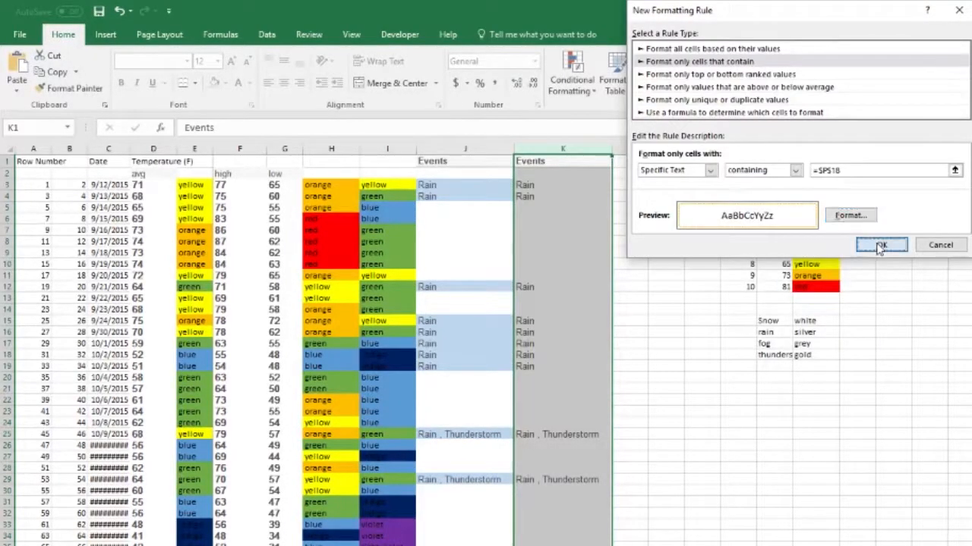
{"action": "left_click", "coordinate": [820, 243]}
{"action": "left_click", "coordinate": [649, 406]}
- Examine the rain, fog and thunderstorm formatting in both Events columns, comparing the row 52 entries with its date and temperature colours
{"action": "scroll", "coordinate": [623, 357], "scroll_direction": "down", "scroll_amount": 8}
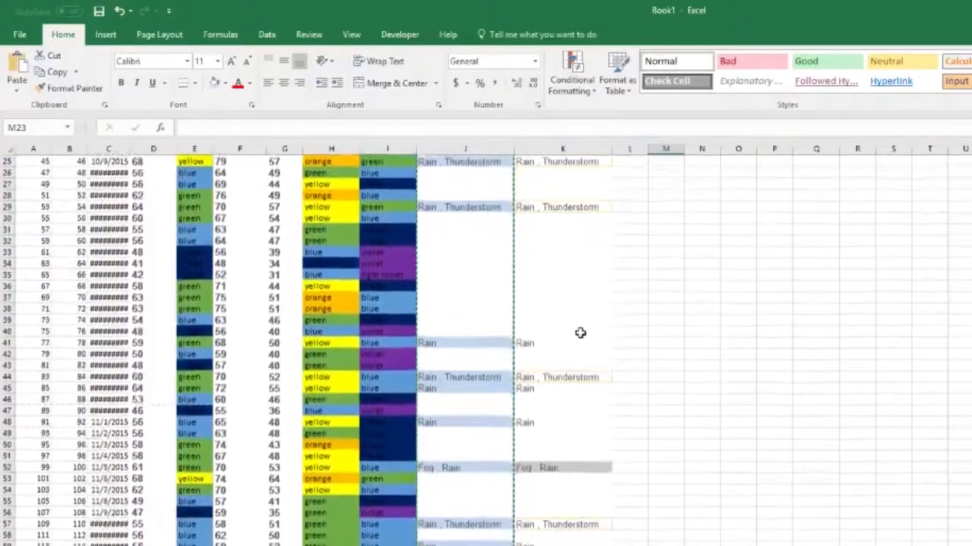
{"action": "left_click", "coordinate": [497, 377]}
{"action": "scroll", "coordinate": [505, 410], "scroll_direction": "down", "scroll_amount": 2}
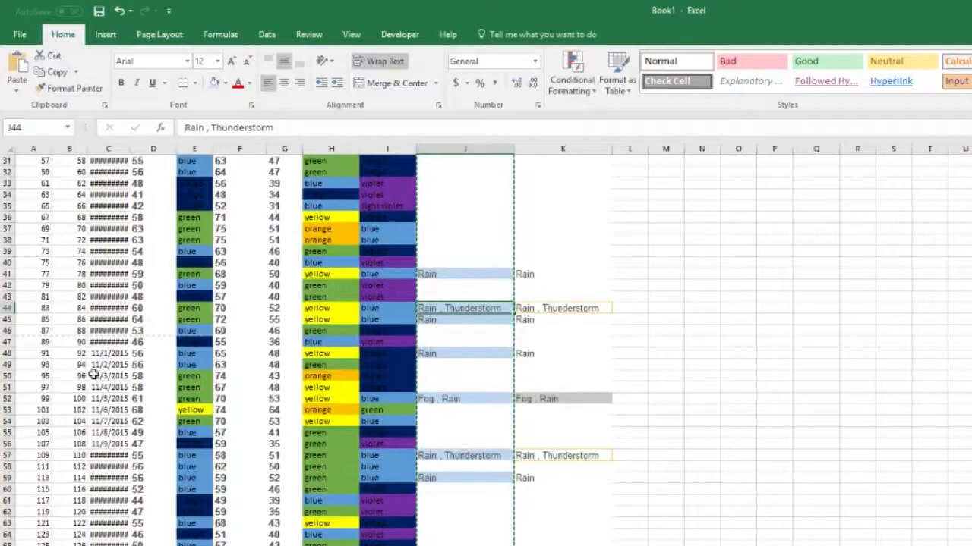
{"action": "left_click", "coordinate": [107, 399]}
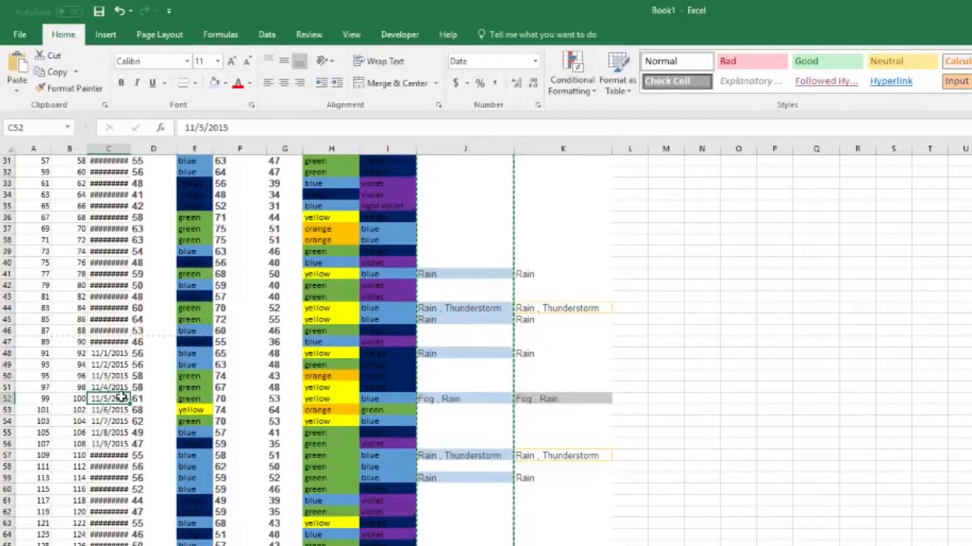
{"action": "left_click", "coordinate": [430, 399]}
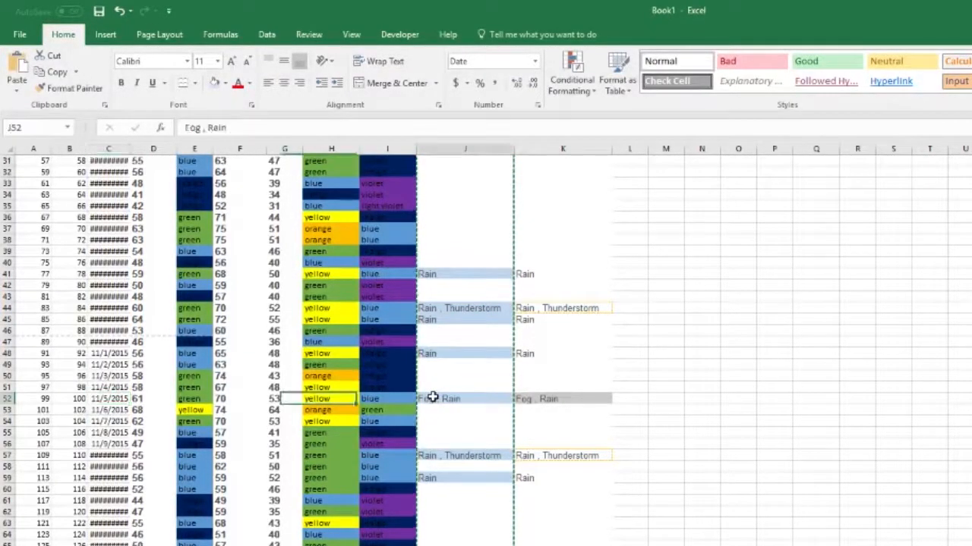
{"action": "left_click", "coordinate": [317, 399]}
{"action": "left_click", "coordinate": [194, 398]}
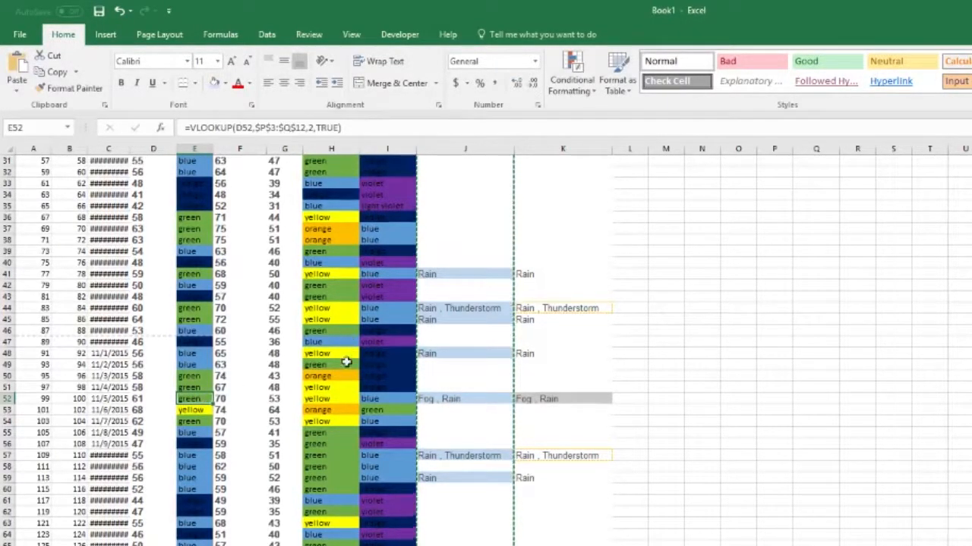
{"action": "left_click", "coordinate": [332, 400]}
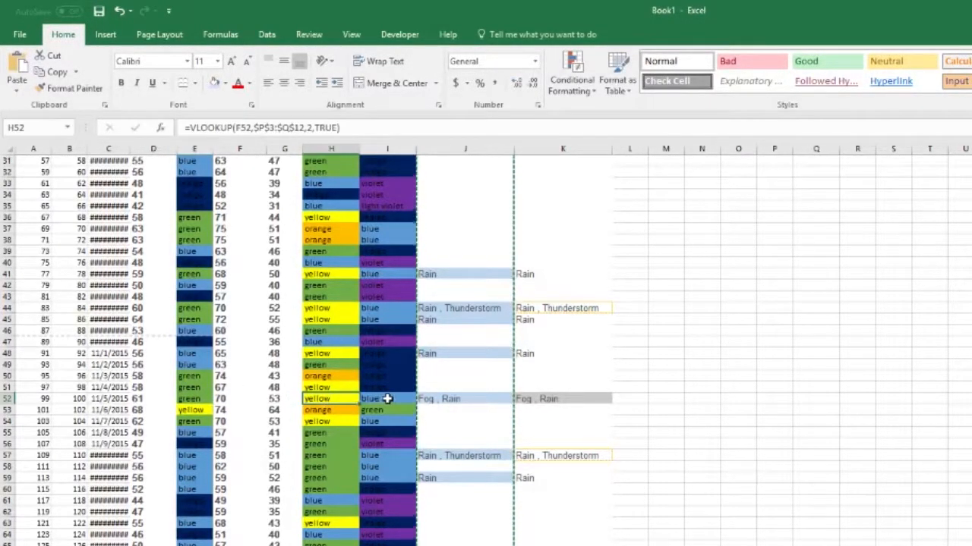
{"action": "left_click", "coordinate": [386, 399]}
{"action": "left_click", "coordinate": [472, 398]}
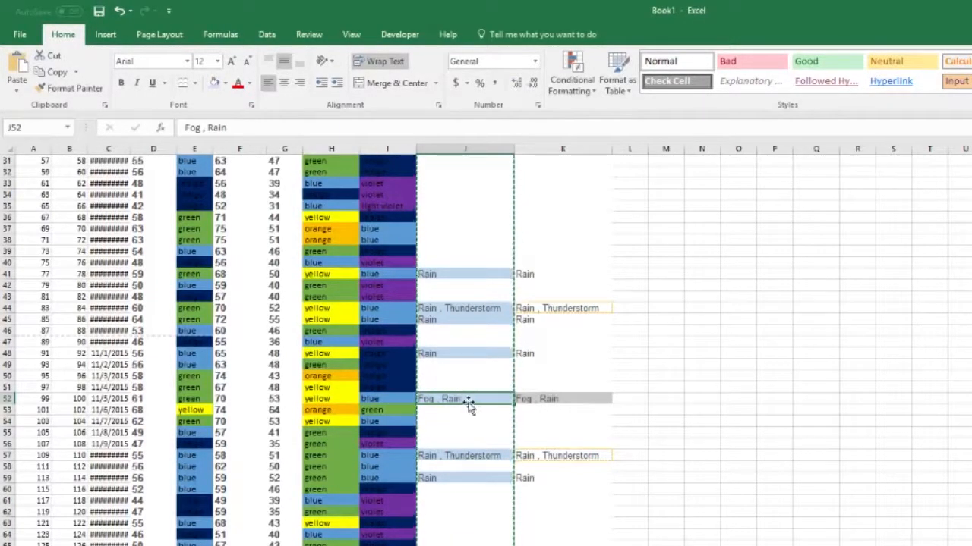
{"action": "scroll", "coordinate": [531, 400], "scroll_direction": "up", "scroll_amount": 6}
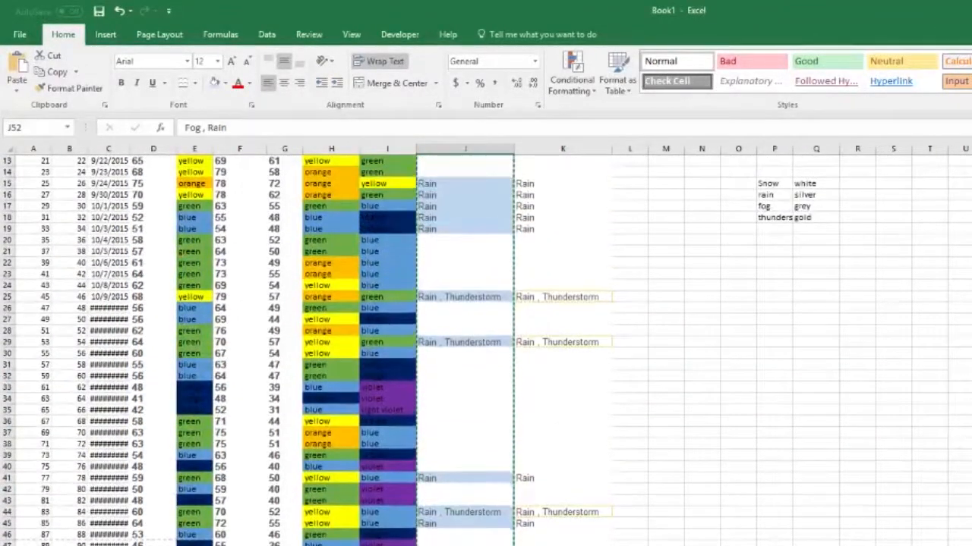
{"action": "scroll", "coordinate": [620, 321], "scroll_direction": "up", "scroll_amount": 4}
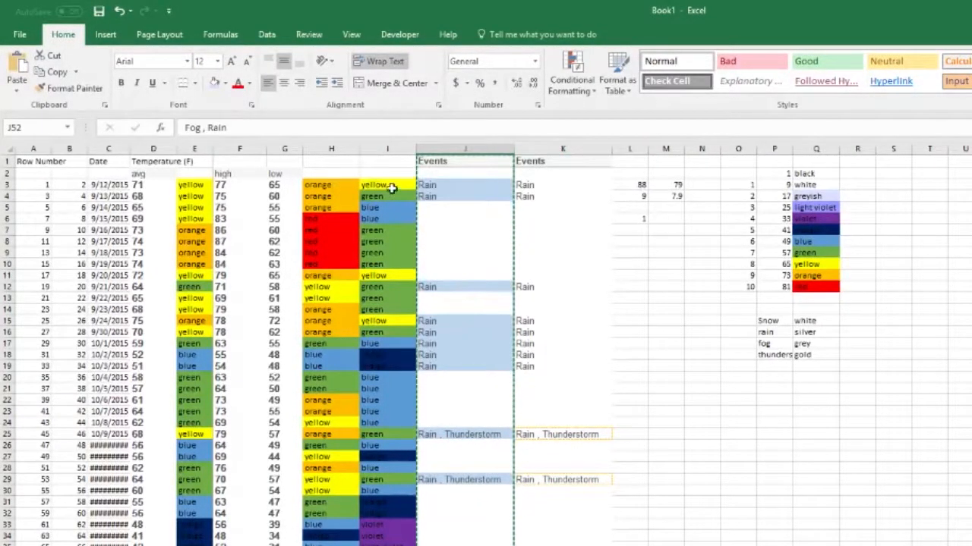
{"action": "left_click_drag", "start_coordinate": [572, 145], "coordinate": [150, 139]}
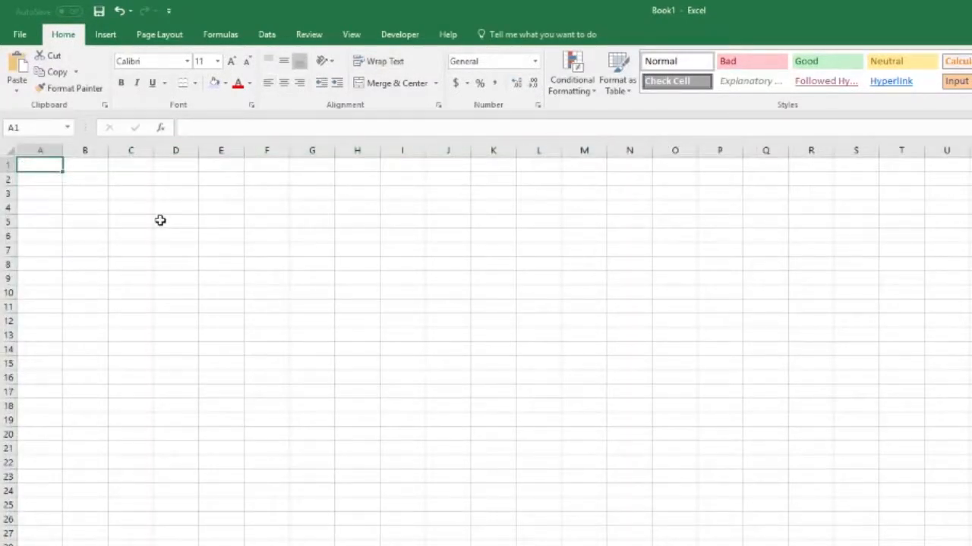
- On a blank sheet, enter 1, 2 and 3 in cells A1 to A3
{"action": "type", "text": "1"}
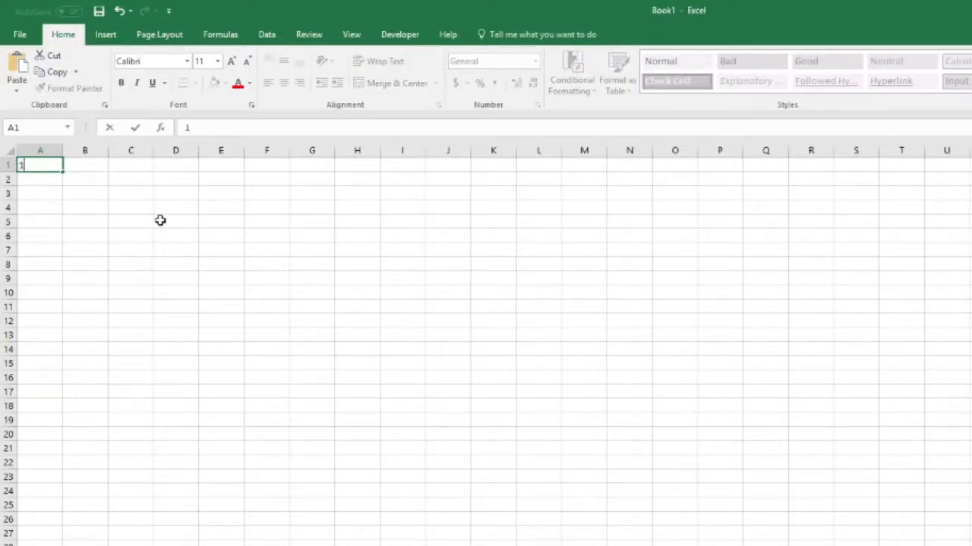
{"action": "key", "text": "Return"}
{"action": "type", "text": "2"}
{"action": "key", "text": "Return"}
{"action": "type", "text": "3"}
{"action": "key", "text": "Return"}
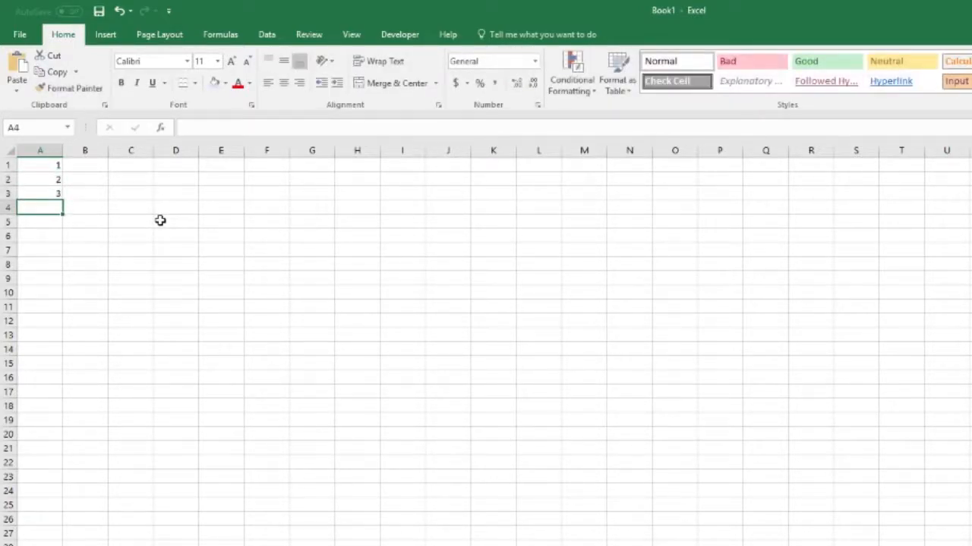
- Extend the number series from A1:A3 down column A to 365
{"action": "left_click_drag", "start_coordinate": [48, 163], "coordinate": [61, 194]}
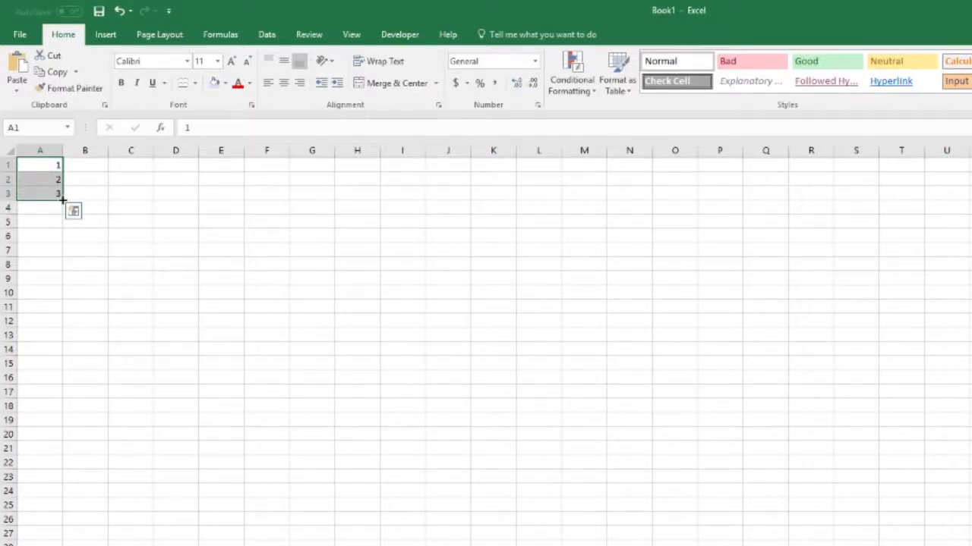
{"action": "left_click_drag", "start_coordinate": [45, 168], "coordinate": [44, 195]}
{"action": "left_click_drag", "start_coordinate": [63, 201], "coordinate": [76, 544]}
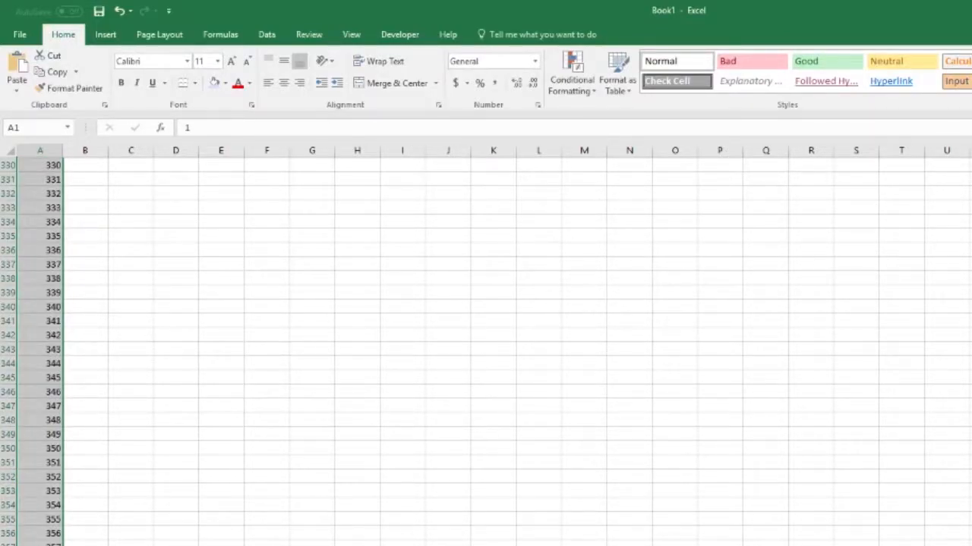
{"action": "scroll", "coordinate": [486, 349], "scroll_direction": "up", "scroll_amount": 20}
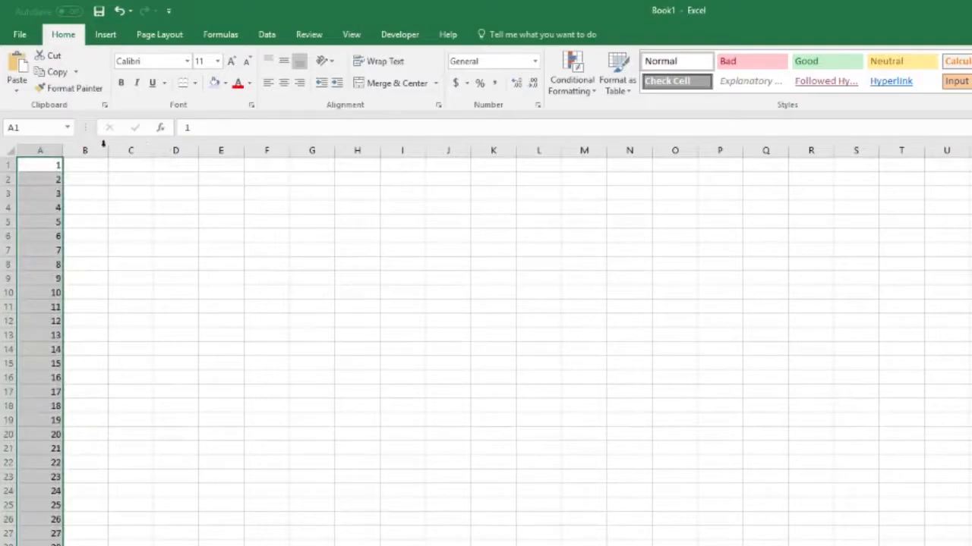
- Enter 1/1/2018 in B1, fill the dates down alongside column A, and fit column B's width to the dates
{"action": "left_click", "coordinate": [82, 166]}
{"action": "type", "text": "1/1/2018"}
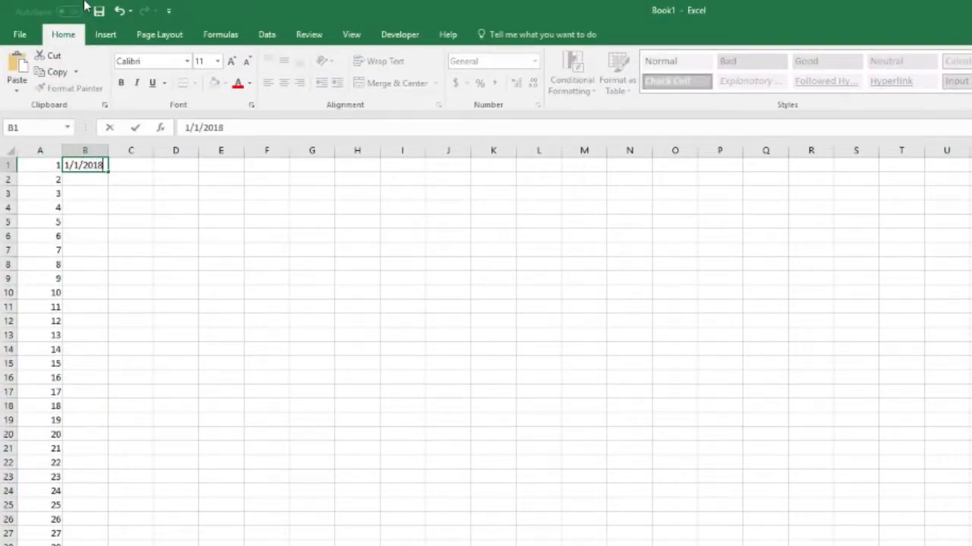
{"action": "key", "text": "Return"}
{"action": "left_click", "coordinate": [104, 166]}
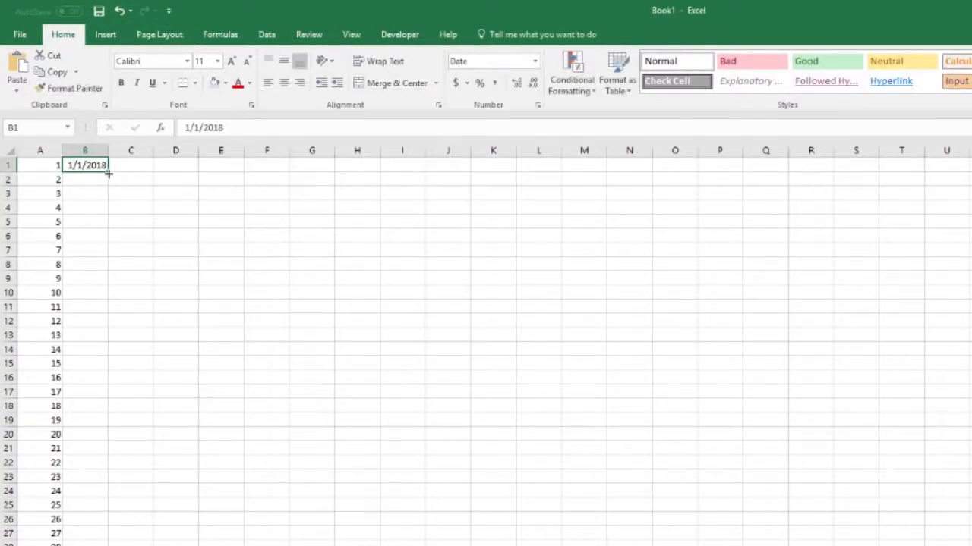
{"action": "double_click", "coordinate": [109, 174]}
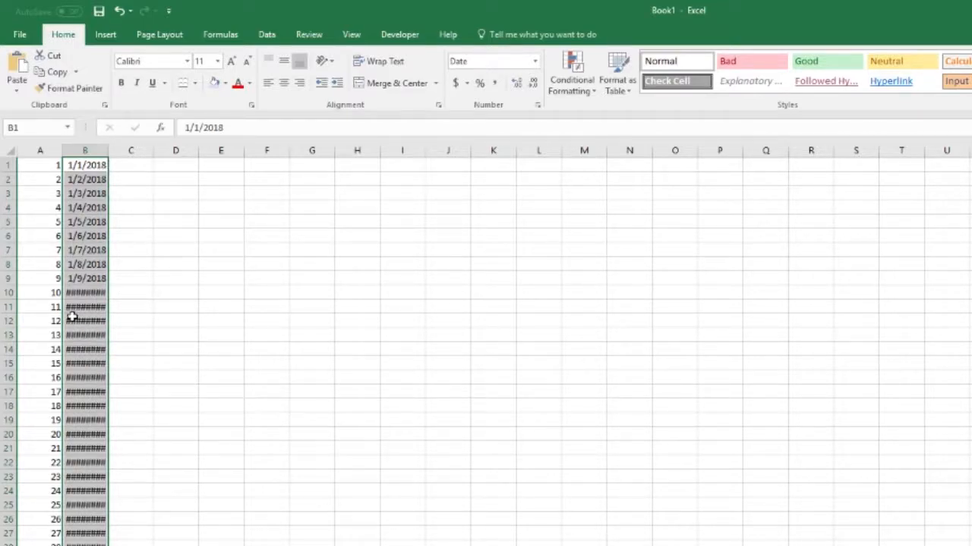
{"action": "double_click", "coordinate": [109, 151]}
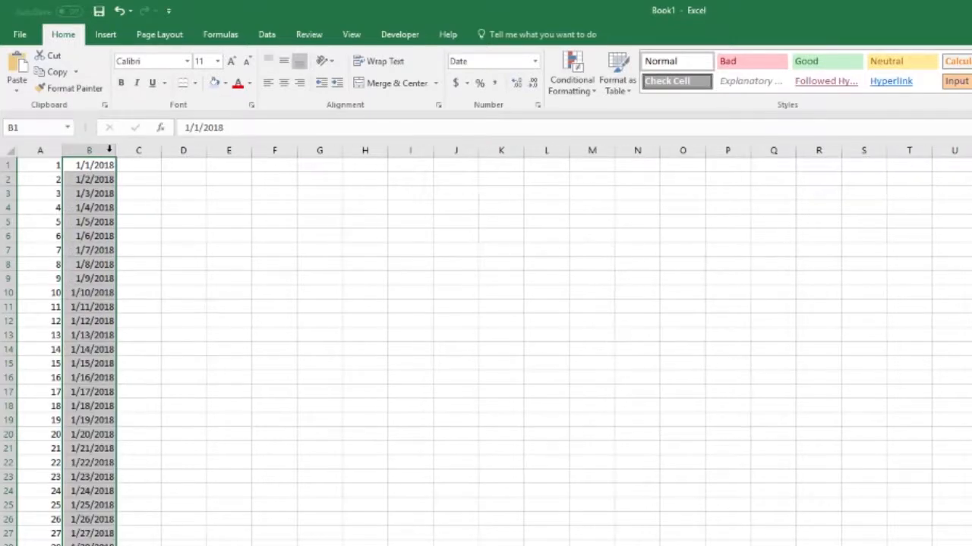
- Check the dates down column B through the final one in row 365, returning to the start of the sheet
{"action": "left_click", "coordinate": [152, 281]}
{"action": "scroll", "coordinate": [845, 282], "scroll_direction": "down", "scroll_amount": 4}
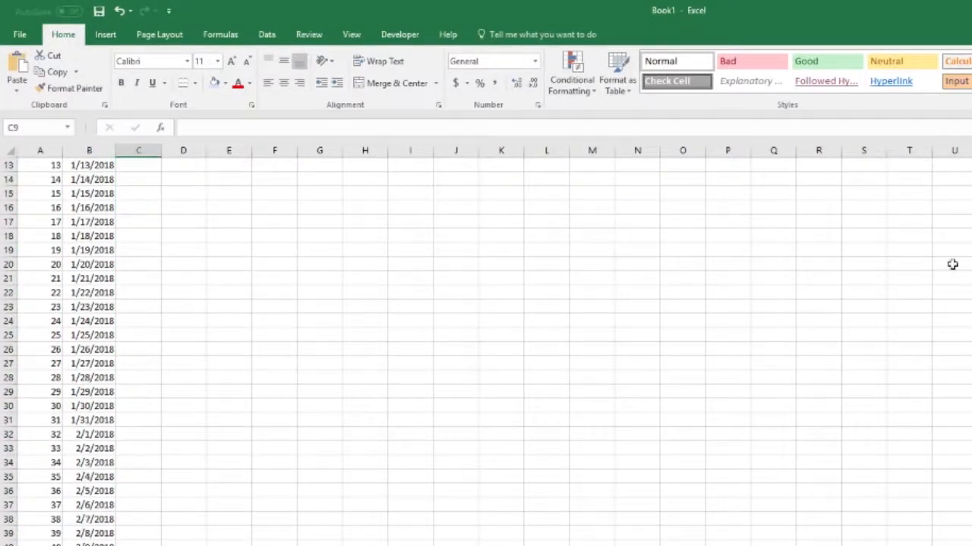
{"action": "scroll", "coordinate": [486, 349], "scroll_direction": "down", "scroll_amount": 20}
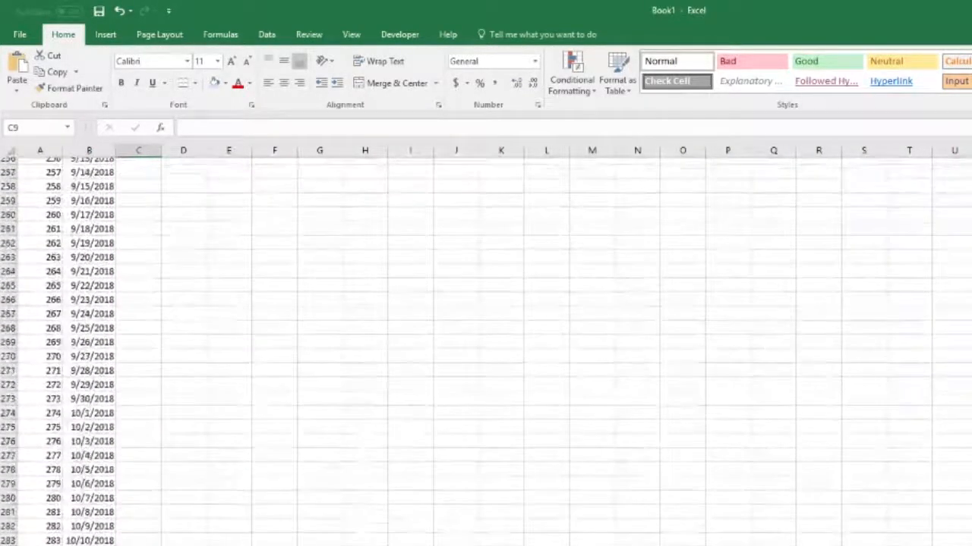
{"action": "scroll", "coordinate": [819, 488], "scroll_direction": "down", "scroll_amount": 11}
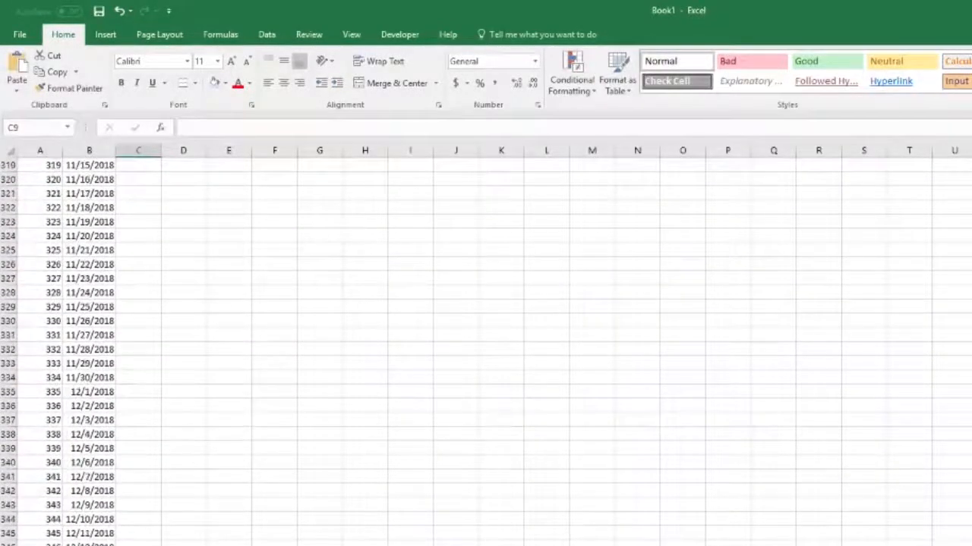
{"action": "scroll", "coordinate": [479, 445], "scroll_direction": "down", "scroll_amount": 8}
{"action": "left_click", "coordinate": [83, 477]}
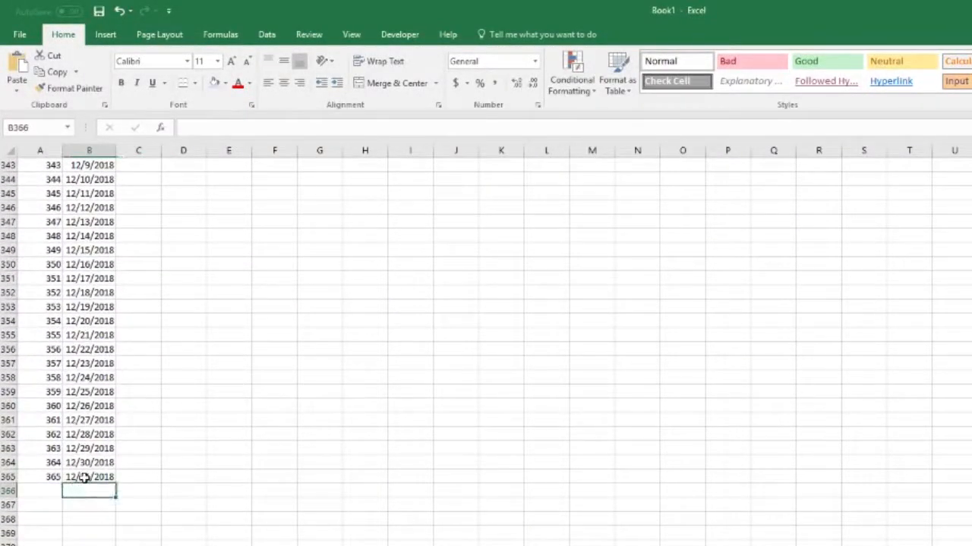
{"action": "scroll", "coordinate": [485, 349], "scroll_direction": "up", "scroll_amount": 20}
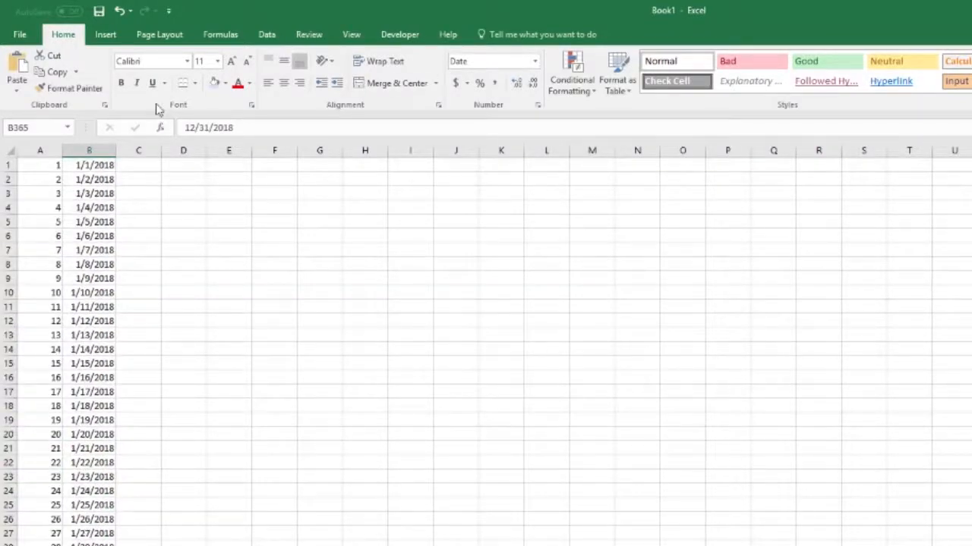
{"action": "left_click", "coordinate": [136, 165]}
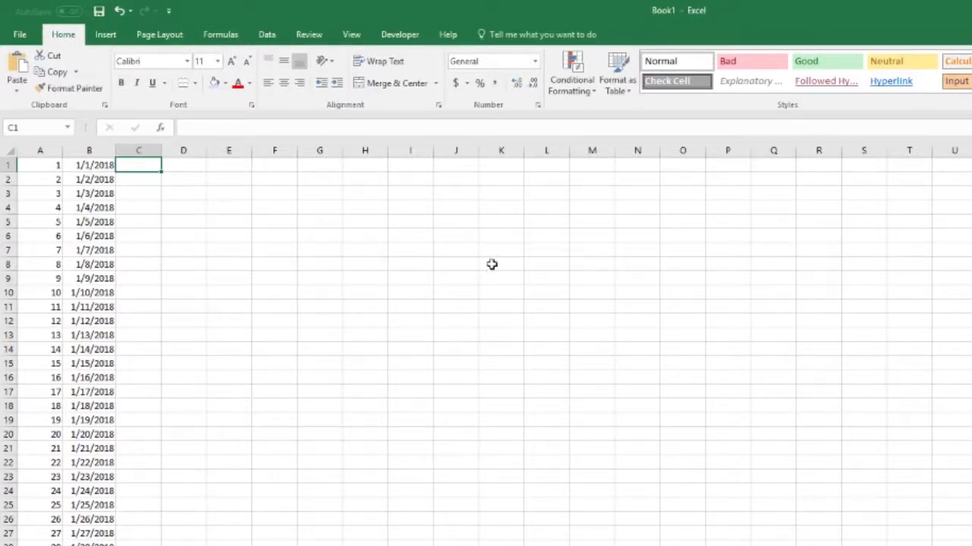
- Enter the moods angry, sad, happy, calm and stressed in cells J3 to J7
{"action": "left_click", "coordinate": [447, 194]}
{"action": "type", "text": "angry"}
{"action": "key", "text": "Return"}
{"action": "type", "text": "sad"}
{"action": "key", "text": "Return"}
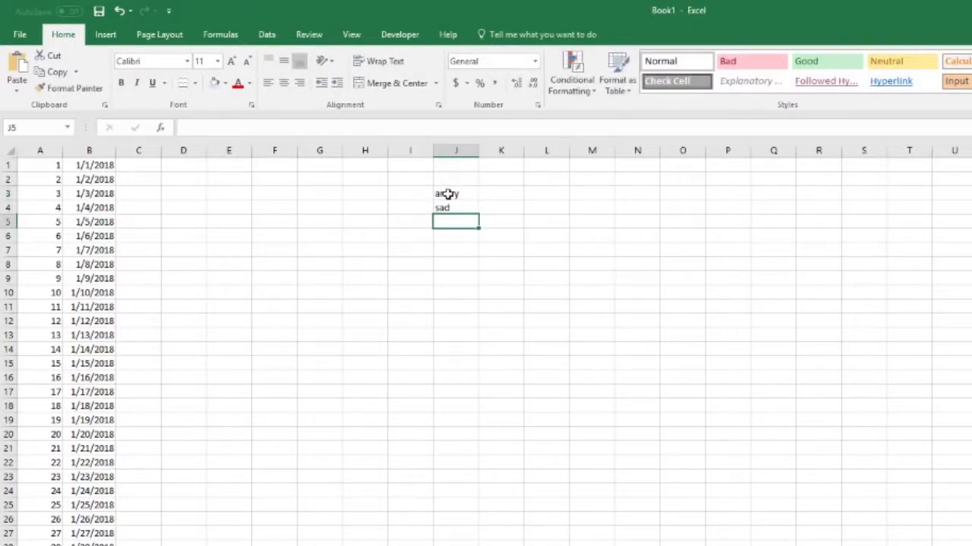
{"action": "type", "text": "happy"}
{"action": "key", "text": "Return"}
{"action": "type", "text": "co"}
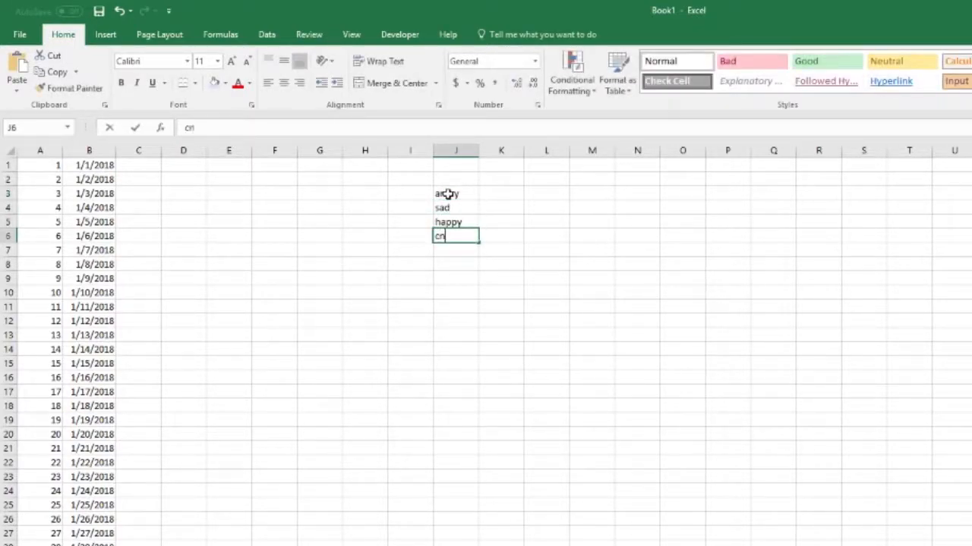
{"action": "type", "text": "ntent"}
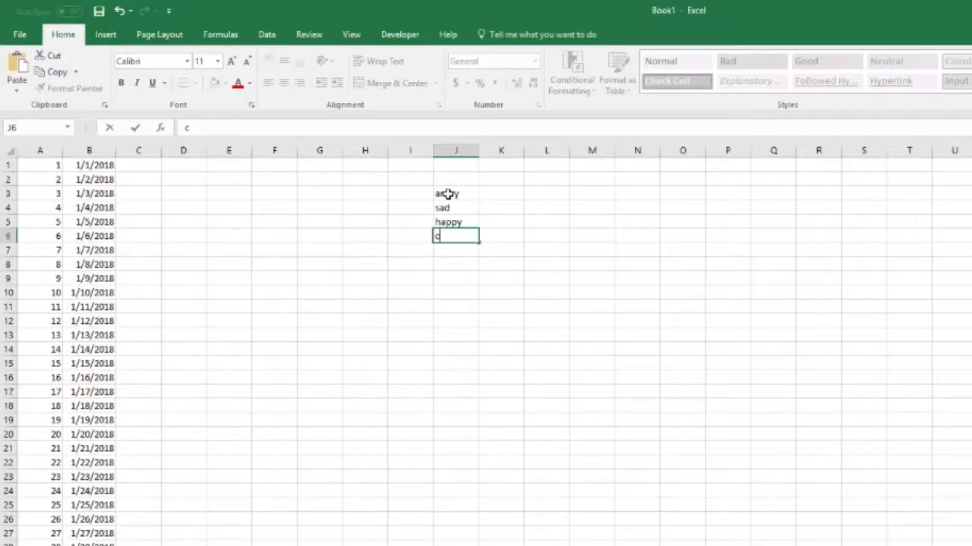
{"action": "key", "text": "Return"}
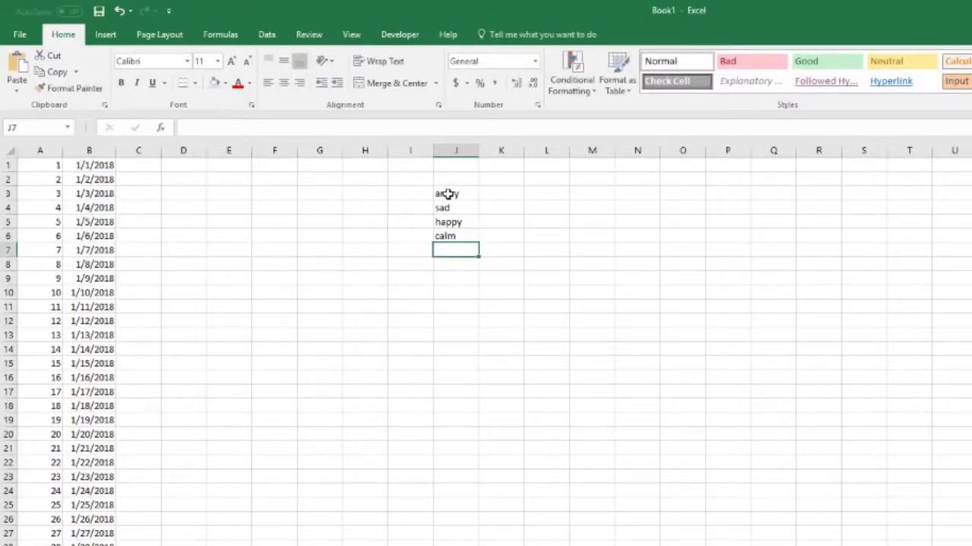
{"action": "type", "text": "st"}
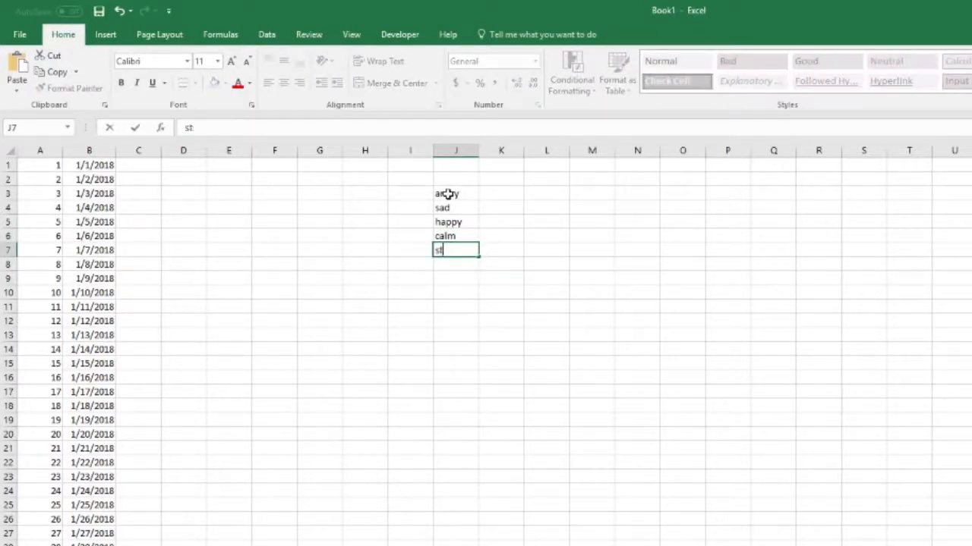
{"action": "type", "text": "reesed"}
{"action": "key", "text": "Return"}
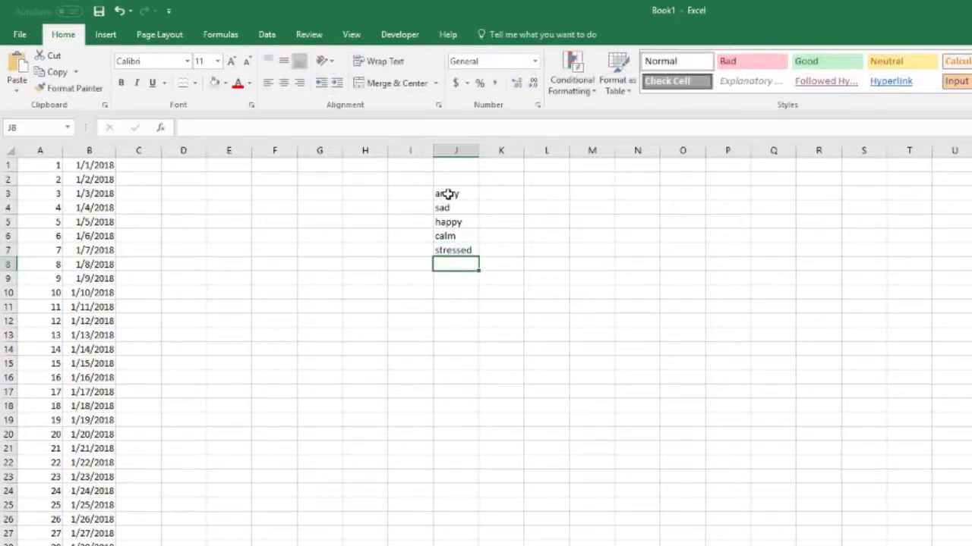
- Fill the angry cell in J3 with red and the sad cell in J4 with blue
{"action": "left_click", "coordinate": [502, 191]}
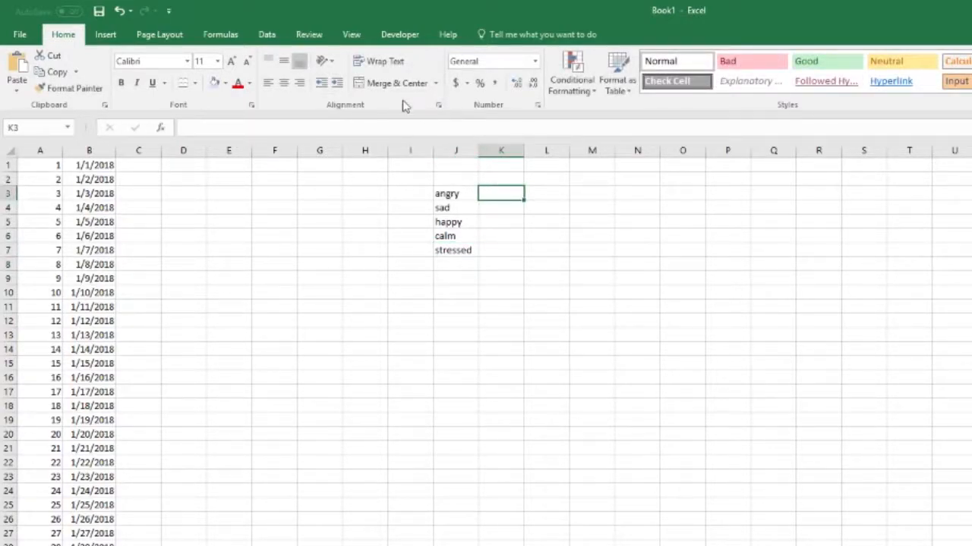
{"action": "left_click", "coordinate": [446, 195]}
{"action": "left_click", "coordinate": [225, 83]}
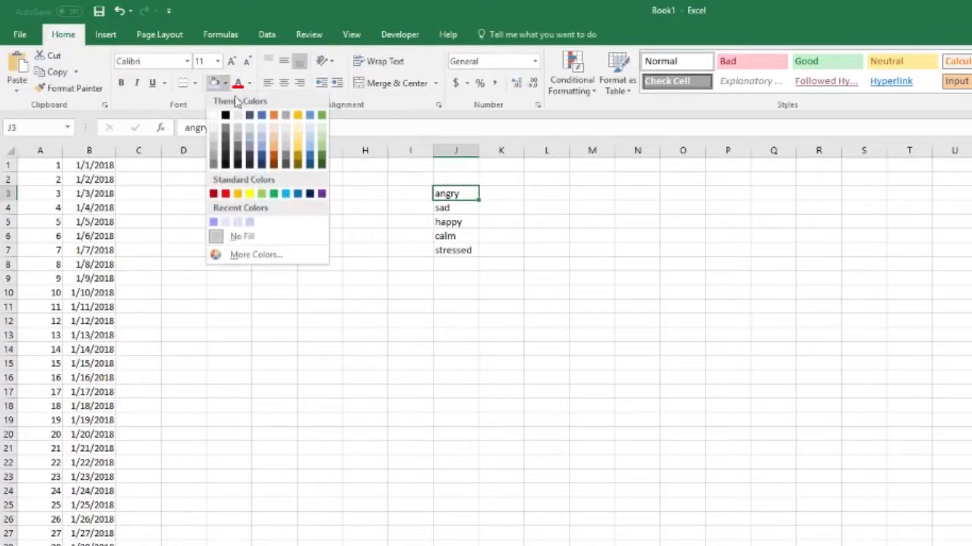
{"action": "left_click", "coordinate": [226, 194]}
{"action": "key", "text": "Return"}
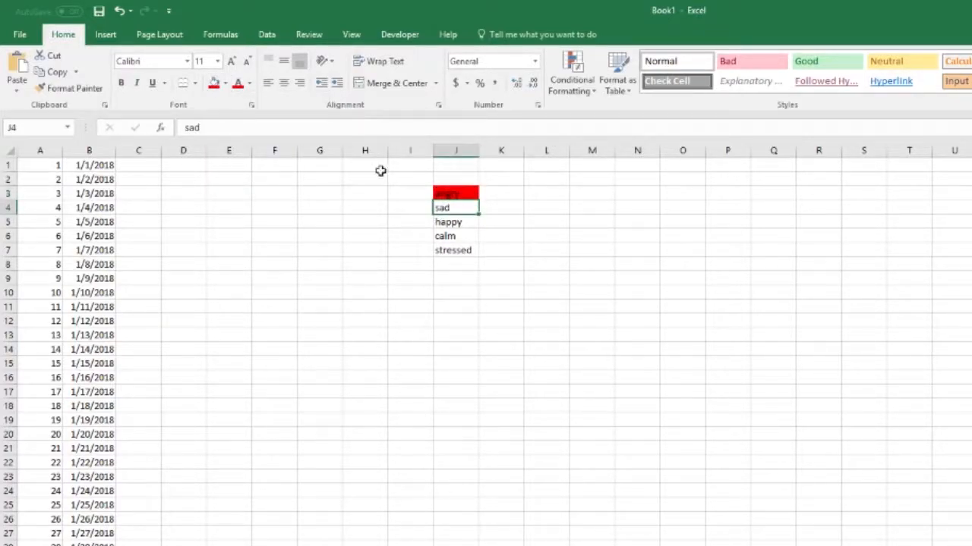
{"action": "left_click", "coordinate": [225, 83]}
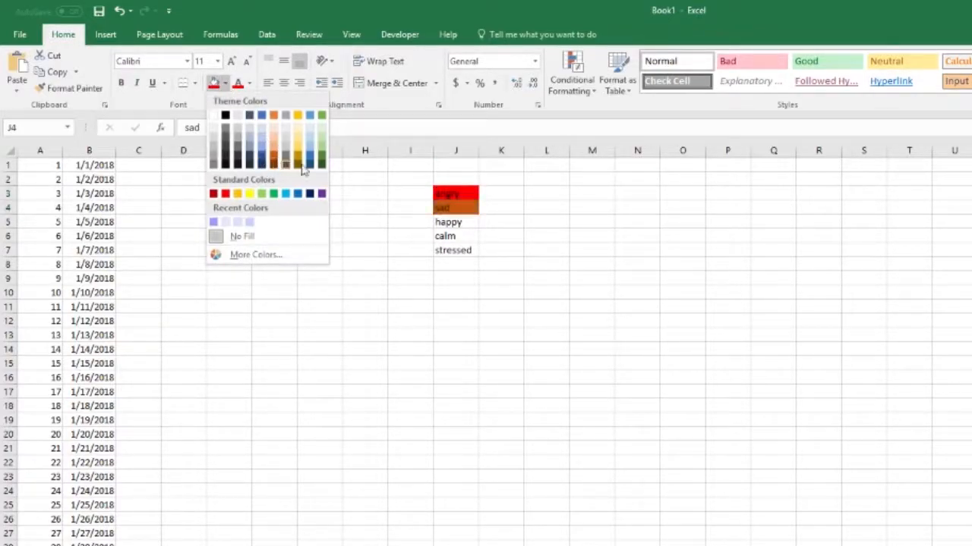
{"action": "left_click", "coordinate": [298, 193]}
- Fill the happy cell in J5 with gold and the calm cell in J6 with the recently used light purple
{"action": "left_click", "coordinate": [446, 238]}
{"action": "key", "text": "Up"}
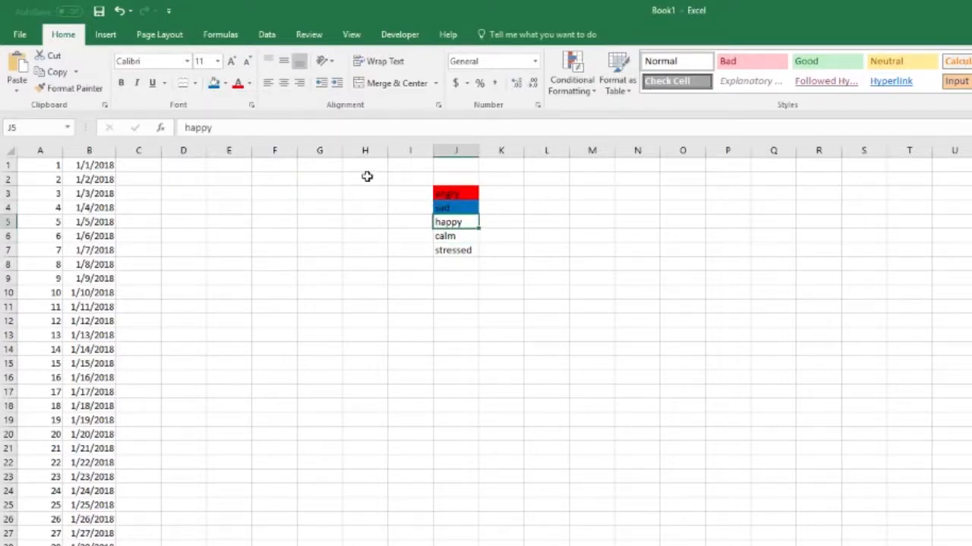
{"action": "left_click", "coordinate": [225, 83]}
{"action": "left_click", "coordinate": [297, 121]}
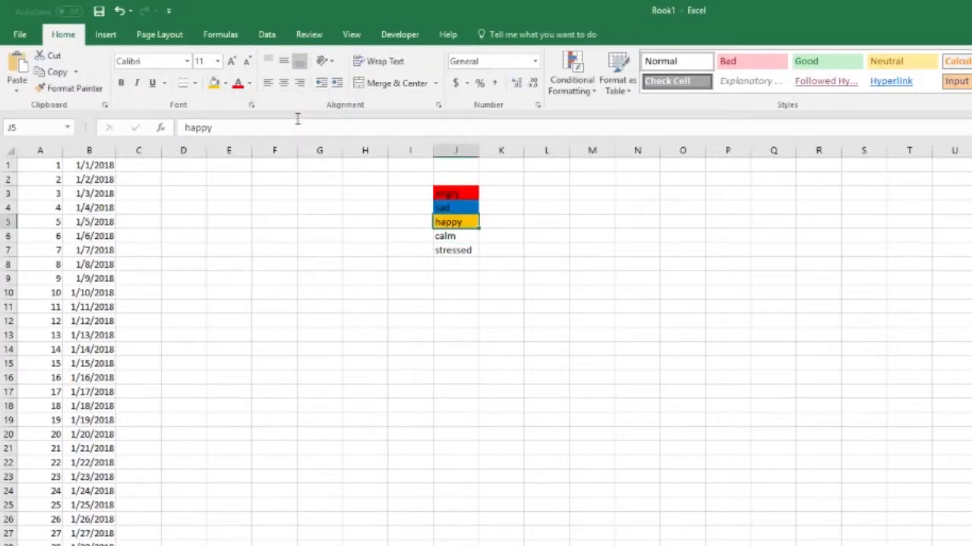
{"action": "left_click", "coordinate": [465, 240]}
{"action": "left_click", "coordinate": [225, 83]}
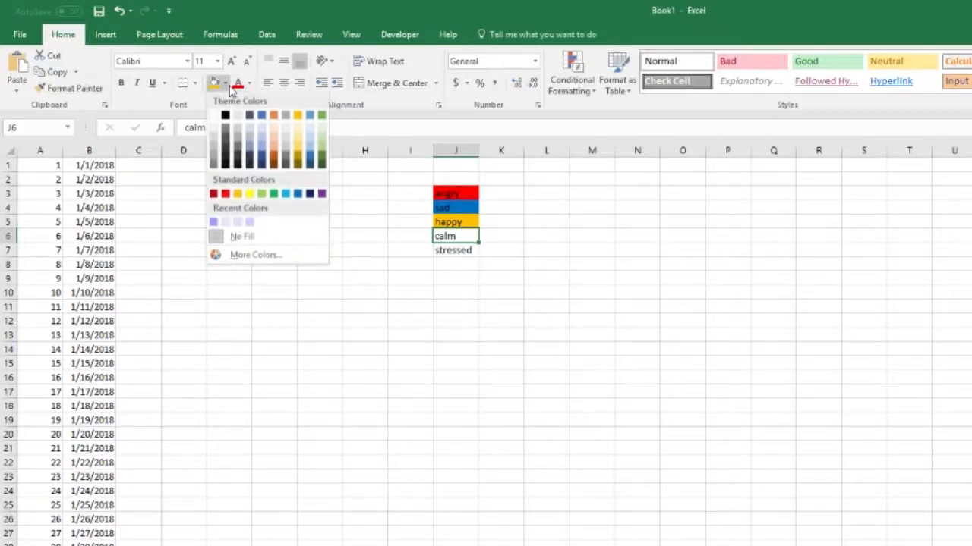
{"action": "left_click", "coordinate": [213, 222]}
- Fill the stressed cell in J7 with orange
{"action": "left_click", "coordinate": [440, 249]}
{"action": "left_click", "coordinate": [225, 85]}
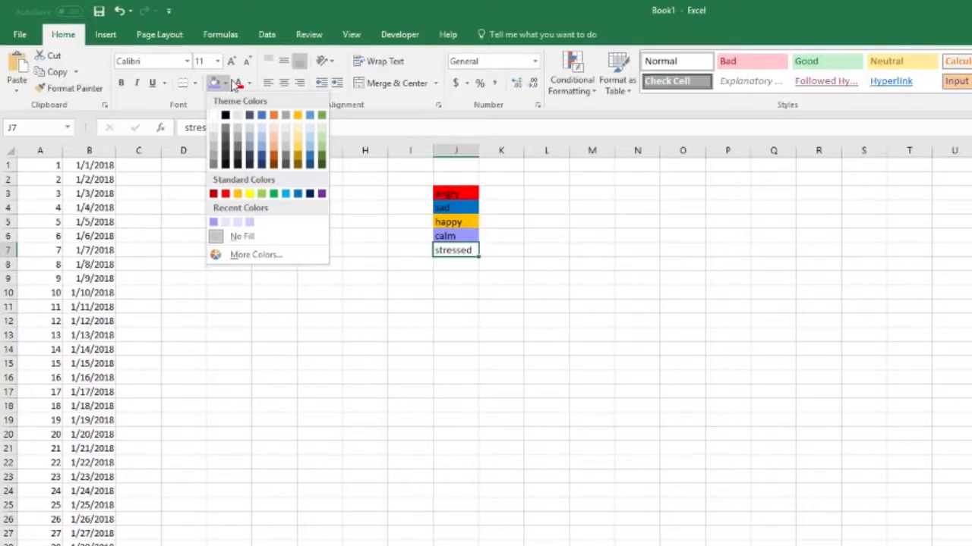
{"action": "left_click", "coordinate": [274, 115]}
{"action": "left_click", "coordinate": [453, 293]}
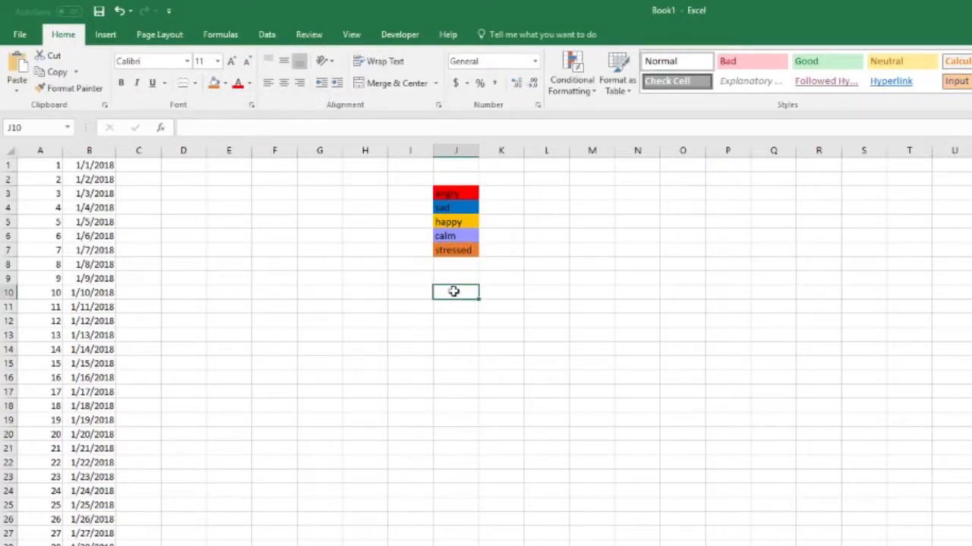
- Change the fill of the happy cell in J5 to yellow and the angry cell in J3 to dark red
{"action": "left_click", "coordinate": [467, 196]}
{"action": "left_click", "coordinate": [455, 222]}
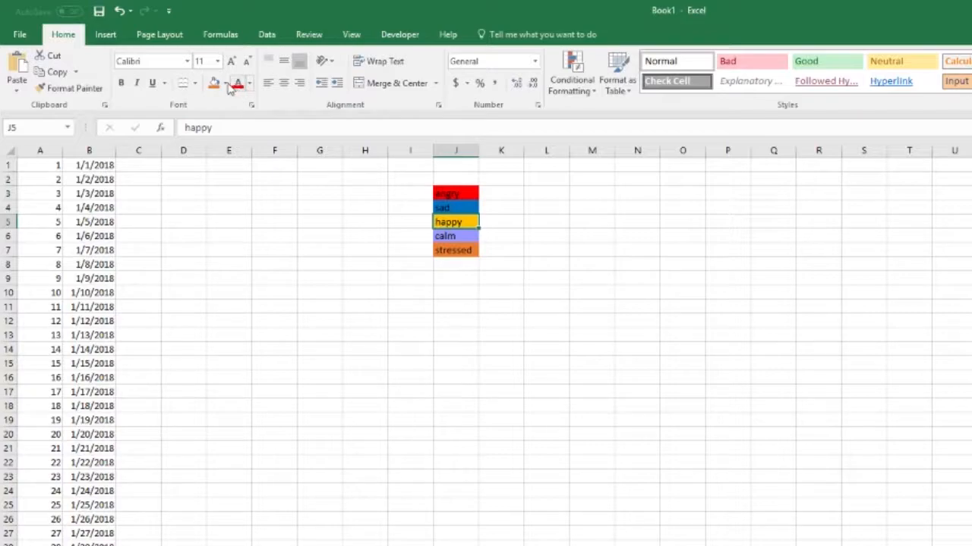
{"action": "left_click", "coordinate": [225, 84]}
{"action": "left_click", "coordinate": [249, 193]}
{"action": "left_click", "coordinate": [480, 193]}
{"action": "left_click", "coordinate": [471, 193]}
{"action": "left_click", "coordinate": [225, 83]}
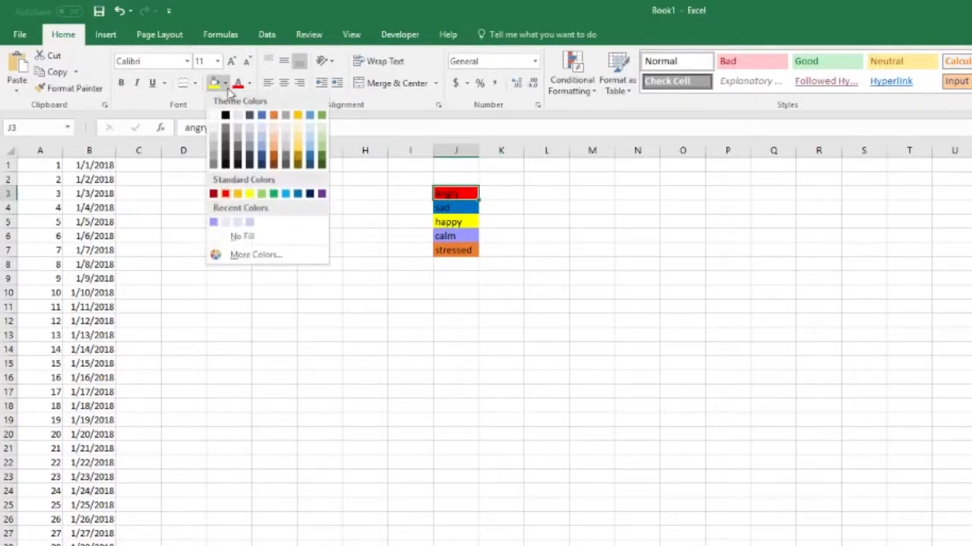
{"action": "left_click", "coordinate": [213, 194]}
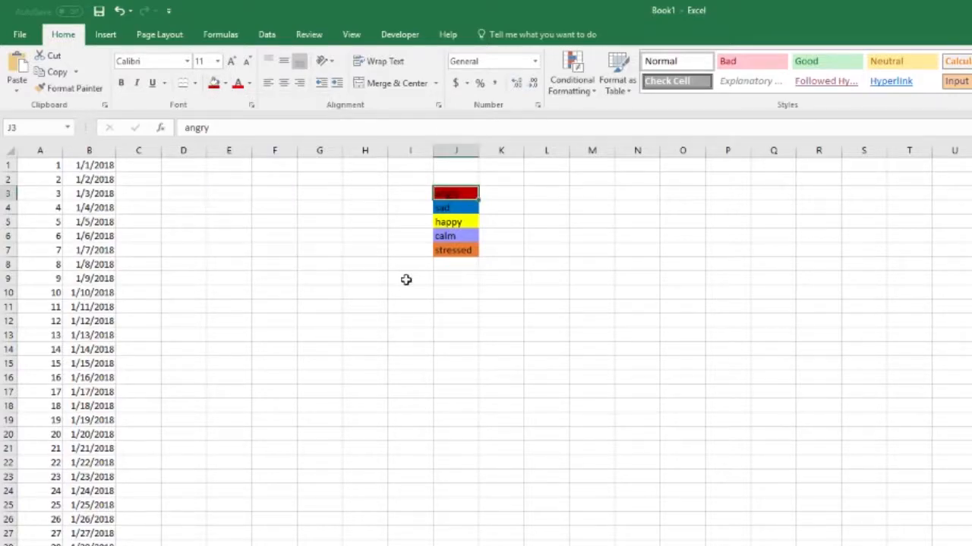
- Widen column J slightly and change the fill of the calm cell in J6 to green
{"action": "left_click", "coordinate": [407, 279]}
{"action": "left_click_drag", "start_coordinate": [478, 150], "coordinate": [496, 150]}
{"action": "left_click", "coordinate": [471, 223]}
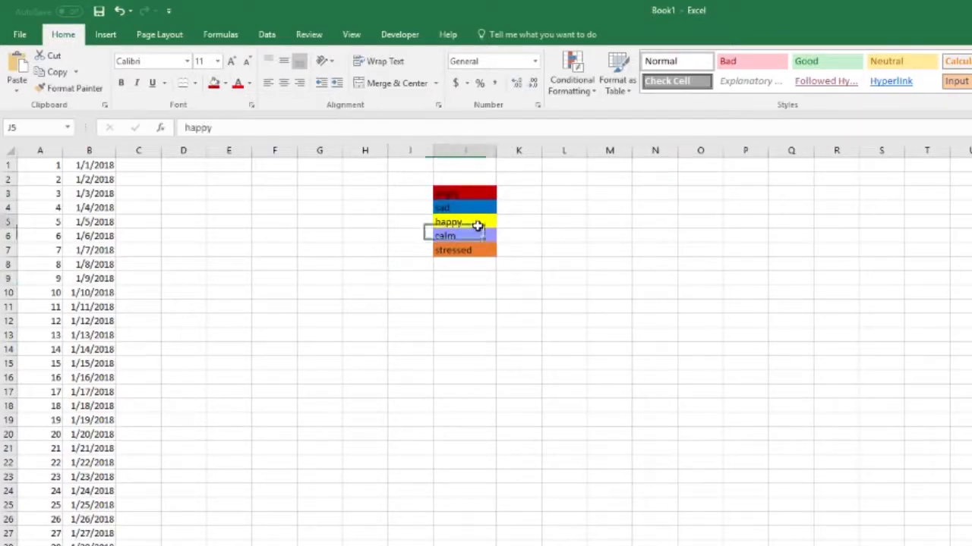
{"action": "left_click", "coordinate": [464, 236]}
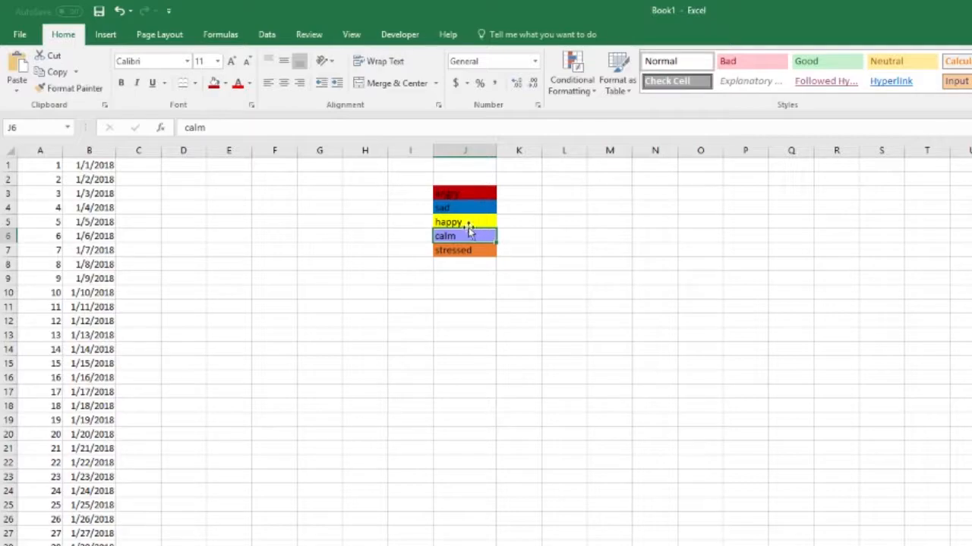
{"action": "left_click", "coordinate": [225, 83]}
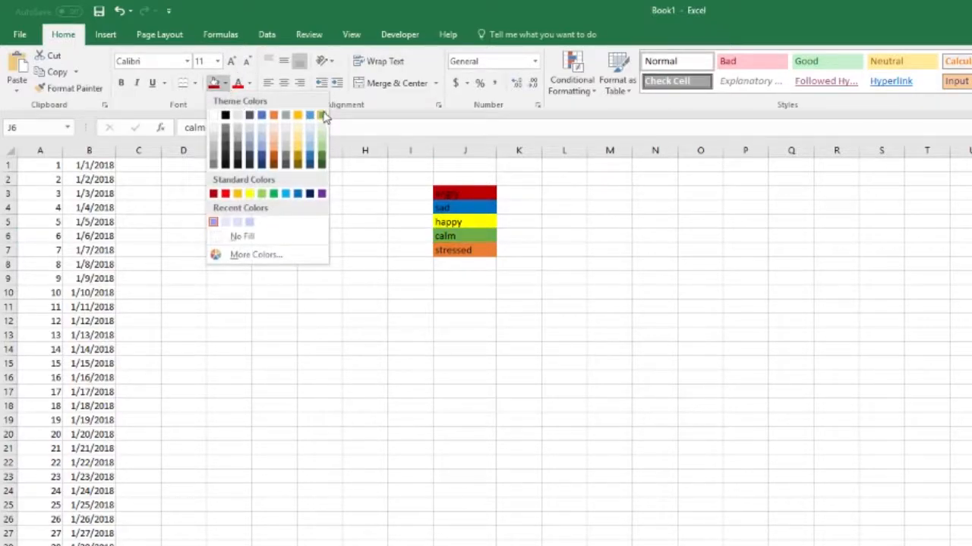
{"action": "left_click", "coordinate": [322, 115]}
{"action": "left_click", "coordinate": [394, 351]}
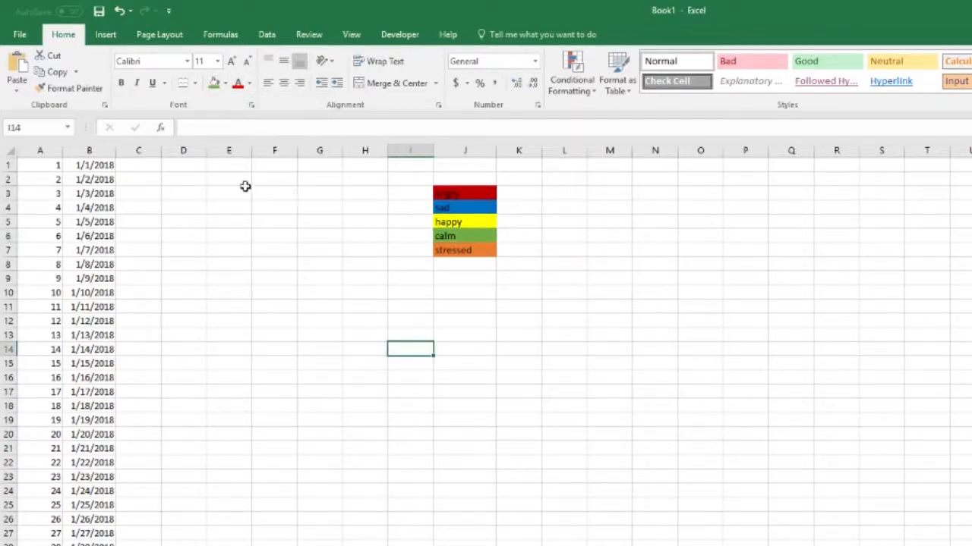
- Enter calm, happy, happy and stressed in C1 to C4 as the moods for 1/1/2018 through 1/4/2018
{"action": "left_click", "coordinate": [130, 164]}
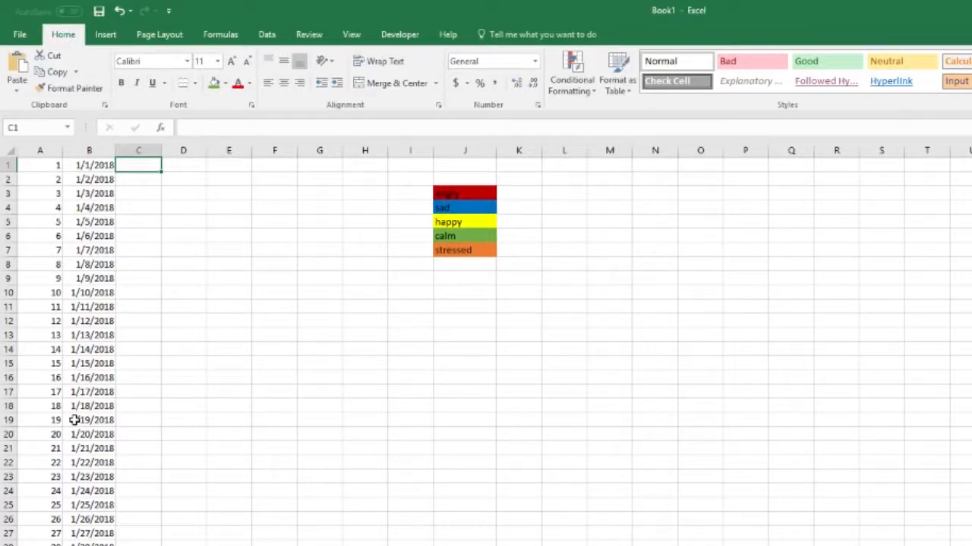
{"action": "type", "text": "calm"}
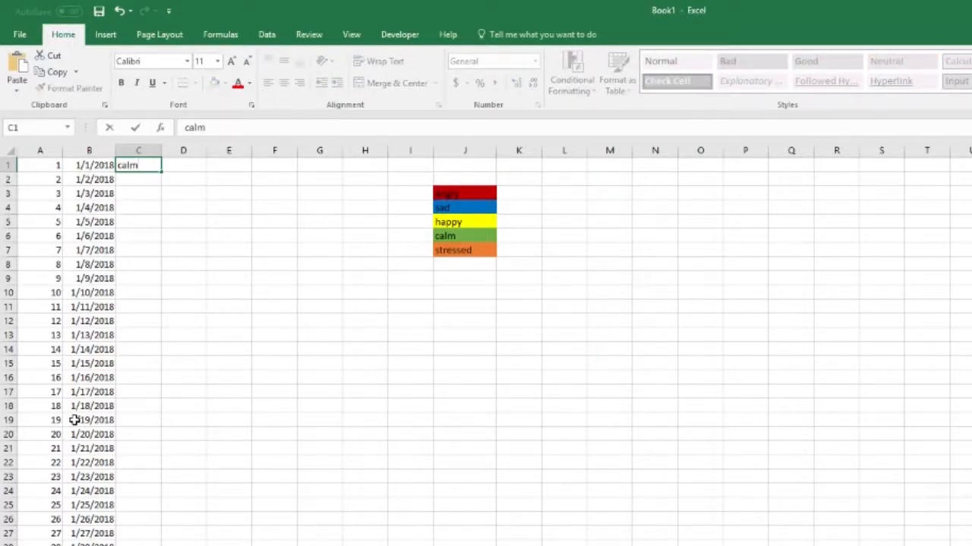
{"action": "key", "text": "Return"}
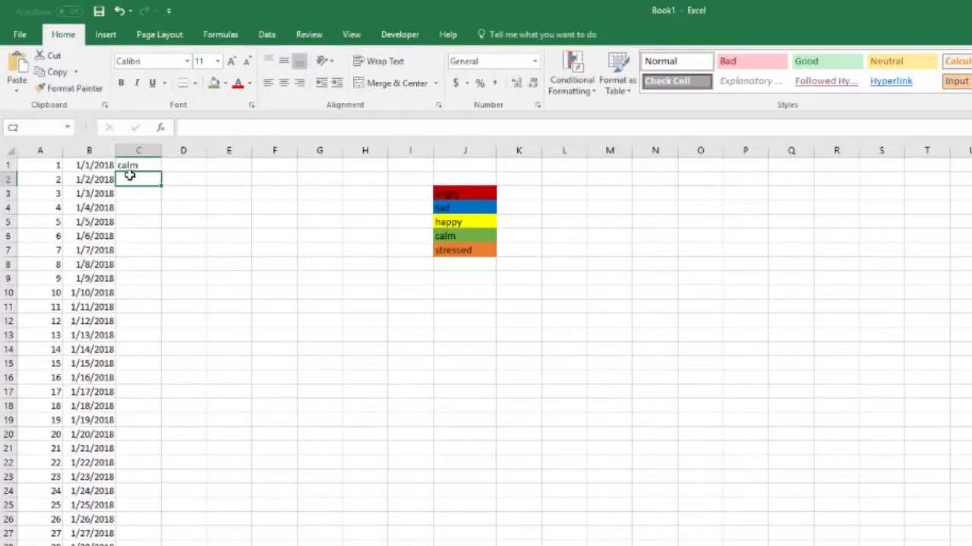
{"action": "type", "text": "happy"}
{"action": "key", "text": "Return"}
{"action": "type", "text": "h"}
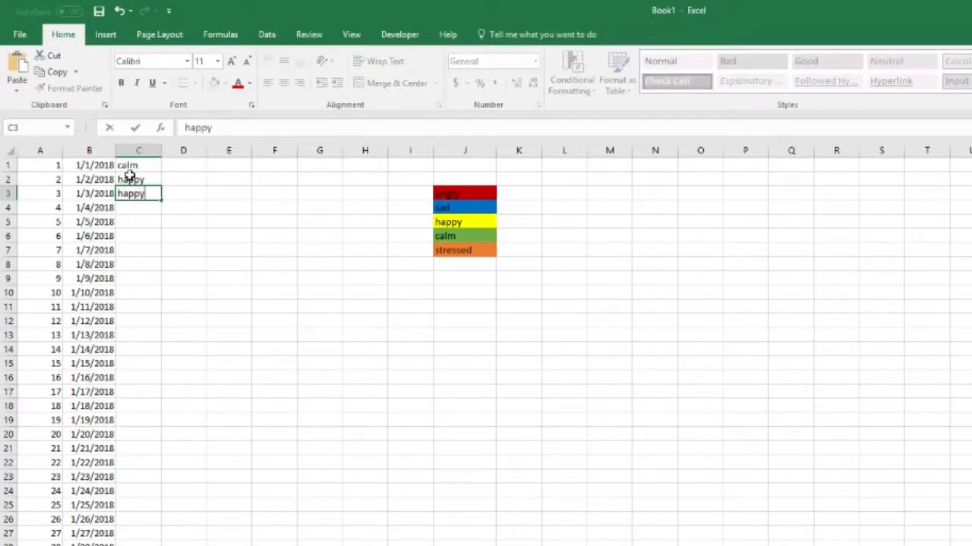
{"action": "key", "text": "Return"}
{"action": "type", "text": "stressed"}
{"action": "key", "text": "Return"}
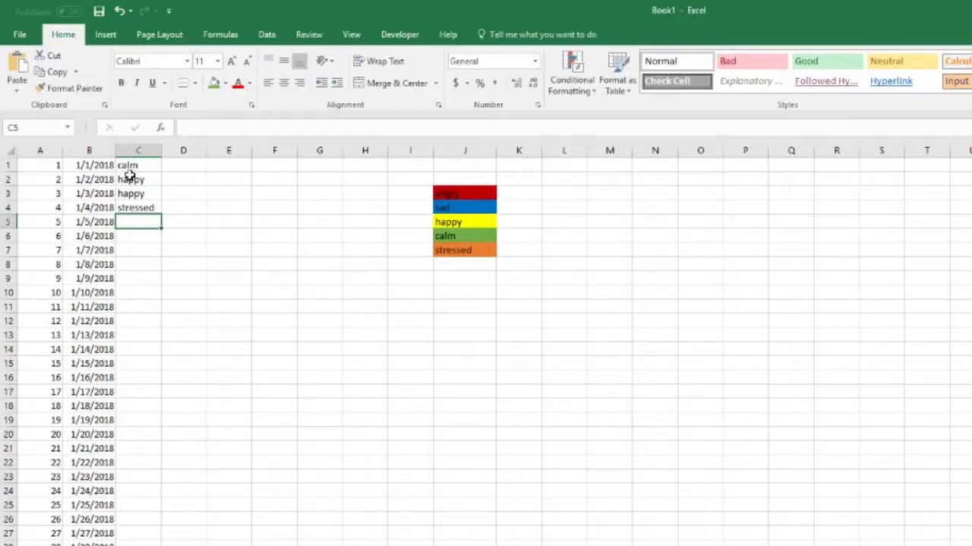
- Continue the mood entries with calm, happy and happy in C5 to C7
{"action": "type", "text": "ca;"}
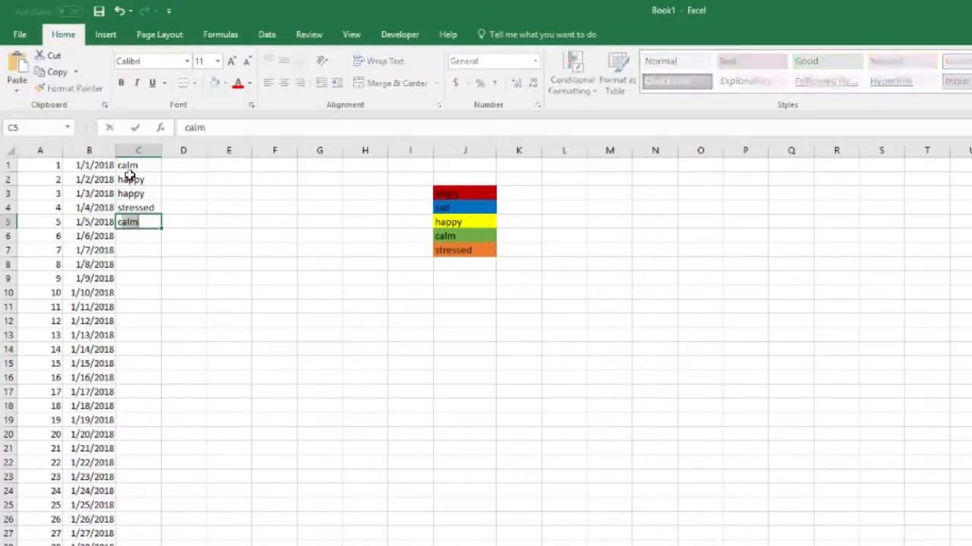
{"action": "key", "text": "BackSpace"}
{"action": "type", "text": "lm"}
{"action": "key", "text": "Return"}
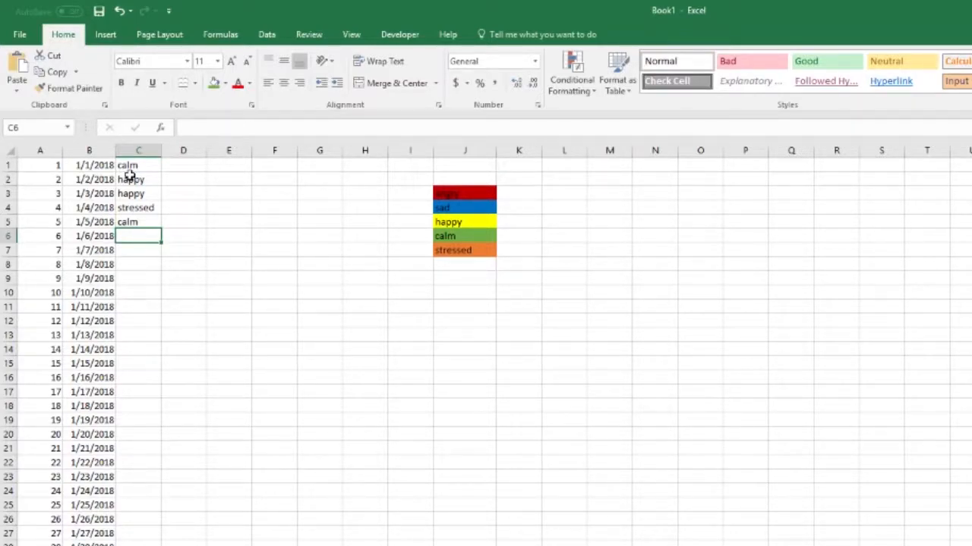
{"action": "type", "text": "happy"}
{"action": "key", "text": "Return"}
{"action": "type", "text": "ja"}
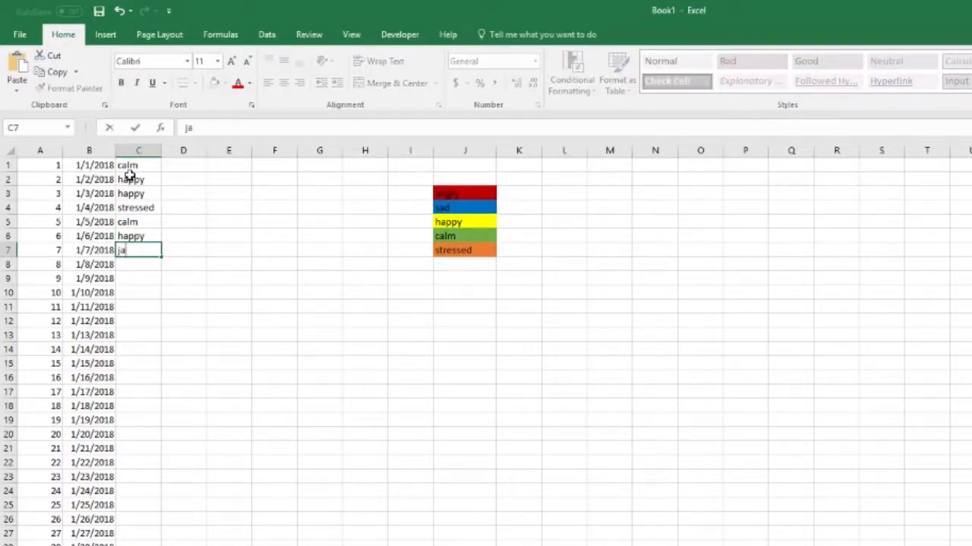
{"action": "type", "text": "happy"}
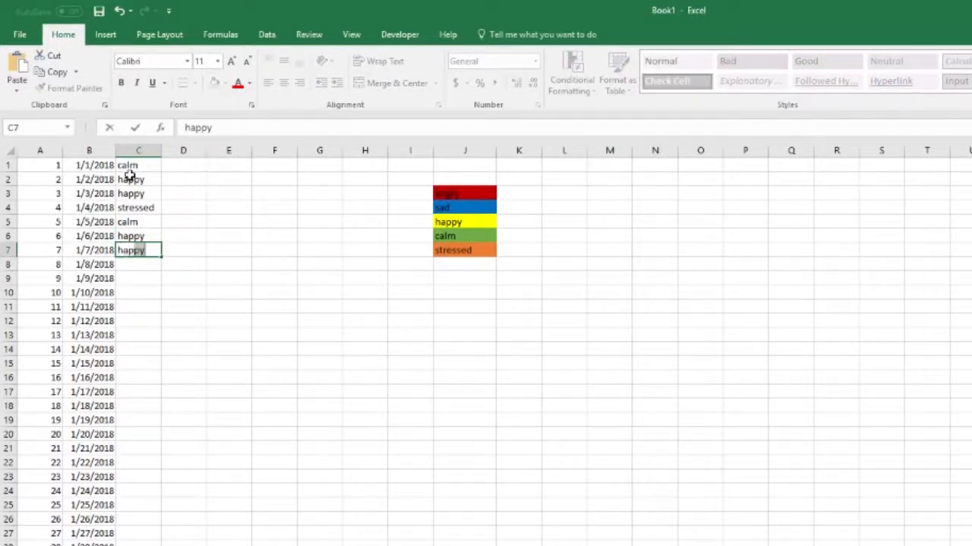
{"action": "key", "text": "Return"}
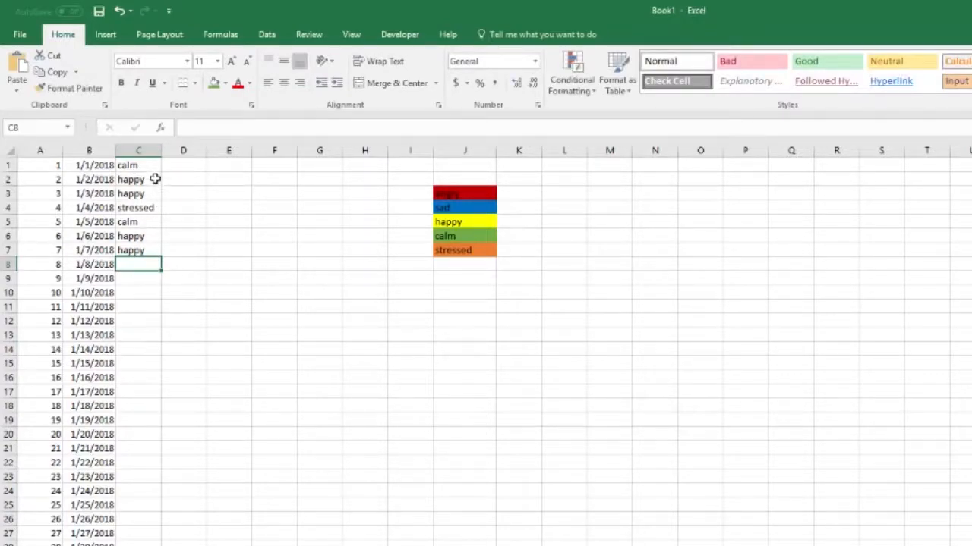
{"action": "left_click", "coordinate": [155, 165]}
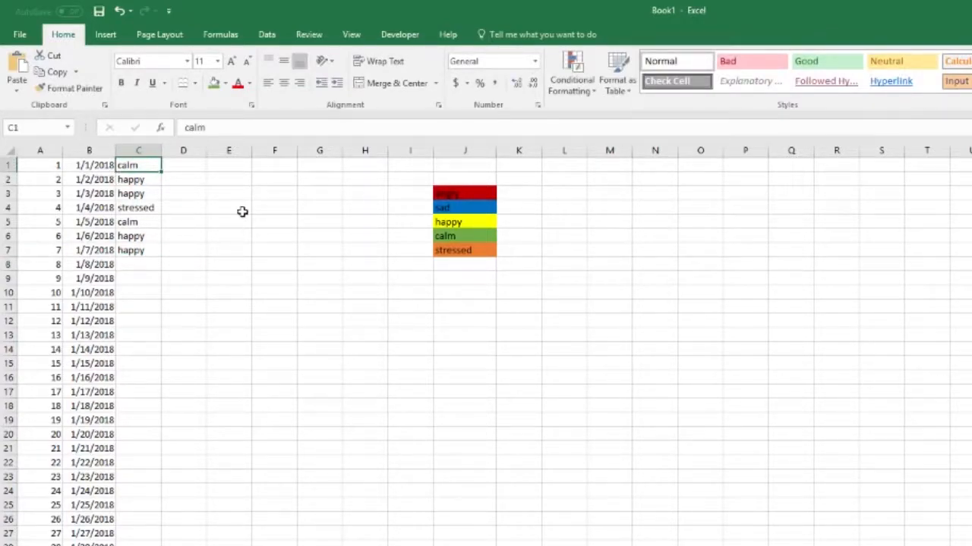
{"action": "left_click", "coordinate": [138, 269]}
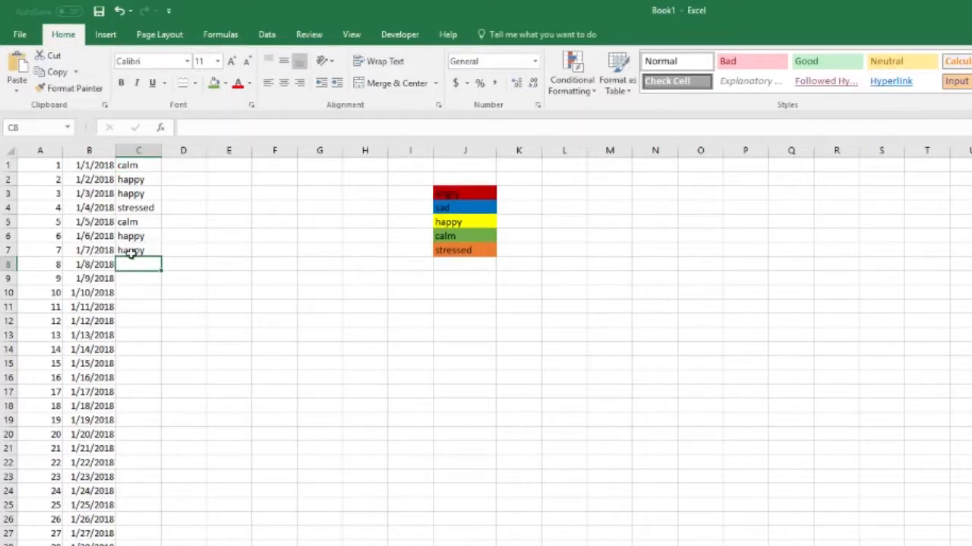
- Apply data validation to the mood cells in column C from C1 down, allowing a list with the source =moods
{"action": "left_click", "coordinate": [265, 35]}
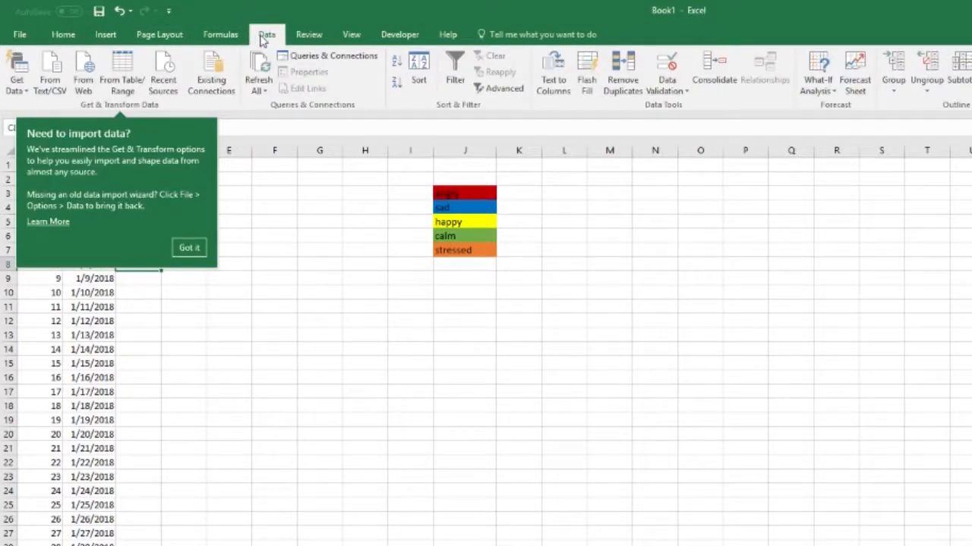
{"action": "left_click", "coordinate": [268, 41]}
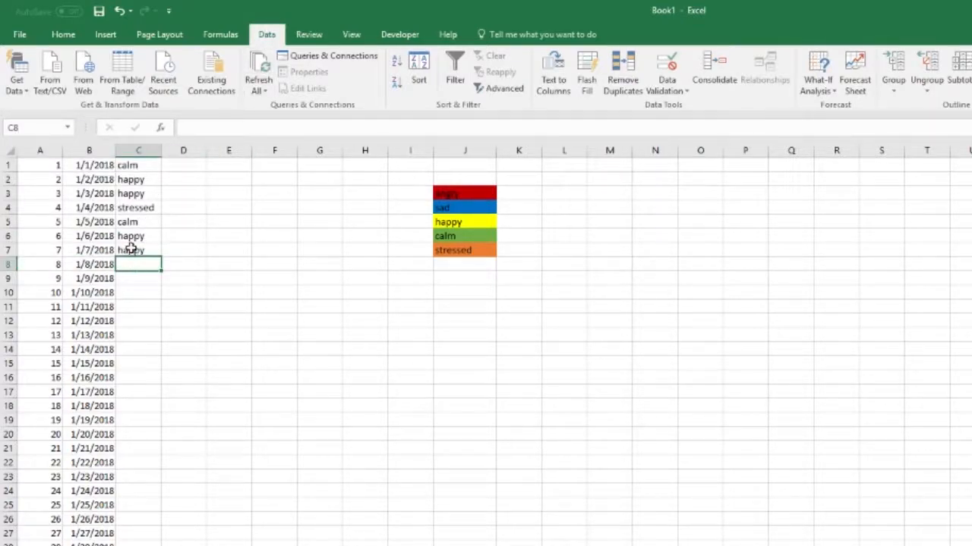
{"action": "left_click_drag", "start_coordinate": [467, 194], "coordinate": [481, 249]}
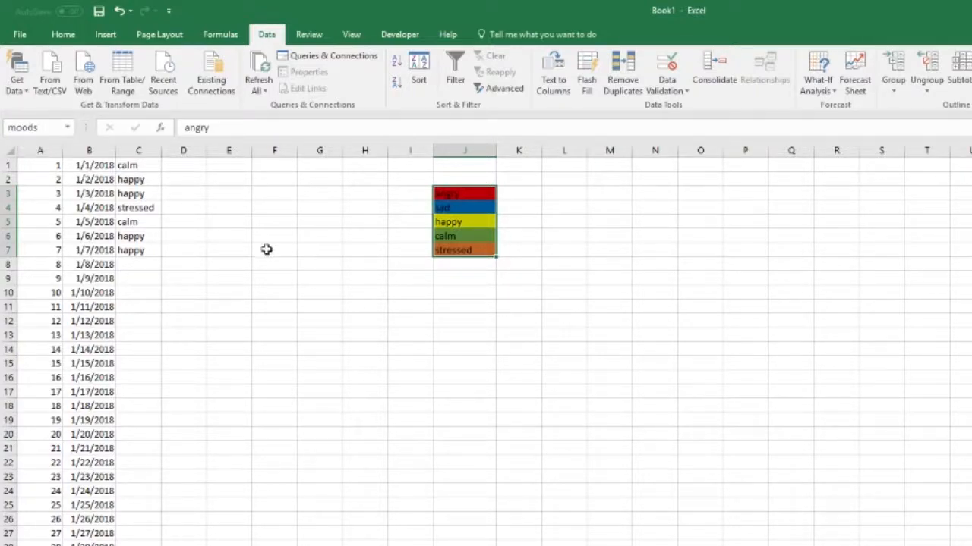
{"action": "left_click", "coordinate": [145, 163]}
{"action": "left_click_drag", "start_coordinate": [145, 164], "coordinate": [136, 545]}
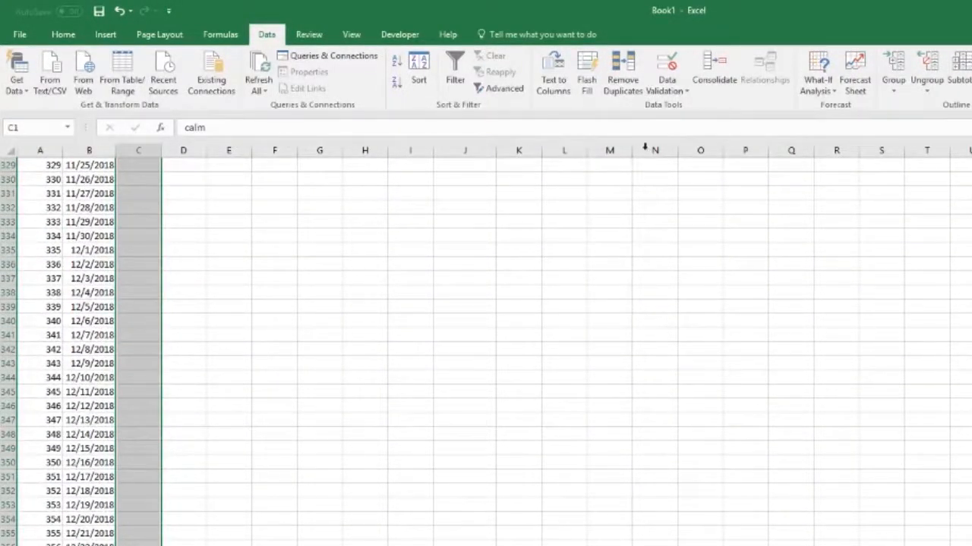
{"action": "left_click", "coordinate": [665, 91]}
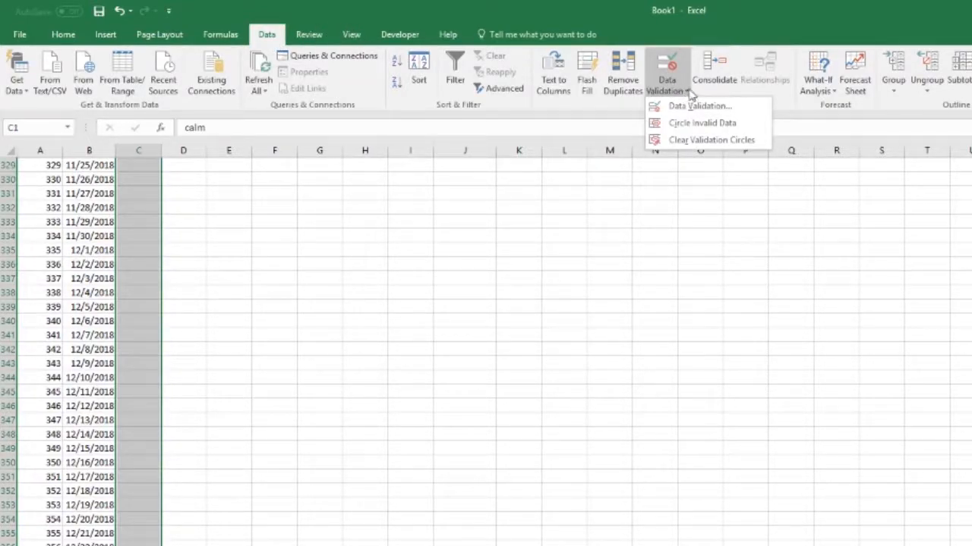
{"action": "left_click", "coordinate": [683, 92]}
{"action": "left_click", "coordinate": [682, 91]}
{"action": "left_click", "coordinate": [692, 108]}
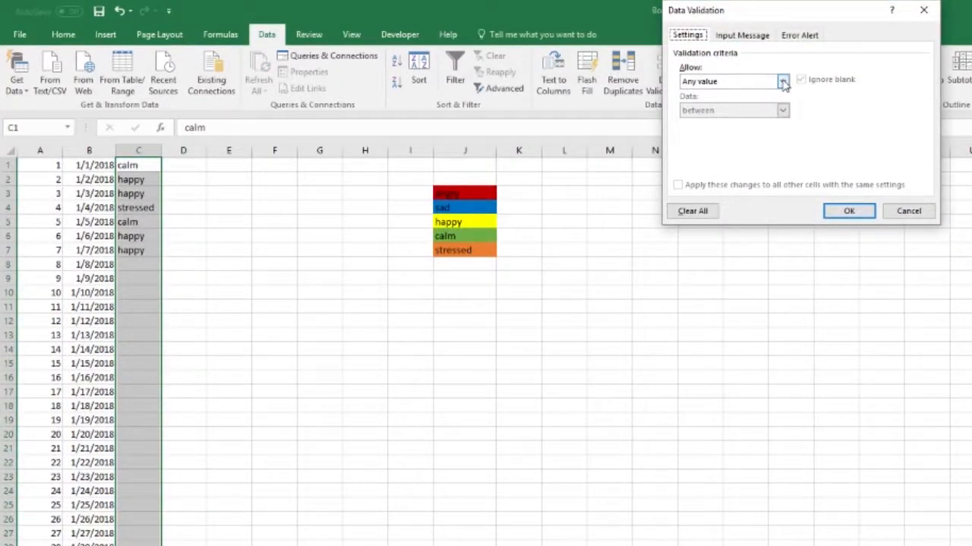
{"action": "left_click", "coordinate": [782, 81]}
{"action": "left_click", "coordinate": [761, 120]}
{"action": "left_click", "coordinate": [716, 138]}
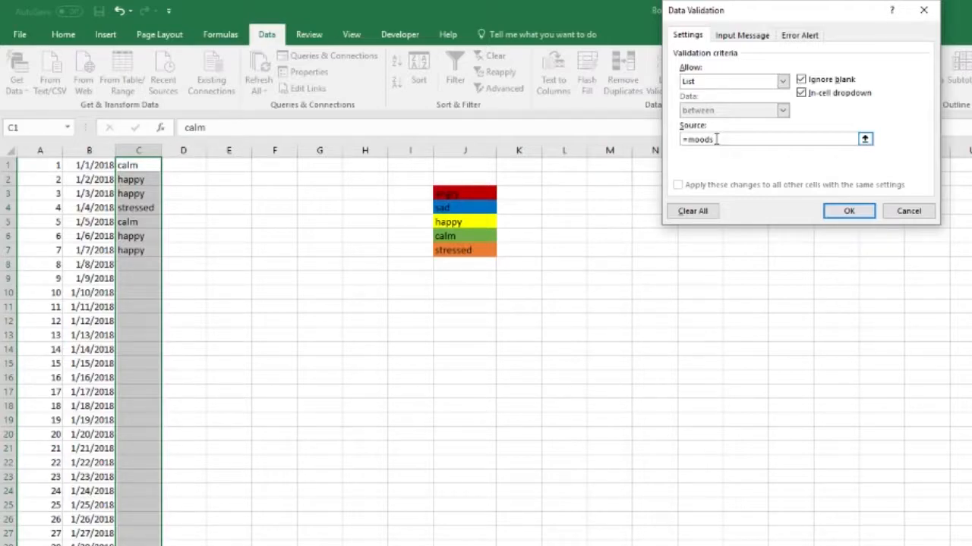
{"action": "key", "text": "Return"}
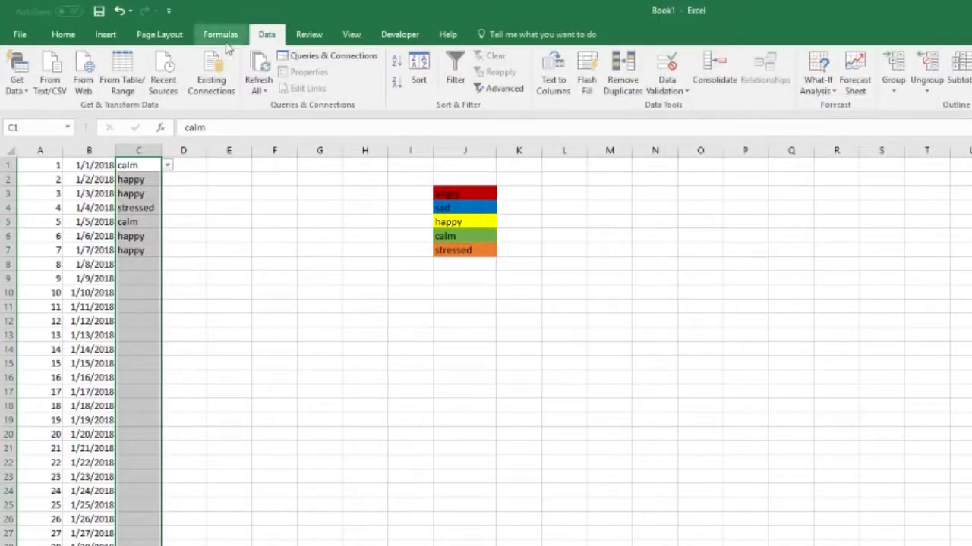
- Pick calm from the in-cell mood list for both 1/8/2018 in C8 and 1/9/2018 in C9
{"action": "left_click", "coordinate": [140, 268]}
{"action": "left_click", "coordinate": [167, 264]}
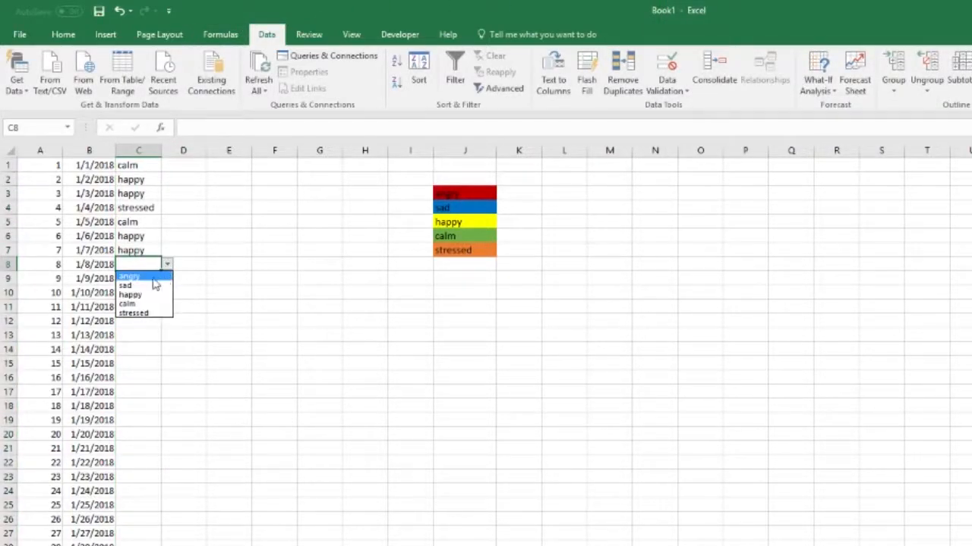
{"action": "left_click", "coordinate": [138, 304]}
{"action": "left_click", "coordinate": [140, 279]}
{"action": "left_click", "coordinate": [167, 278]}
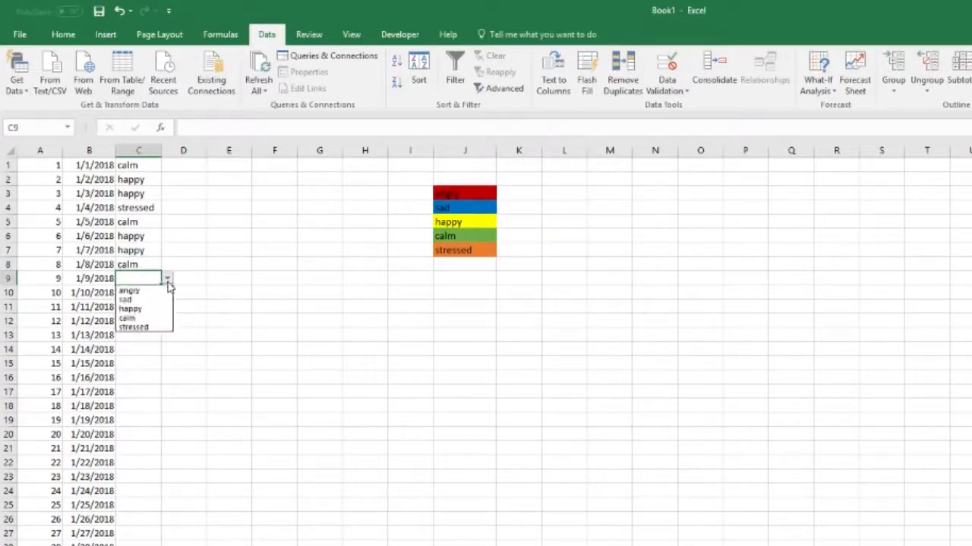
{"action": "left_click", "coordinate": [144, 318]}
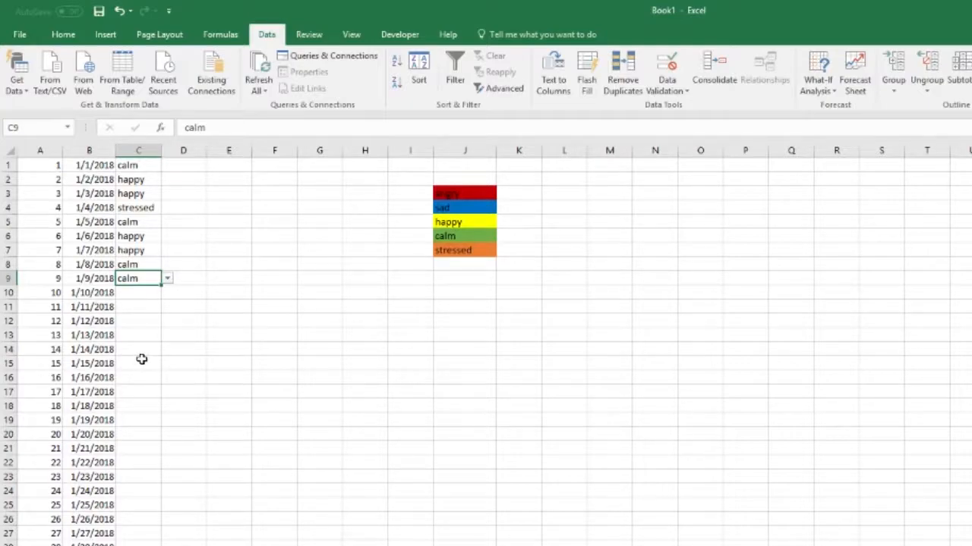
- Choose happy from the mood list in C21 for 1/21/2018
{"action": "left_click", "coordinate": [131, 447]}
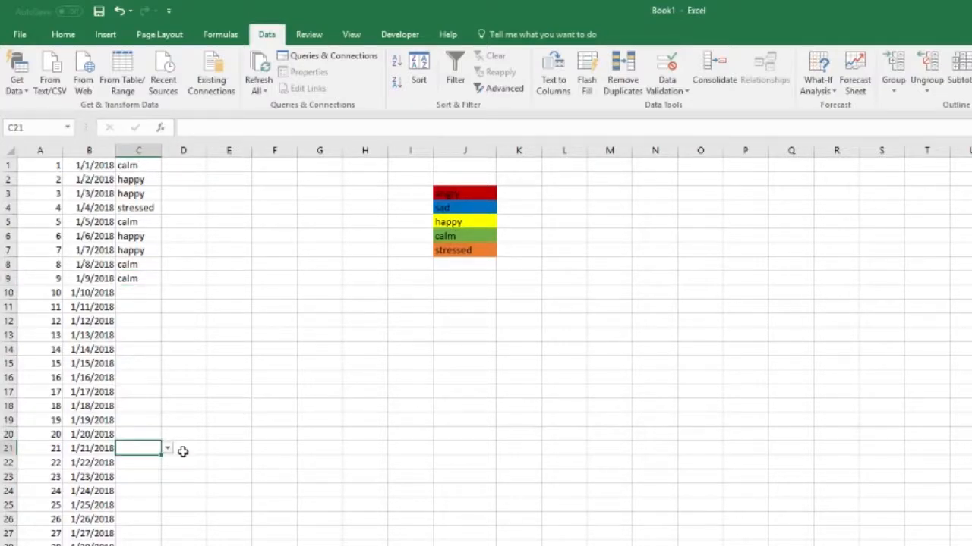
{"action": "left_click", "coordinate": [167, 448]}
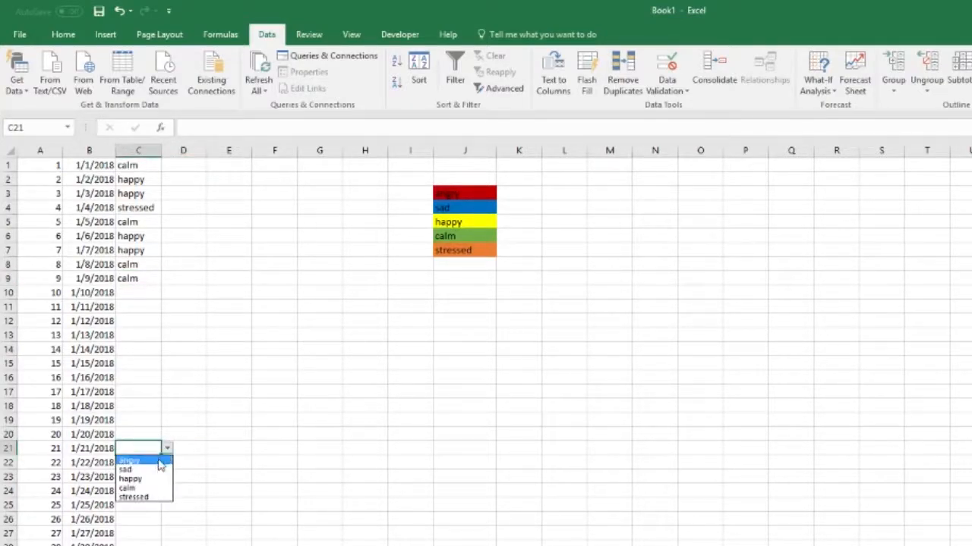
{"action": "left_click", "coordinate": [130, 479]}
- Choose calm, angry and stressed from the mood list in C10, C11 and C12 for 1/10/2018 through 1/12/2018
{"action": "left_click", "coordinate": [137, 295]}
{"action": "left_click", "coordinate": [167, 293]}
{"action": "left_click", "coordinate": [146, 330]}
{"action": "left_click", "coordinate": [148, 307]}
{"action": "left_click", "coordinate": [167, 307]}
{"action": "left_click", "coordinate": [141, 318]}
{"action": "left_click", "coordinate": [146, 321]}
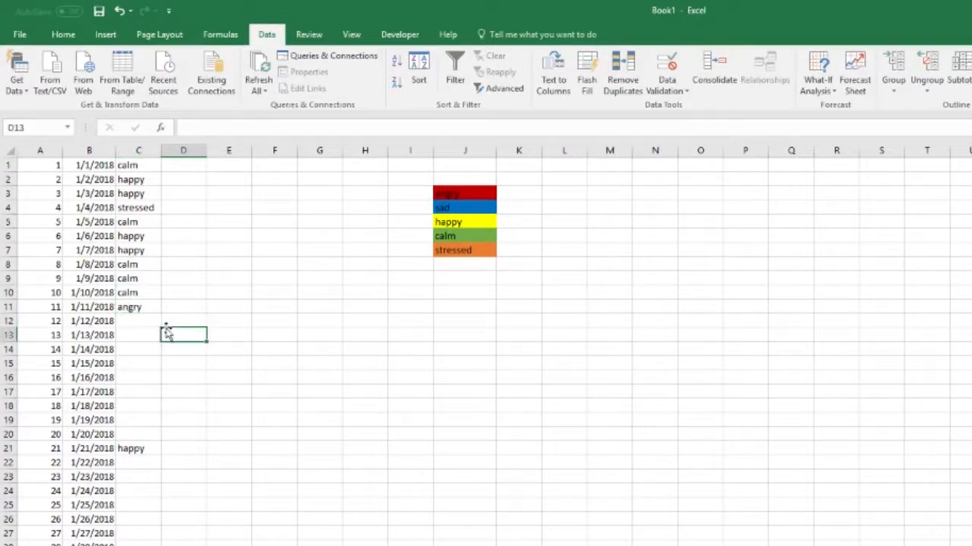
{"action": "left_click", "coordinate": [167, 321]}
{"action": "left_click", "coordinate": [140, 369]}
- Set the mood to calm in C13 and angry in C14 using the validation list
{"action": "left_click", "coordinate": [144, 338]}
{"action": "left_click", "coordinate": [167, 335]}
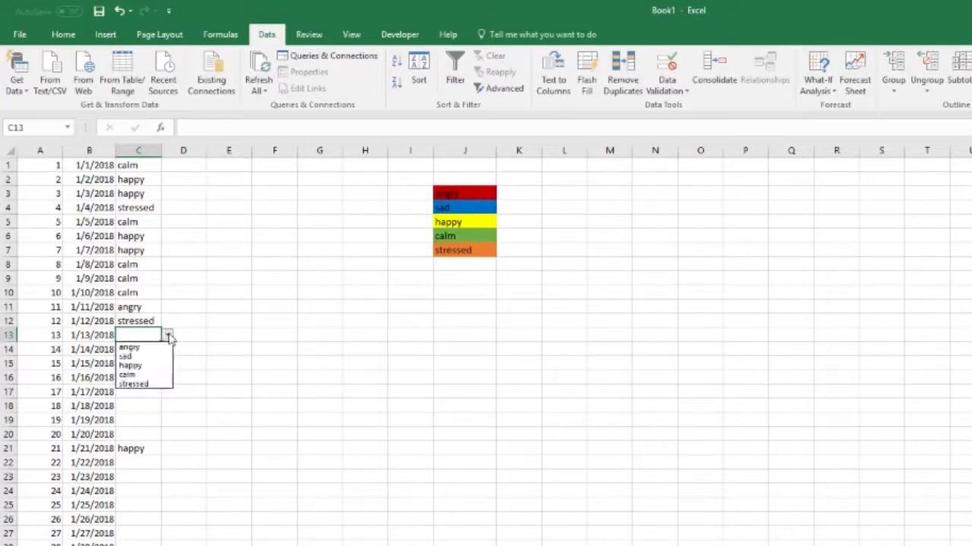
{"action": "left_click", "coordinate": [141, 367]}
{"action": "left_click", "coordinate": [143, 377]}
{"action": "left_click", "coordinate": [155, 350]}
{"action": "left_click", "coordinate": [167, 350]}
{"action": "left_click", "coordinate": [129, 363]}
- Choose sad from the mood list for 1/15/2018 in C15 and 1/16/2018 in C16
{"action": "left_click", "coordinate": [155, 364]}
{"action": "left_click", "coordinate": [167, 364]}
{"action": "left_click", "coordinate": [130, 385]}
{"action": "left_click", "coordinate": [141, 377]}
{"action": "left_click", "coordinate": [167, 377]}
{"action": "left_click", "coordinate": [133, 394]}
- Choose happy for 1/17/2018 in C17 and stressed for 1/18/2018 in C18 from the mood list
{"action": "left_click", "coordinate": [142, 391]}
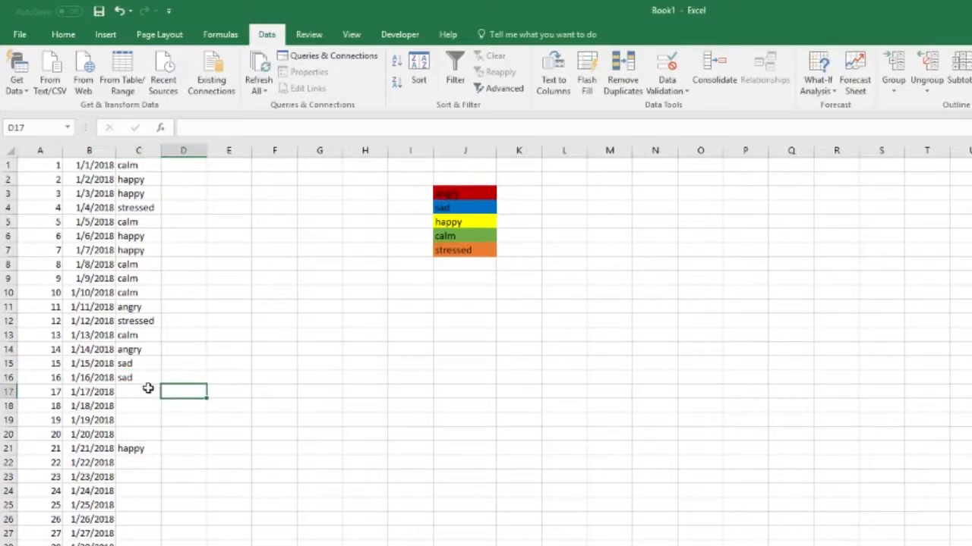
{"action": "left_click", "coordinate": [167, 391]}
{"action": "left_click", "coordinate": [139, 421]}
{"action": "left_click", "coordinate": [139, 410]}
{"action": "left_click", "coordinate": [167, 406]}
{"action": "left_click", "coordinate": [133, 457]}
- Fill the remaining gap before 1/21/2018 by choosing angry in C19 and calm in C20
{"action": "left_click", "coordinate": [137, 422]}
{"action": "left_click", "coordinate": [167, 421]}
{"action": "left_click", "coordinate": [140, 430]}
{"action": "left_click", "coordinate": [167, 419]}
{"action": "left_click", "coordinate": [143, 435]}
{"action": "left_click", "coordinate": [143, 434]}
{"action": "left_click", "coordinate": [167, 434]}
{"action": "left_click", "coordinate": [137, 470]}
{"action": "left_click", "coordinate": [139, 448]}
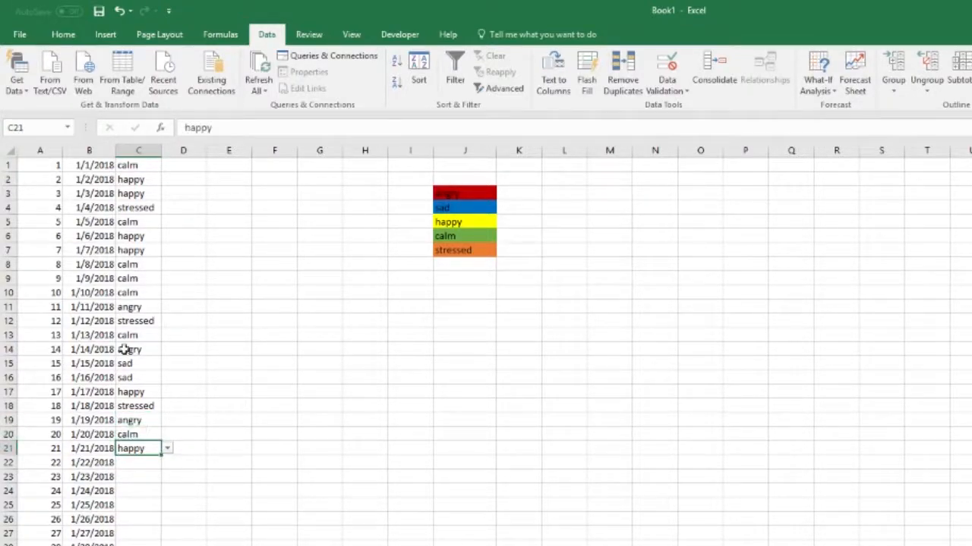
- Create a new conditional formatting rule on column C for cells with specific text containing =$J$3, the angry cell
{"action": "left_click", "coordinate": [146, 151]}
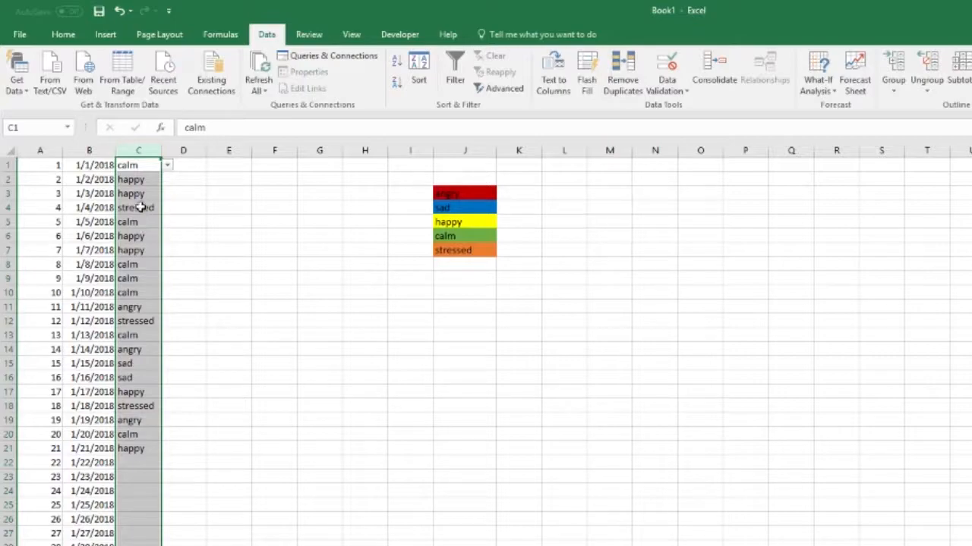
{"action": "left_click", "coordinate": [221, 38]}
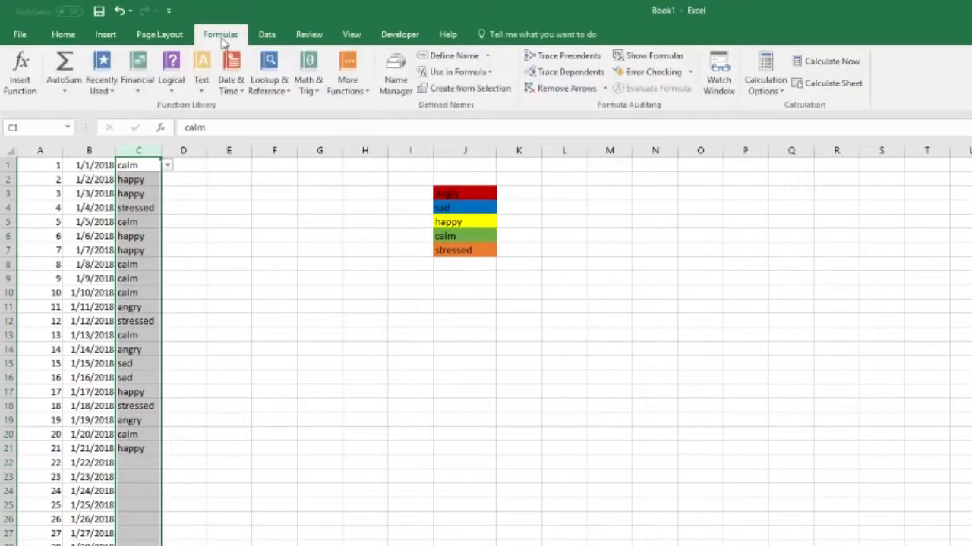
{"action": "left_click", "coordinate": [163, 35]}
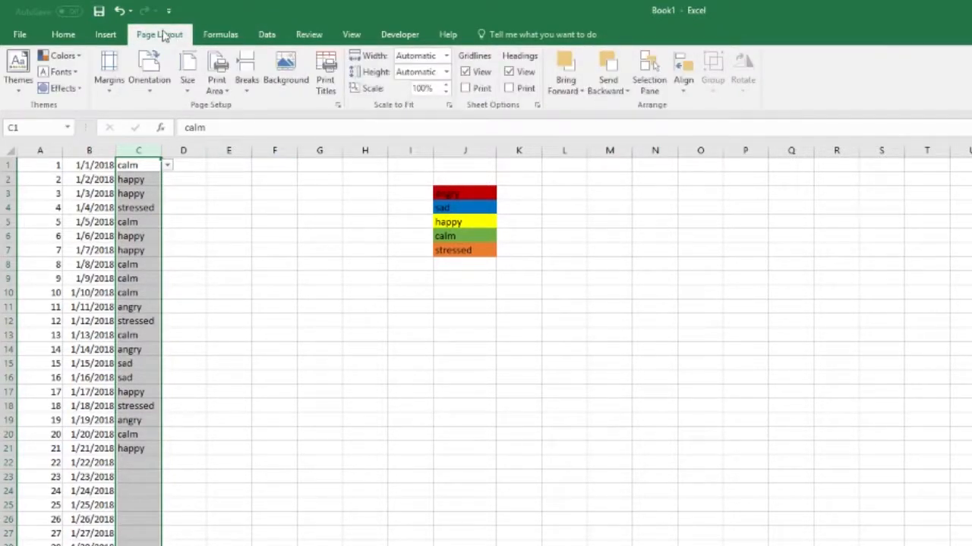
{"action": "left_click", "coordinate": [64, 34]}
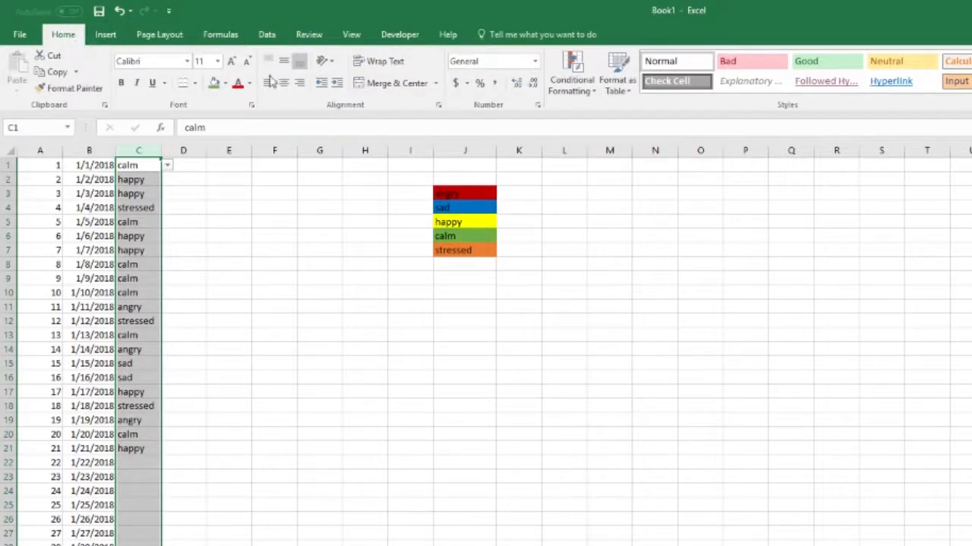
{"action": "left_click", "coordinate": [583, 85]}
{"action": "mouse_move", "coordinate": [620, 115]}
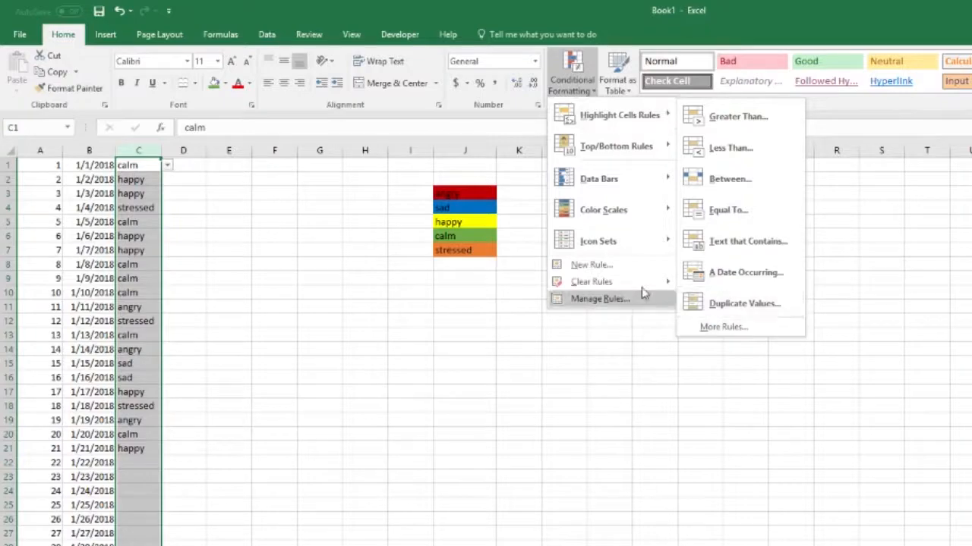
{"action": "left_click", "coordinate": [591, 265]}
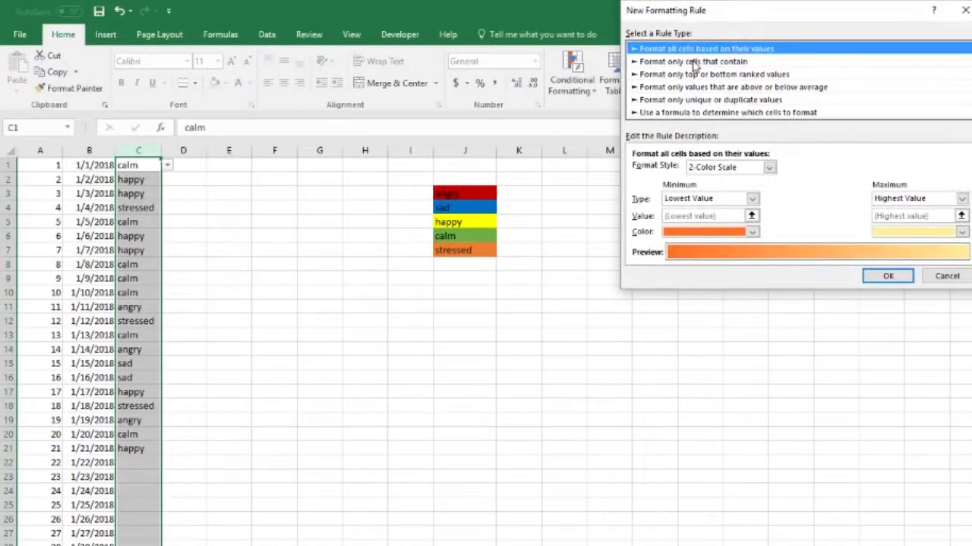
{"action": "left_click", "coordinate": [693, 61]}
{"action": "left_click", "coordinate": [703, 170]}
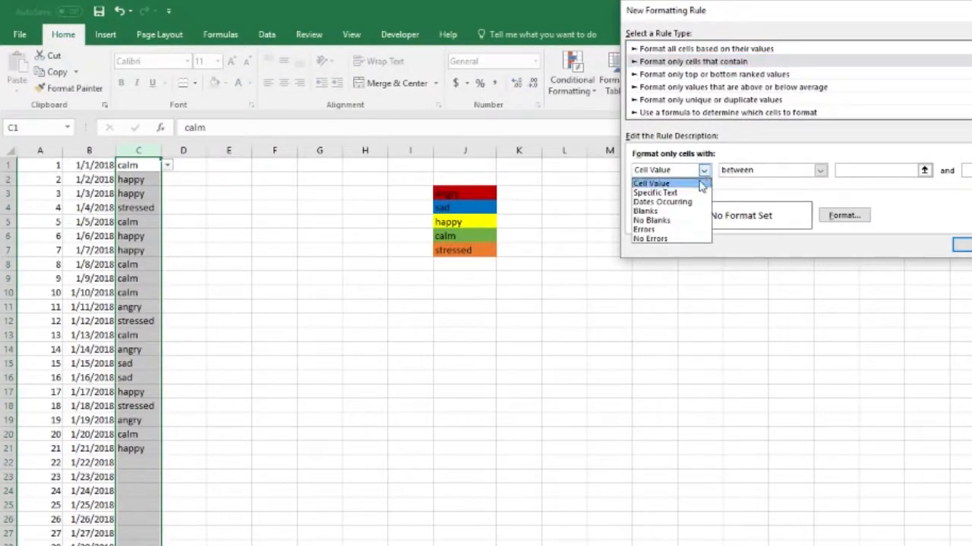
{"action": "left_click", "coordinate": [703, 190]}
{"action": "left_click", "coordinate": [948, 170]}
{"action": "left_click", "coordinate": [473, 193]}
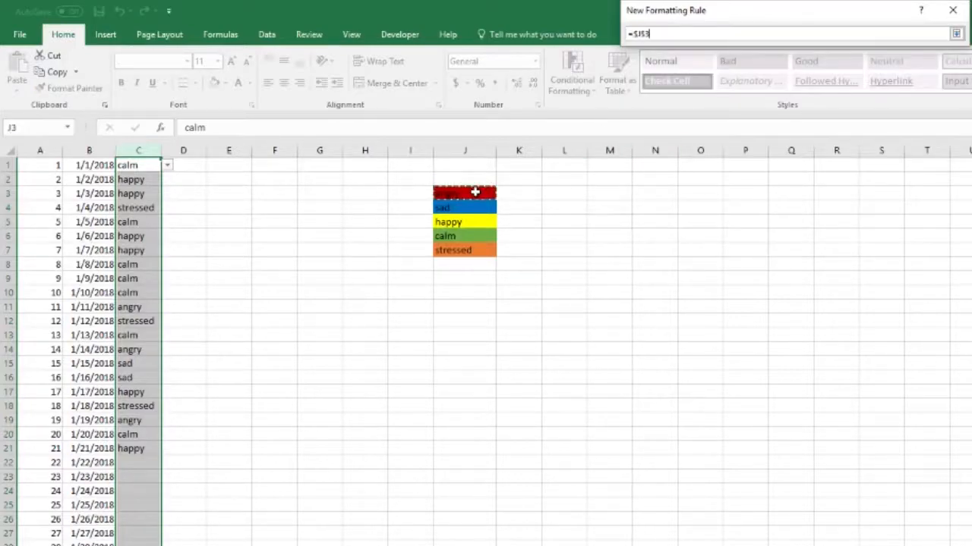
{"action": "key", "text": "Return"}
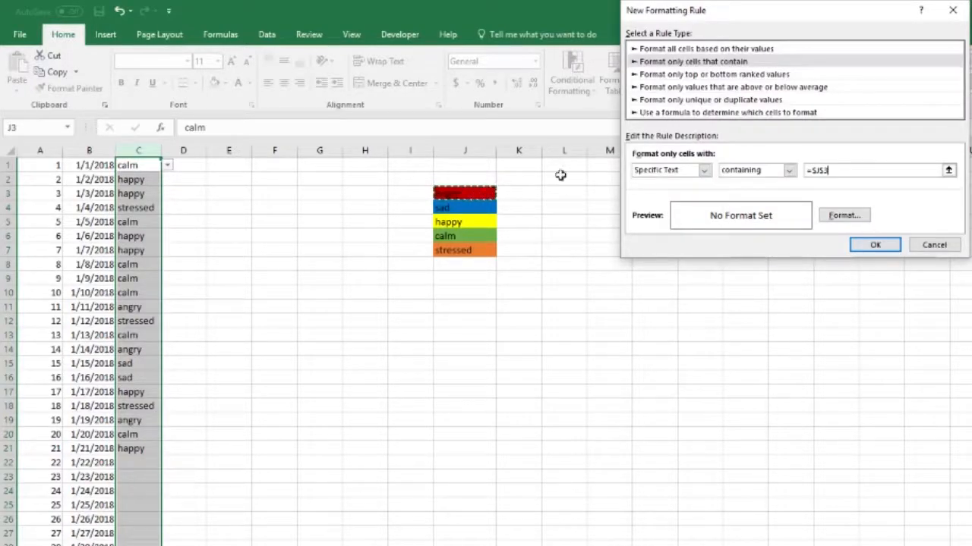
- Give the angry rule a dark red fill and apply it to column C
{"action": "left_click", "coordinate": [854, 221]}
{"action": "left_click", "coordinate": [756, 36]}
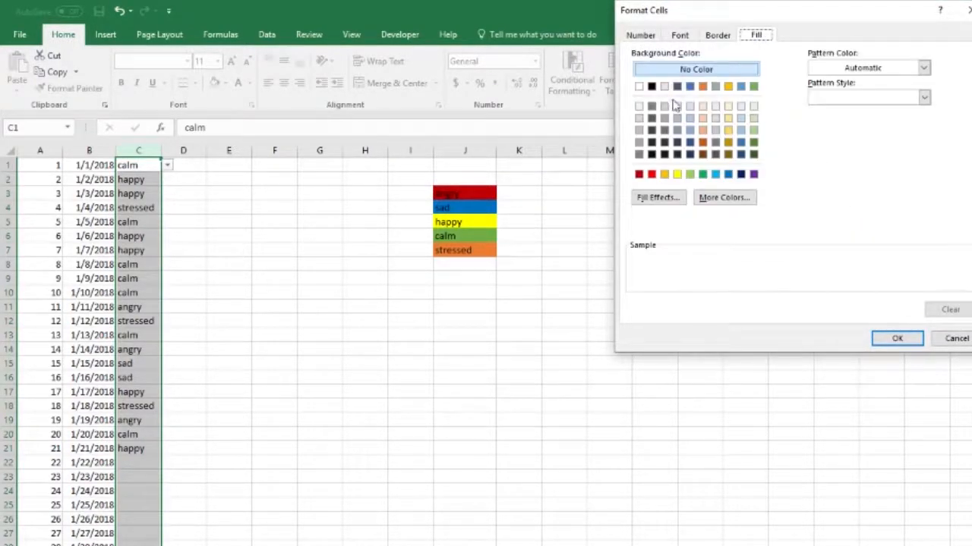
{"action": "left_click", "coordinate": [639, 174]}
{"action": "left_click", "coordinate": [895, 339]}
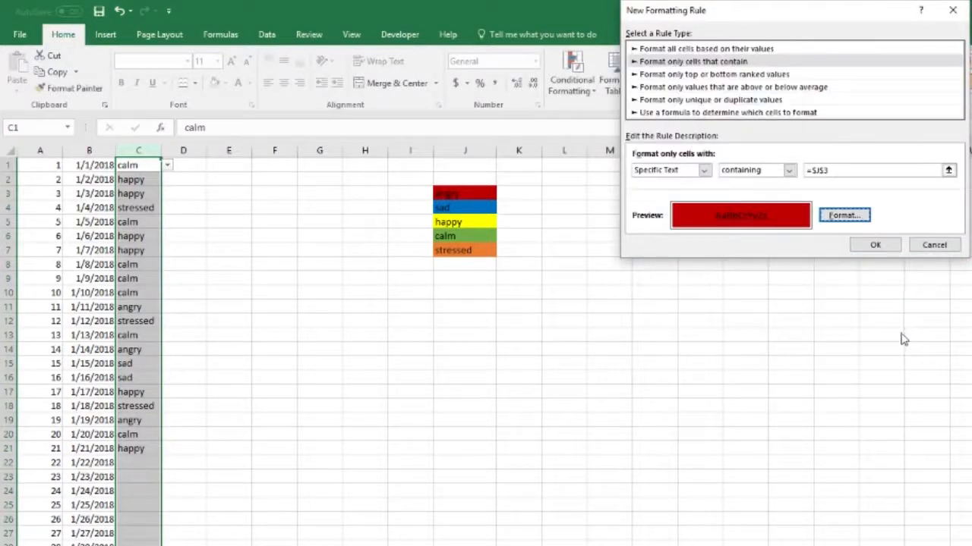
{"action": "left_click", "coordinate": [866, 246]}
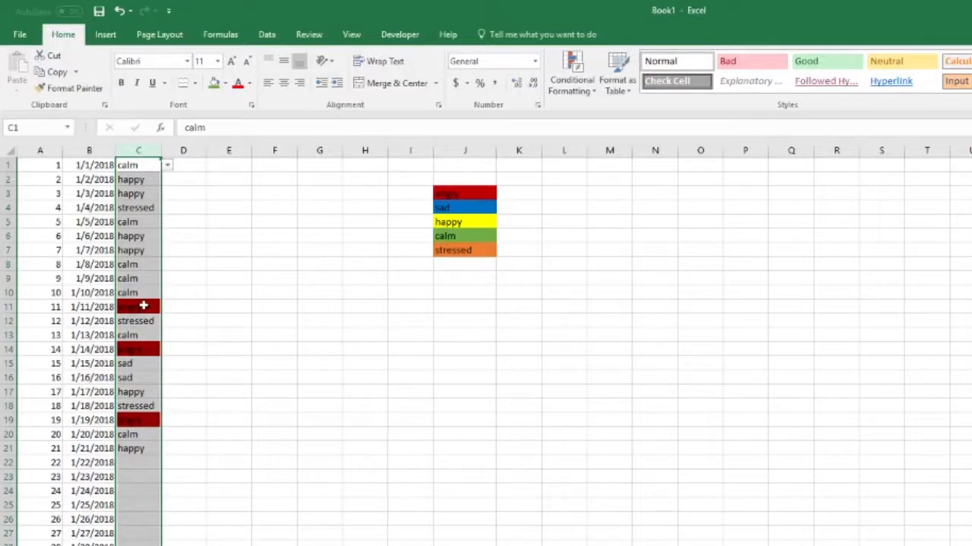
- Create a new conditional formatting rule on column C for cells with specific text containing =$J$4, the sad cell
{"action": "left_click", "coordinate": [573, 76]}
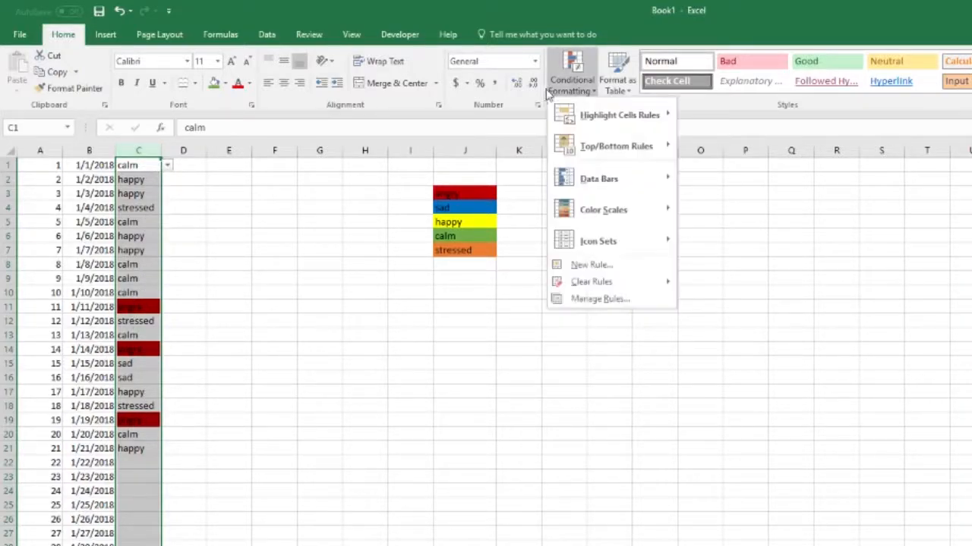
{"action": "left_click", "coordinate": [623, 266]}
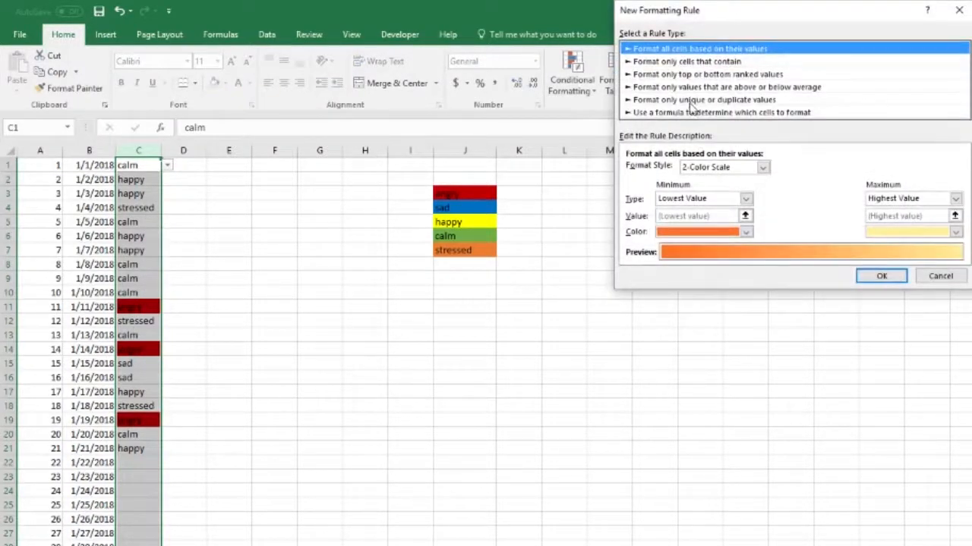
{"action": "left_click", "coordinate": [703, 63]}
{"action": "left_click", "coordinate": [697, 170]}
{"action": "left_click", "coordinate": [647, 195]}
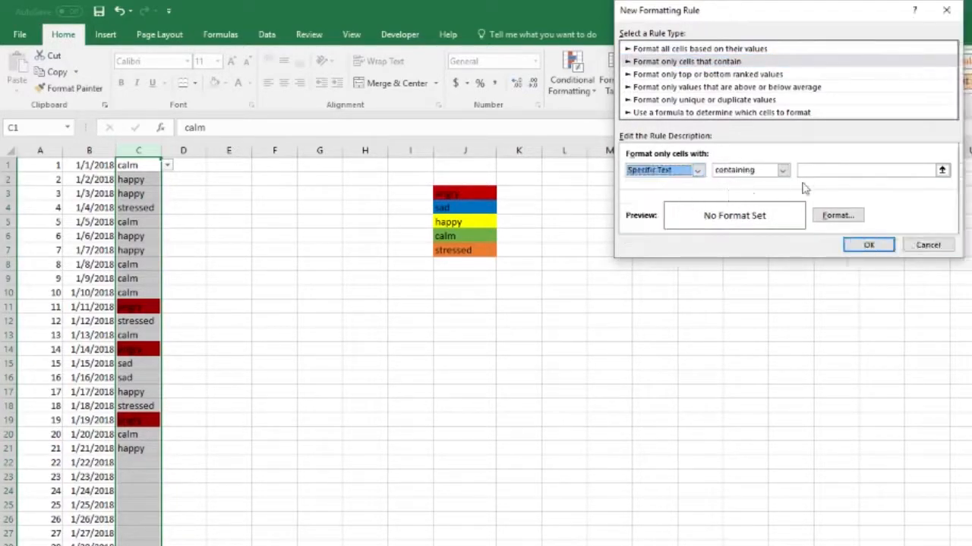
{"action": "left_click", "coordinate": [941, 170]}
{"action": "left_click", "coordinate": [485, 211]}
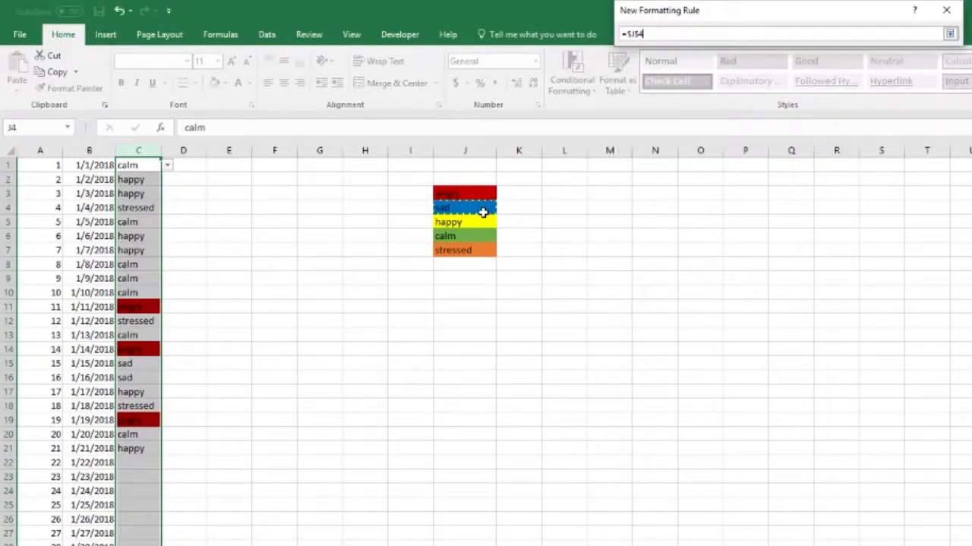
{"action": "key", "text": "Return"}
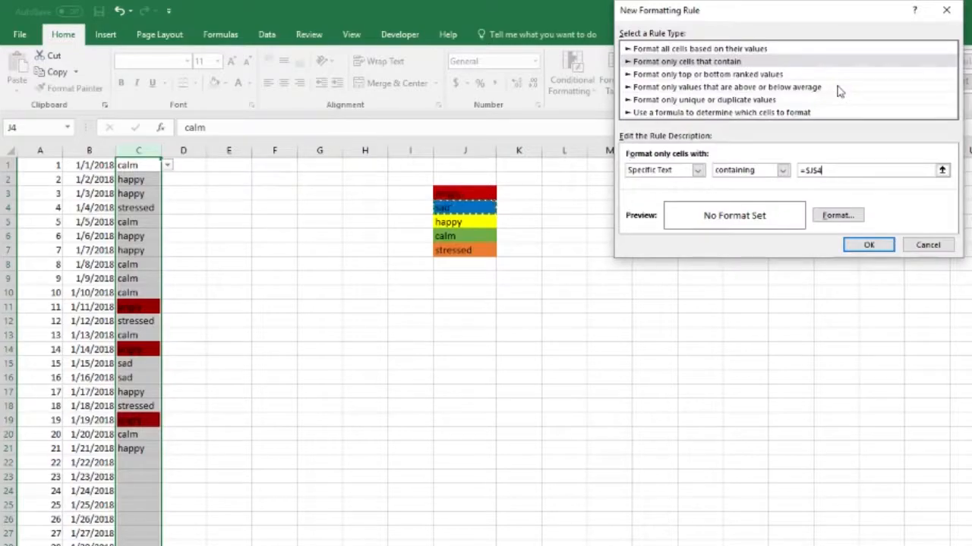
- Give the sad rule a blue fill and apply it to column C
{"action": "left_click", "coordinate": [839, 213]}
{"action": "left_click", "coordinate": [721, 174]}
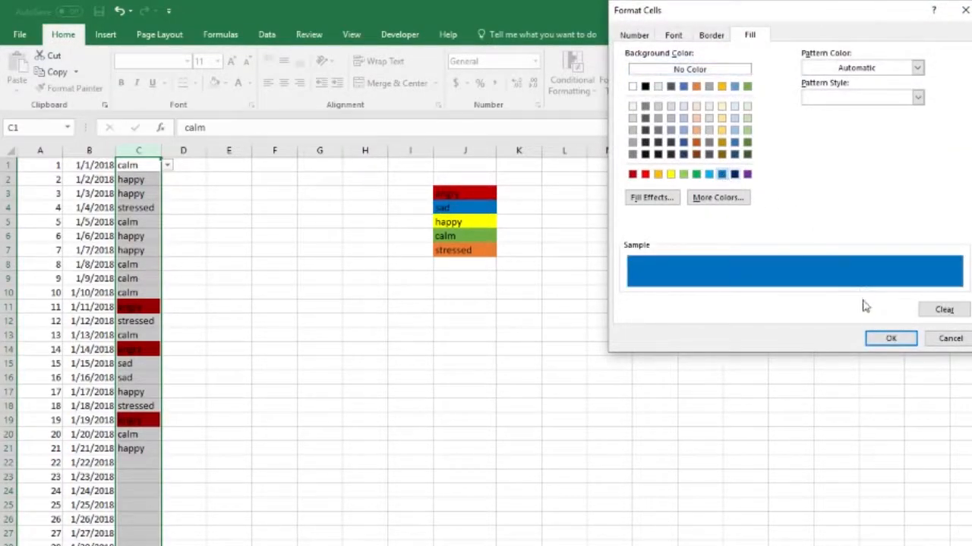
{"action": "left_click", "coordinate": [890, 339]}
{"action": "left_click", "coordinate": [869, 245]}
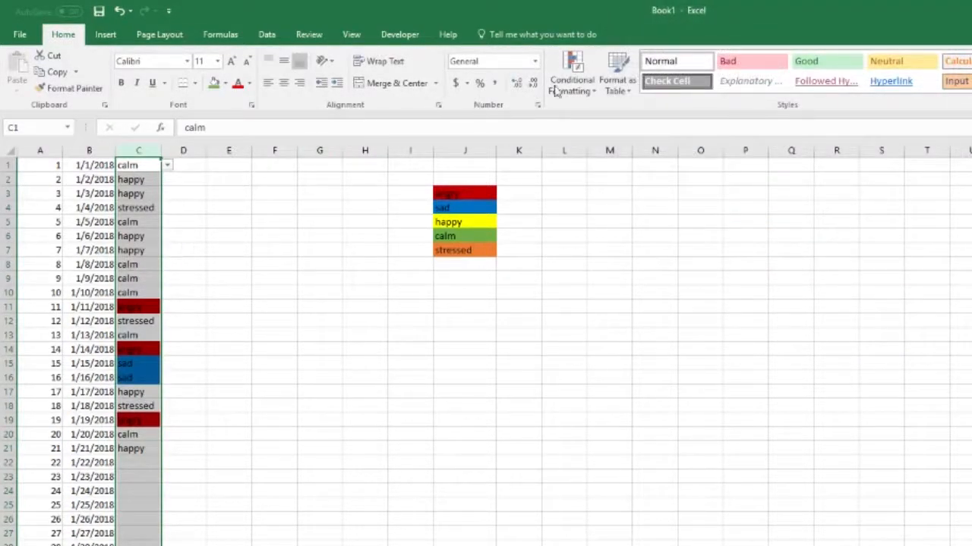
- Create a new conditional formatting rule on column C for cells with specific text containing =$J$5, the happy cell
{"action": "left_click", "coordinate": [589, 85]}
{"action": "mouse_move", "coordinate": [596, 131]}
{"action": "left_click", "coordinate": [596, 265]}
{"action": "left_click", "coordinate": [688, 61]}
{"action": "left_click", "coordinate": [670, 171]}
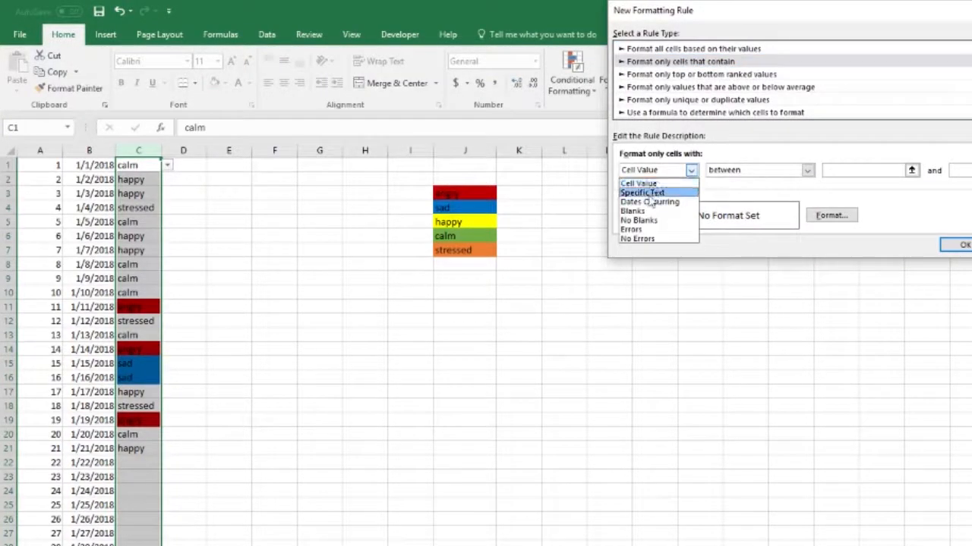
{"action": "left_click", "coordinate": [651, 194]}
{"action": "left_click", "coordinate": [794, 170]}
{"action": "left_click", "coordinate": [486, 222]}
- Give the happy rule a yellow fill and apply it to column C
{"action": "left_click", "coordinate": [827, 215]}
{"action": "left_click", "coordinate": [671, 176]}
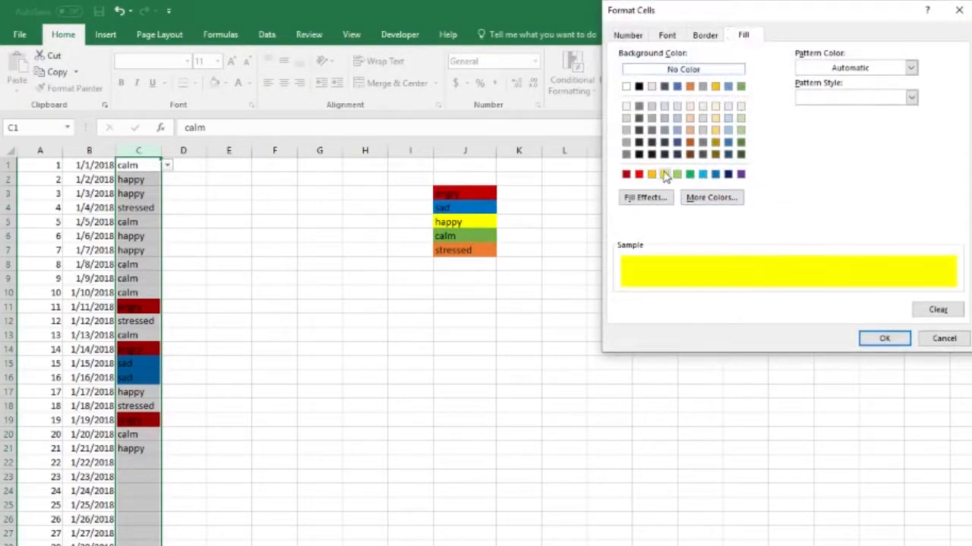
{"action": "left_click", "coordinate": [882, 343]}
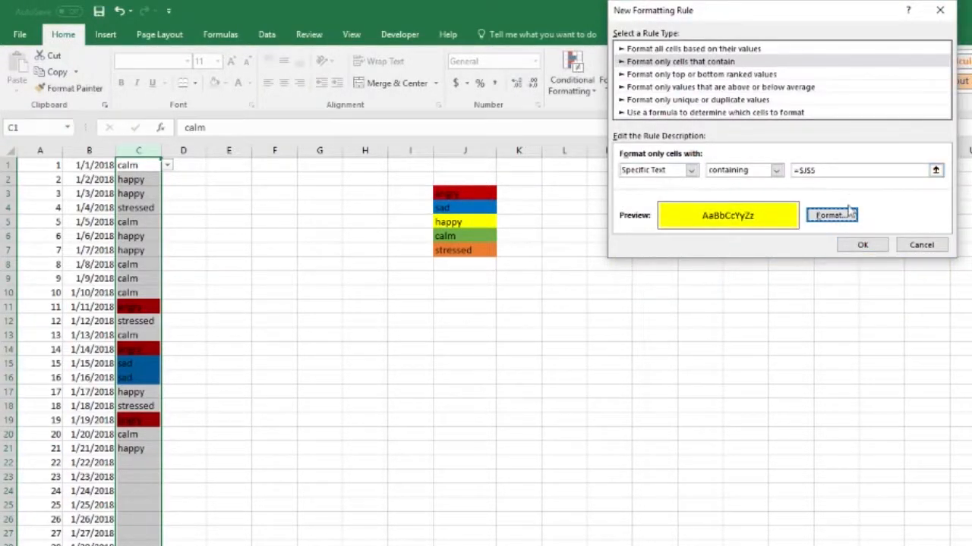
{"action": "left_click", "coordinate": [863, 244]}
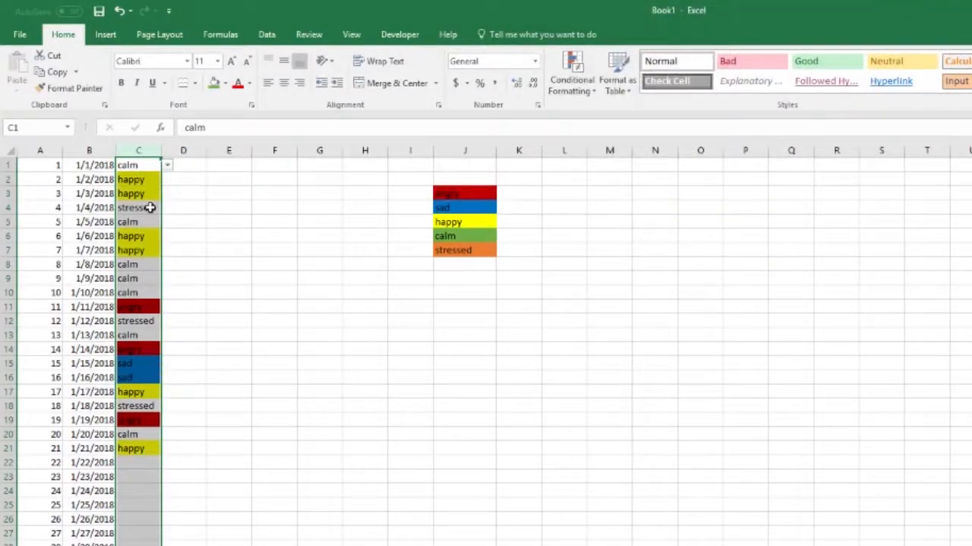
- Create a new conditional formatting rule on column C for cells with specific text containing =$J$6, the calm cell
{"action": "left_click", "coordinate": [572, 76]}
{"action": "left_click", "coordinate": [593, 265]}
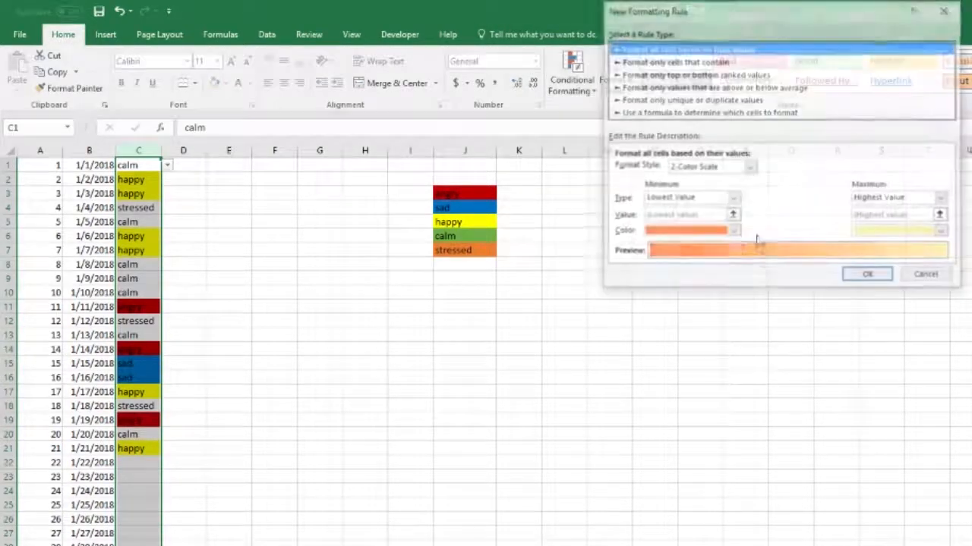
{"action": "left_click", "coordinate": [675, 61]}
{"action": "left_click", "coordinate": [651, 170]}
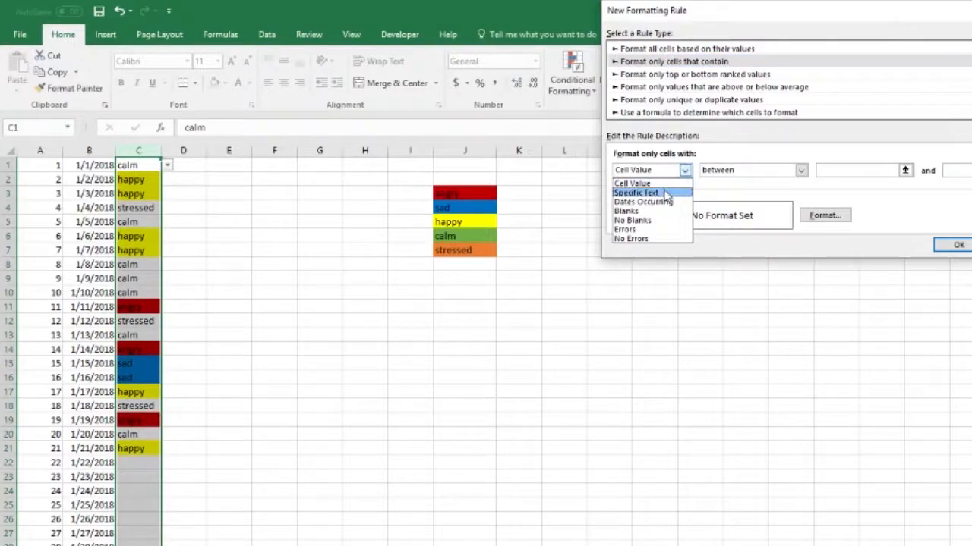
{"action": "left_click", "coordinate": [638, 191]}
{"action": "left_click", "coordinate": [826, 170]}
{"action": "left_click", "coordinate": [929, 171]}
{"action": "left_click", "coordinate": [460, 237]}
{"action": "key", "text": "Return"}
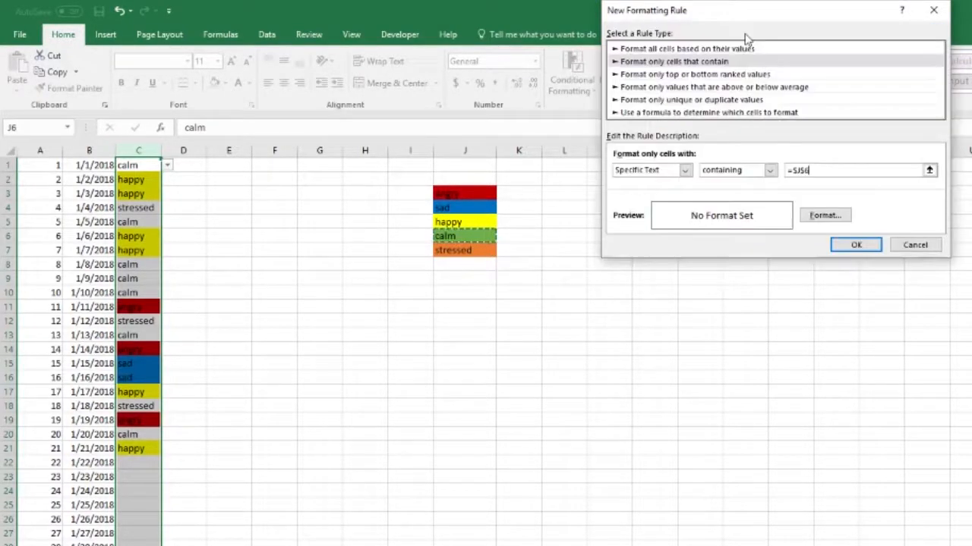
- Give the calm rule a light green fill and apply it to column C
{"action": "left_click", "coordinate": [825, 217]}
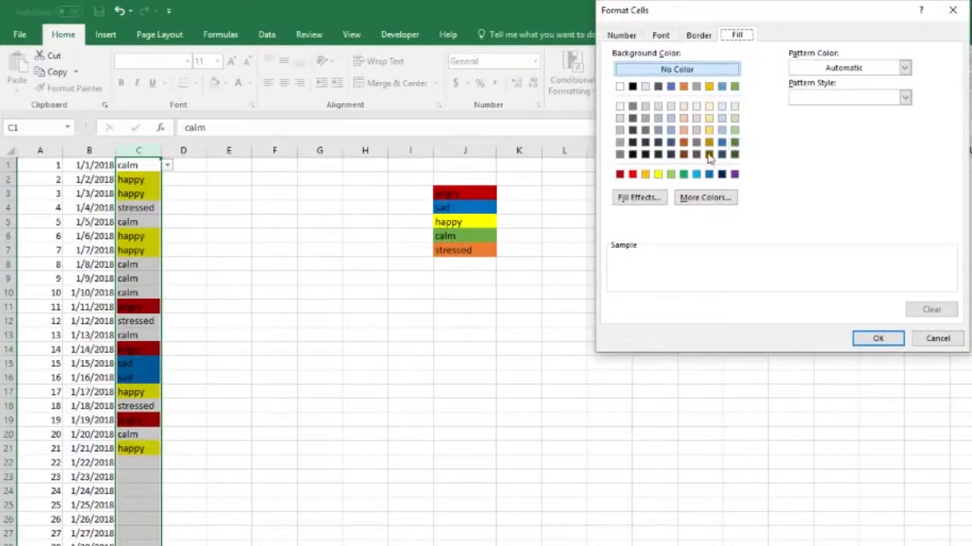
{"action": "left_click", "coordinate": [670, 174]}
{"action": "left_click", "coordinate": [876, 339]}
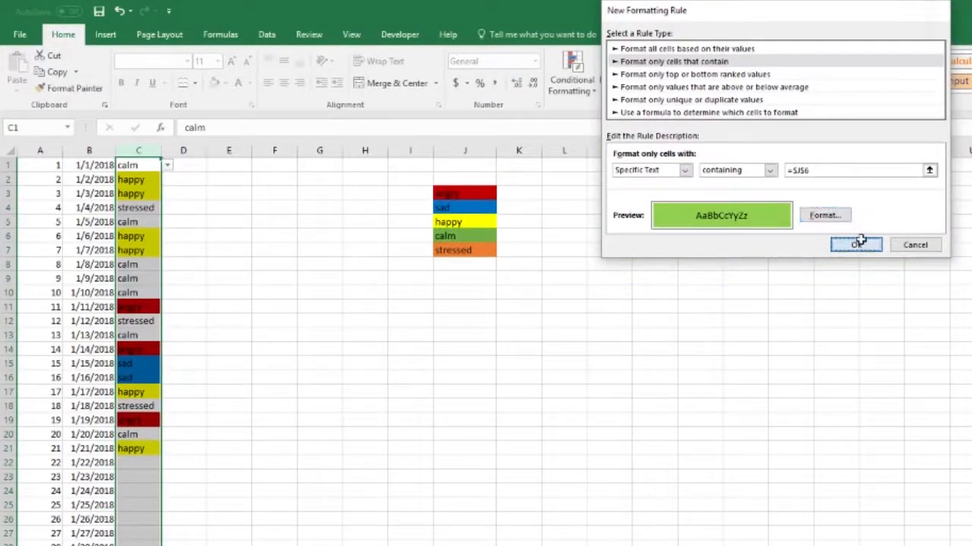
{"action": "left_click", "coordinate": [800, 243]}
- Create a new conditional formatting rule on column C for cells with specific text containing =$J$7, the stressed cell
{"action": "left_click", "coordinate": [577, 70]}
{"action": "mouse_move", "coordinate": [630, 115]}
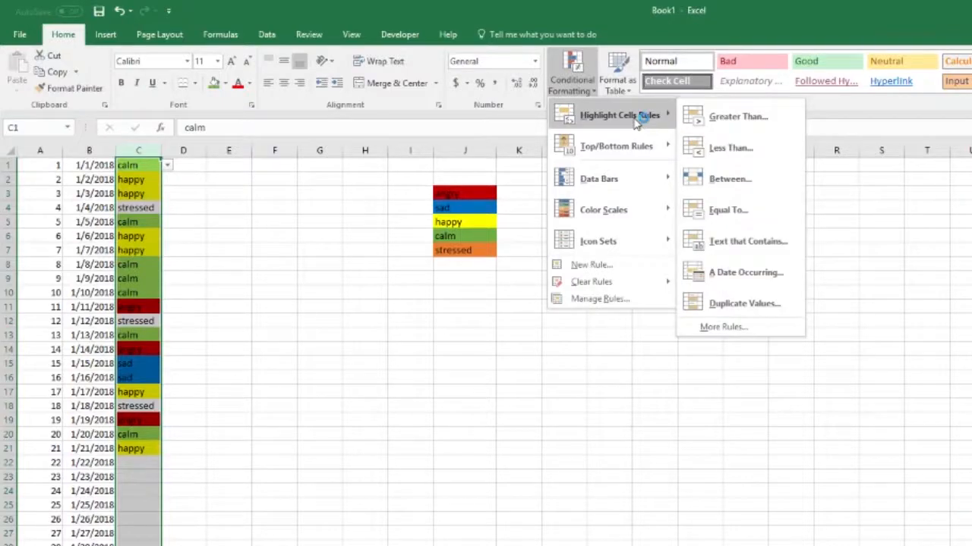
{"action": "left_click", "coordinate": [735, 241]}
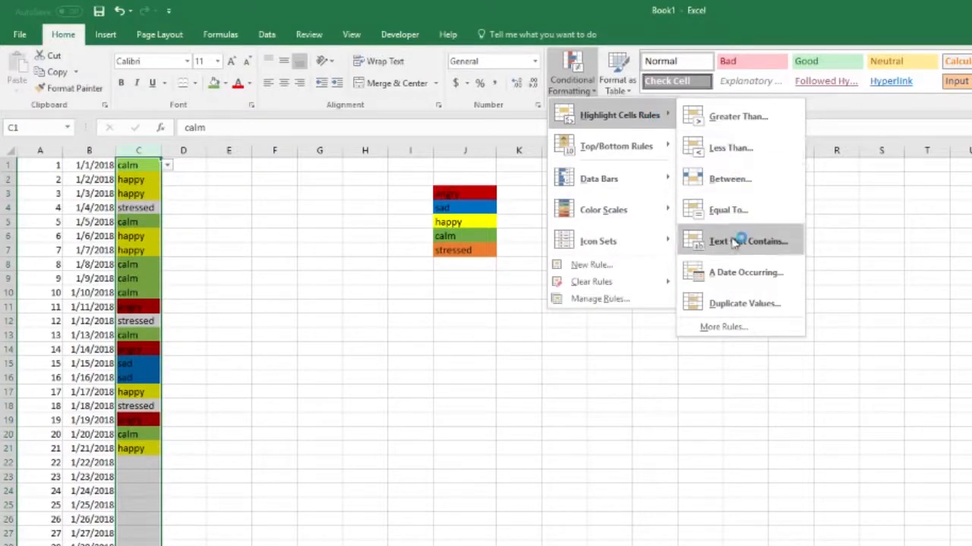
{"action": "left_click", "coordinate": [579, 264]}
{"action": "left_click", "coordinate": [683, 60]}
{"action": "left_click", "coordinate": [678, 170]}
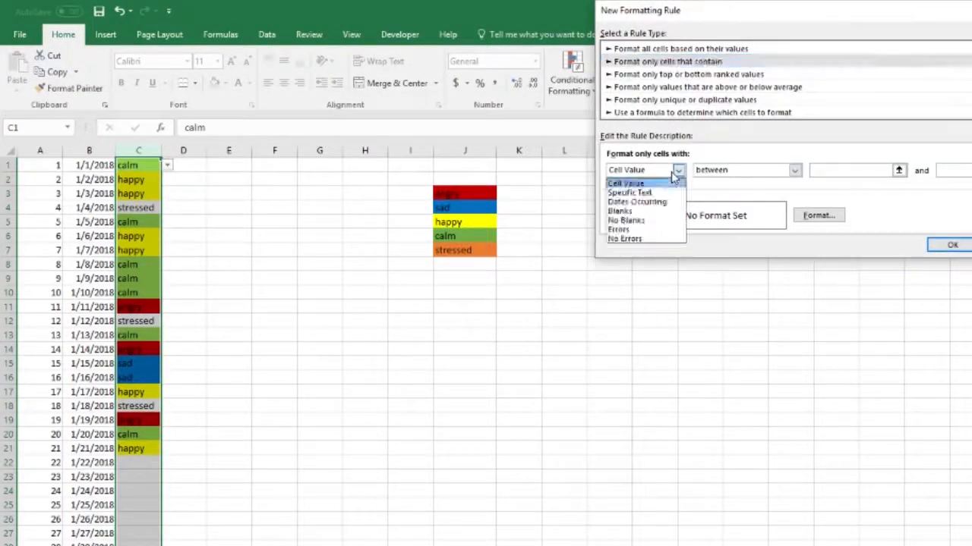
{"action": "left_click", "coordinate": [645, 193]}
{"action": "left_click", "coordinate": [791, 170]}
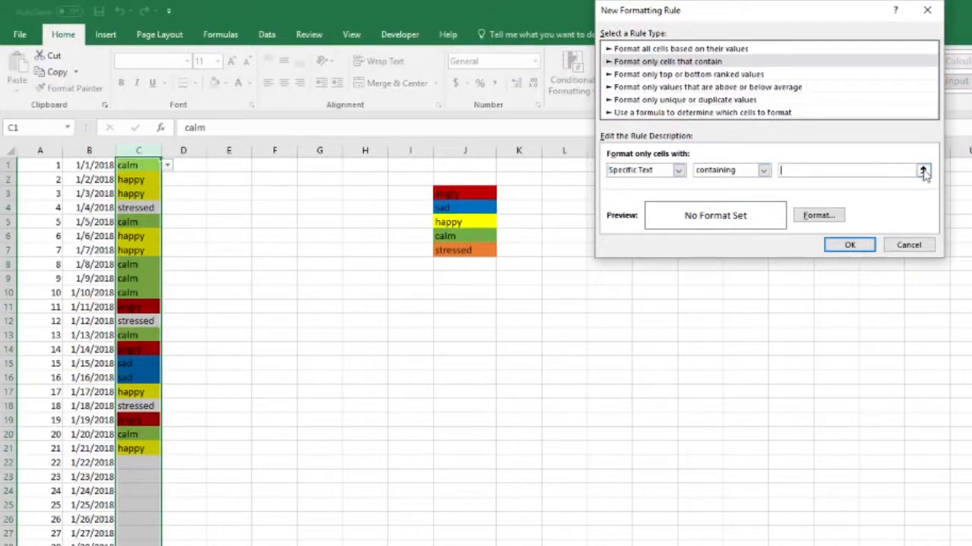
{"action": "left_click", "coordinate": [923, 170]}
{"action": "left_click", "coordinate": [465, 250]}
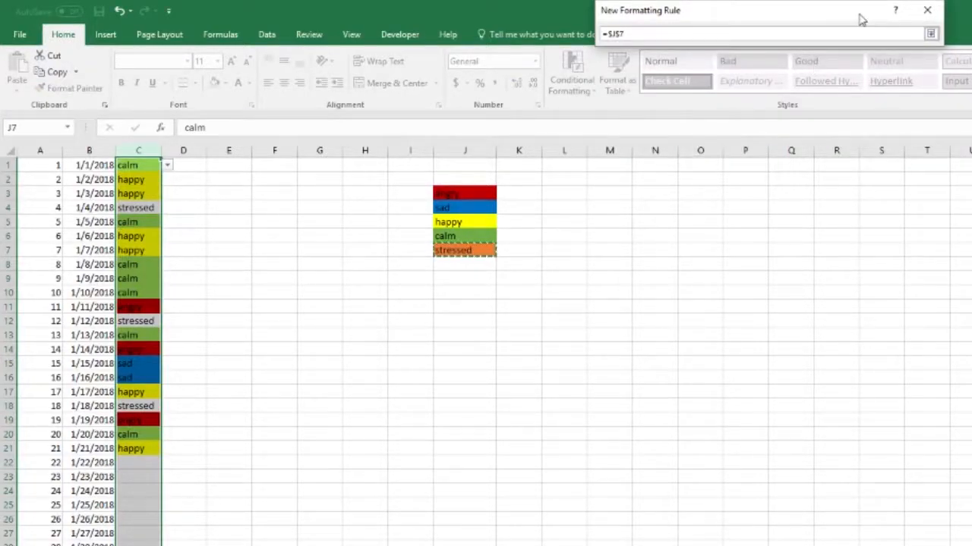
{"action": "key", "text": "Return"}
- Give the stressed rule an orange fill, apply it to column C and deselect the column
{"action": "left_click", "coordinate": [833, 218]}
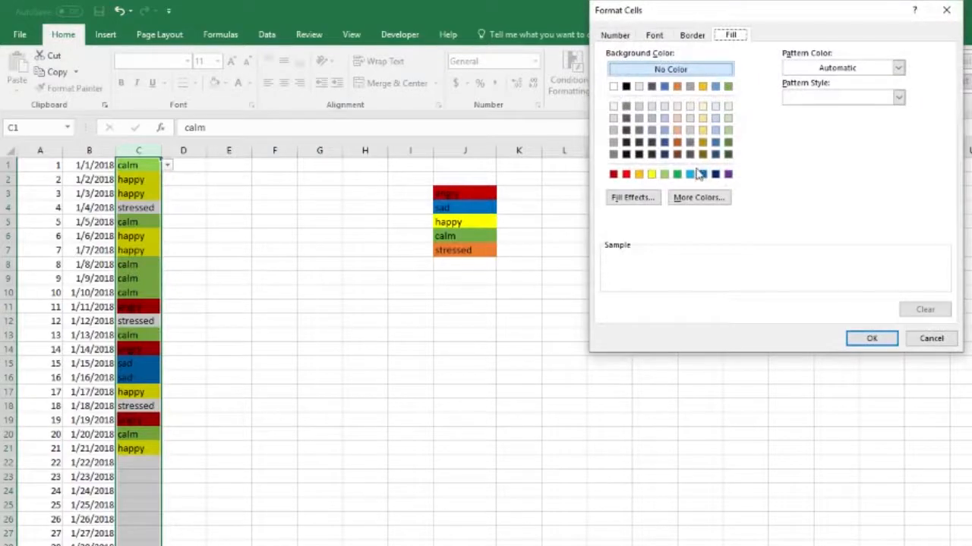
{"action": "left_click", "coordinate": [676, 86]}
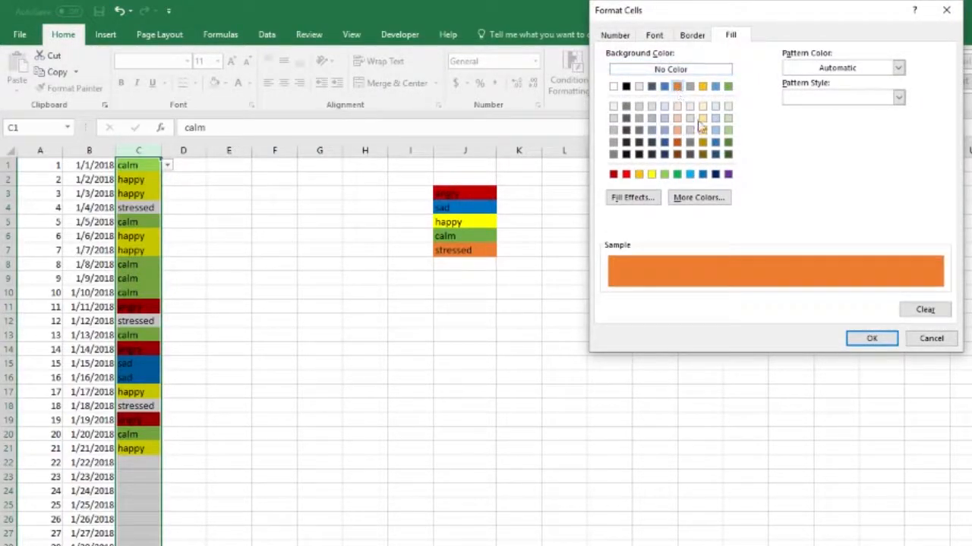
{"action": "left_click", "coordinate": [873, 339]}
{"action": "left_click", "coordinate": [850, 244]}
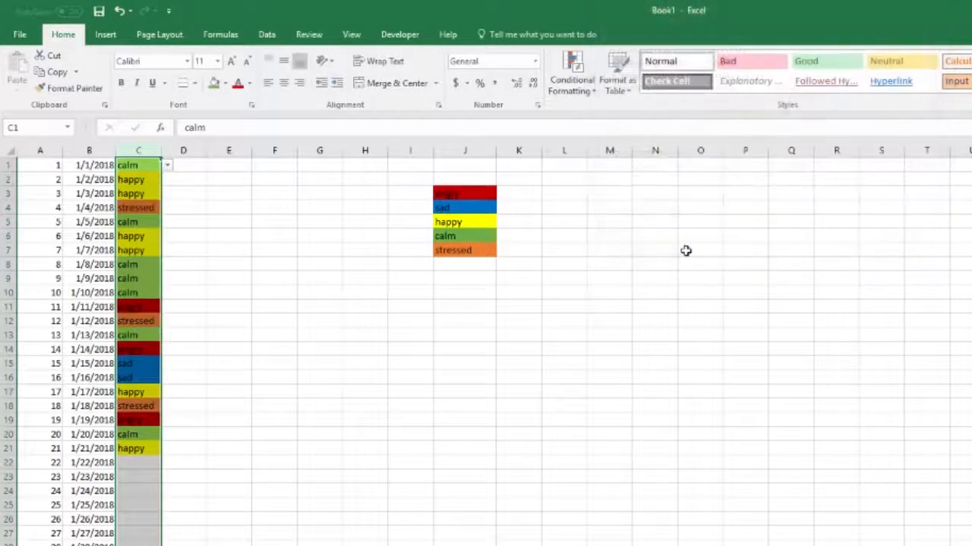
{"action": "left_click", "coordinate": [166, 331]}
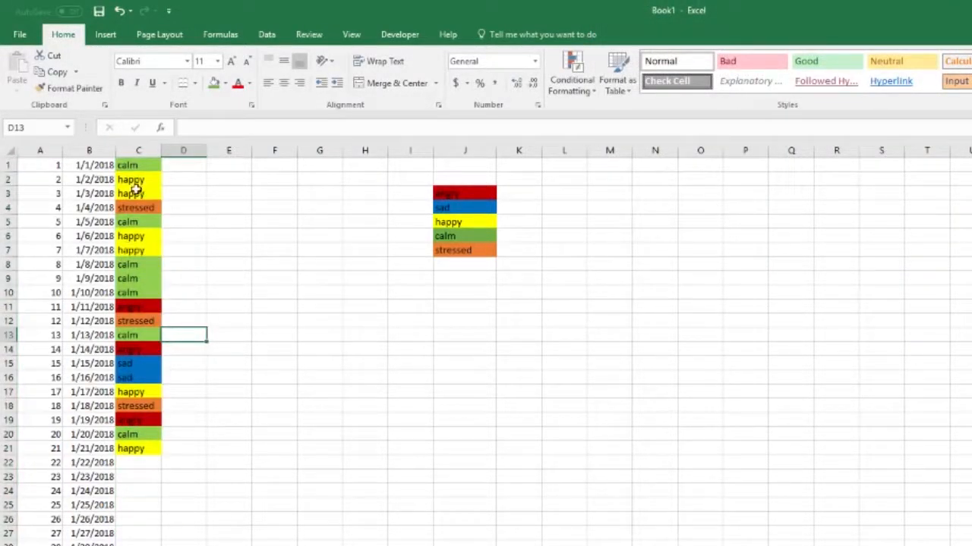
- Choose sad for 1/22/2018 in C22 and angry for 1/23/2018 in C23 from the mood list
{"action": "left_click", "coordinate": [151, 464]}
{"action": "left_click", "coordinate": [167, 462]}
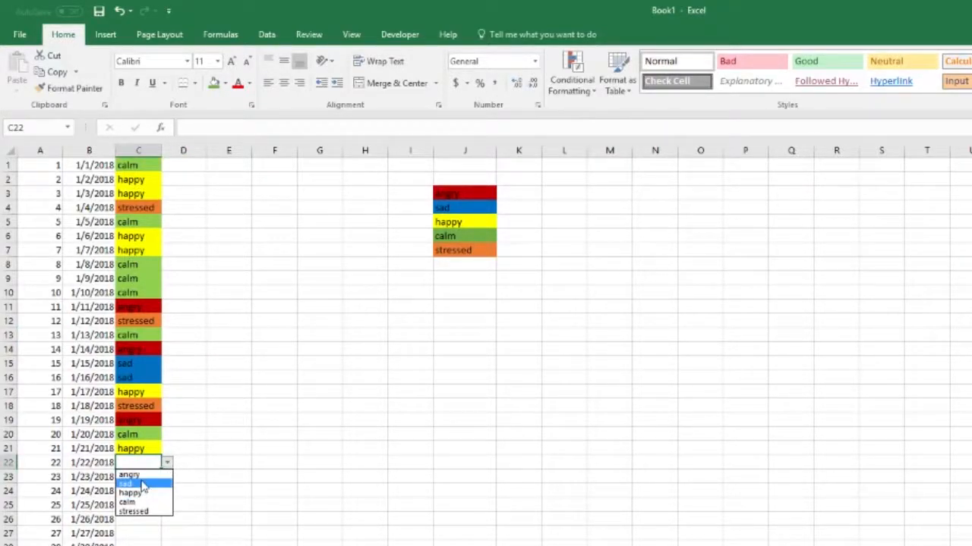
{"action": "left_click", "coordinate": [133, 484]}
{"action": "left_click", "coordinate": [152, 477]}
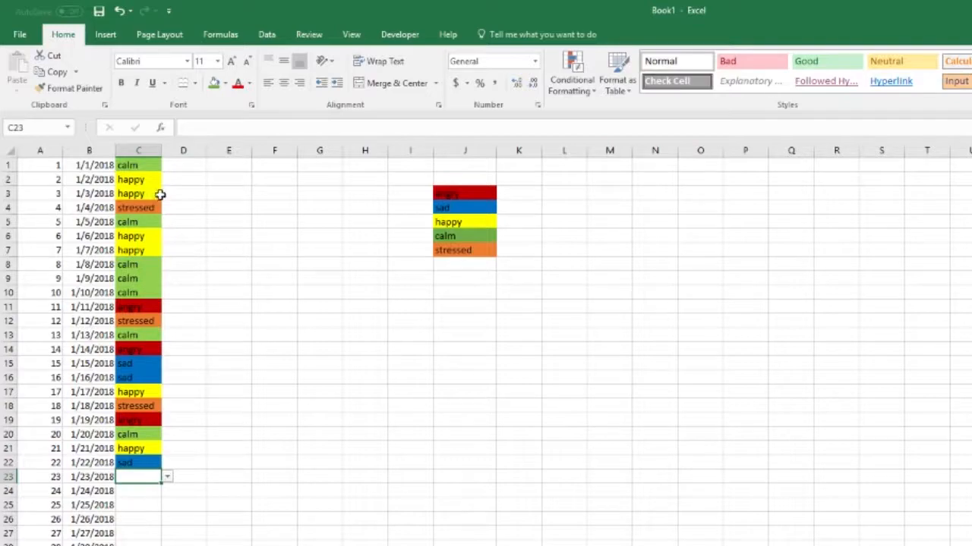
{"action": "left_click", "coordinate": [167, 477]}
{"action": "left_click", "coordinate": [162, 489]}
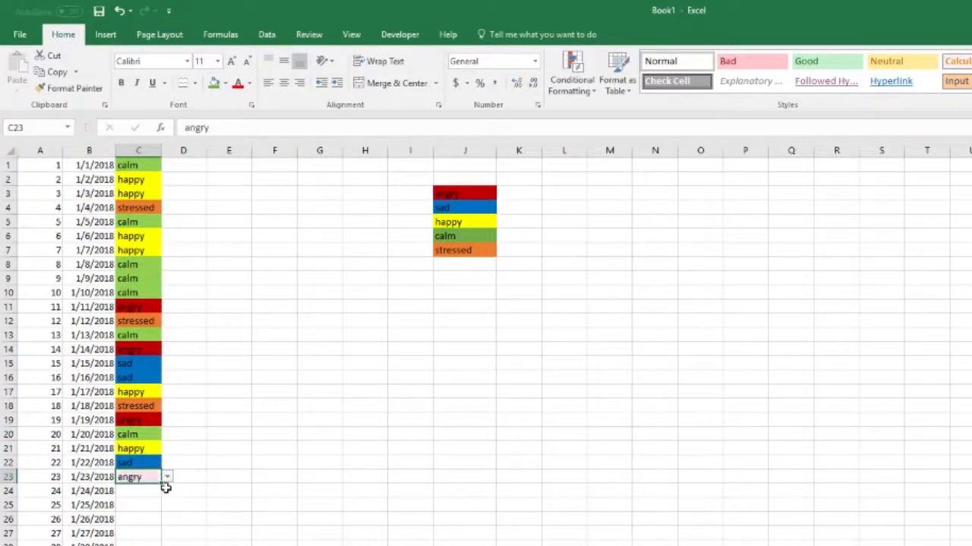
- Choose stressed for 1/24/2018 in C24 and happy for 1/25/2018 in C25 from the mood list
{"action": "left_click", "coordinate": [147, 490]}
{"action": "left_click", "coordinate": [167, 492]}
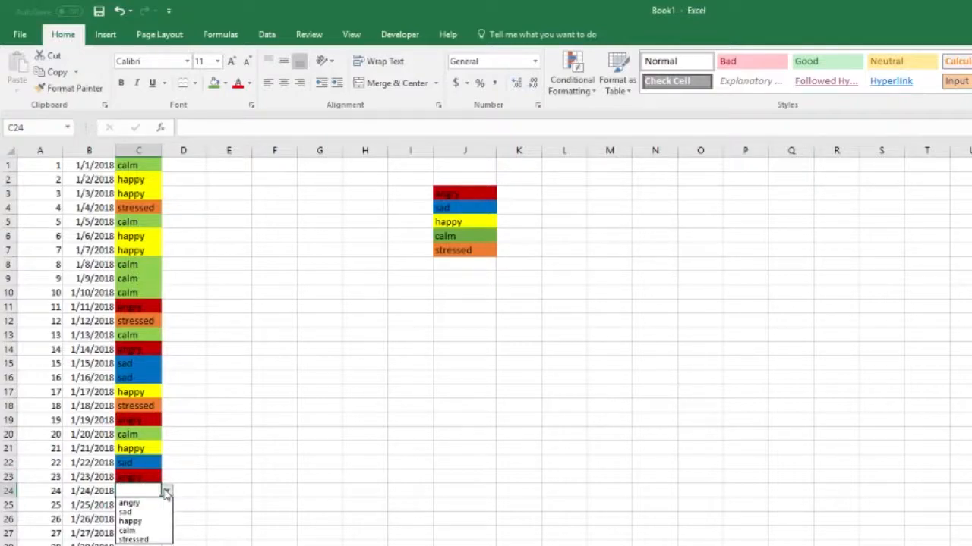
{"action": "left_click", "coordinate": [148, 540]}
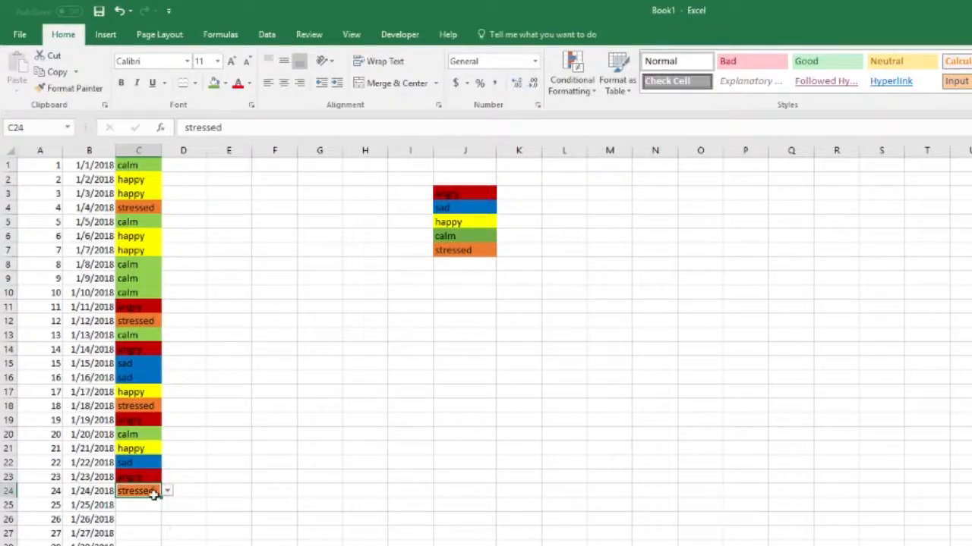
{"action": "left_click", "coordinate": [150, 506]}
{"action": "left_click", "coordinate": [167, 505]}
{"action": "left_click", "coordinate": [140, 537]}
- Choose sad for 1/26/2018 in C26 from the mood list
{"action": "left_click", "coordinate": [140, 520]}
{"action": "left_click", "coordinate": [167, 520]}
{"action": "left_click", "coordinate": [144, 541]}
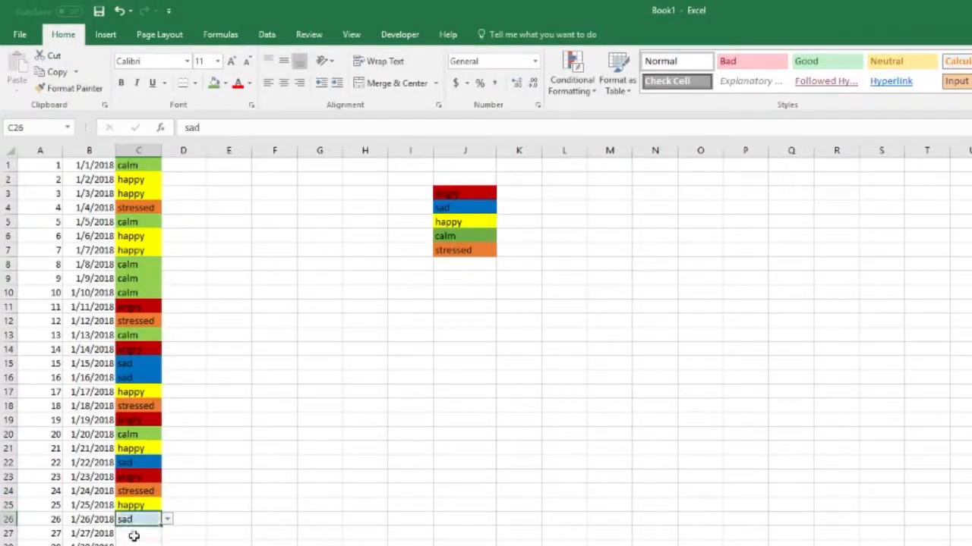
{"action": "scroll", "coordinate": [133, 379], "scroll_direction": "down", "scroll_amount": 1}
{"action": "scroll", "coordinate": [139, 327], "scroll_direction": "up", "scroll_amount": 1}
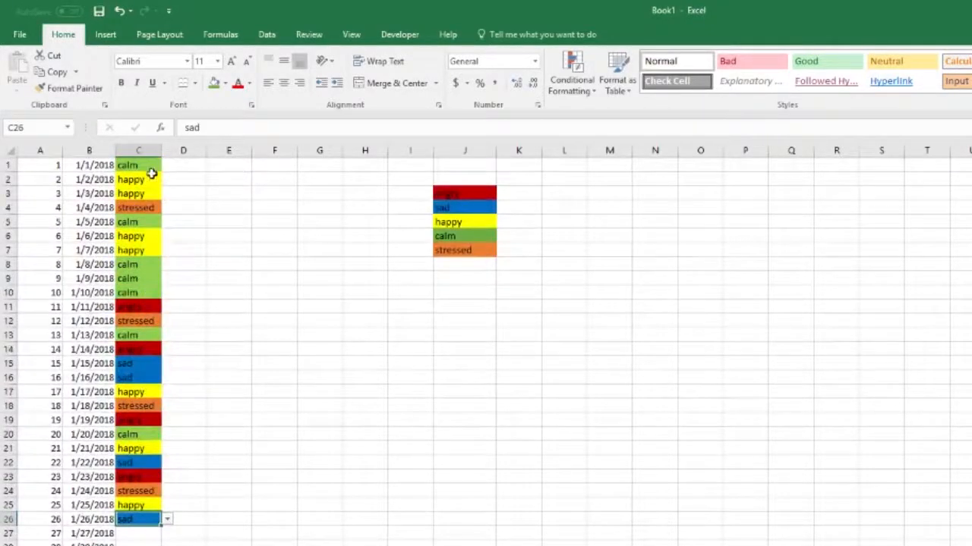
- Inspect the colour-coded temperature and event columns D to K on the weather data sheet, including the event in J25
{"action": "left_click_drag", "start_coordinate": [160, 146], "coordinate": [202, 148]}
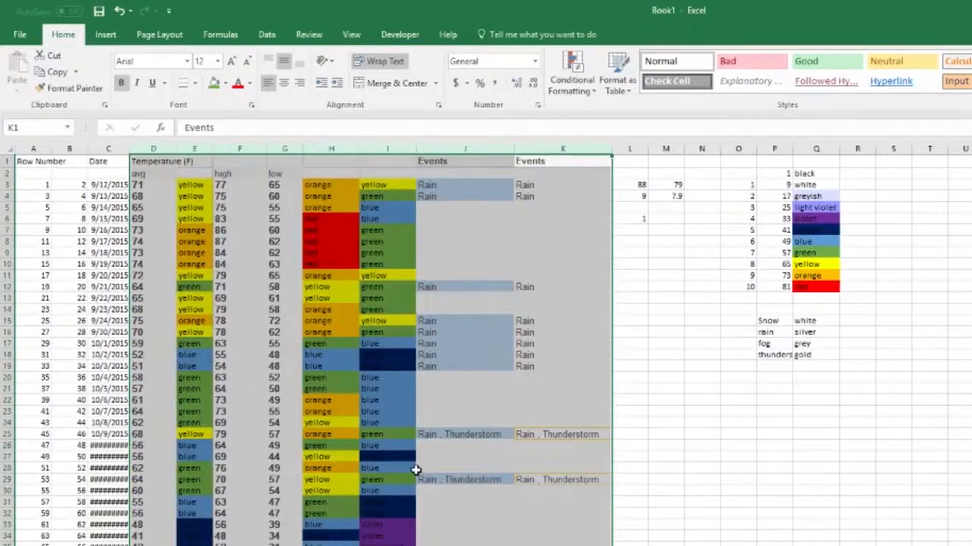
{"action": "left_click", "coordinate": [451, 433]}
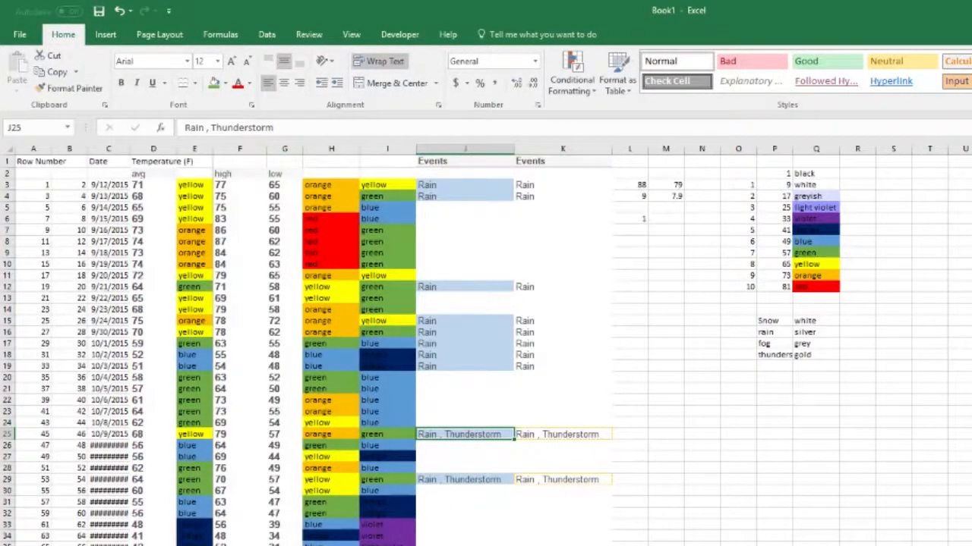